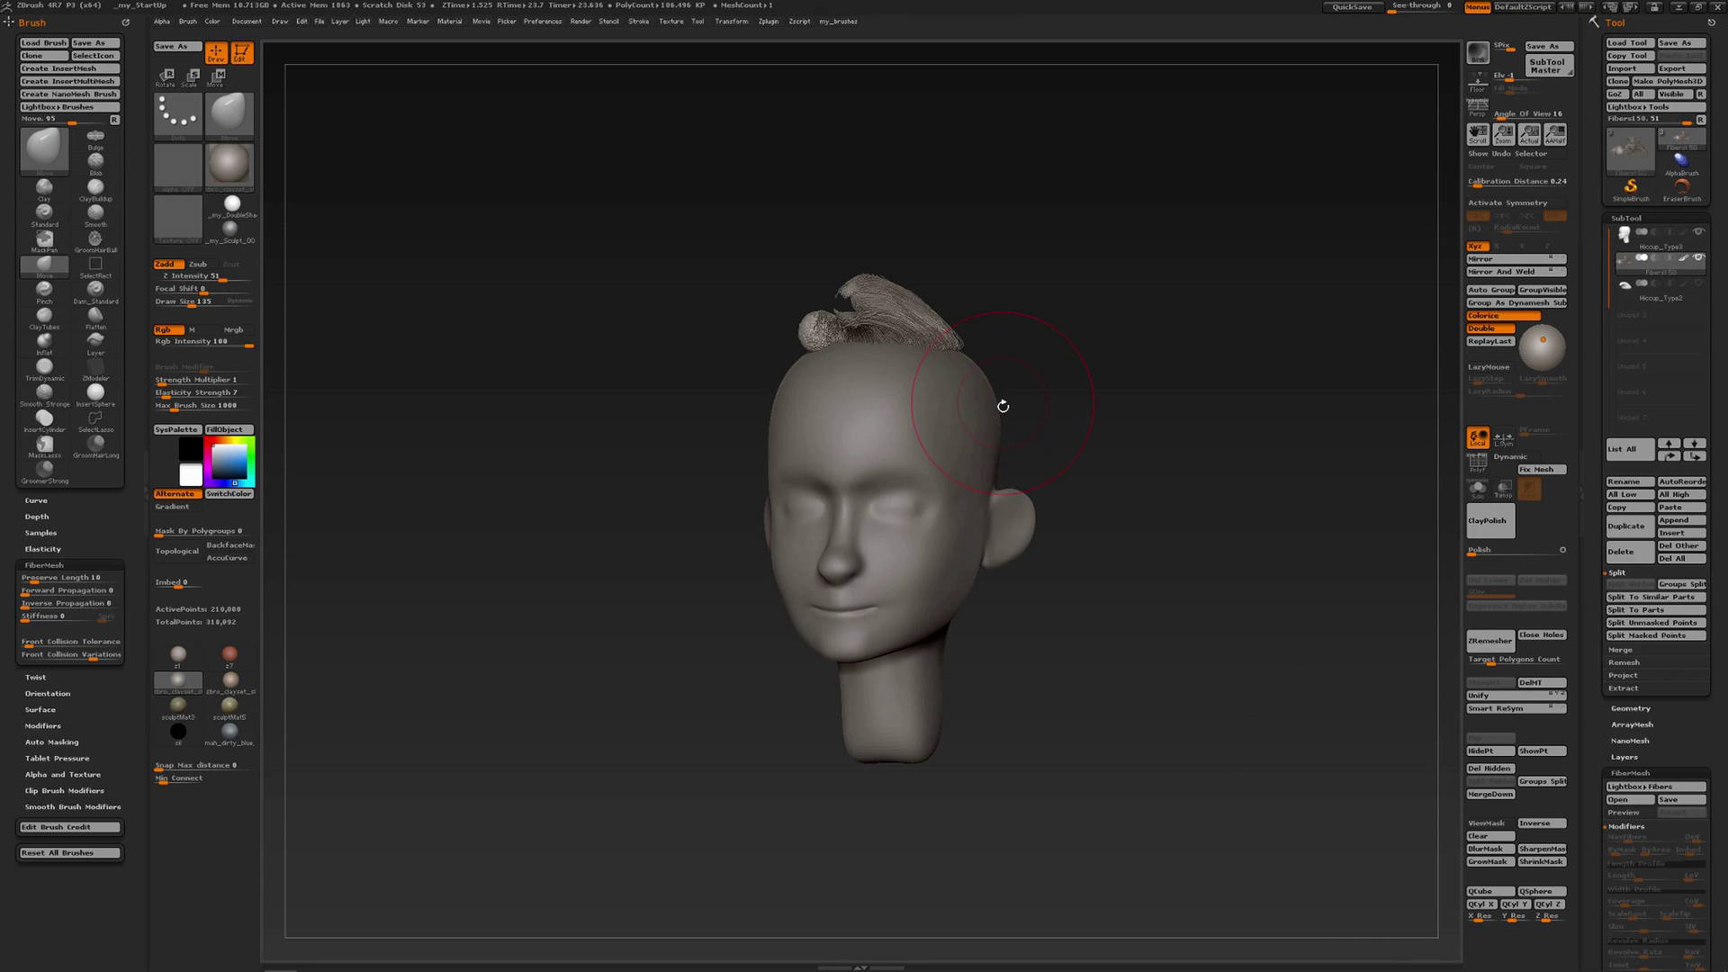
- Examine the masked ring on the head with the fiber hair hidden and the horn-shaped helper mesh briefly displayed, ending on the fiber subtool
mouse_move(1003, 406)
left_mouse_down()
mouse_move(1036, 470)
mouse_move(1050, 452)
left_mouse_up()
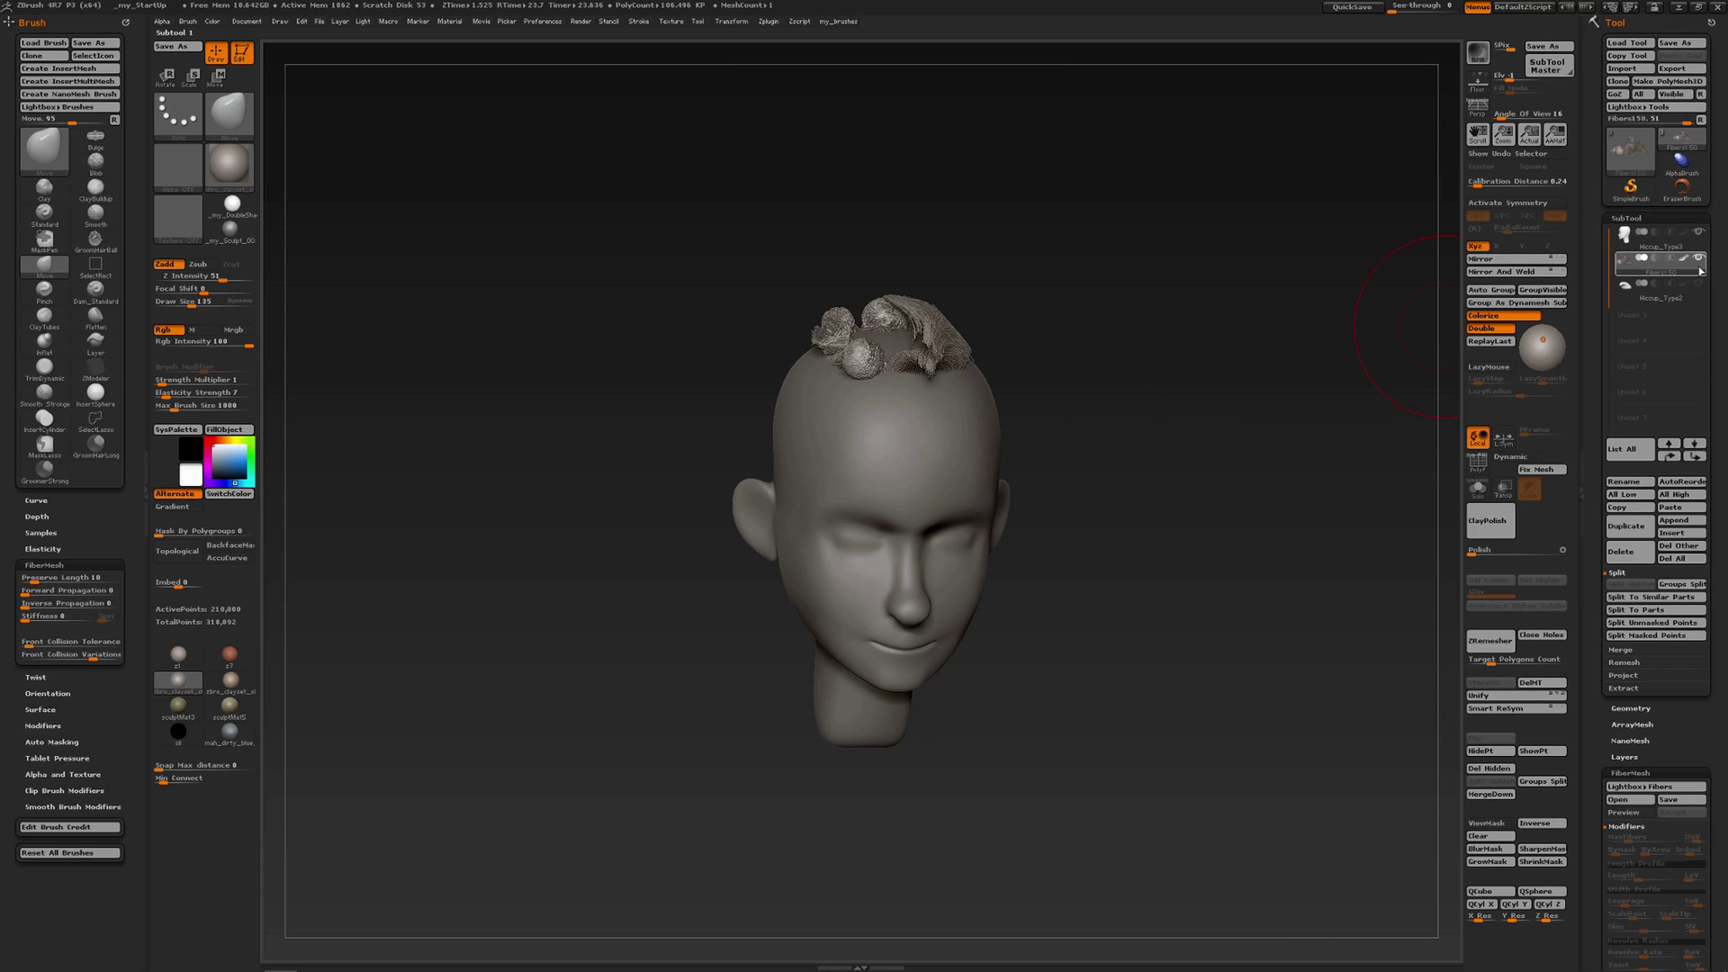
left_click(1696, 261)
left_click(1624, 236)
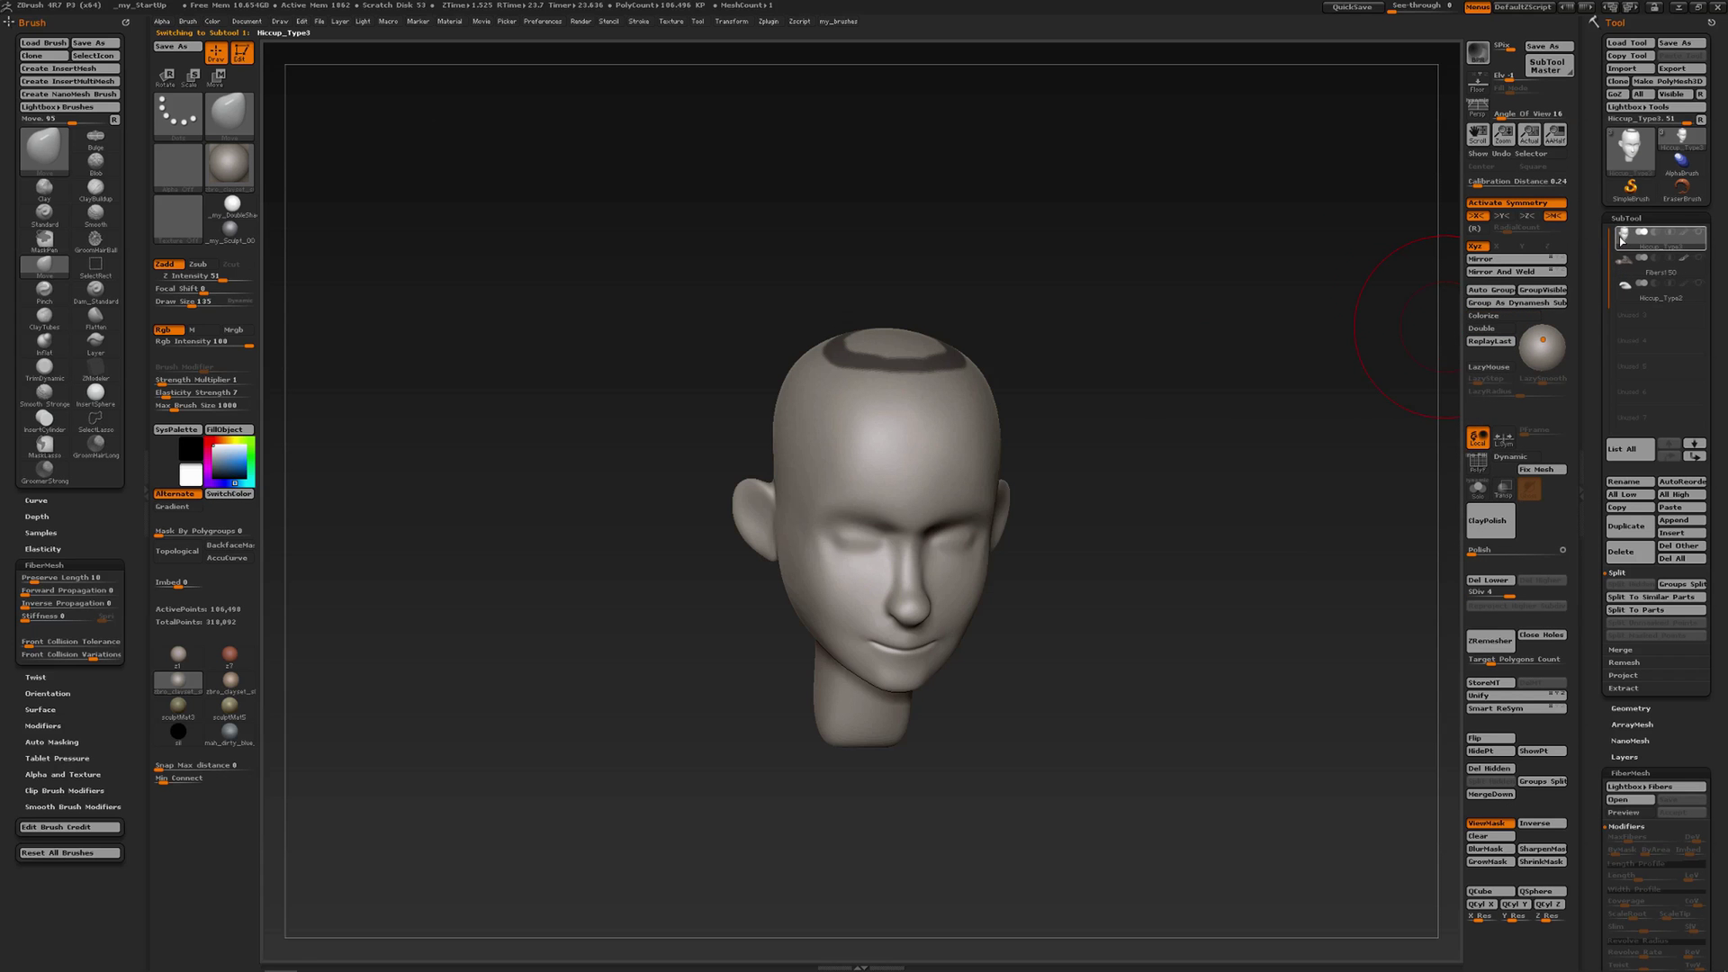
mouse_move(1071, 360)
left_mouse_down()
mouse_move(1035, 413)
mouse_move(1056, 504)
left_mouse_up()
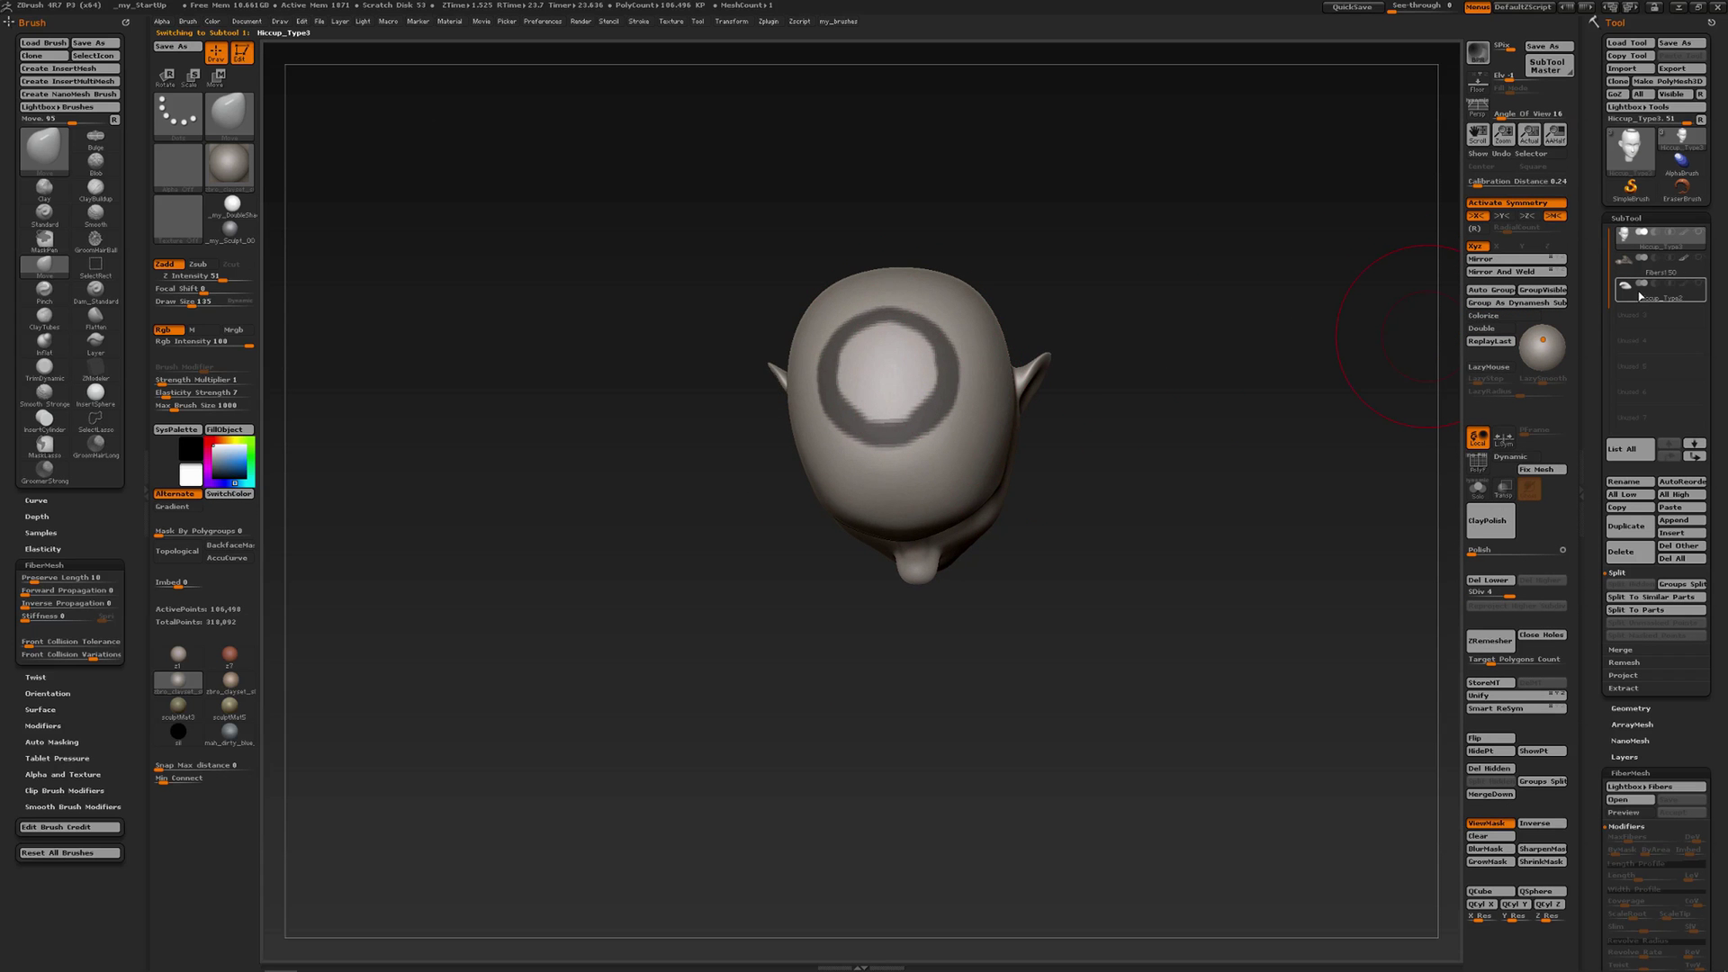
left_click(1699, 286)
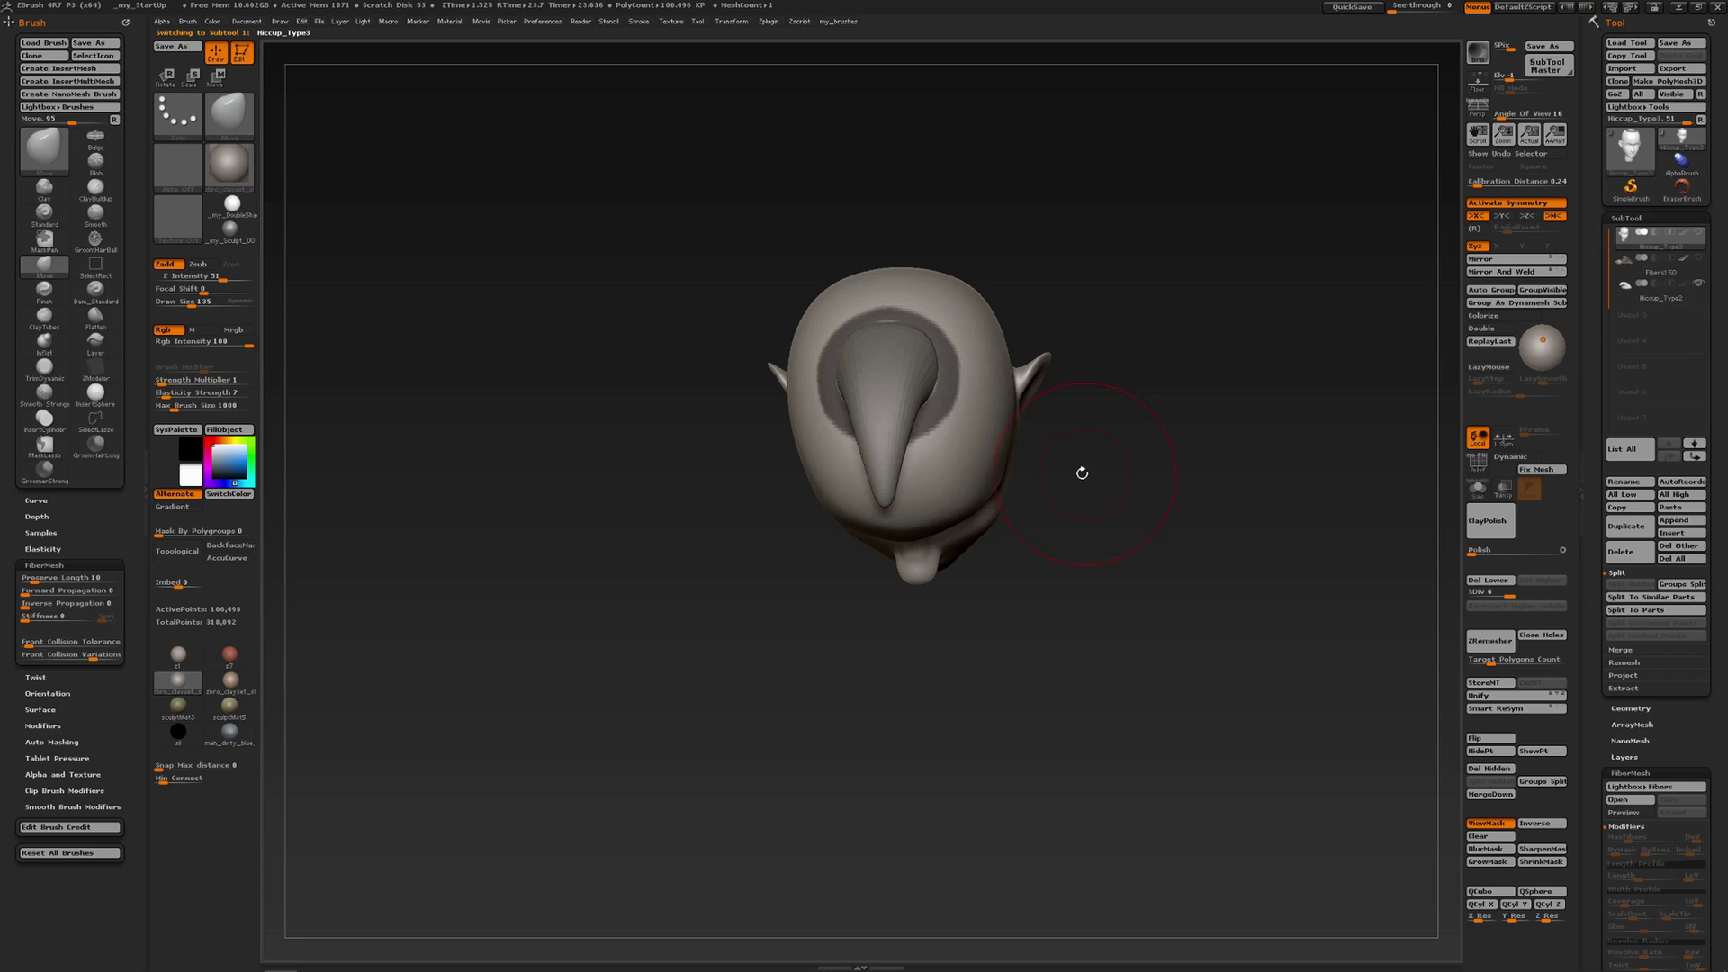
left_click_drag(1082, 472, 1108, 403)
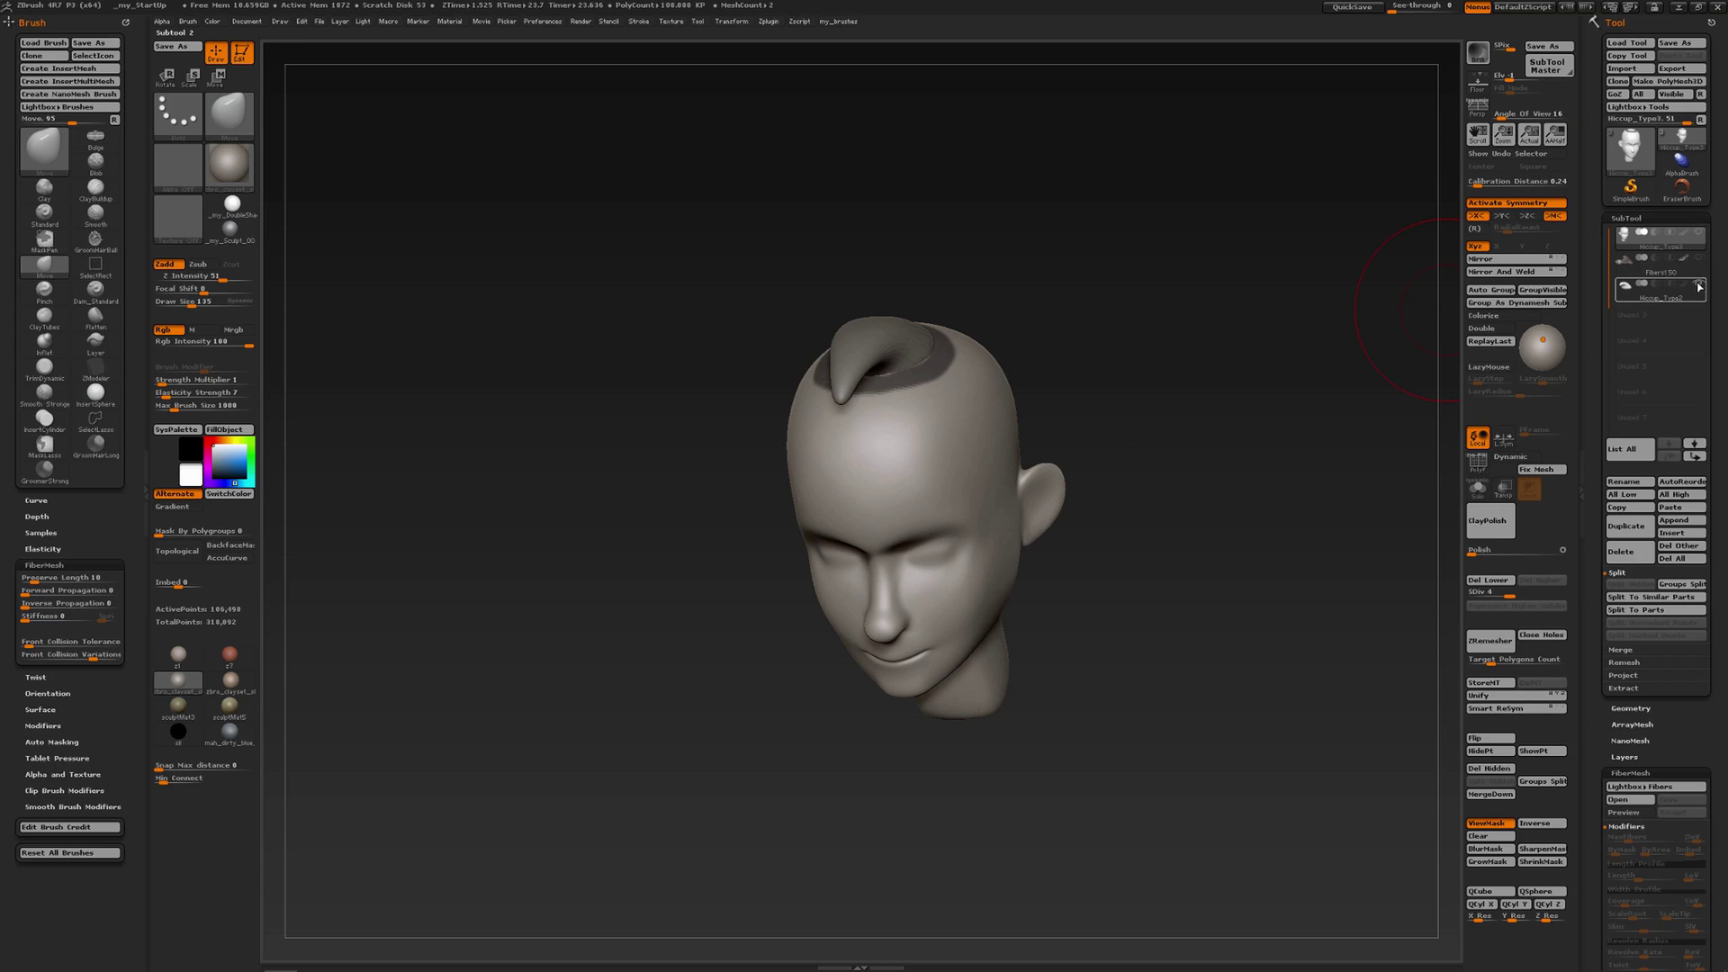
left_click(1686, 288)
left_click(1623, 262)
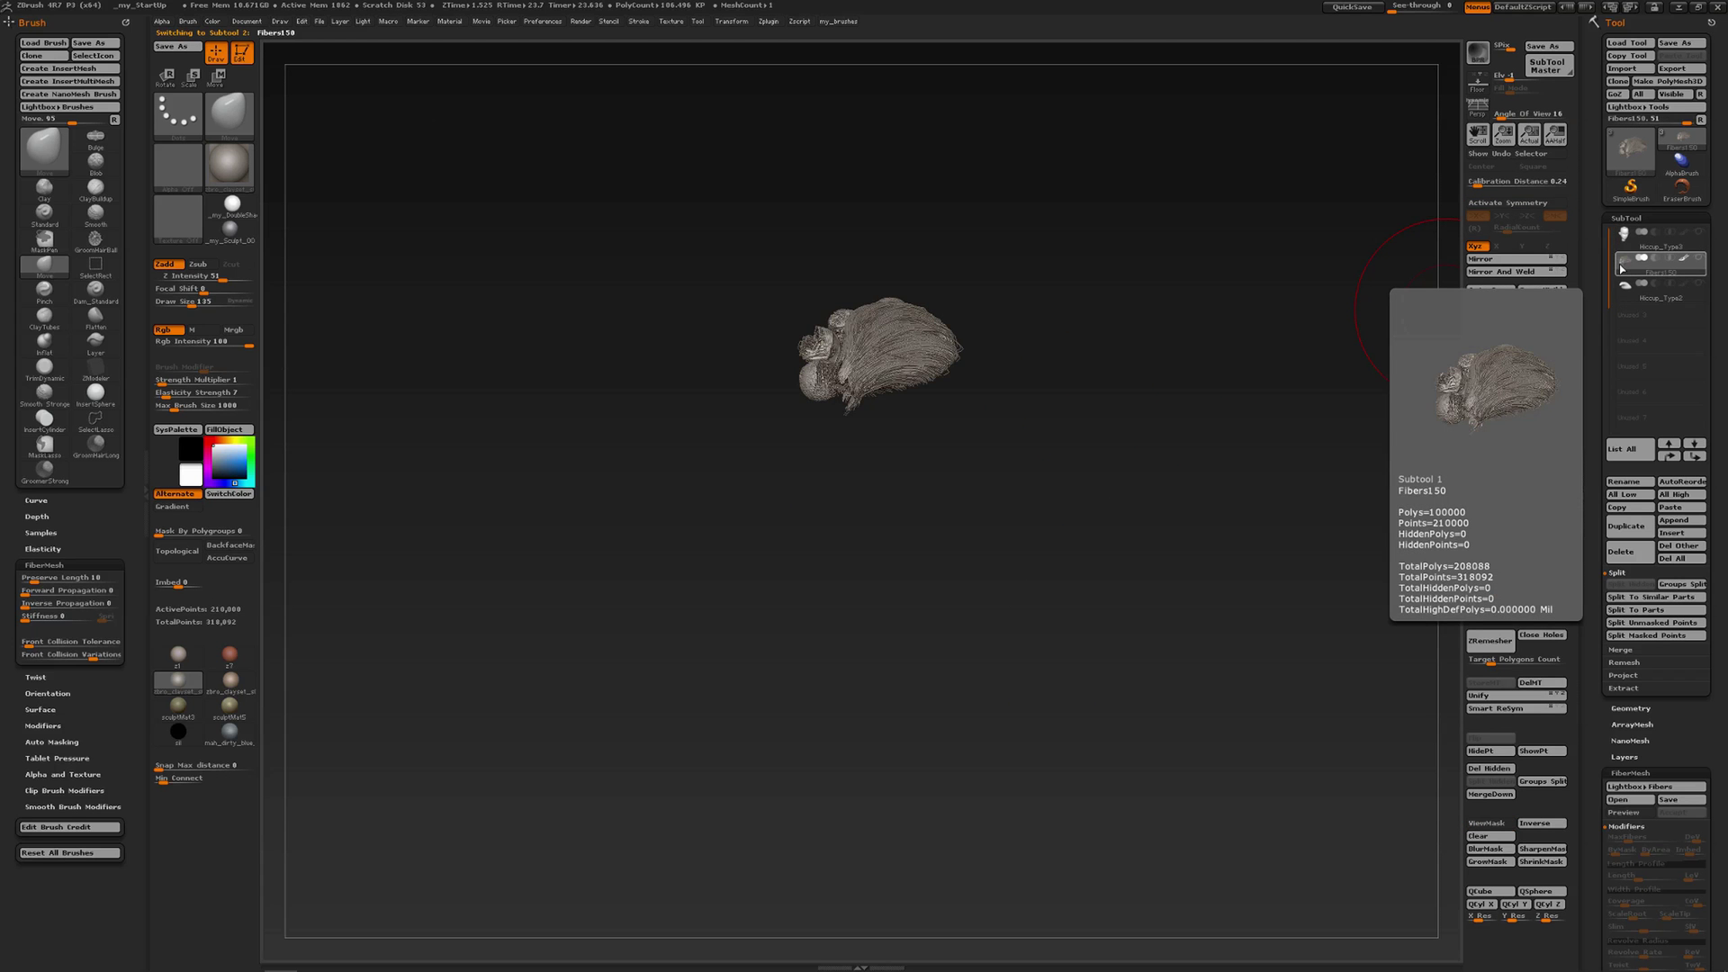
- Turn on the polygroup wireframe colors for the fiber hair, isolate the crimson curl for inspection, and unhide all the groups
mouse_move(1137, 342)
left_mouse_down()
mouse_move(1170, 376)
mouse_move(1161, 450)
left_mouse_up()
left_click_drag(927, 486, 901, 508)
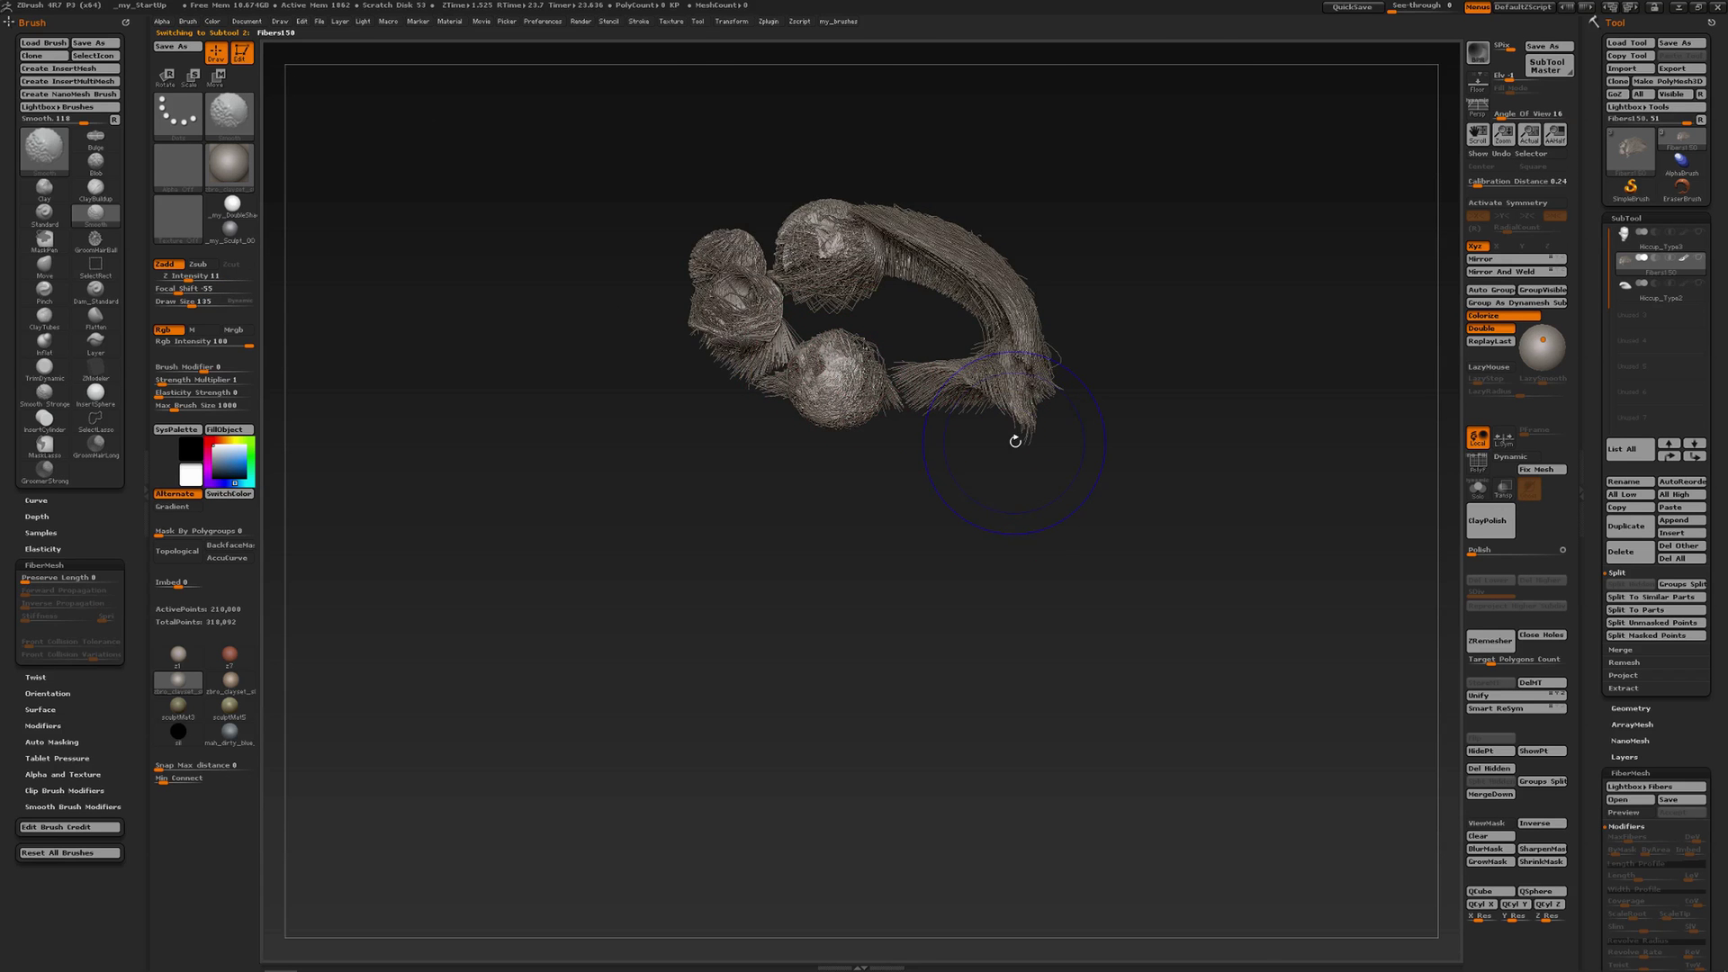
key("shift+f")
left_click_drag(1014, 425, 887, 487)
mouse_move(1134, 414)
left_mouse_down()
mouse_move(1140, 386)
mouse_move(1056, 332)
mouse_move(979, 452)
mouse_move(974, 415)
mouse_move(1048, 437)
left_mouse_up()
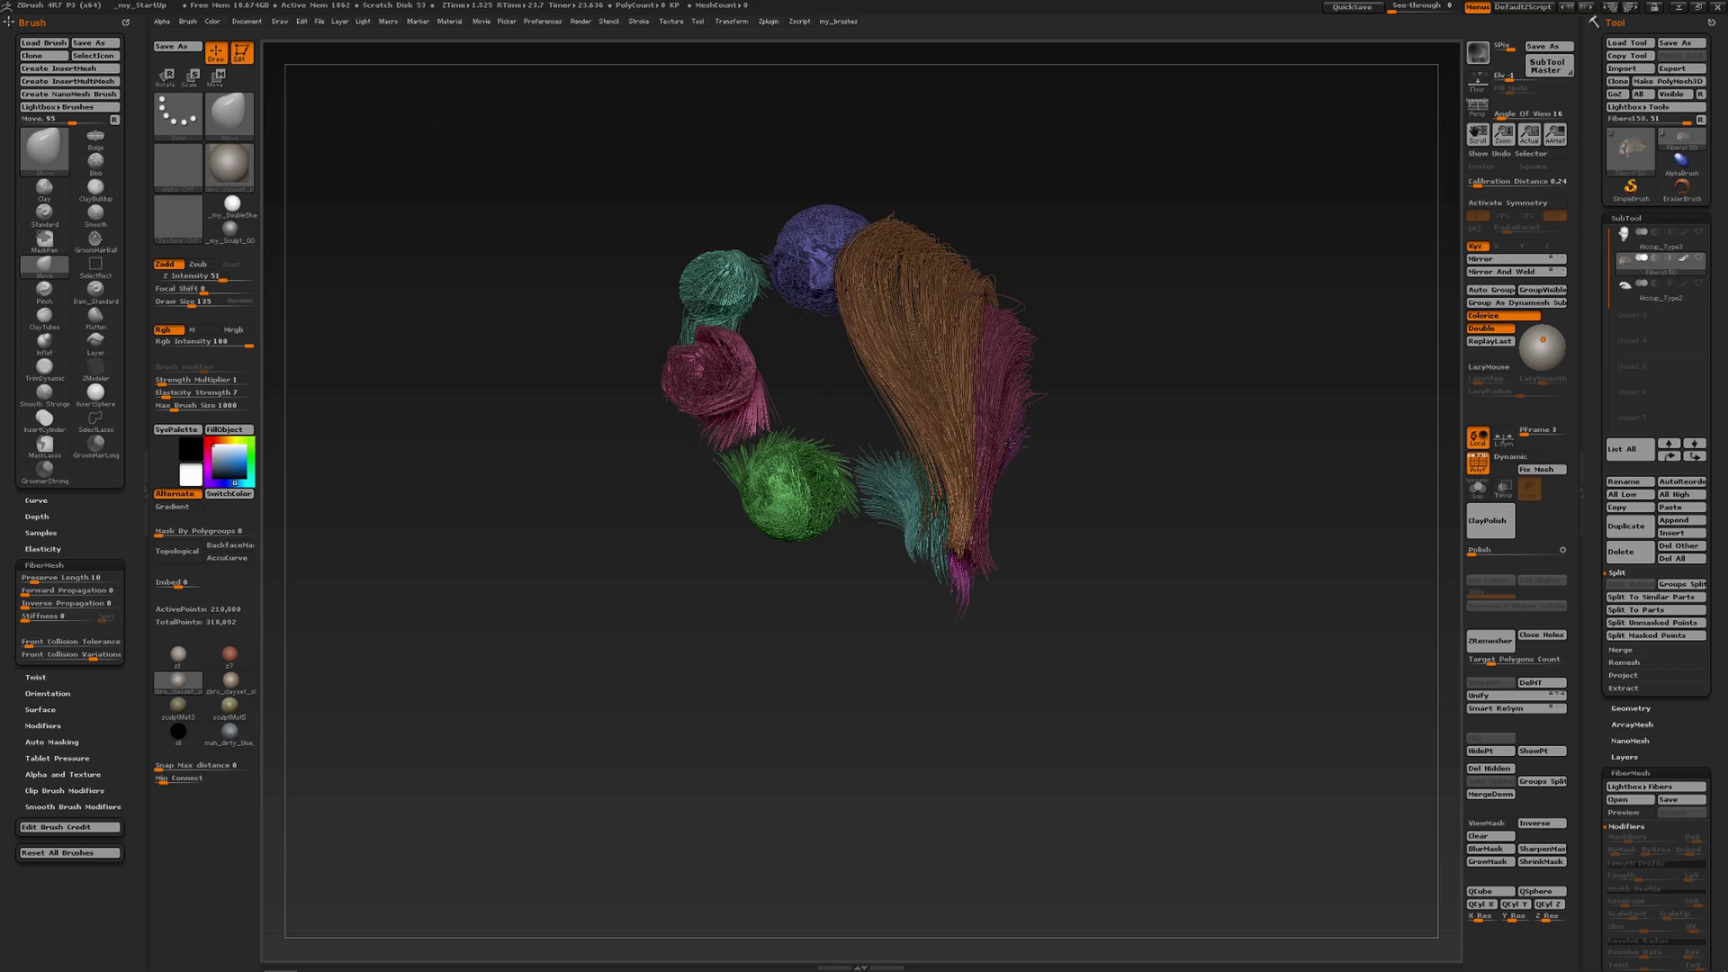
mouse_move(623, 296)
left_mouse_down("ctrl+shift")
mouse_move(739, 363)
mouse_move(785, 430)
left_mouse_up("ctrl+shift")
left_click_drag(793, 371, 678, 470, "ctrl+shift")
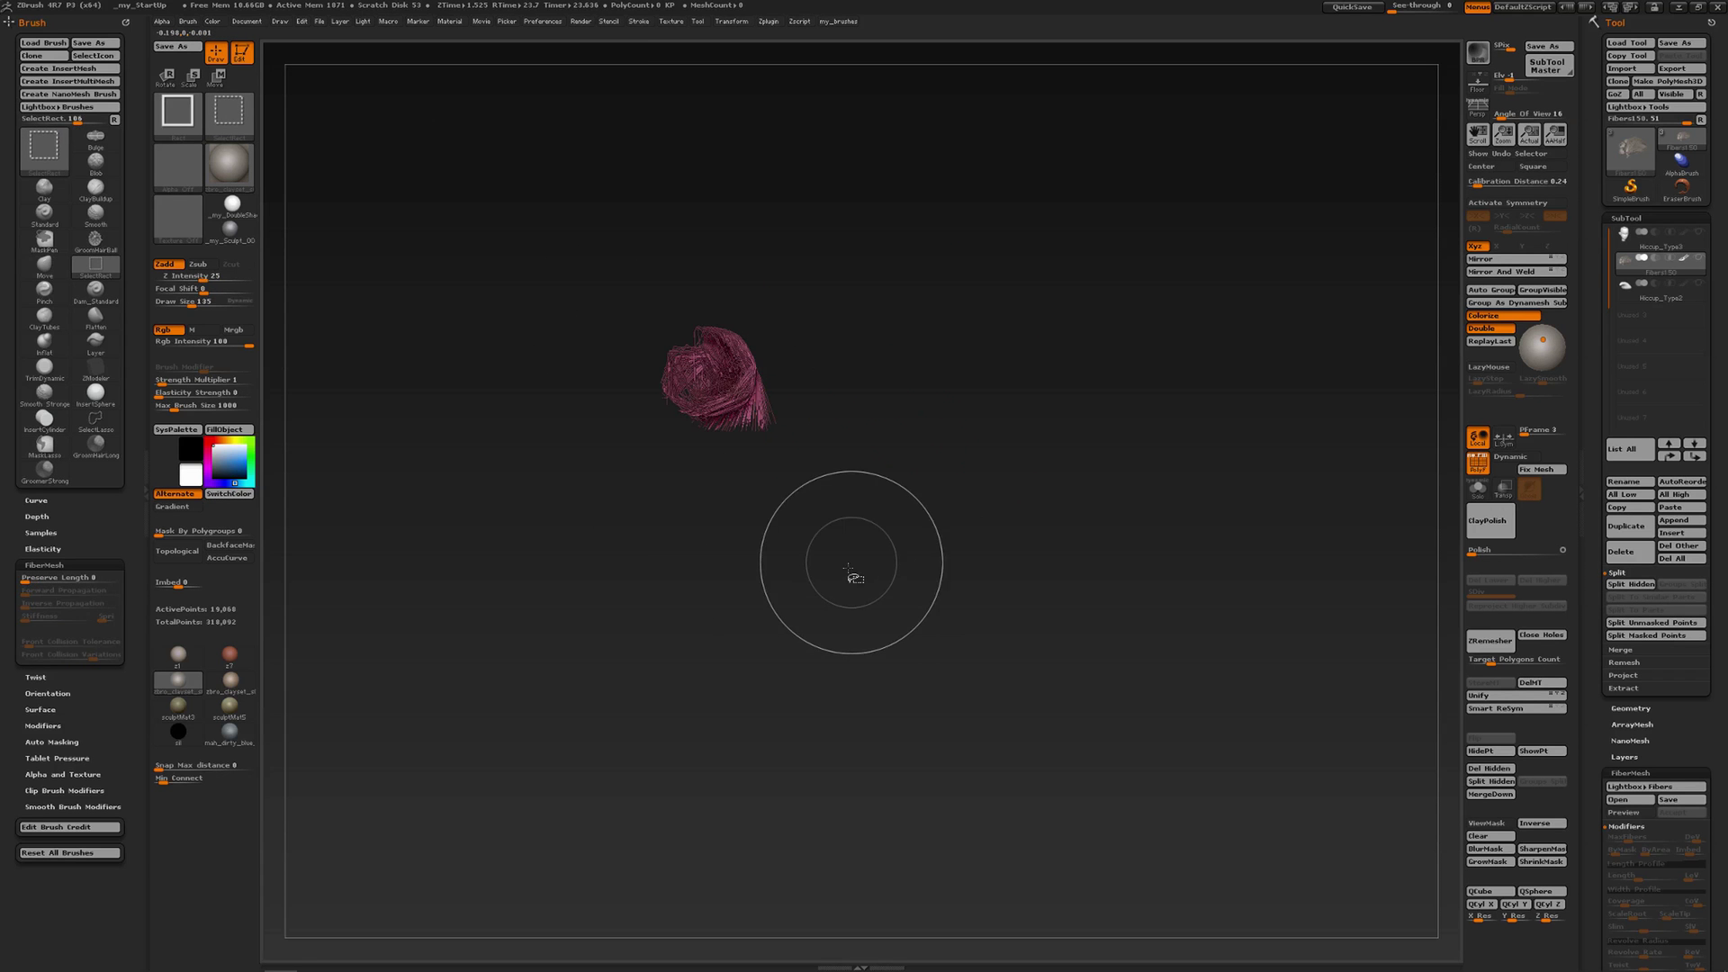
left_click(846, 585, "ctrl+shift")
left_click_drag(1031, 419, 1120, 397)
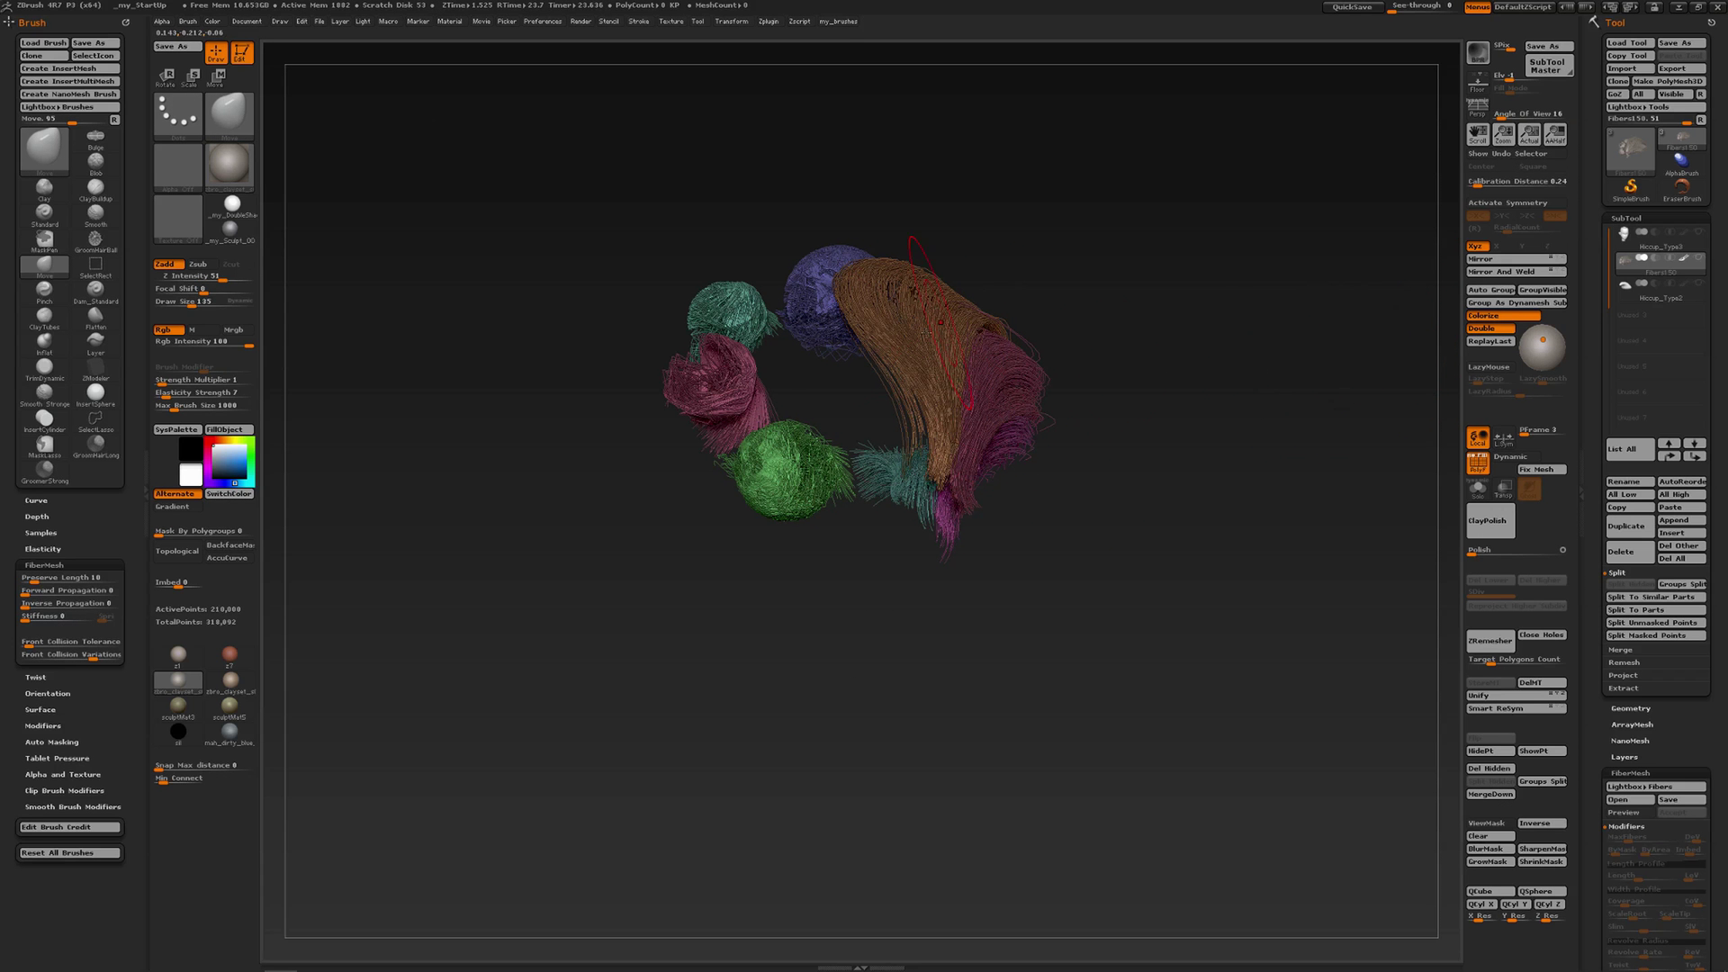
- Compare the masked ring on the head with the fiber groups by viewing each subtool from several angles
left_click(1625, 238)
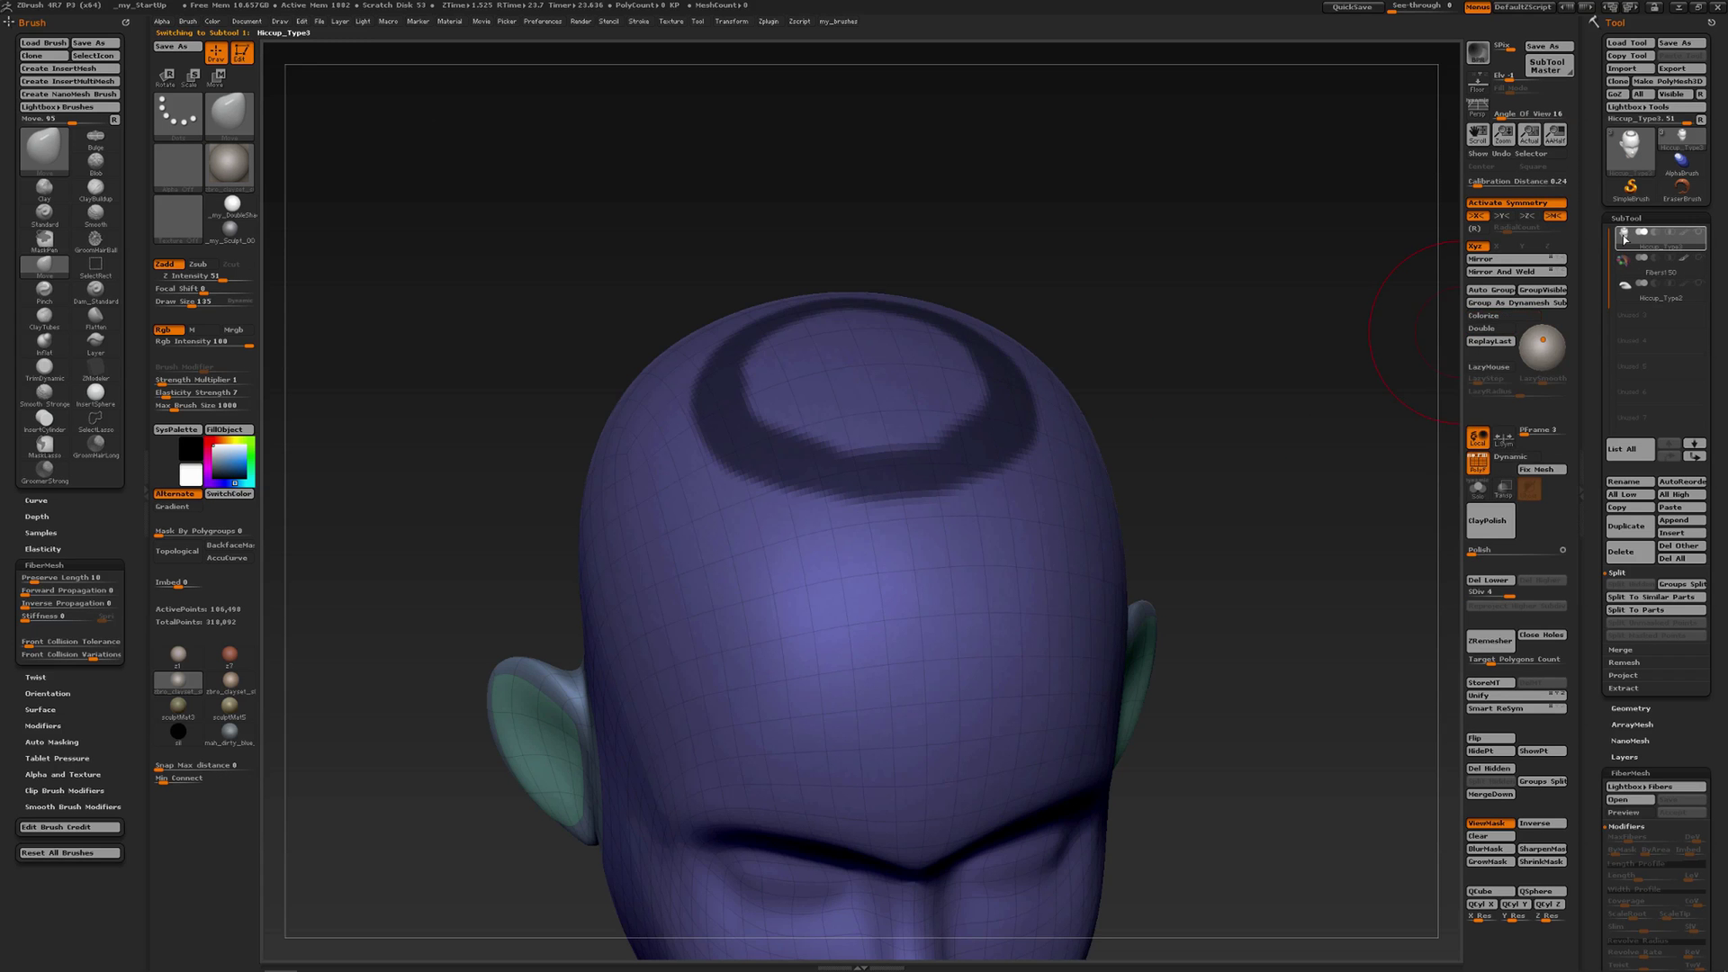
left_click_drag(1161, 346, 1076, 360)
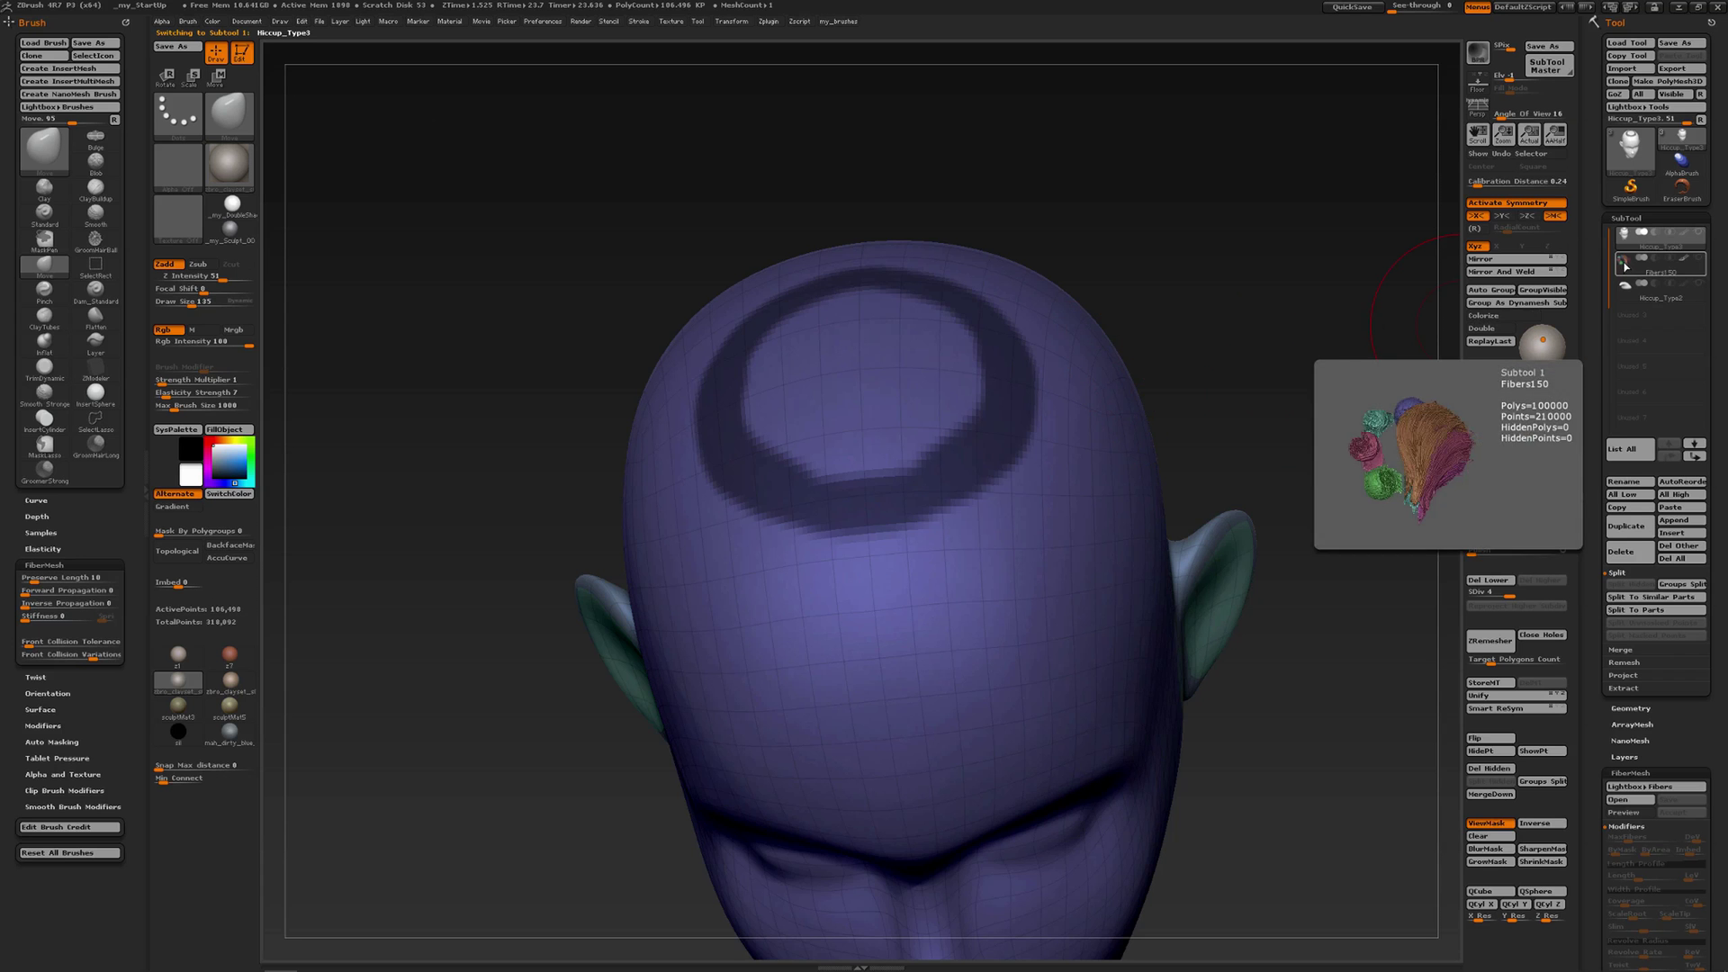
left_click(1625, 261)
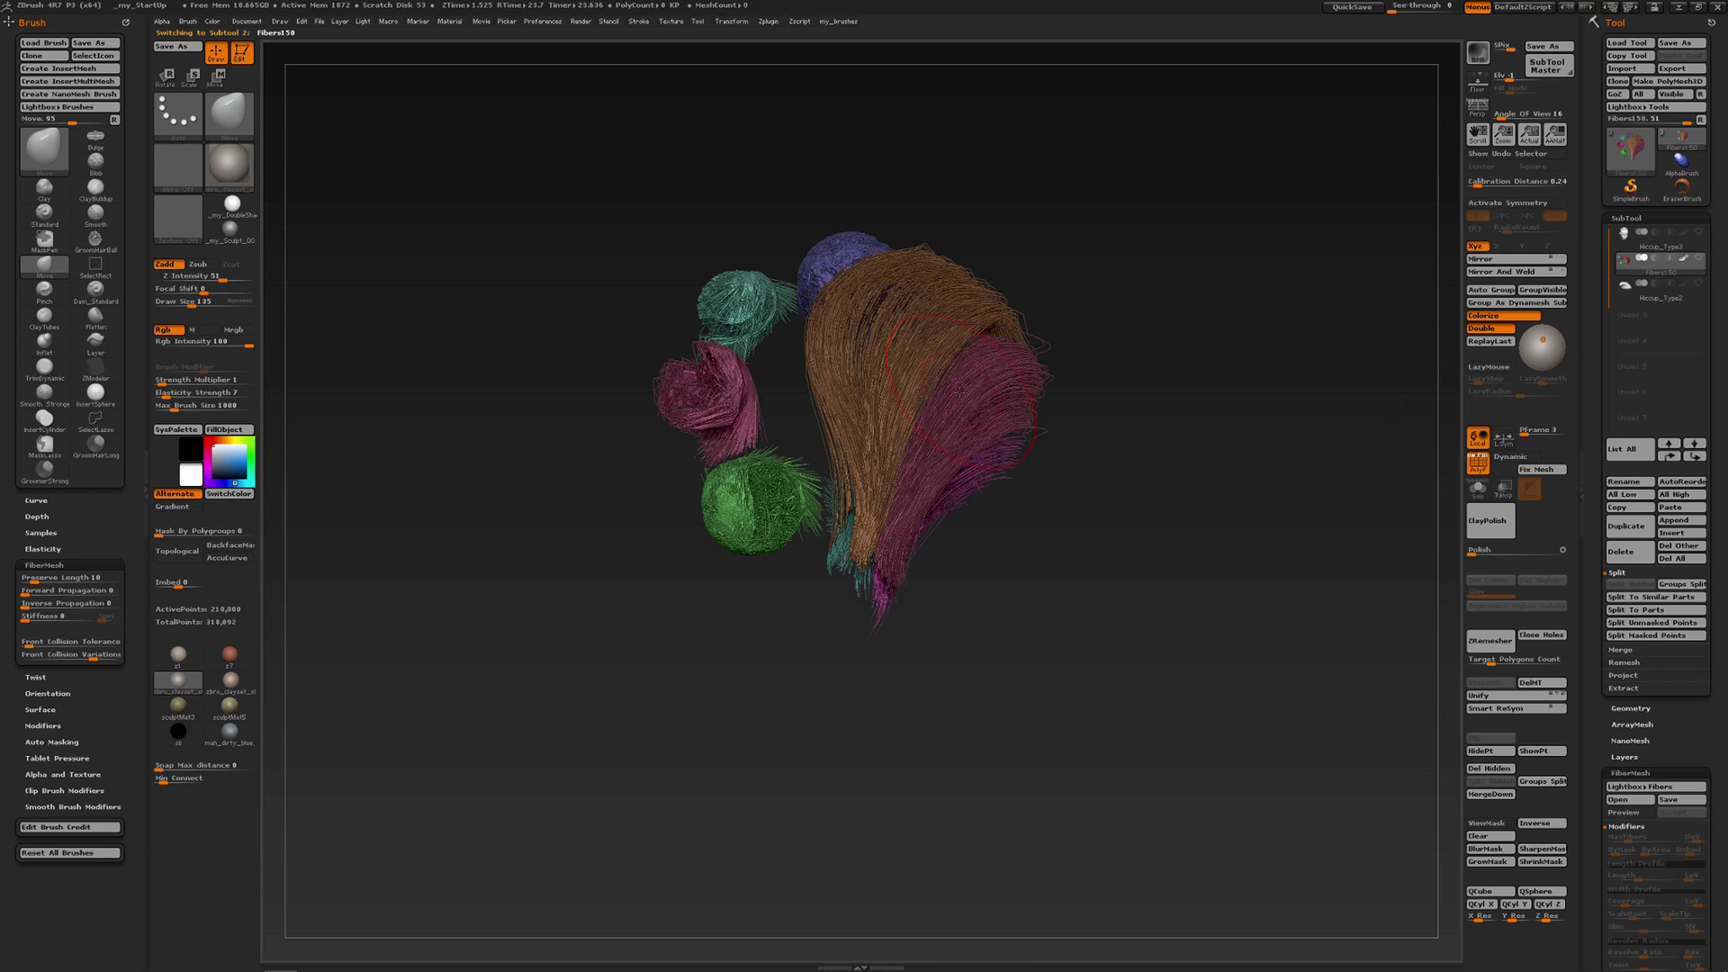
mouse_move(962, 392)
right_mouse_down()
mouse_move(1103, 405)
mouse_move(956, 405)
right_mouse_up()
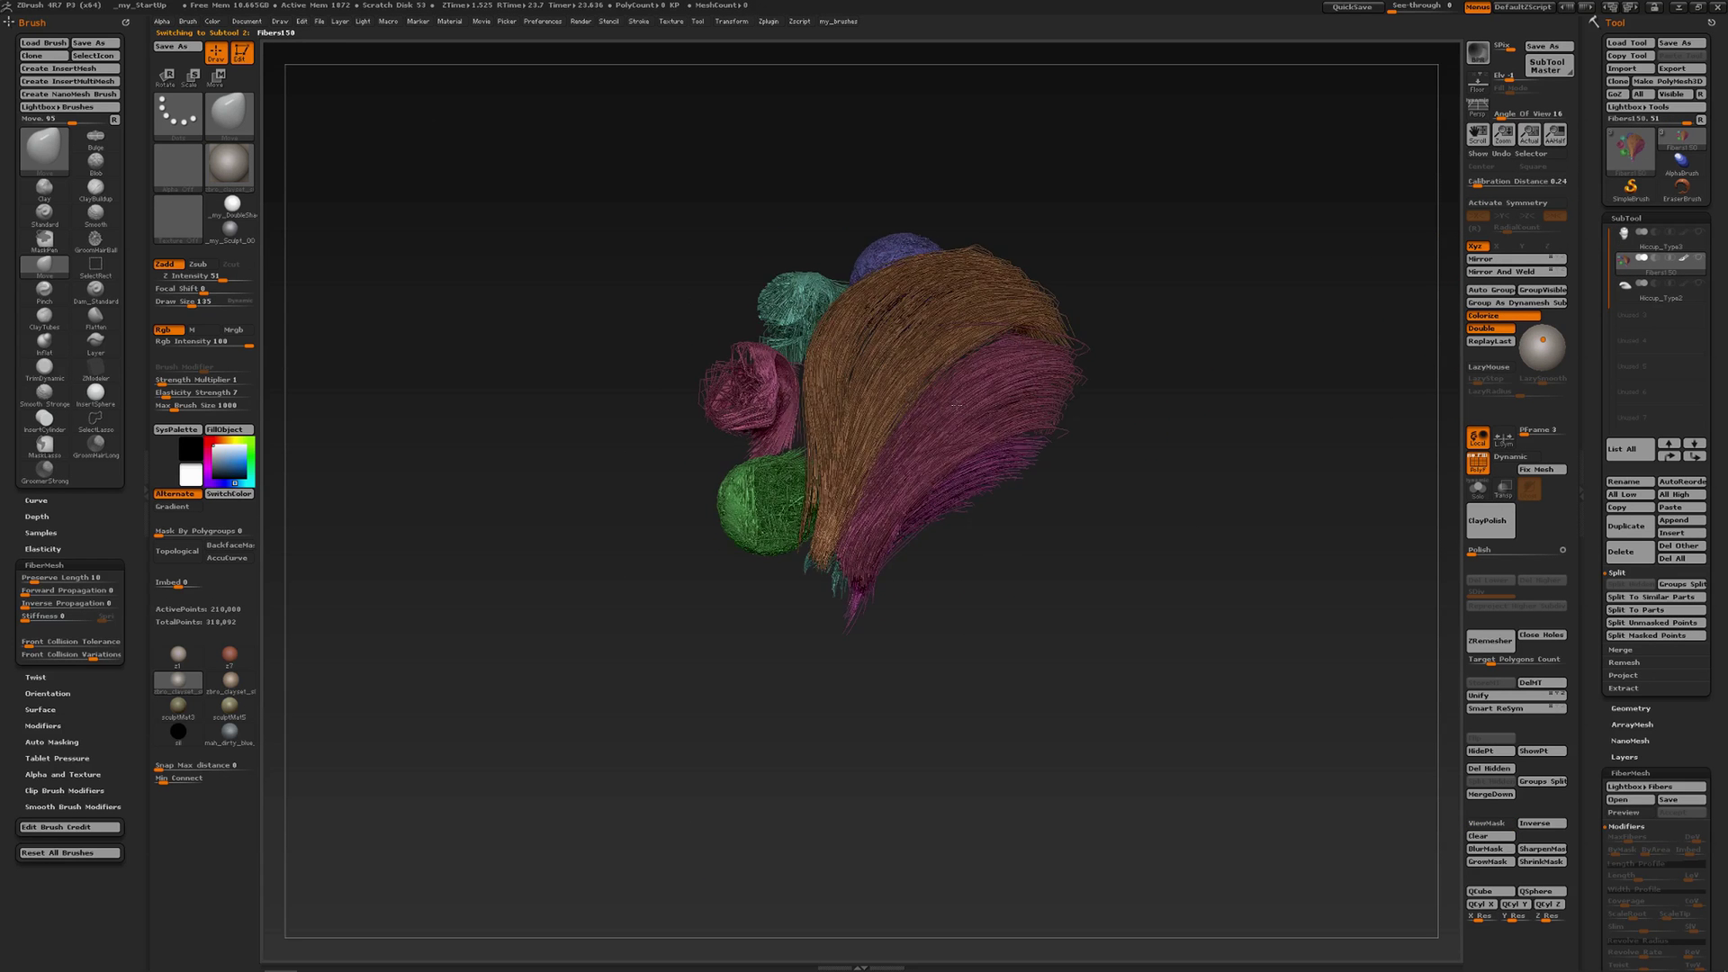
left_click_drag(957, 405, 968, 392)
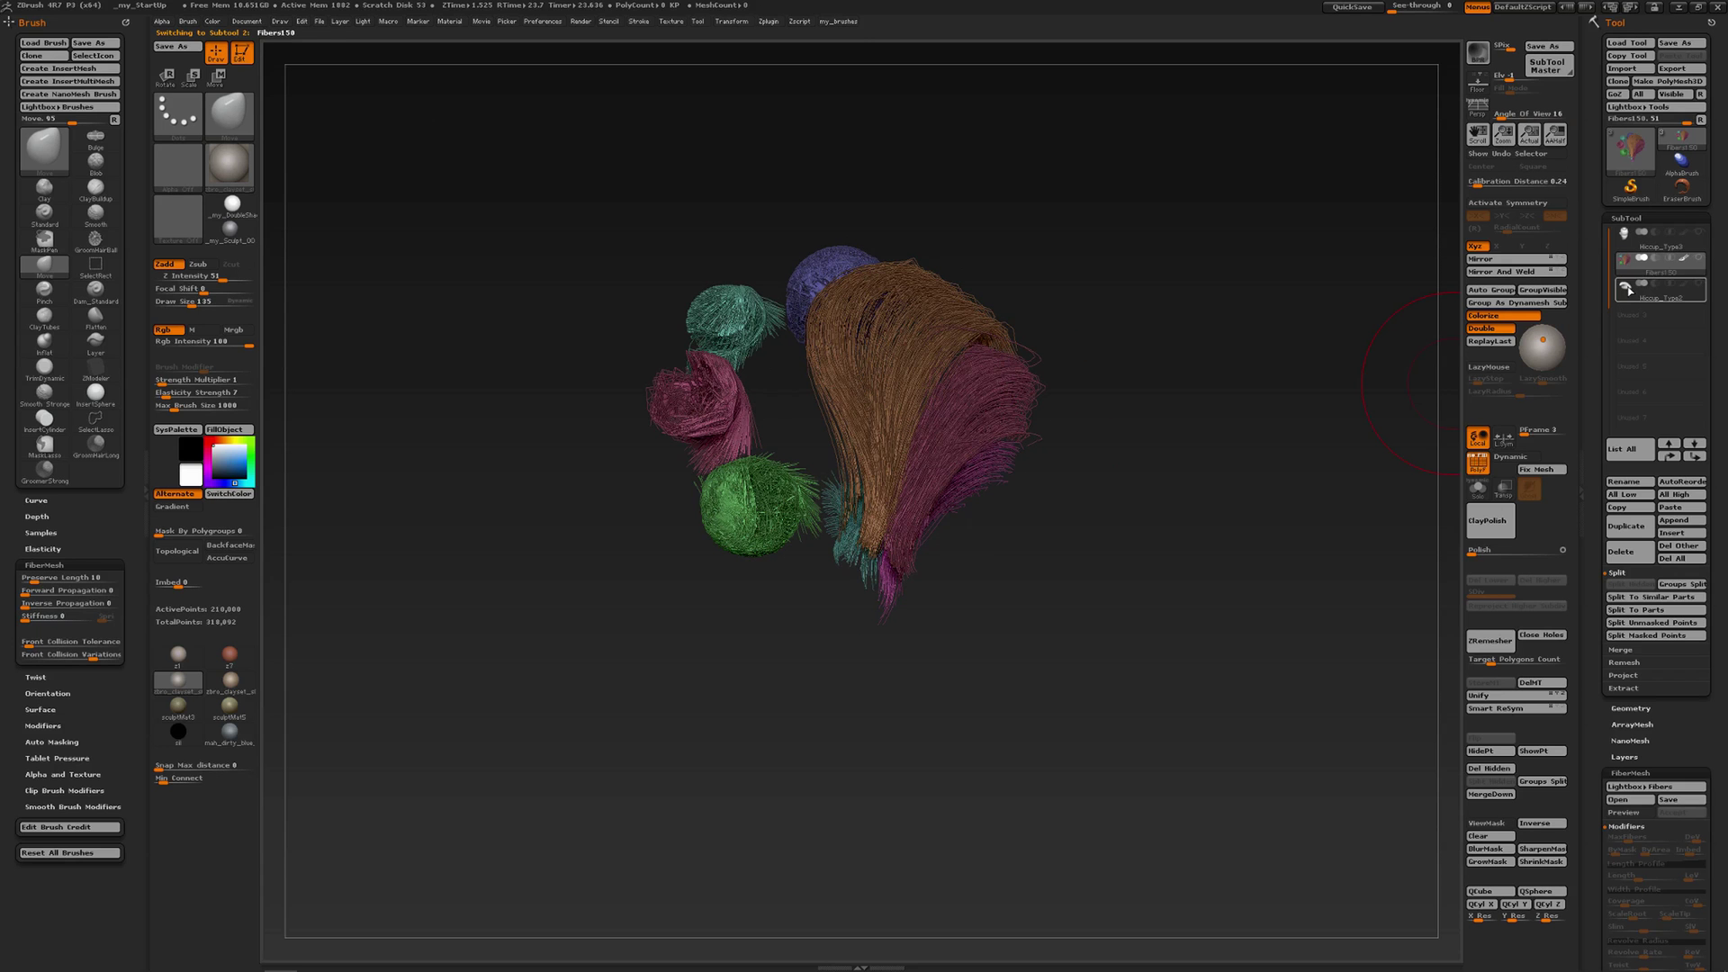
- Show the horn-shaped mesh together with the fiber hair, keeping the fibers as the active subtool
left_click(1626, 288)
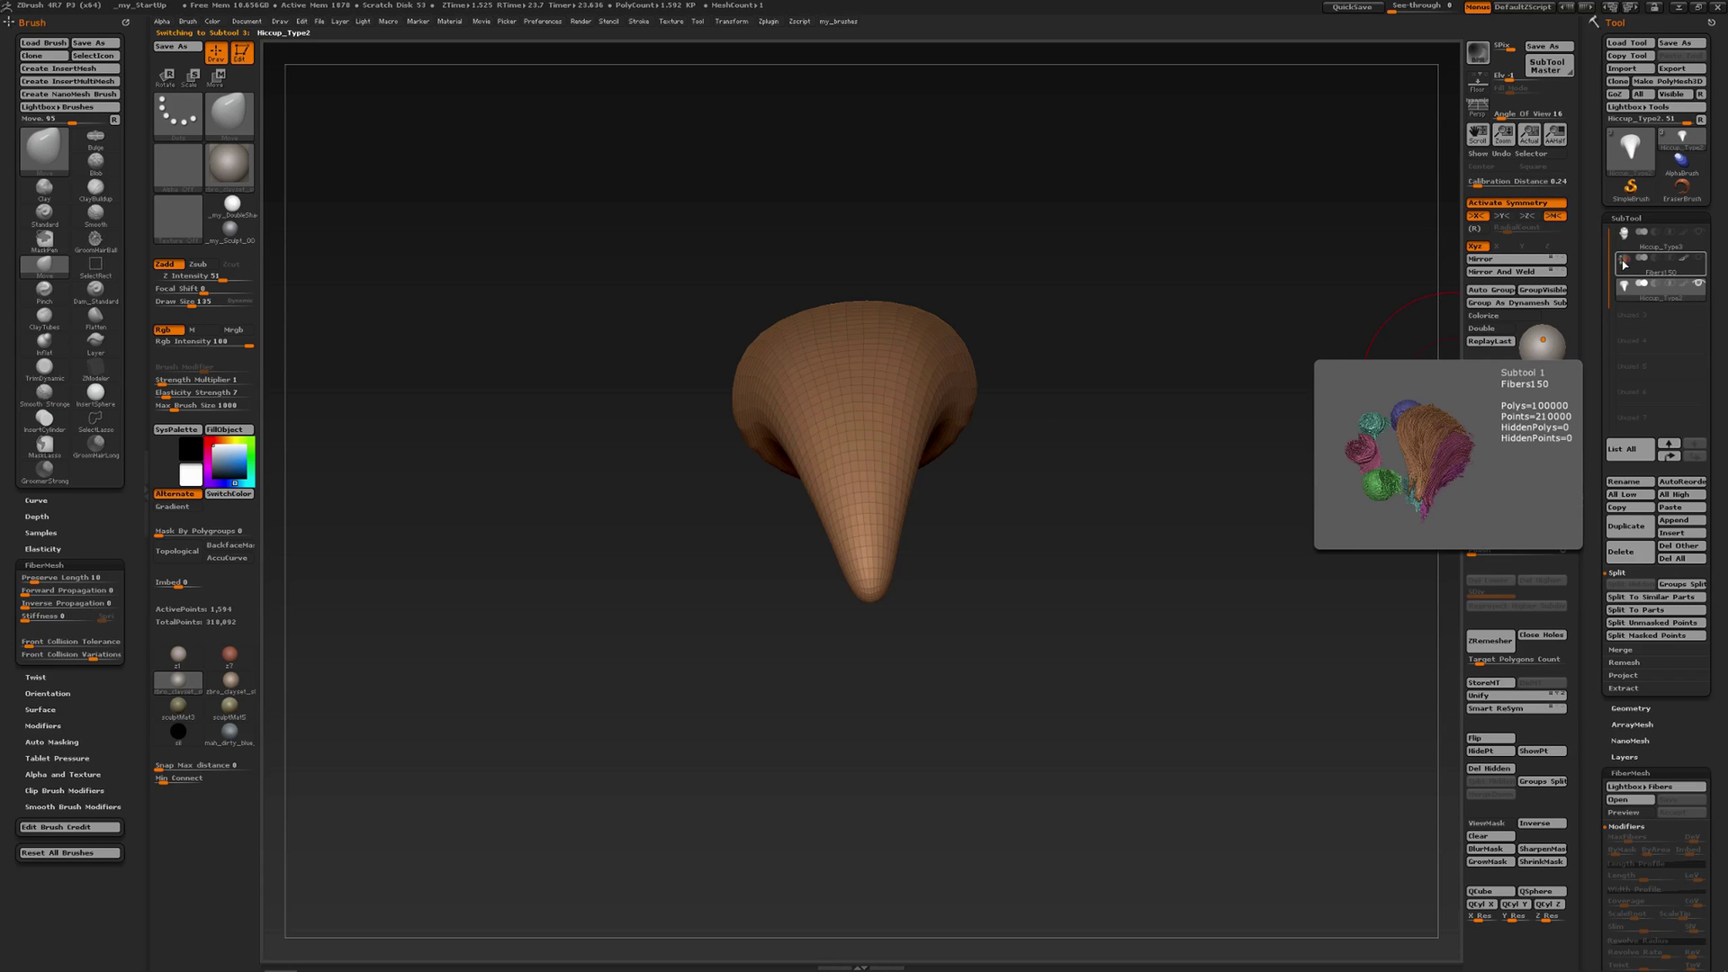
left_click(1626, 263)
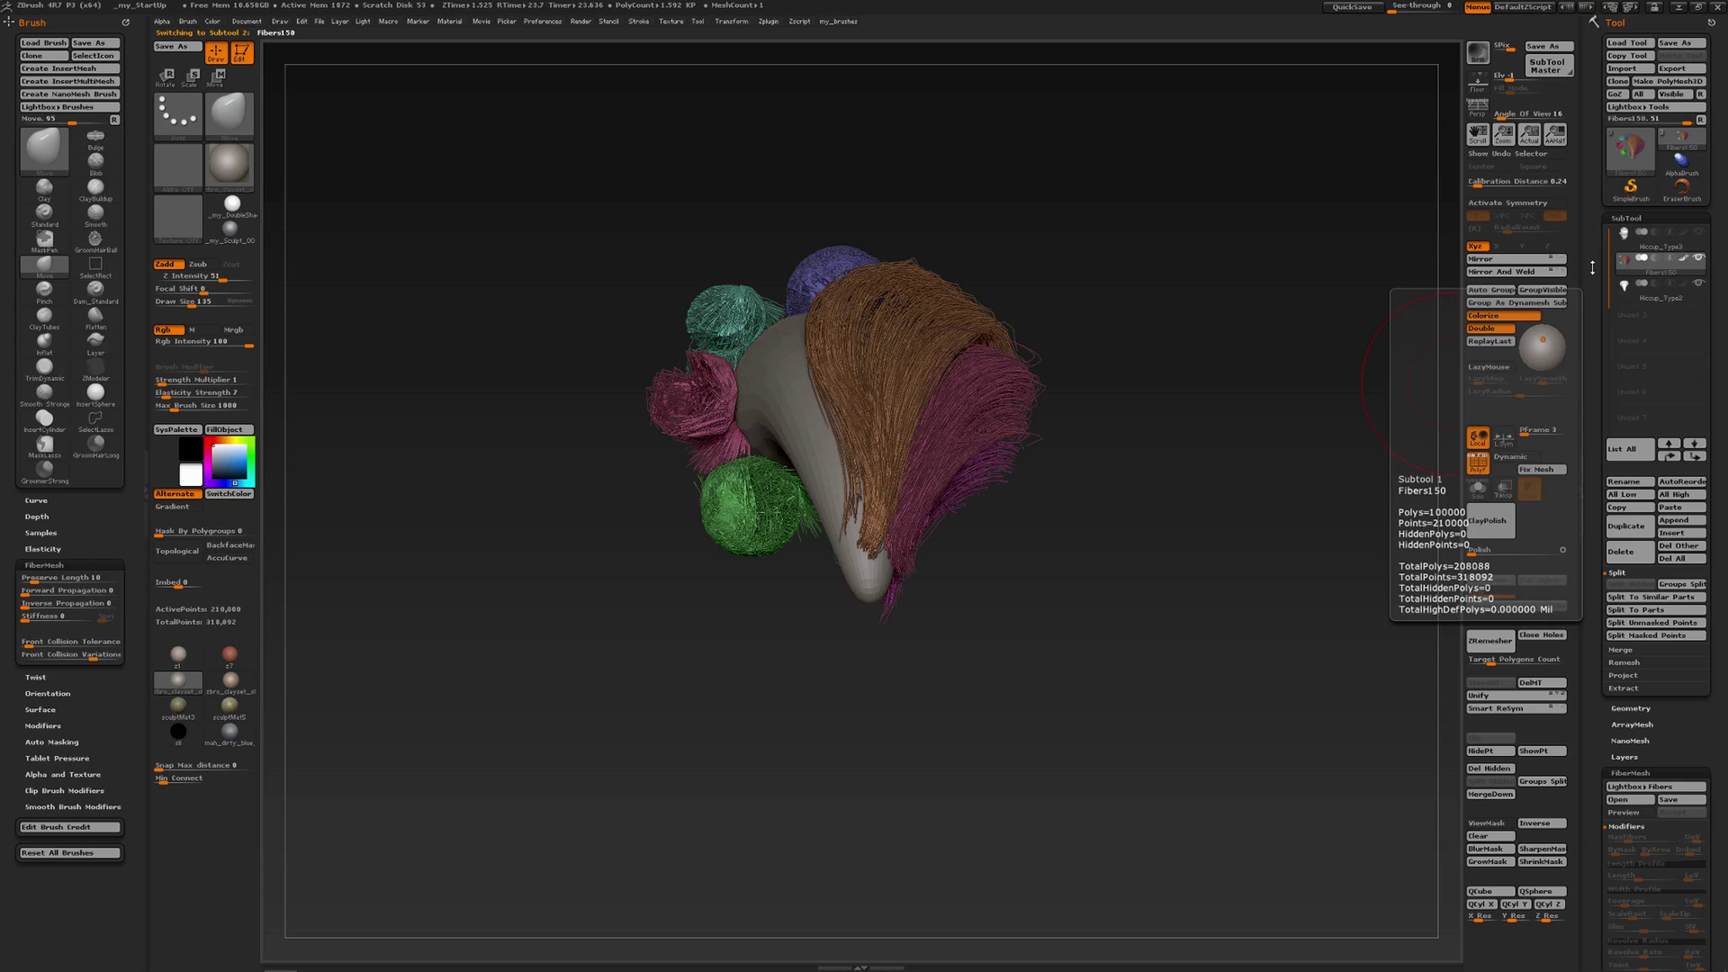
left_click_drag(1113, 407, 1017, 452)
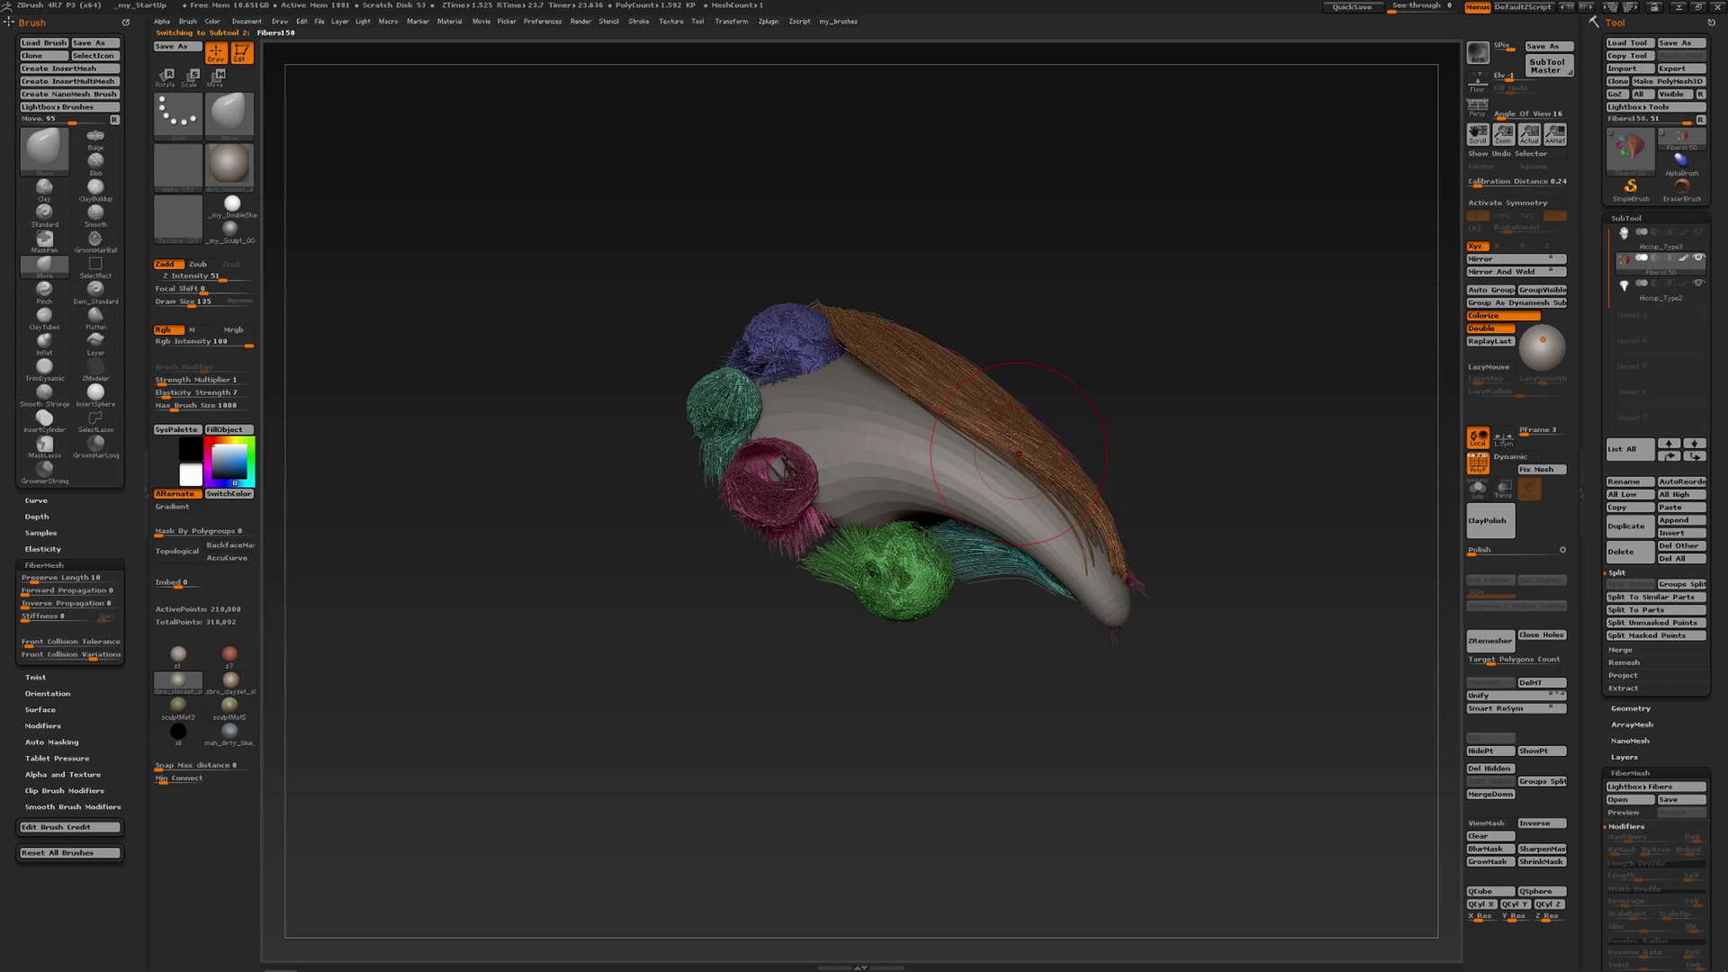
- Isolate the blue fiber group and select the GroomHairLong brush
left_click(784, 325, "ctrl+shift")
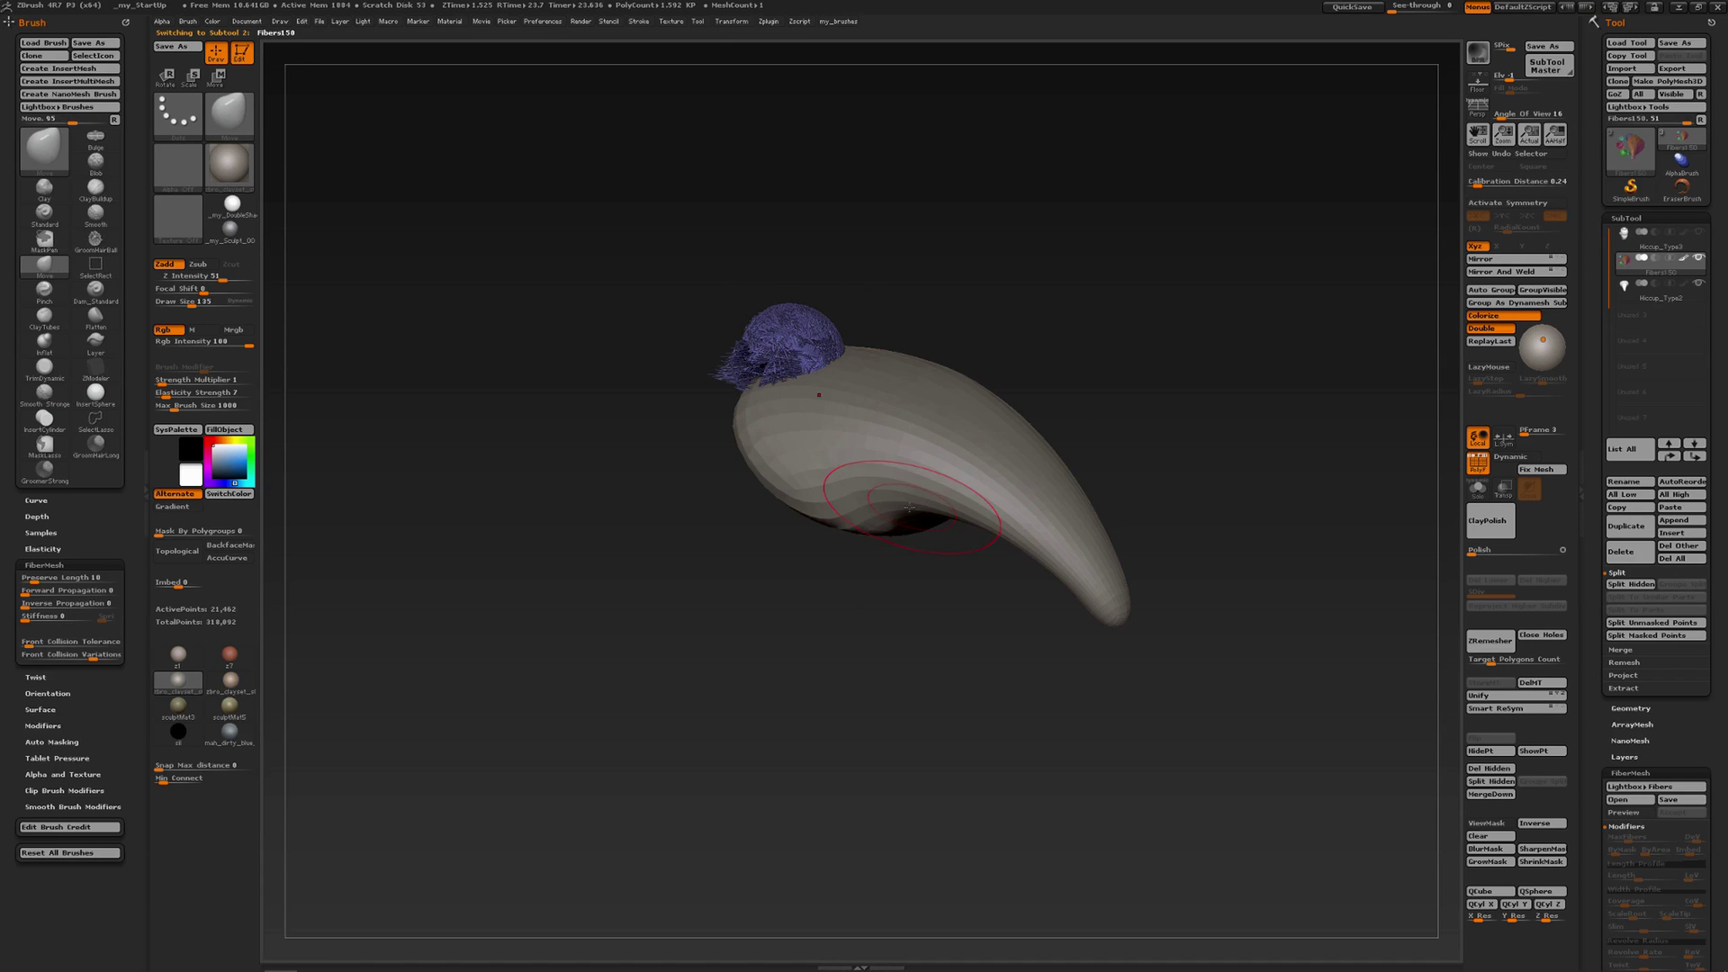
key("b")
key("g")
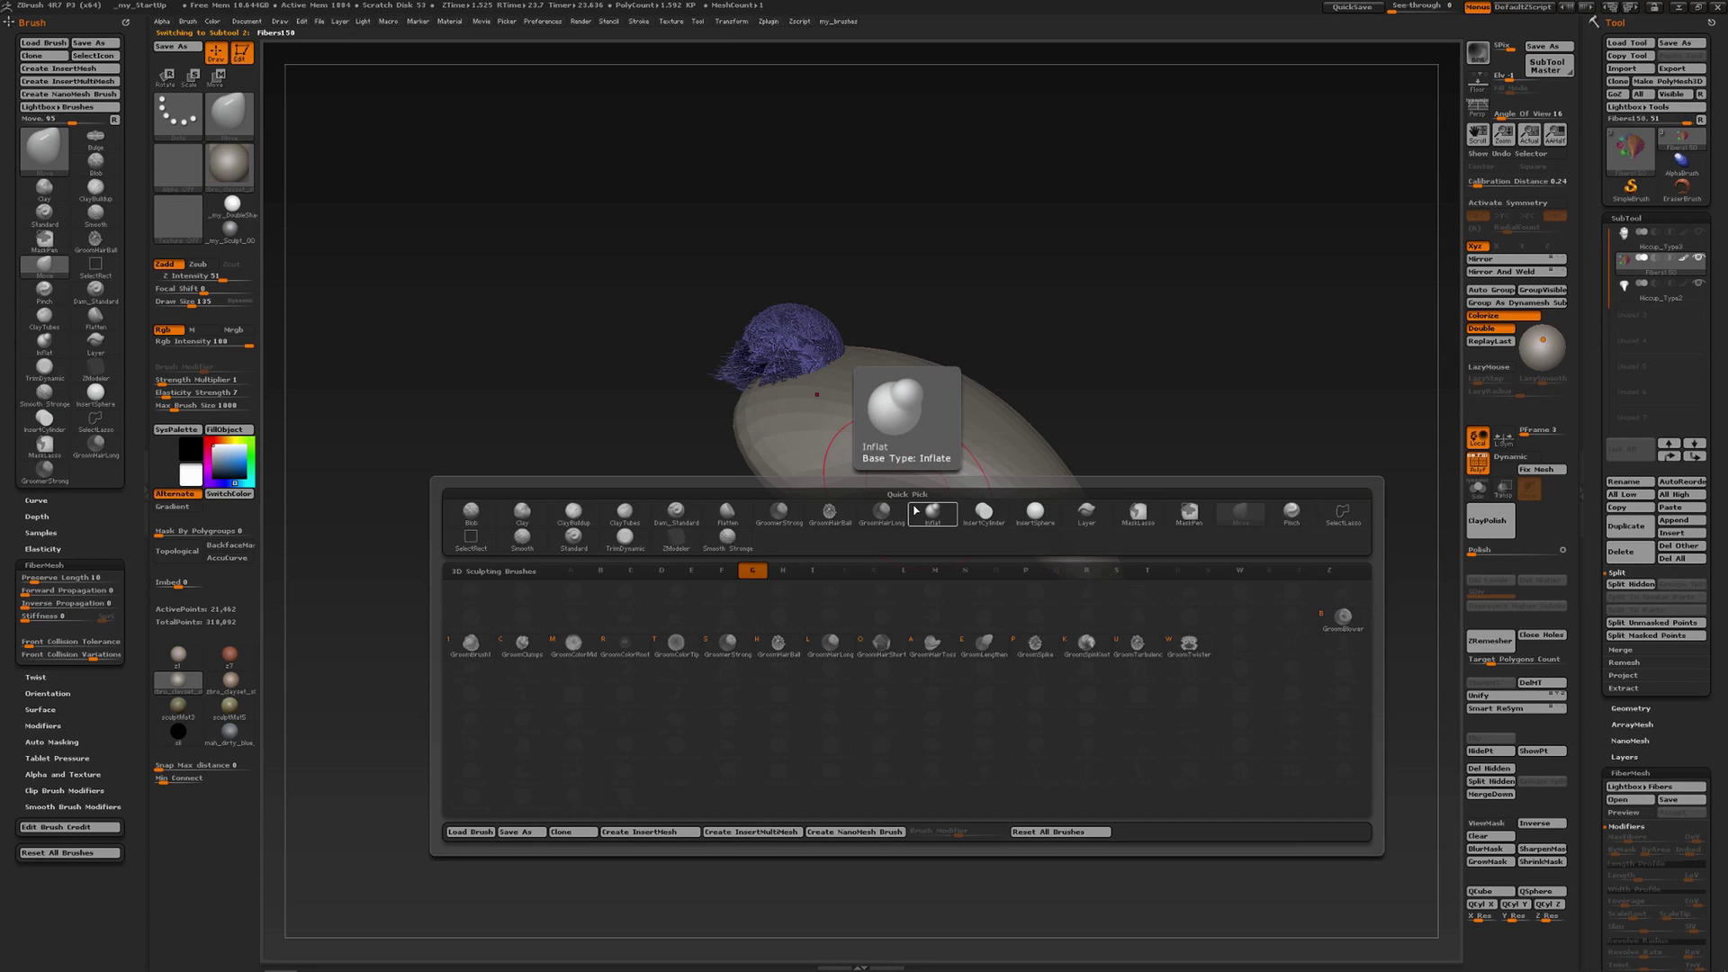
left_click(822, 645)
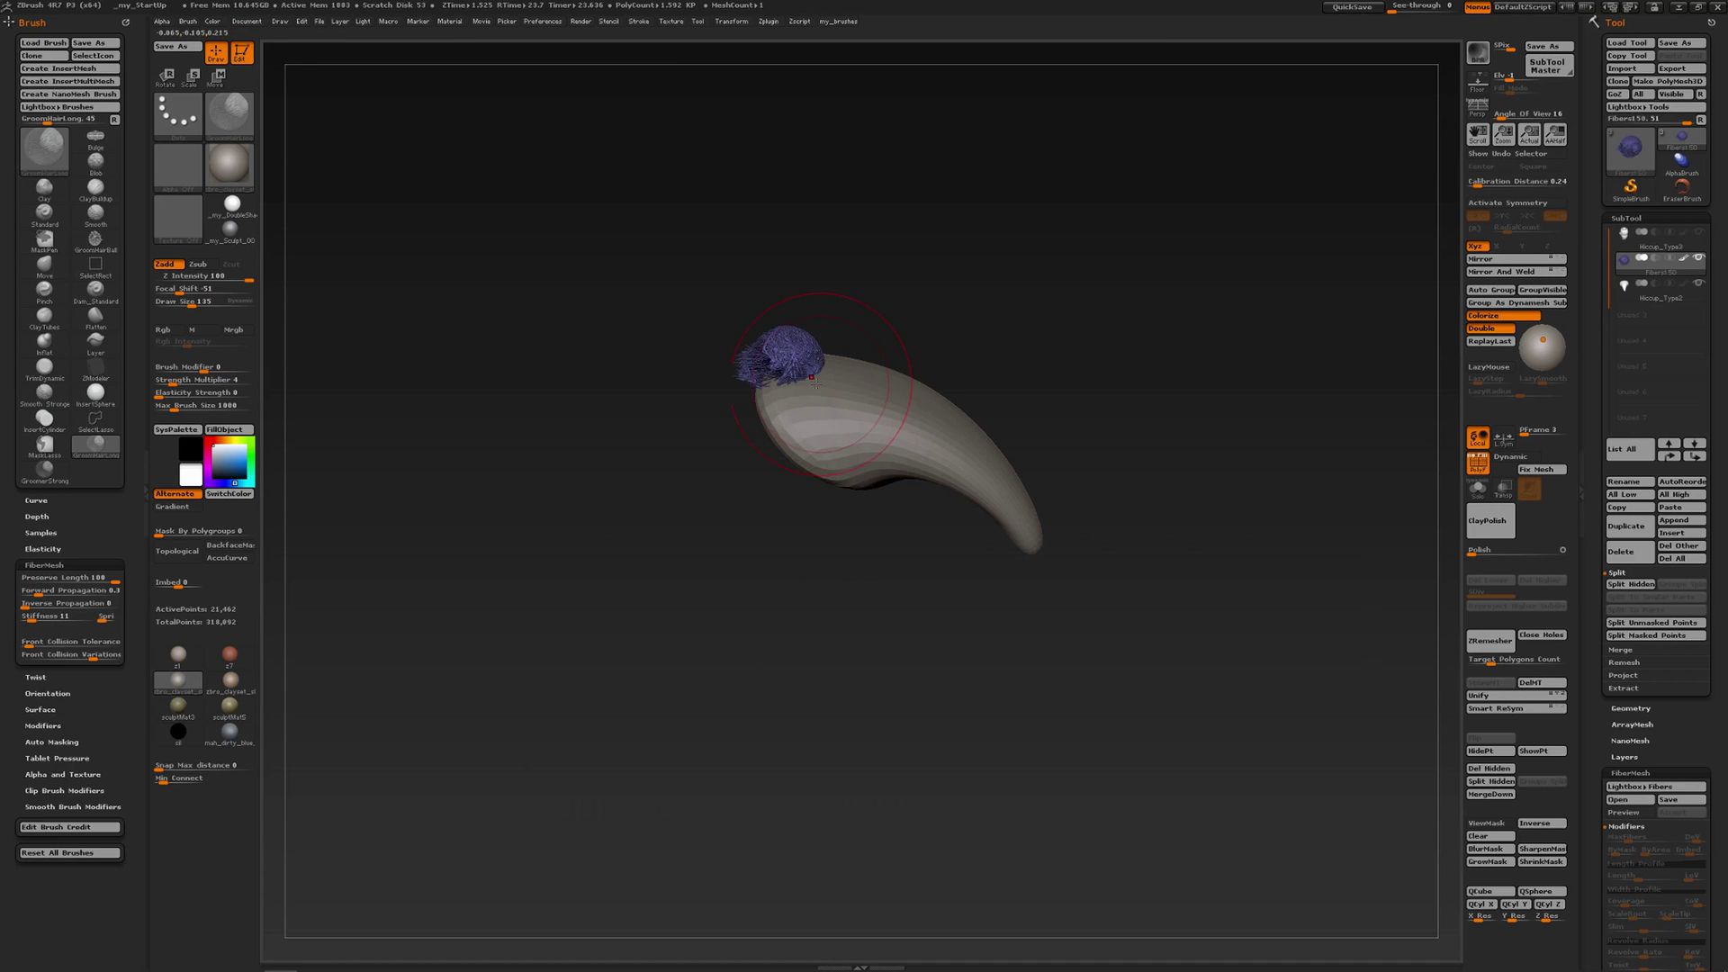
mouse_move(785, 357)
left_mouse_down()
mouse_move(859, 335)
mouse_move(977, 369)
mouse_move(999, 396)
mouse_move(922, 364)
left_mouse_up()
key("ctrl+z")
key("ctrl+z")
key("ctrl+z")
- Comb the curled blue fibers outward into a longer strand with the GroomHairLong brush
left_click_drag(804, 531, 926, 541)
mouse_move(792, 365)
left_mouse_down()
mouse_move(720, 270)
mouse_move(648, 297)
mouse_move(667, 360)
mouse_move(428, 337)
left_mouse_up()
left_click_drag(702, 549, 807, 630, "alt")
mouse_move(823, 442)
left_mouse_down("alt")
mouse_move(845, 444)
mouse_move(648, 405)
mouse_move(687, 414)
left_mouse_up("alt")
- Set the brush Draw Size to 251 and comb the blue fibers along the horn toward its tip
key("s")
left_click(846, 443)
mouse_move(918, 508)
left_mouse_down()
mouse_move(621, 360)
mouse_move(900, 495)
mouse_move(711, 400)
left_mouse_up()
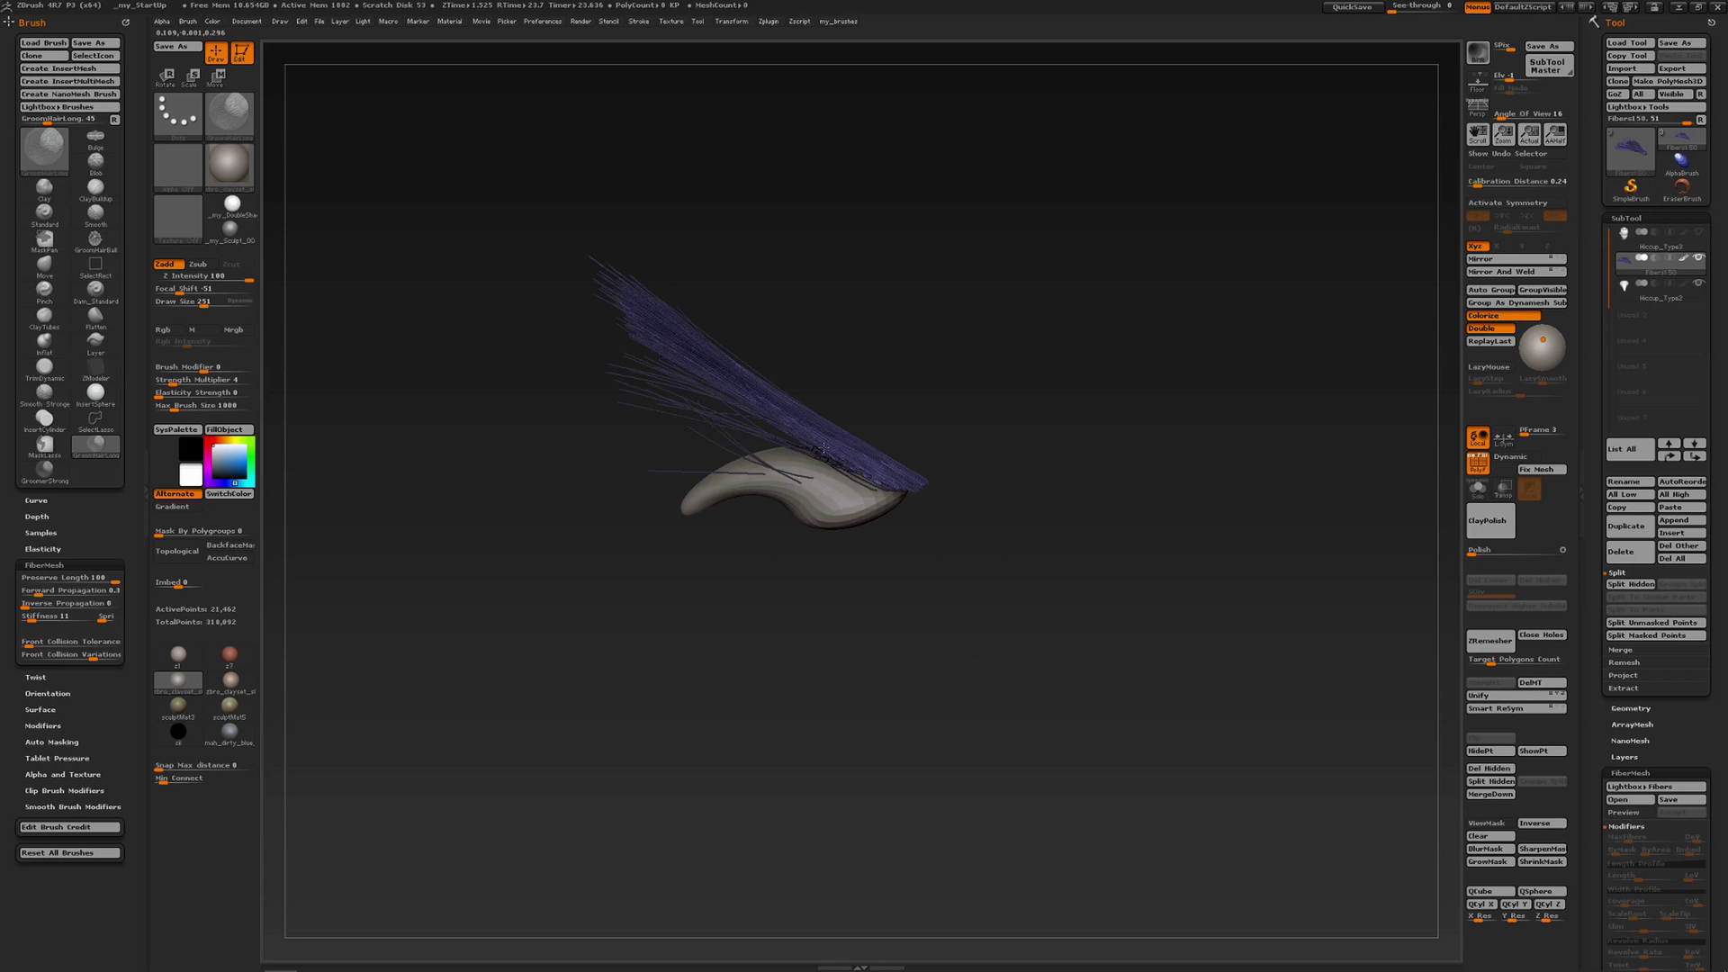
mouse_move(855, 473)
left_mouse_down()
mouse_move(666, 396)
mouse_move(607, 414)
left_mouse_up()
left_click_drag(827, 409, 489, 525)
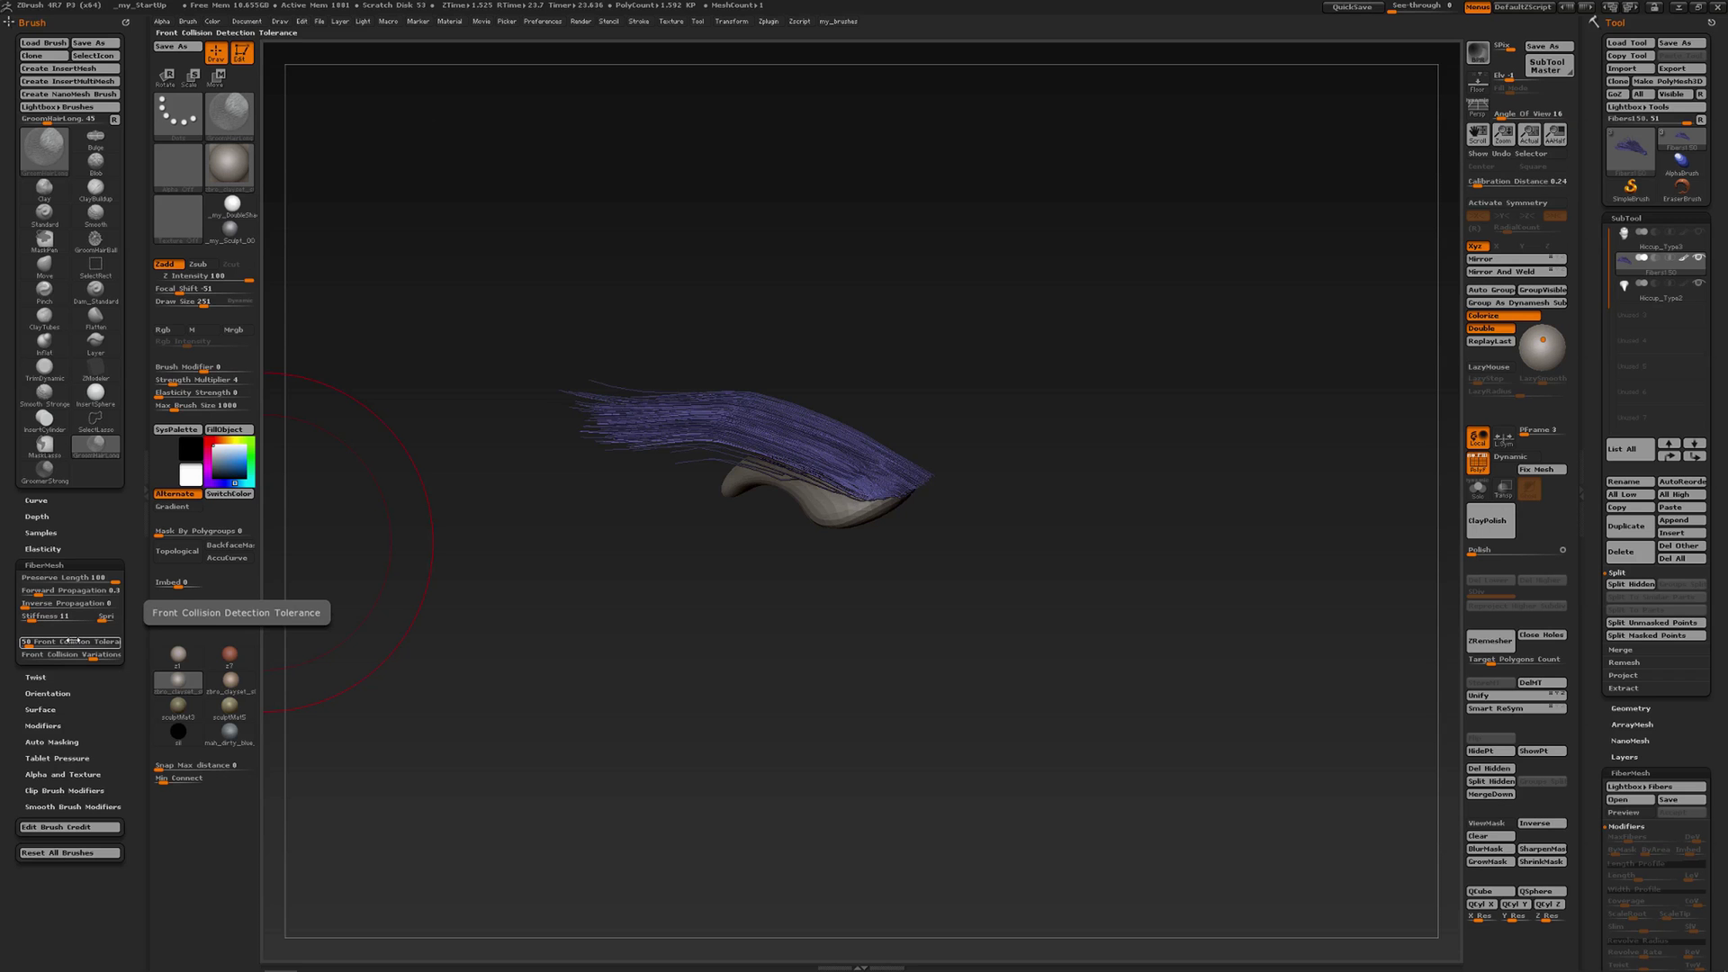
mouse_move(765, 405)
right_mouse_down()
mouse_move(803, 559)
mouse_move(795, 415)
right_mouse_up()
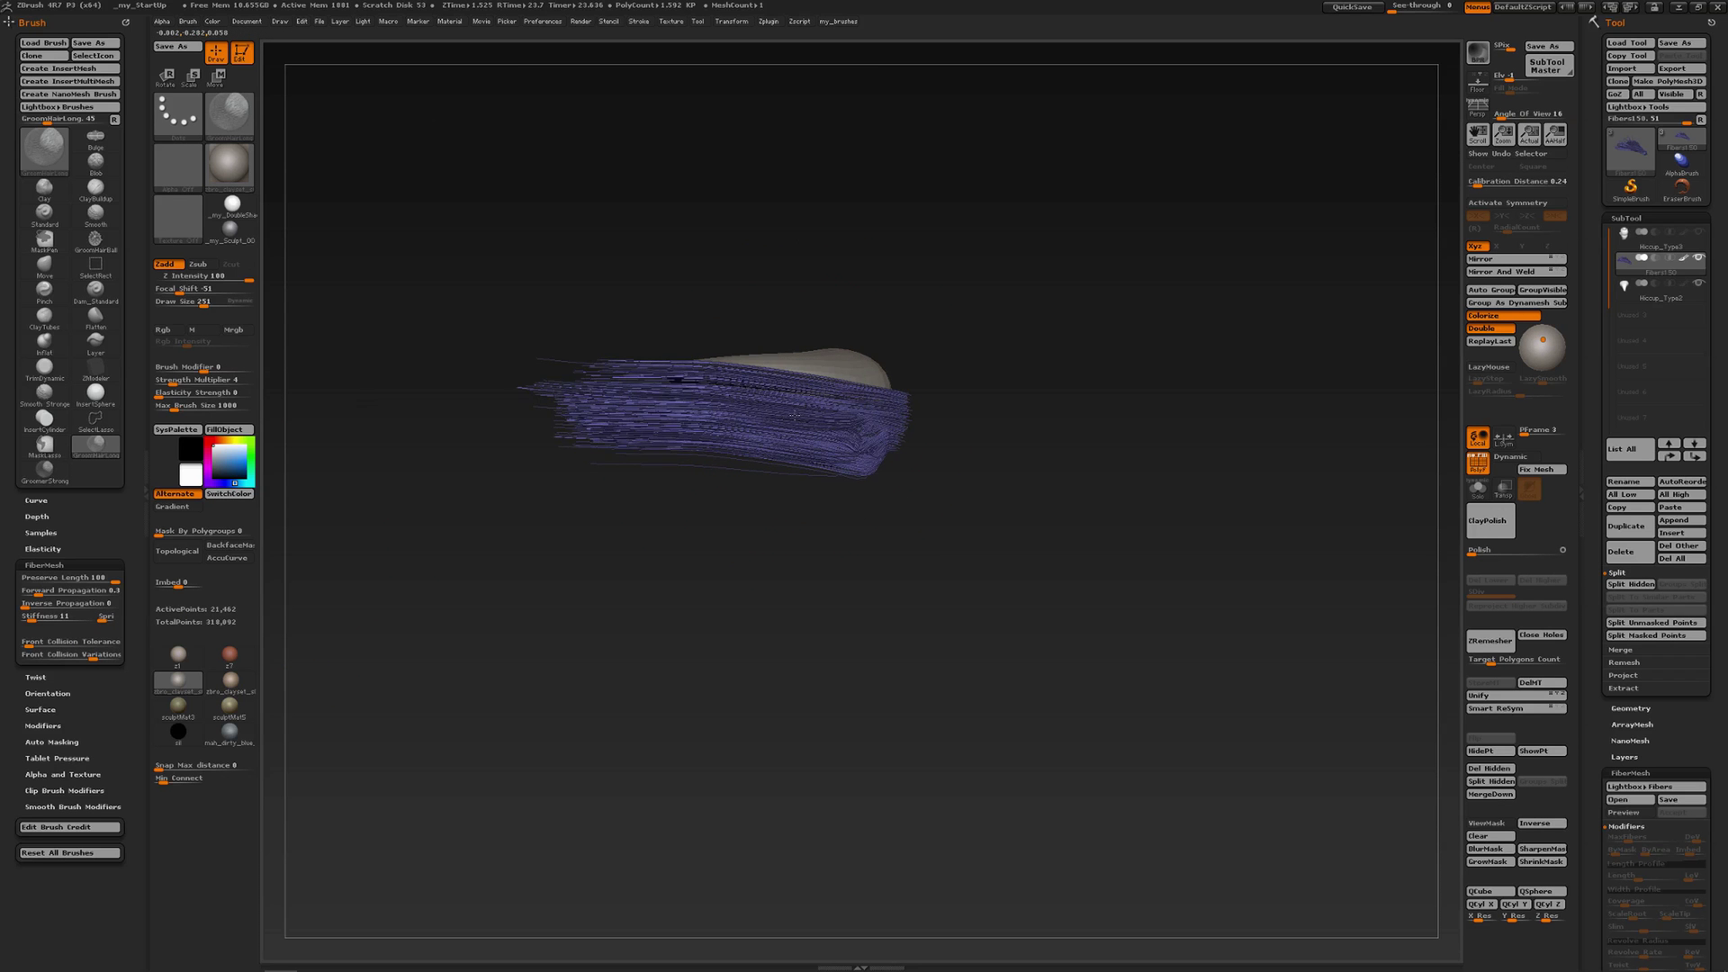
left_click_drag(791, 407, 742, 387)
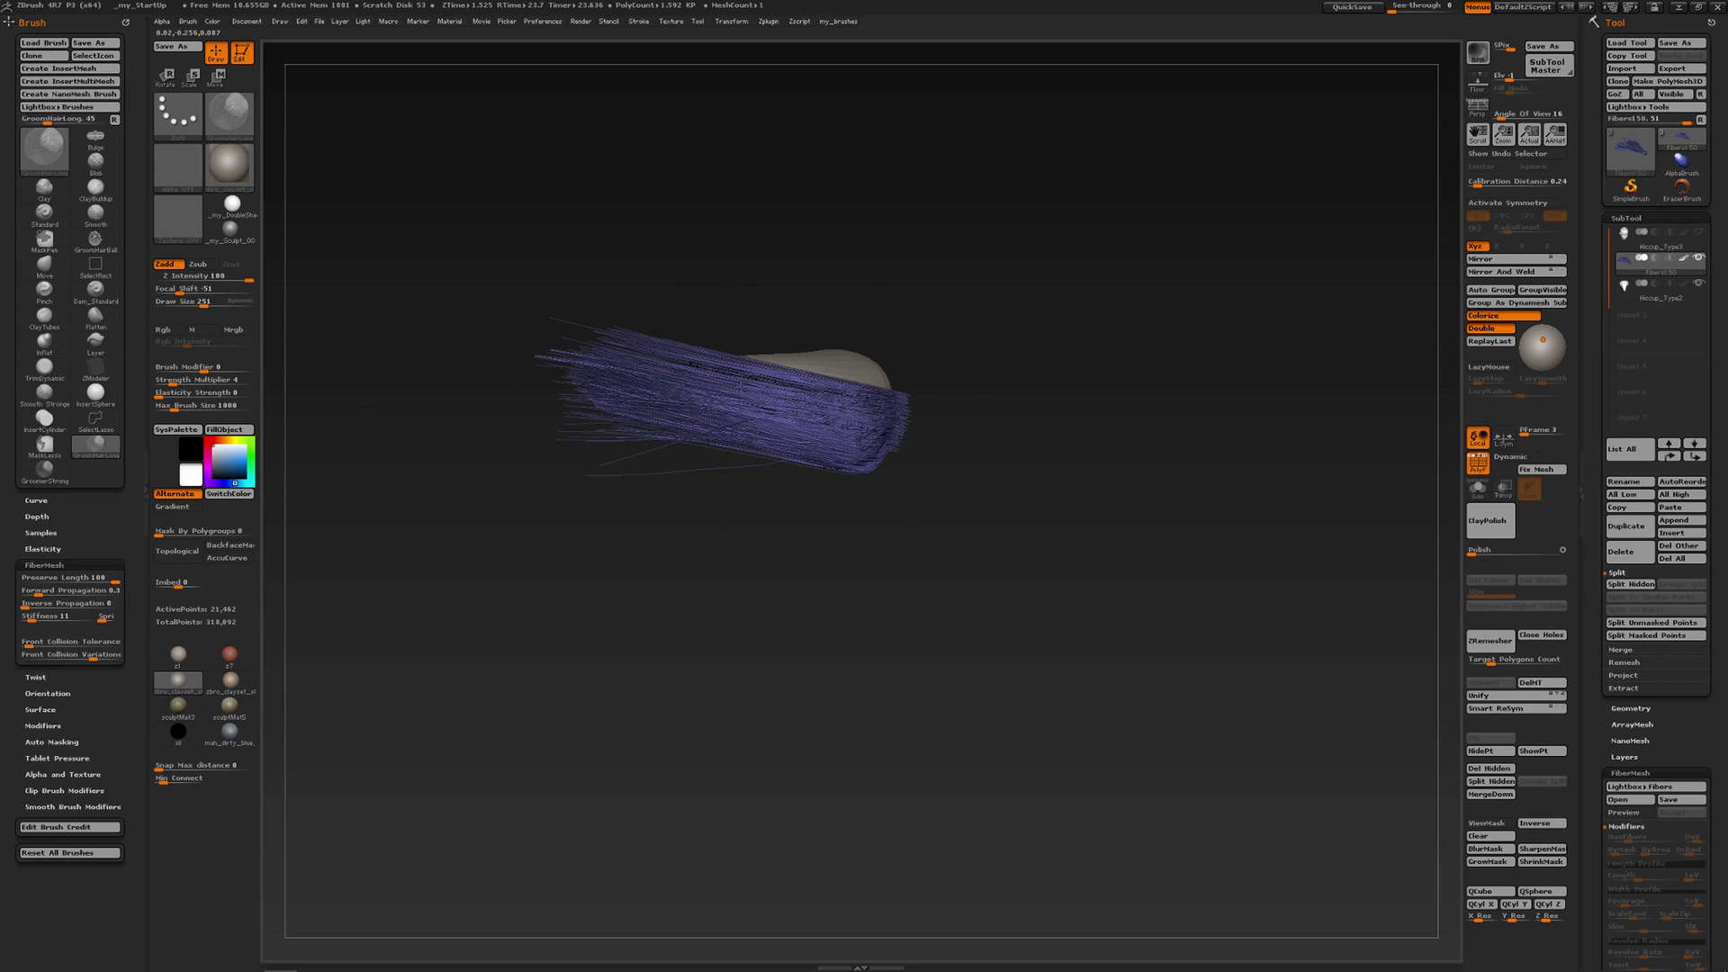
mouse_move(802, 470)
left_mouse_down()
mouse_move(733, 354)
mouse_move(648, 378)
mouse_move(621, 362)
mouse_move(684, 364)
mouse_move(735, 393)
mouse_move(824, 380)
mouse_move(783, 369)
mouse_move(712, 404)
mouse_move(759, 255)
mouse_move(776, 307)
left_mouse_up()
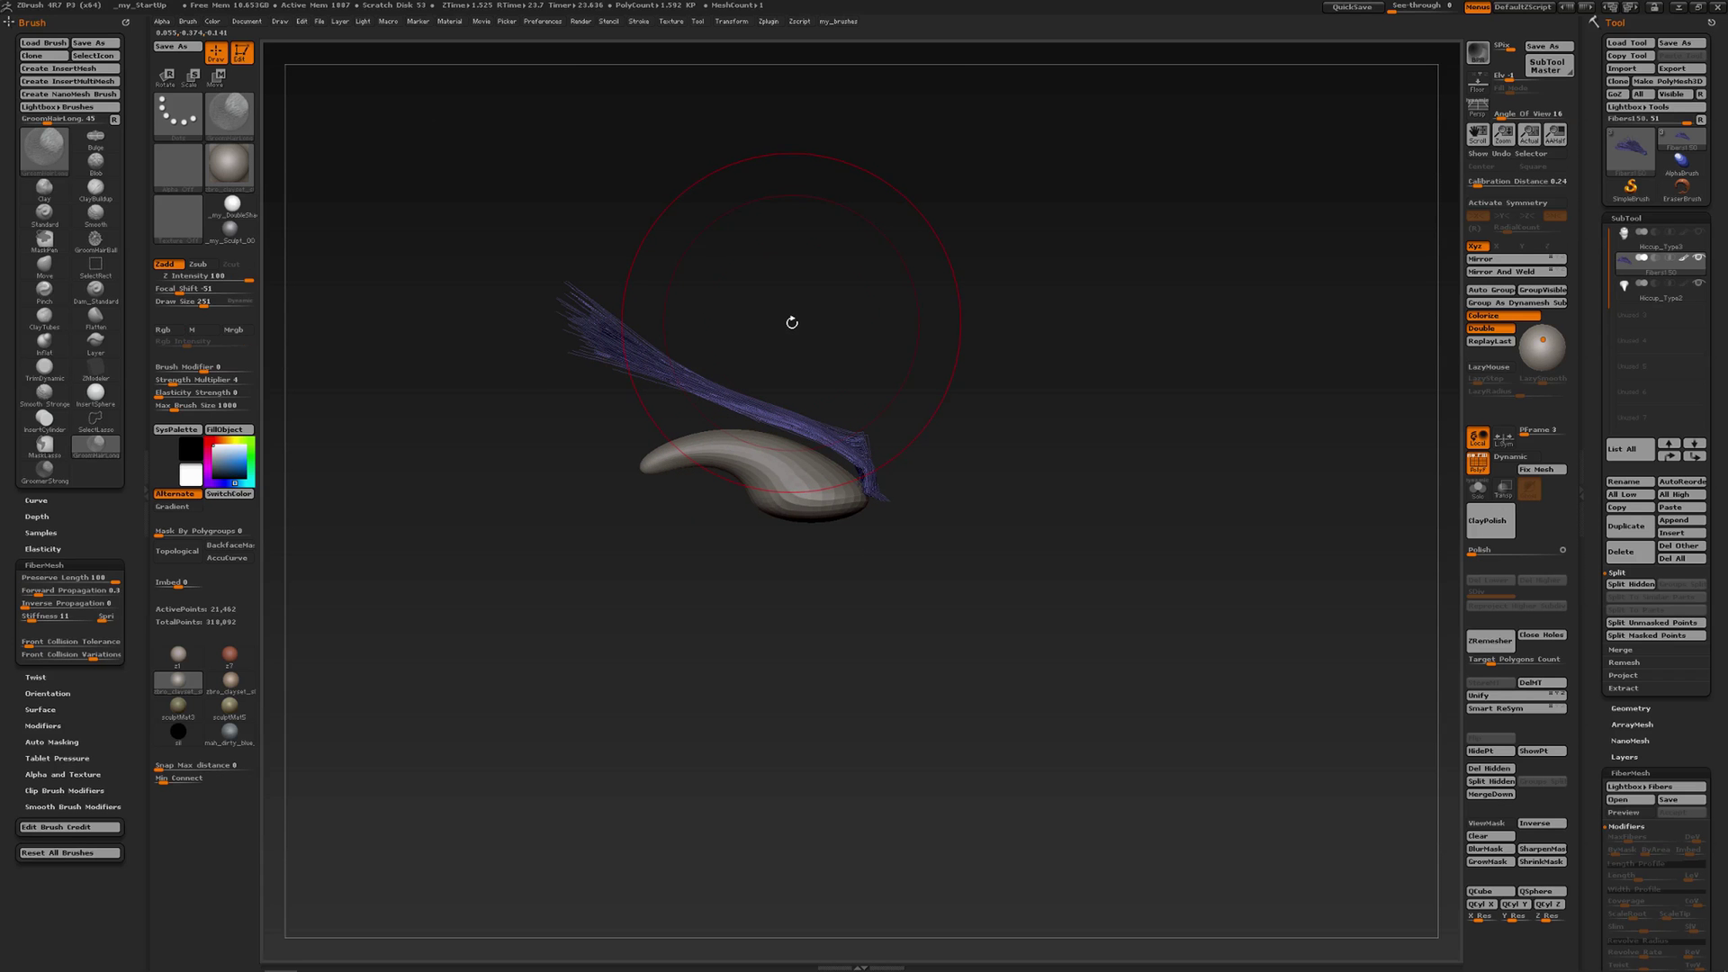
- Use the Move brush to pull the blue fibers down toward the horn's upper surface, and smooth them
key("b")
key("m")
key("v")
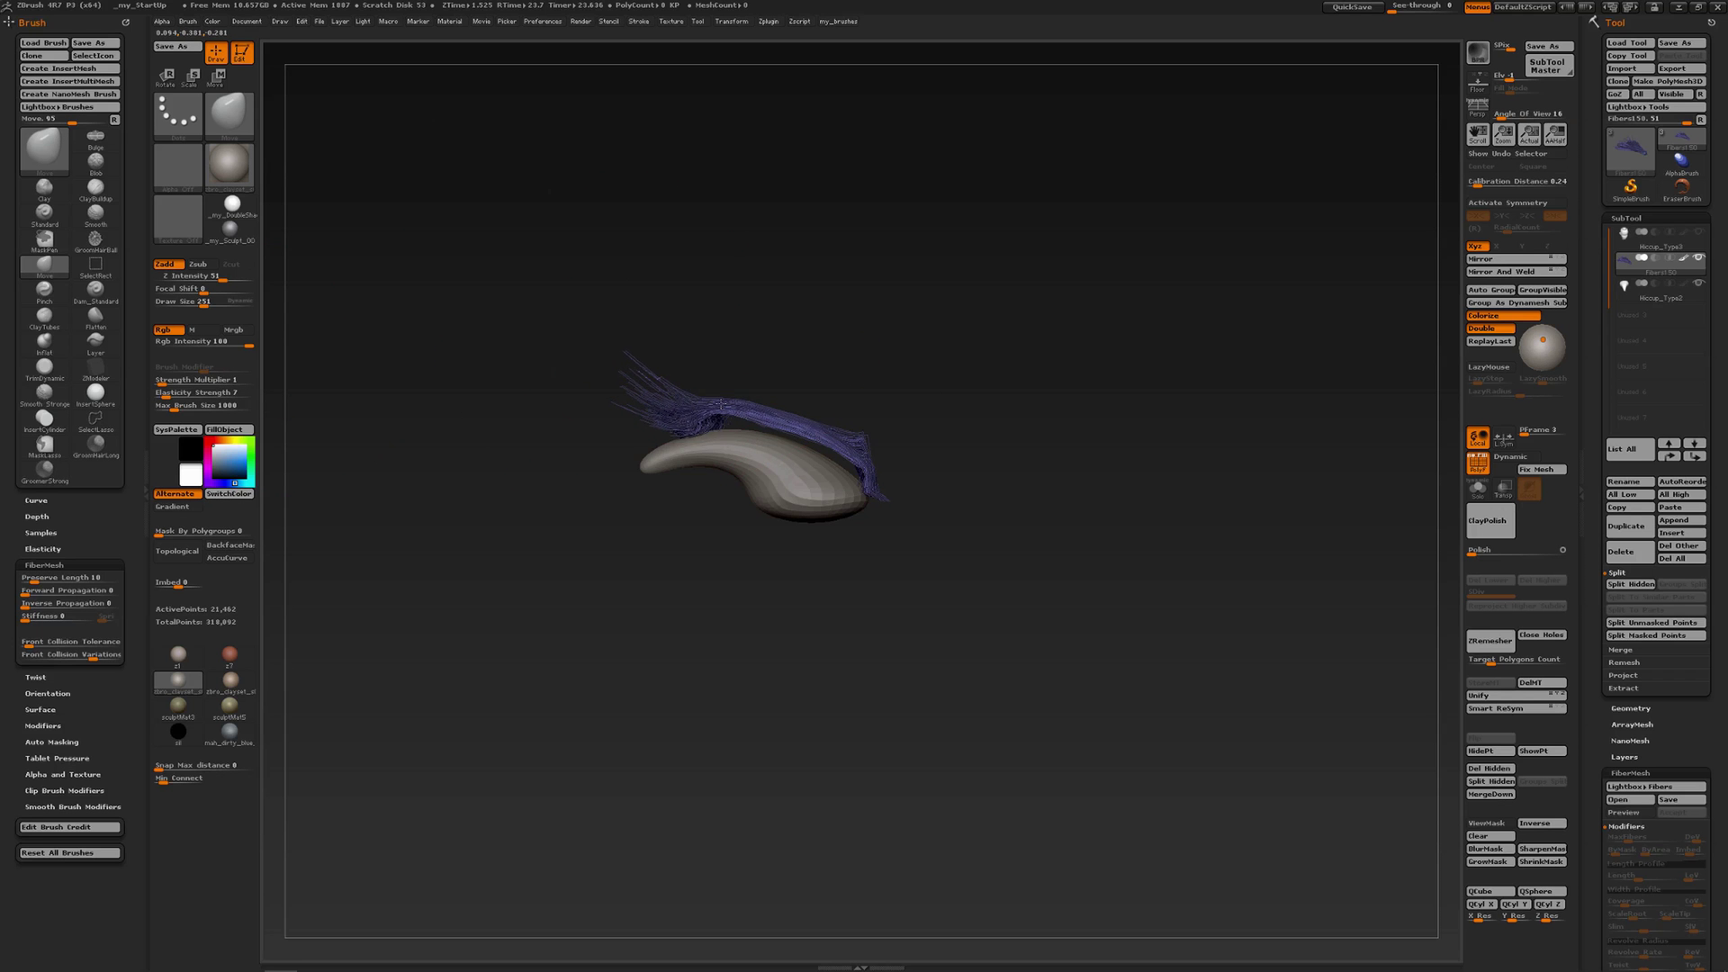
left_click_drag(738, 517, 733, 529, "shift")
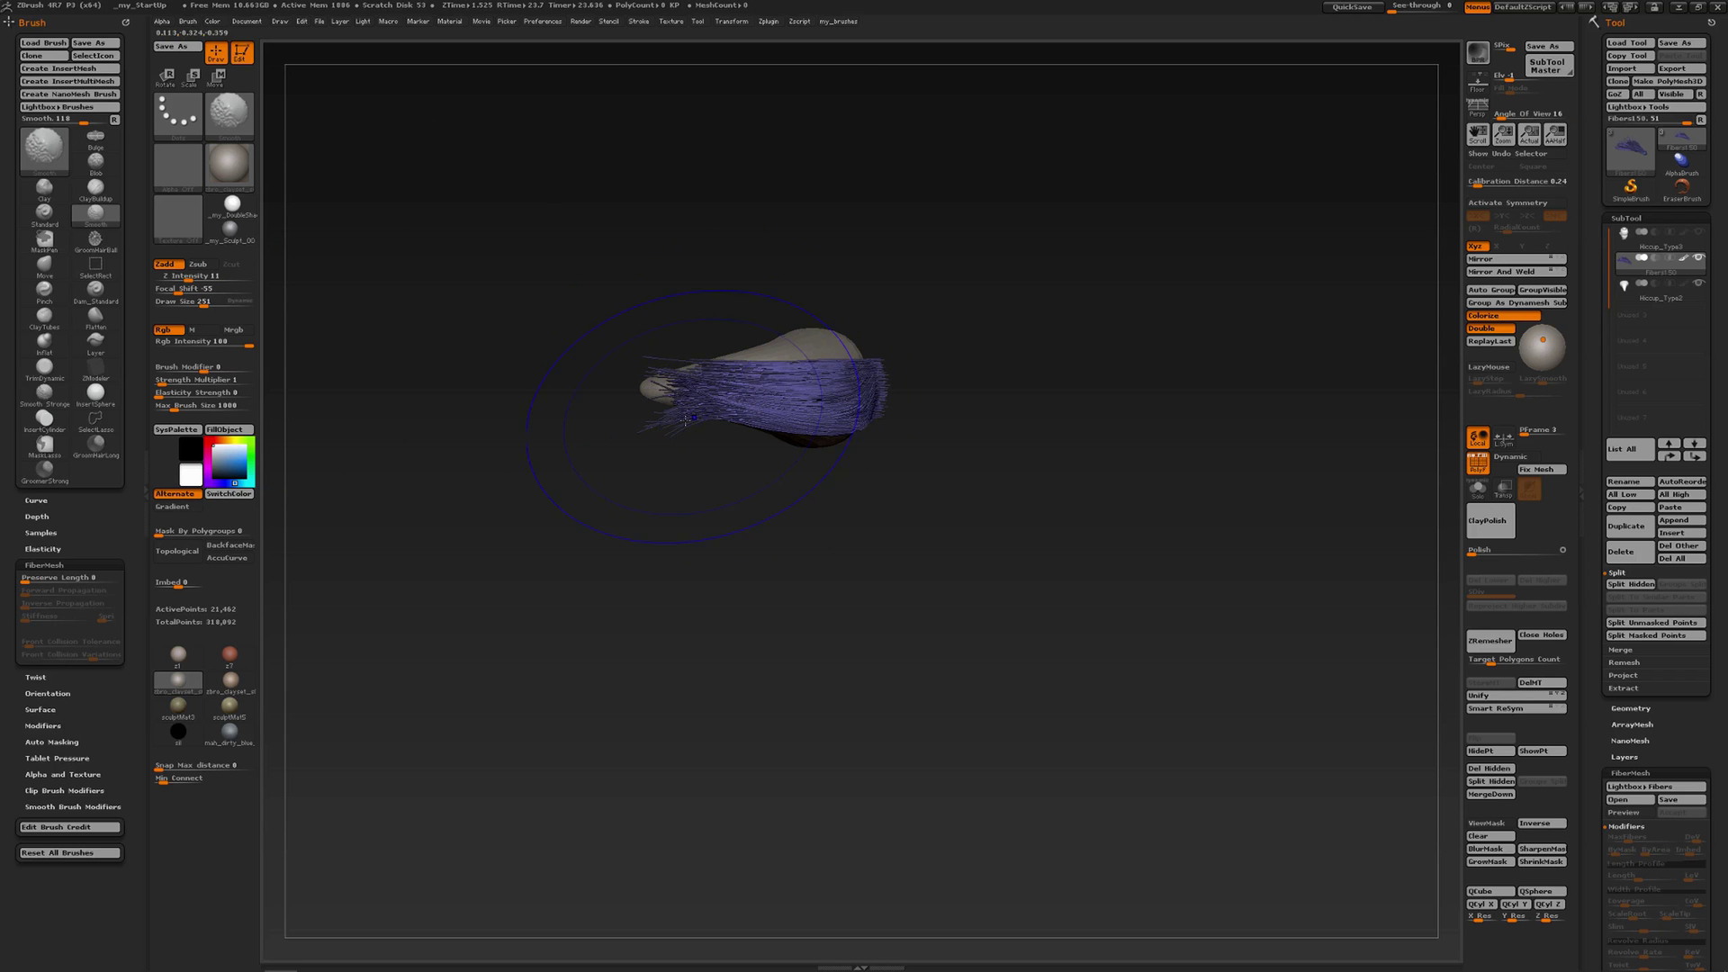
- Raise the Smooth brush's FiberMesh Preserve Length and even out the blue fibers along the horn with smoothing and move strokes
left_click_drag(25, 580, 41, 580)
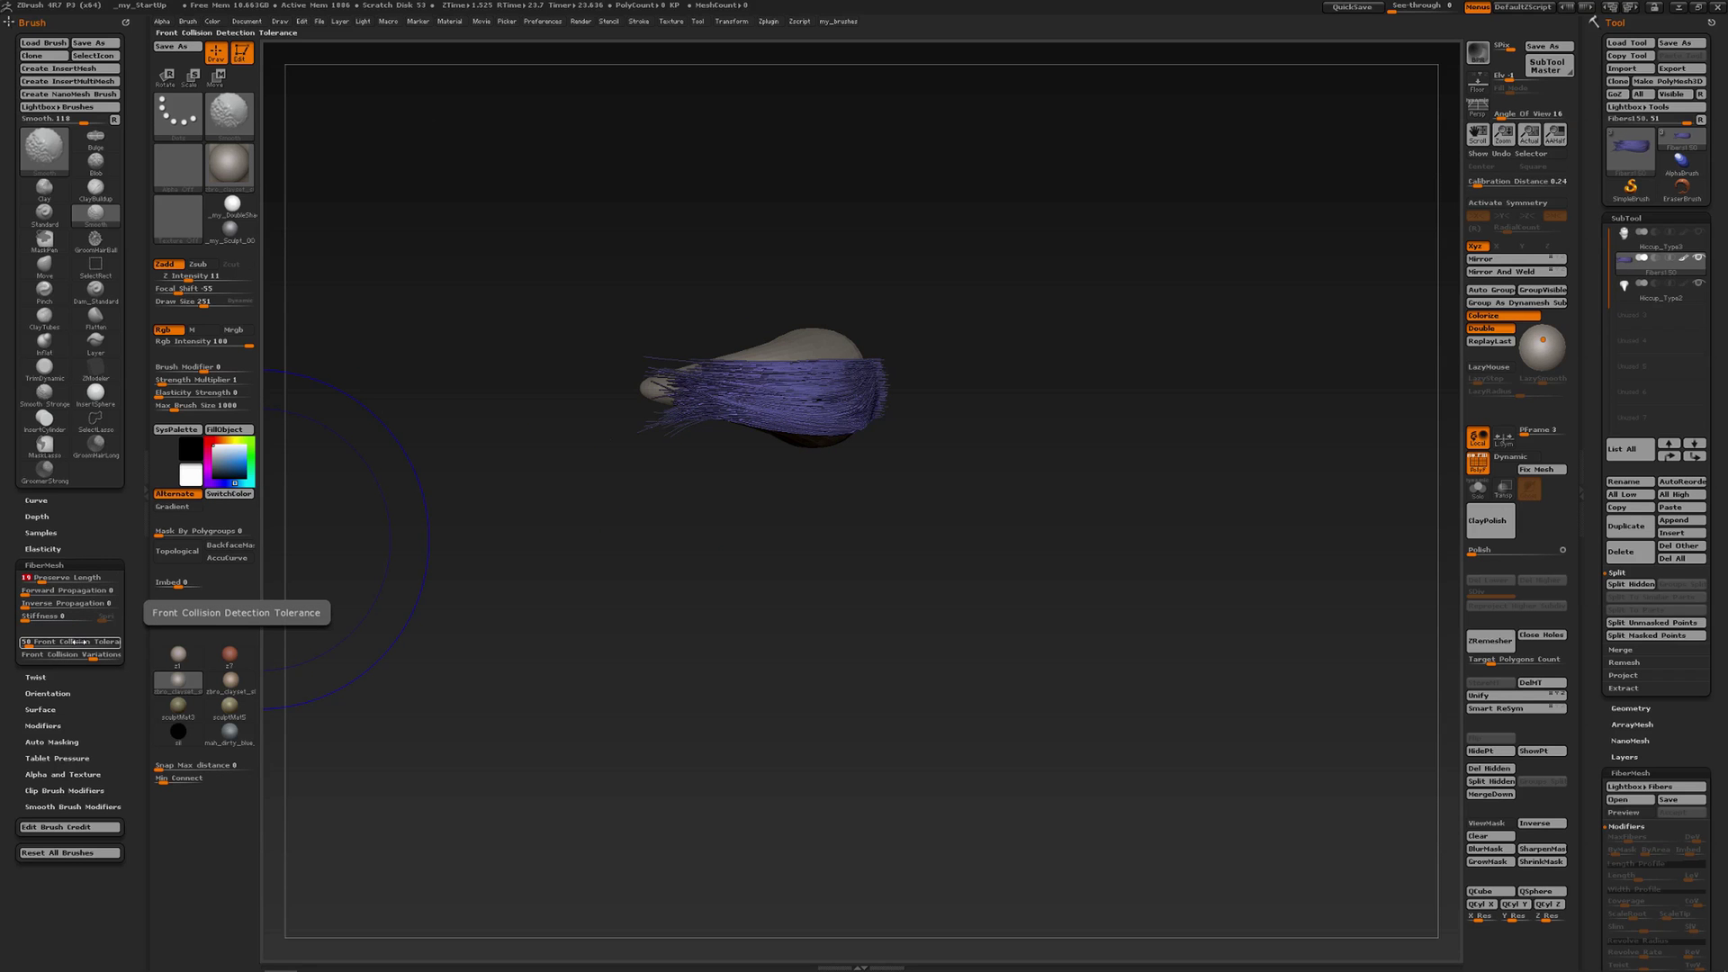
left_click_drag(716, 398, 734, 392, "shift")
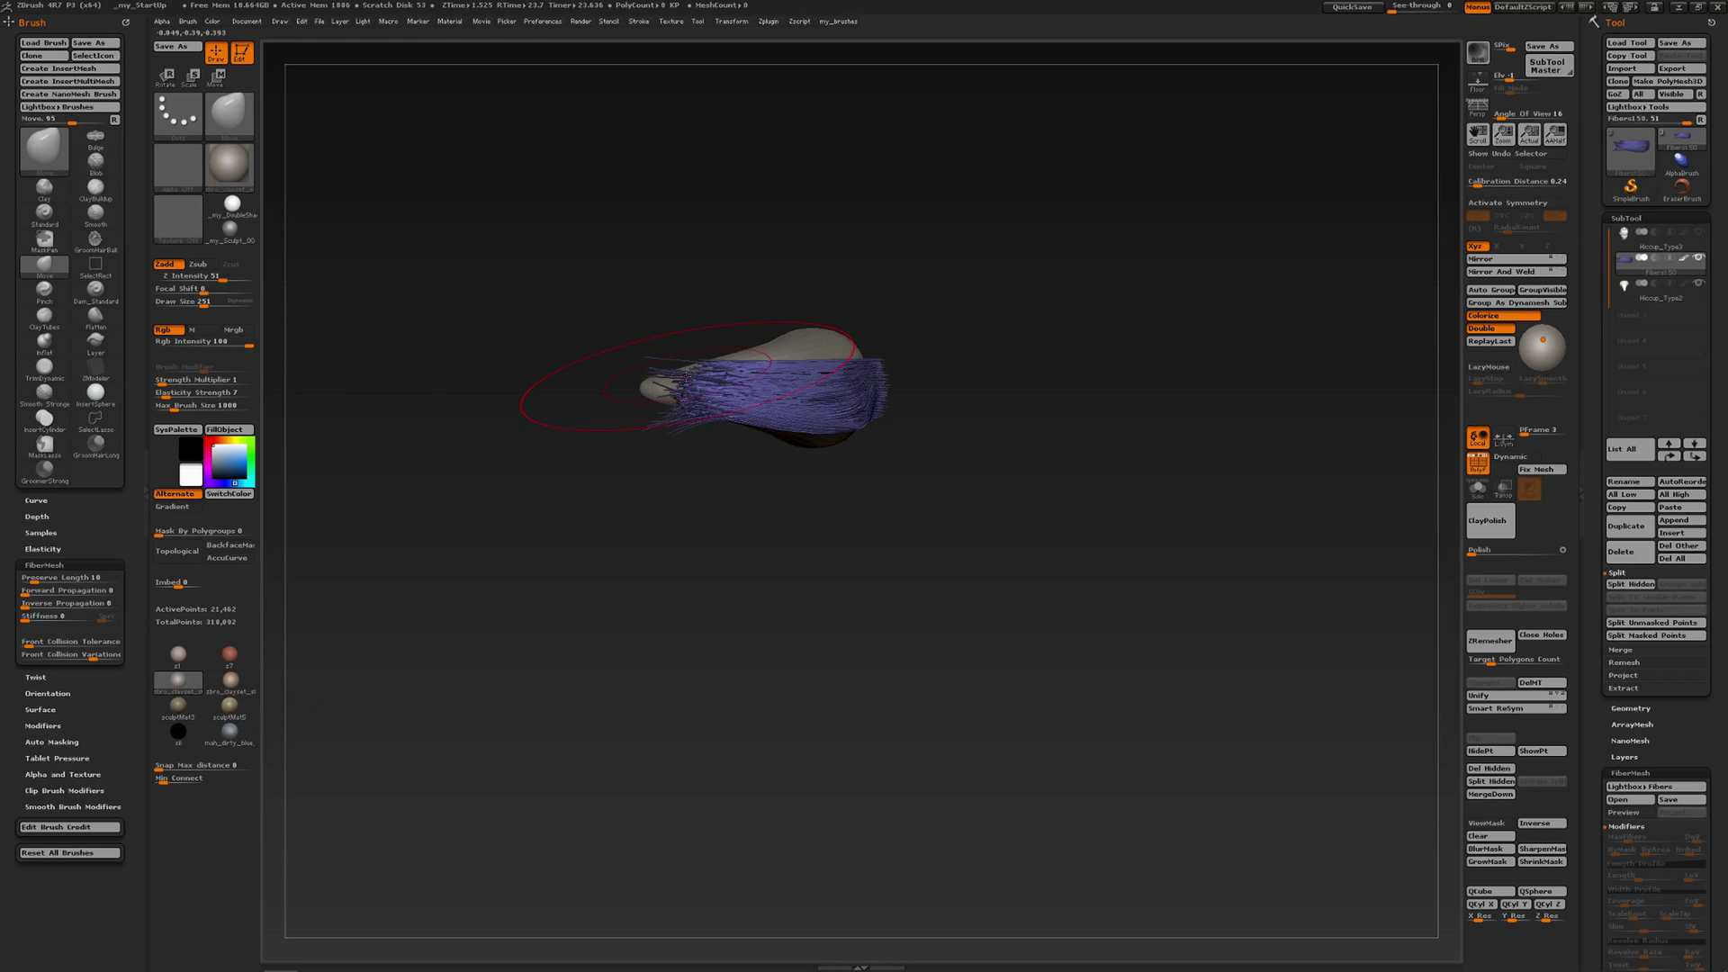
mouse_move(698, 401)
left_mouse_down()
mouse_move(736, 443)
mouse_move(728, 374)
mouse_move(698, 386)
left_mouse_up()
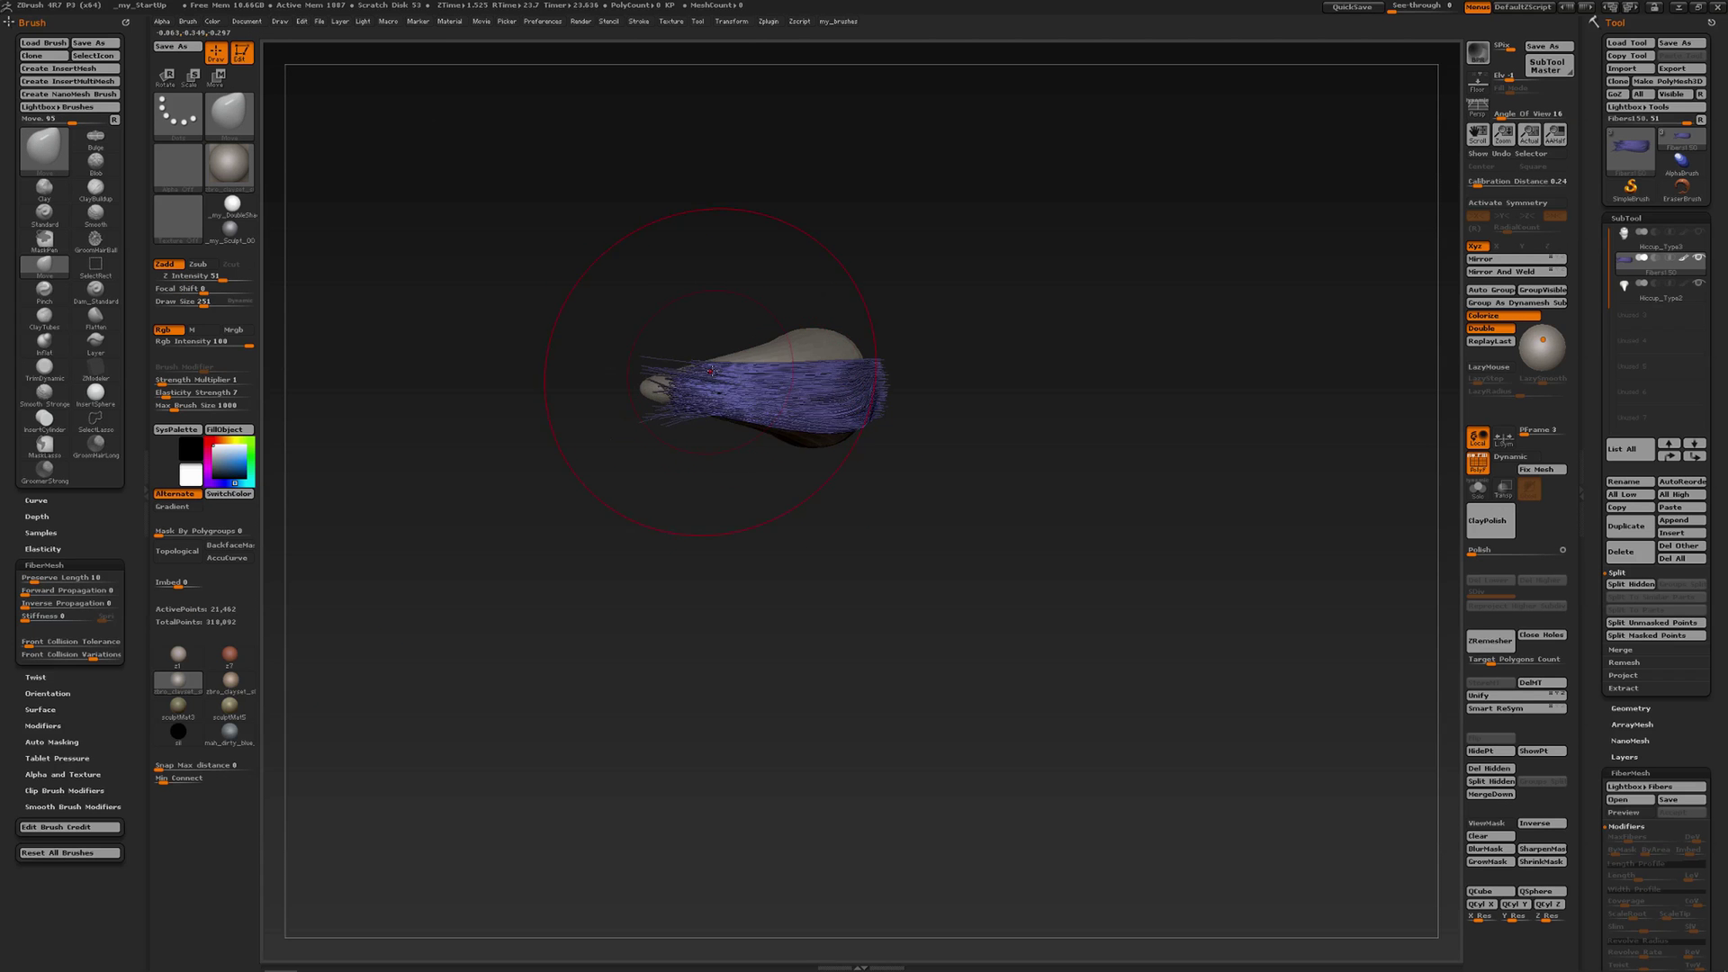
right_click_drag(702, 386, 724, 493, "ctrl")
mouse_move(725, 382)
left_mouse_down()
mouse_move(668, 409)
mouse_move(637, 401)
mouse_move(637, 369)
mouse_move(774, 387)
mouse_move(1005, 378)
left_mouse_up()
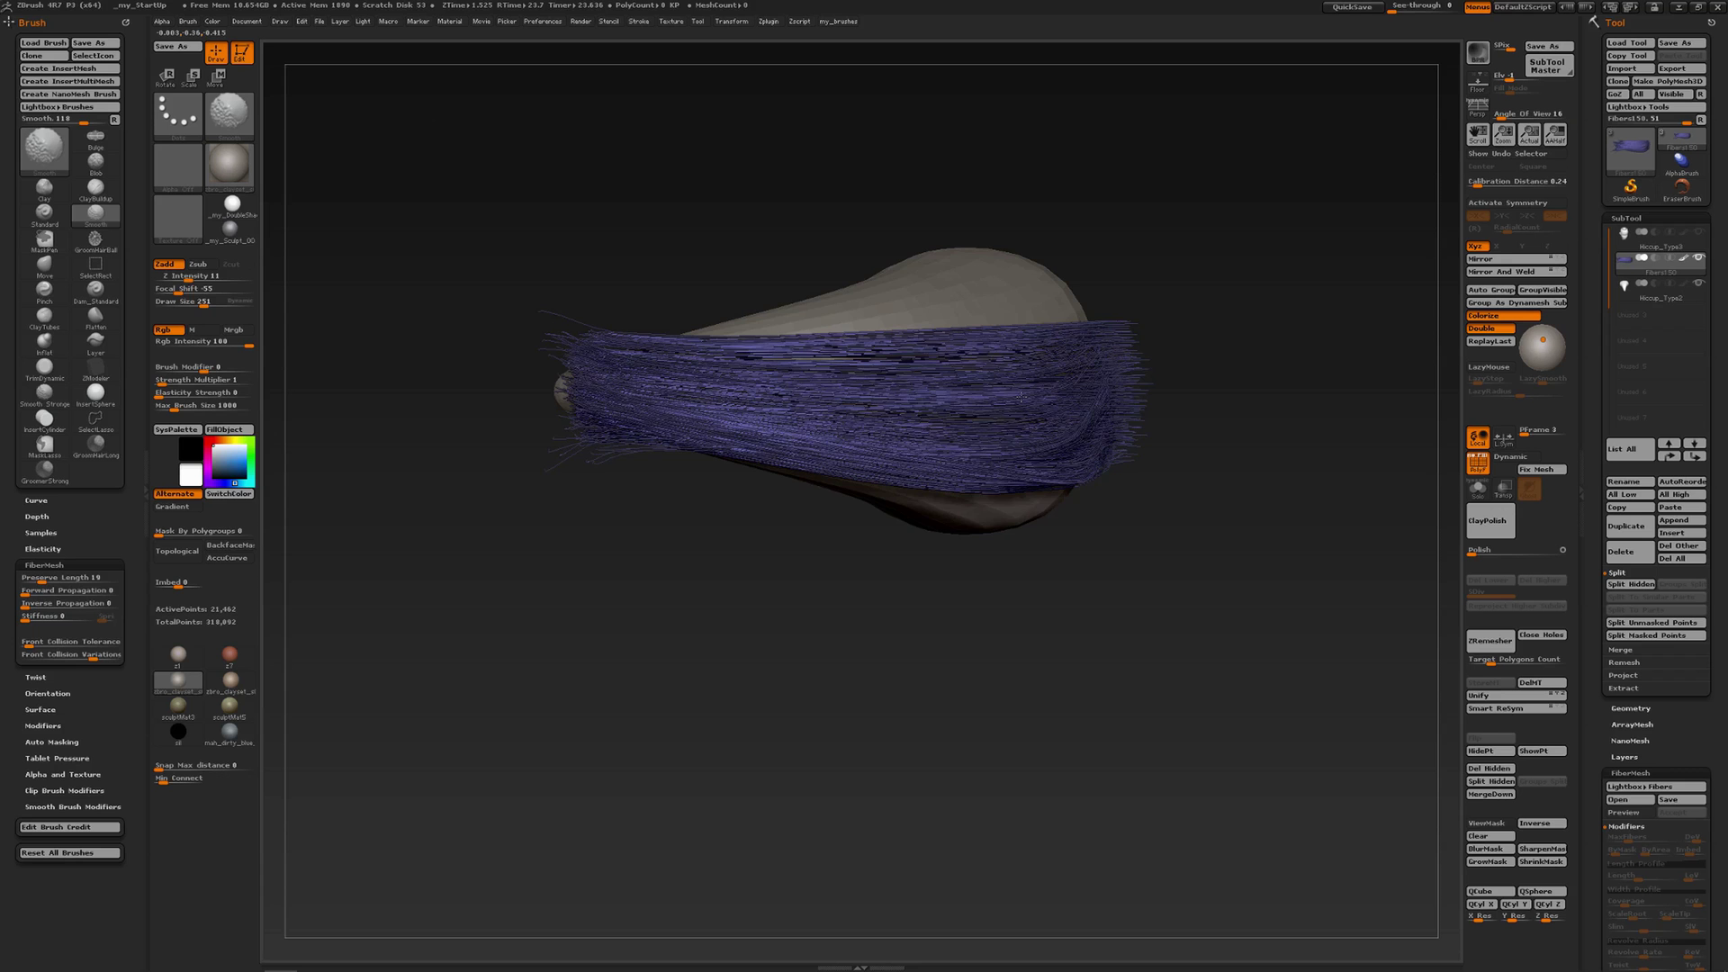
- Shape the blue strand to follow the horn's upper curve with the Move and Smooth brushes, and lasso-mask its stray tips
right_click_drag(871, 486, 891, 324)
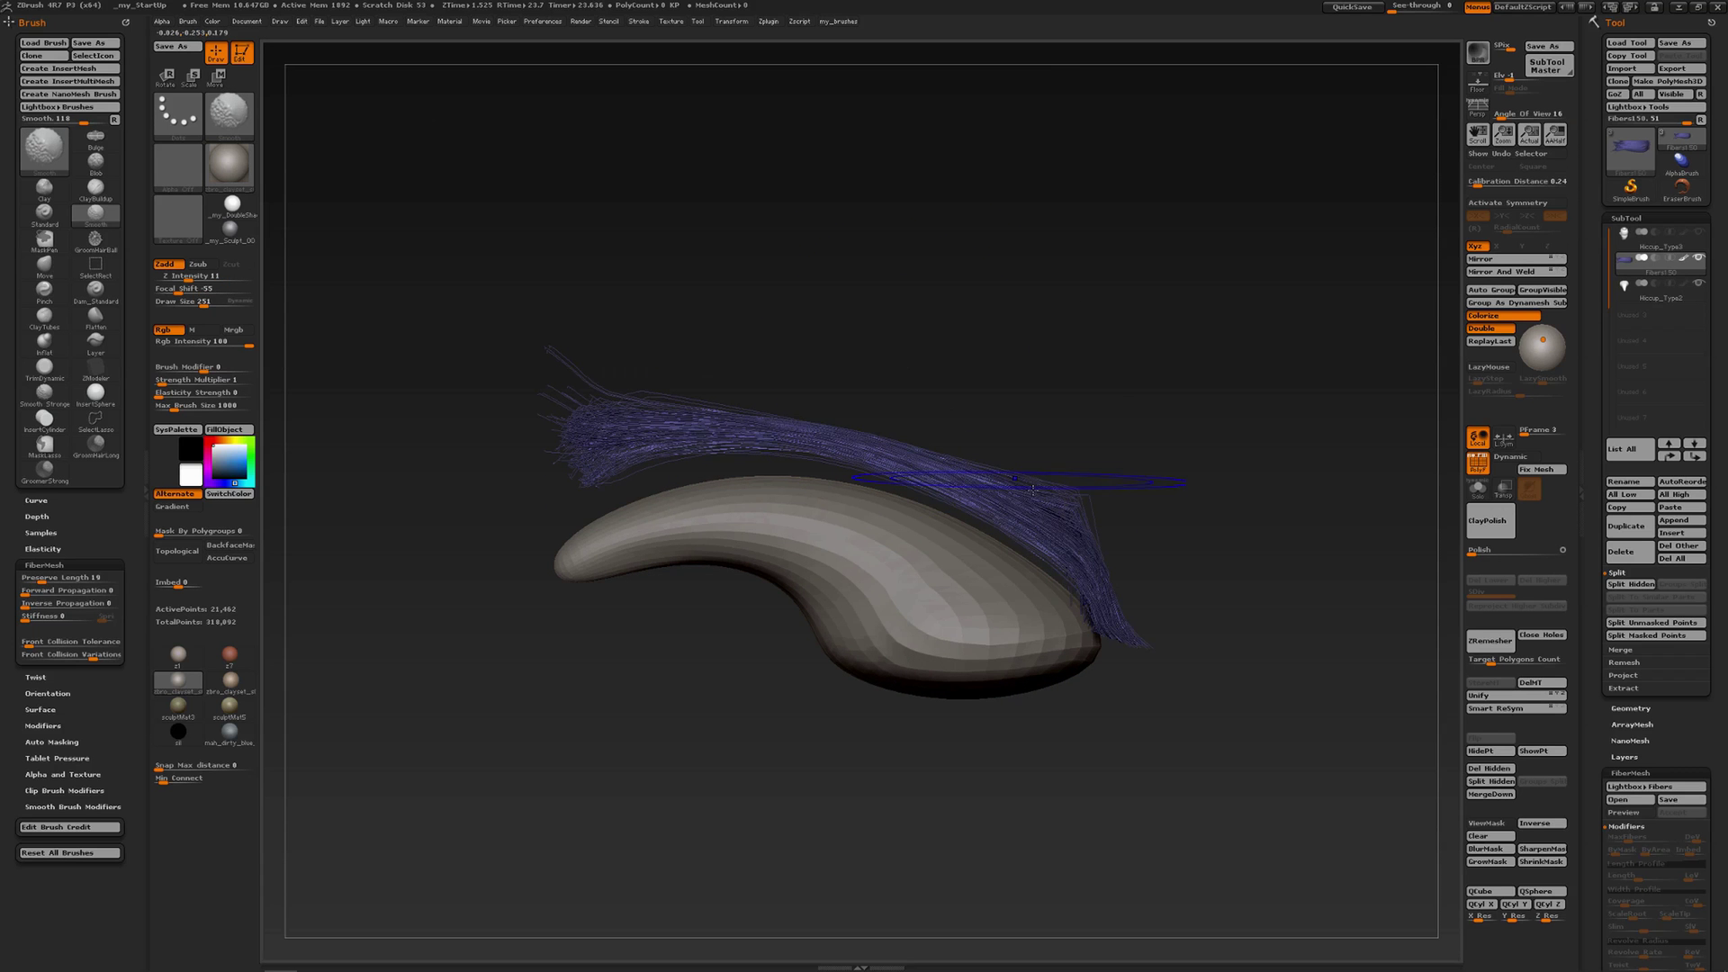
mouse_move(1029, 477)
left_mouse_down()
mouse_move(1006, 509)
mouse_move(1051, 513)
left_mouse_up()
mouse_move(956, 468)
left_mouse_down()
mouse_move(946, 486)
mouse_move(880, 477)
left_mouse_up()
left_click_drag(781, 427, 776, 450)
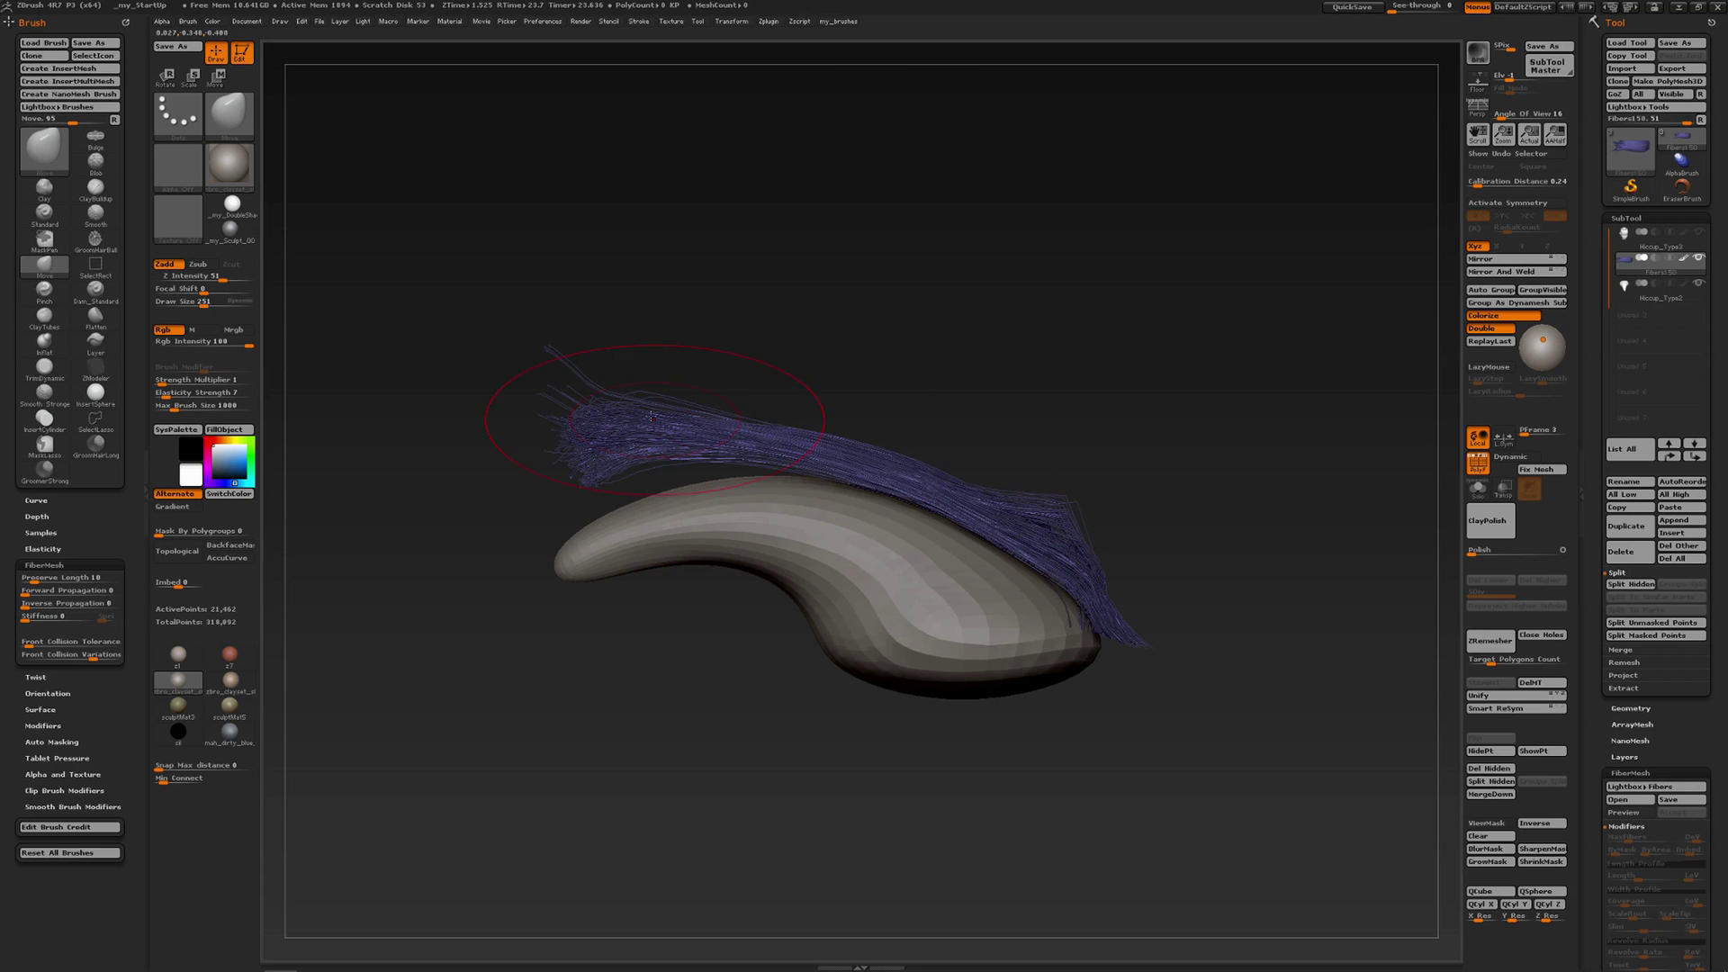
mouse_move(661, 425)
left_mouse_down()
mouse_move(650, 461)
mouse_move(586, 467)
mouse_move(684, 468)
mouse_move(747, 450)
mouse_move(752, 421)
left_mouse_up()
mouse_move(531, 335)
left_mouse_down("ctrl")
mouse_move(558, 433)
mouse_move(621, 468)
mouse_move(684, 361)
left_mouse_up("ctrl")
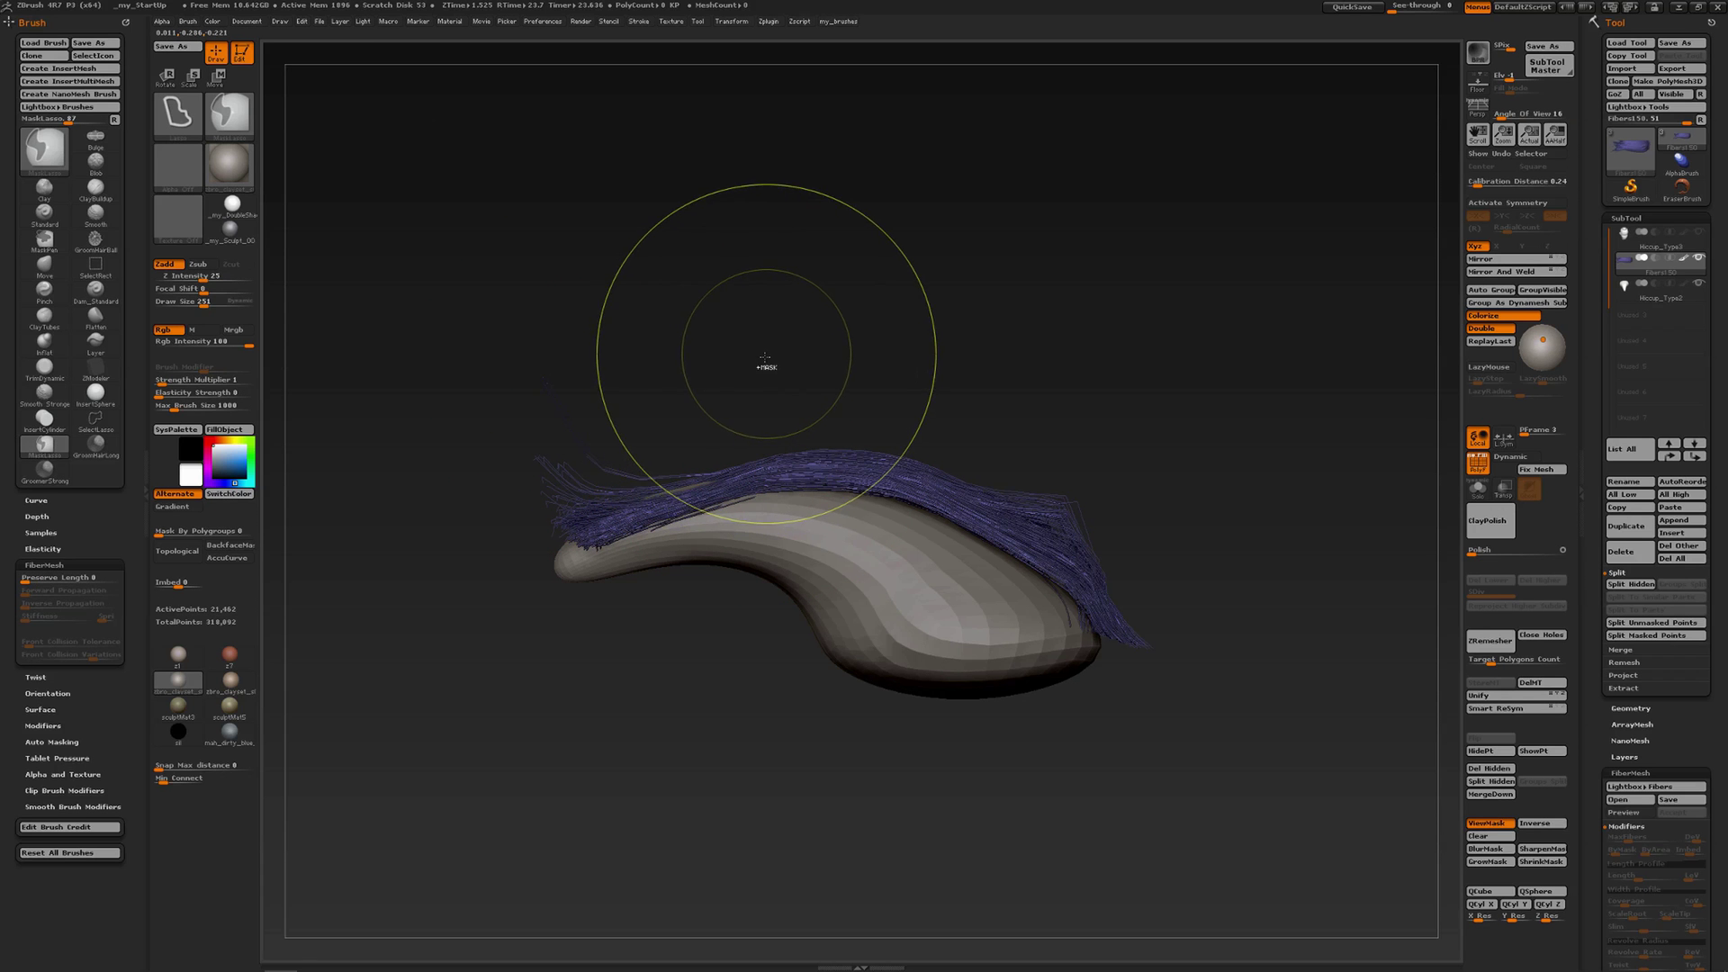
- Invert the mask so the stray tip fibers are editable, and turn off the PolyFrame display
left_click(769, 365, "ctrl")
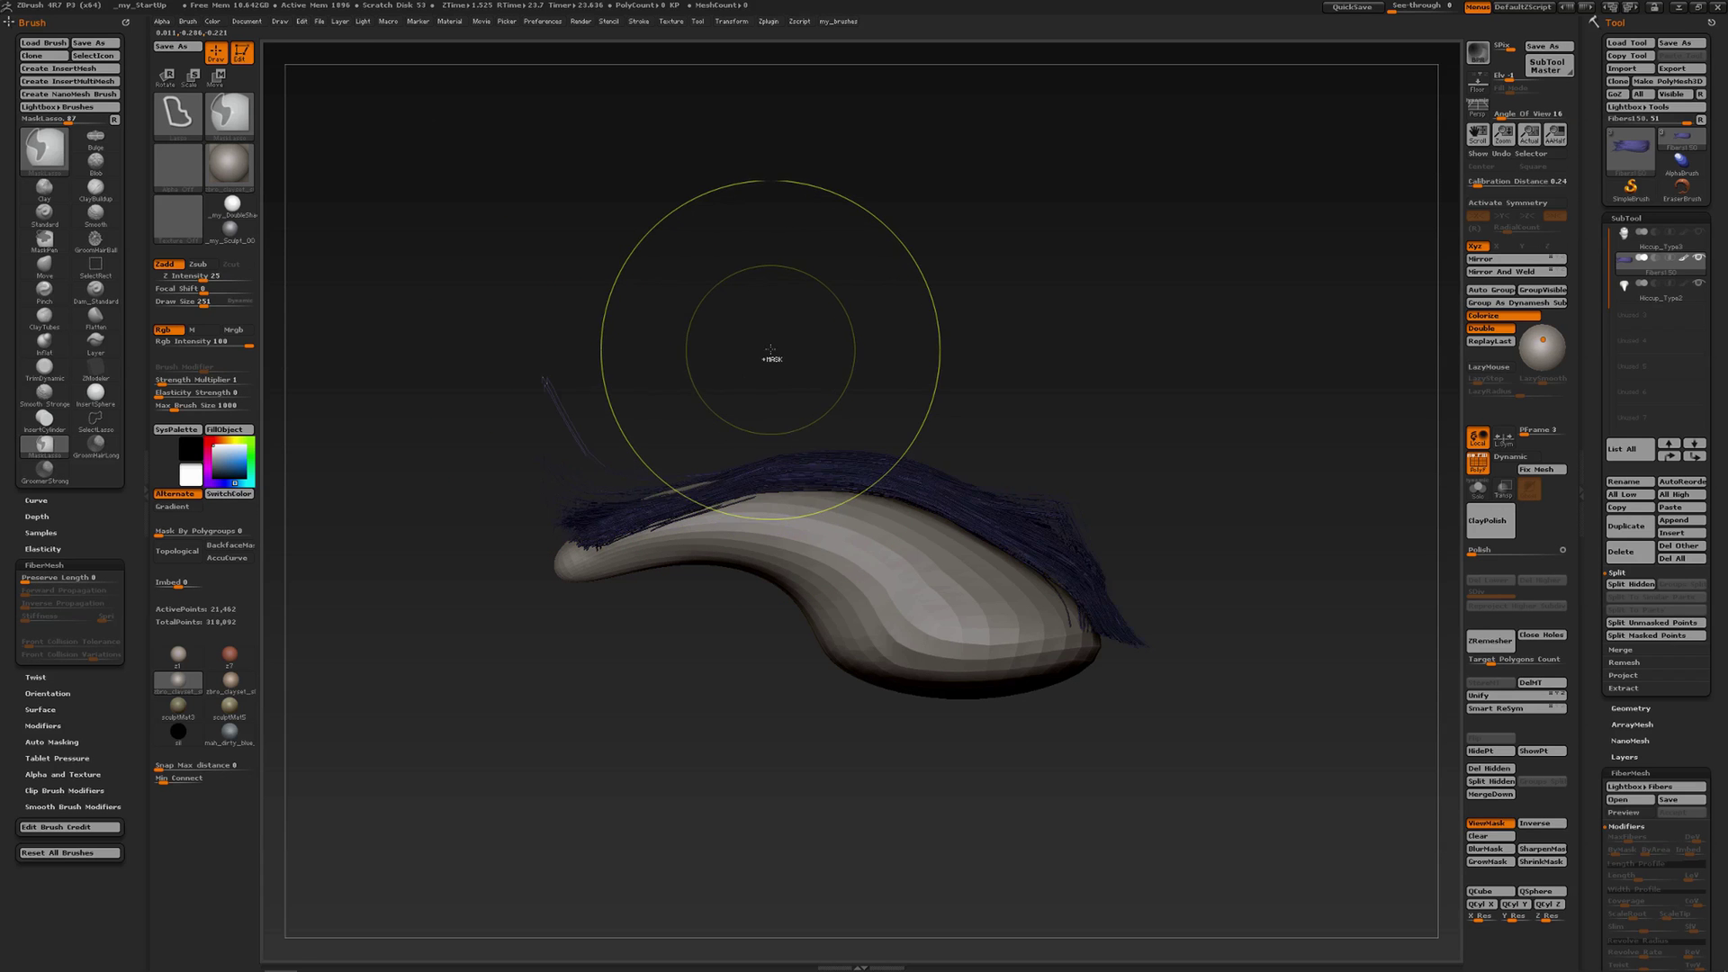
left_click(1480, 468)
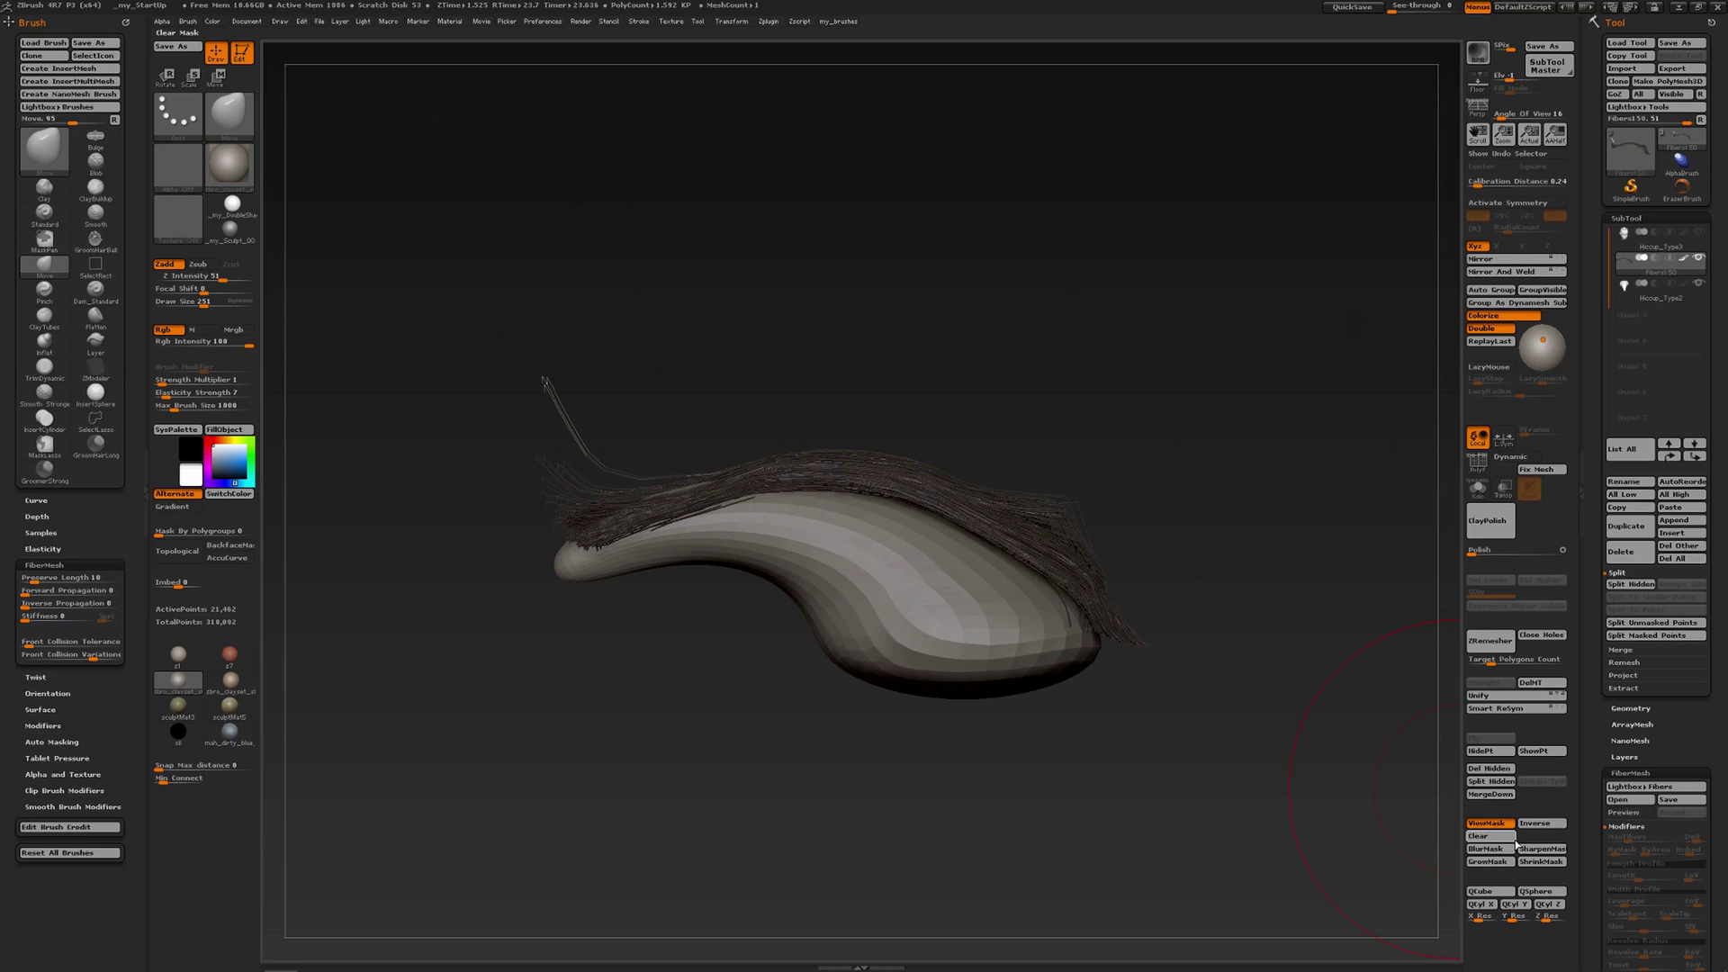
- Shrink and sharpen the mask repeatedly to free more of the stray tip fibers
left_click(1546, 864)
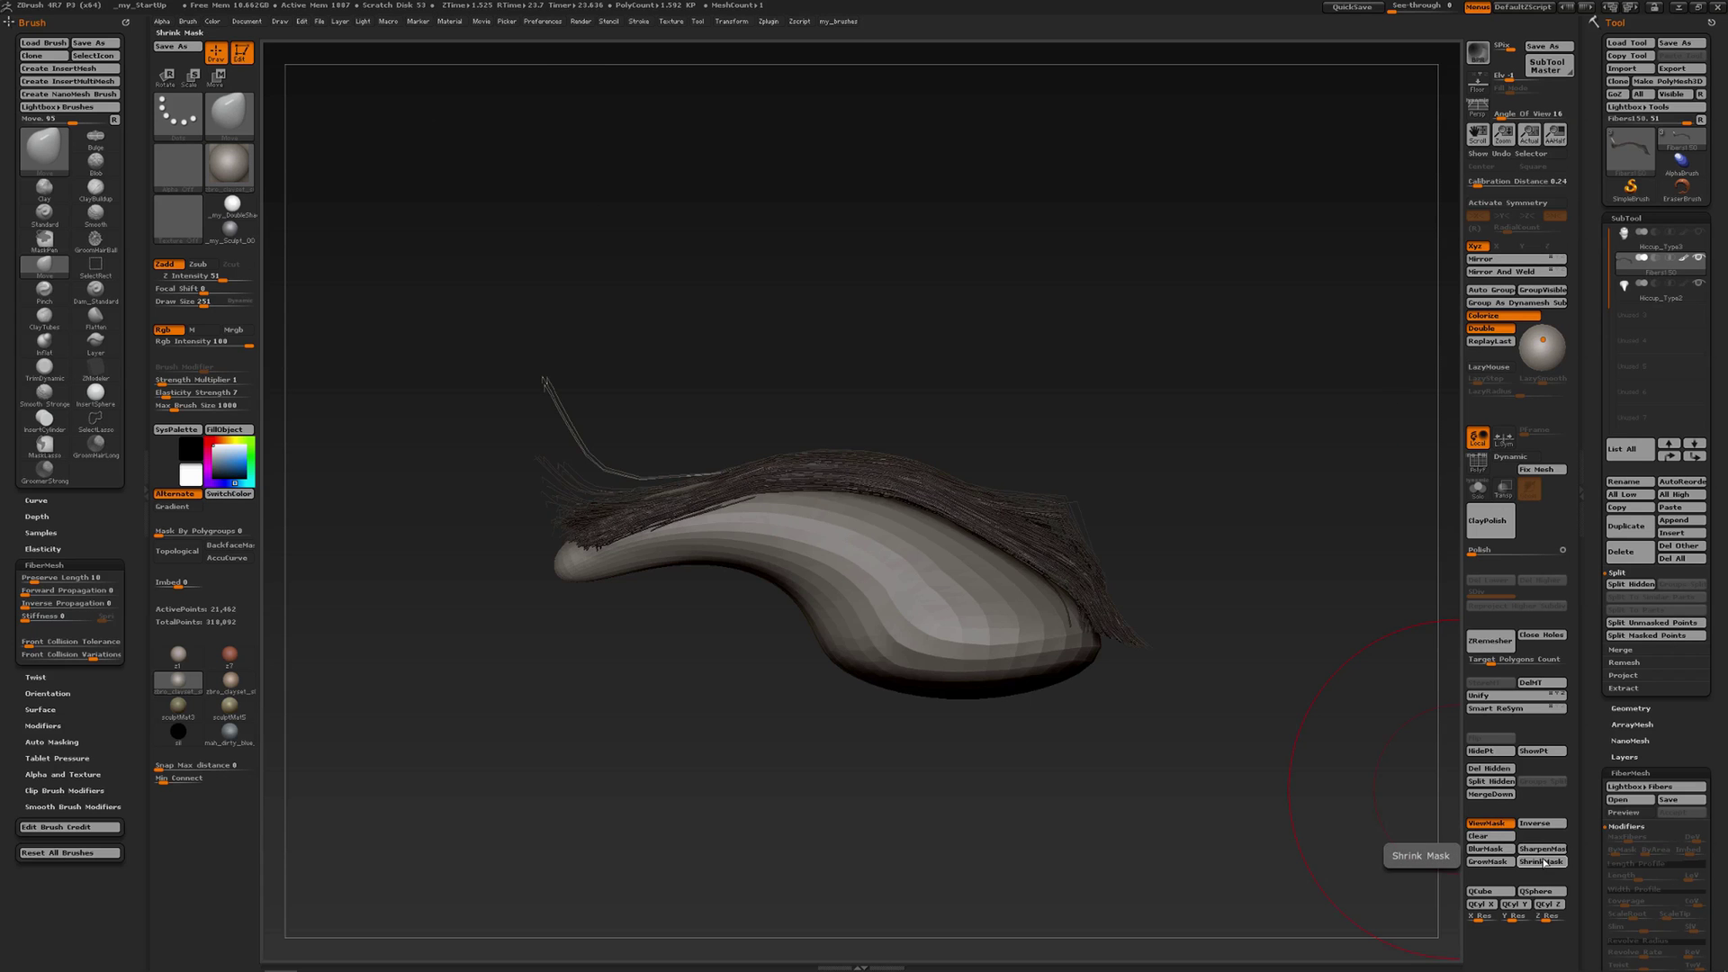
left_click(1541, 864)
left_click_drag(1150, 544, 1165, 634)
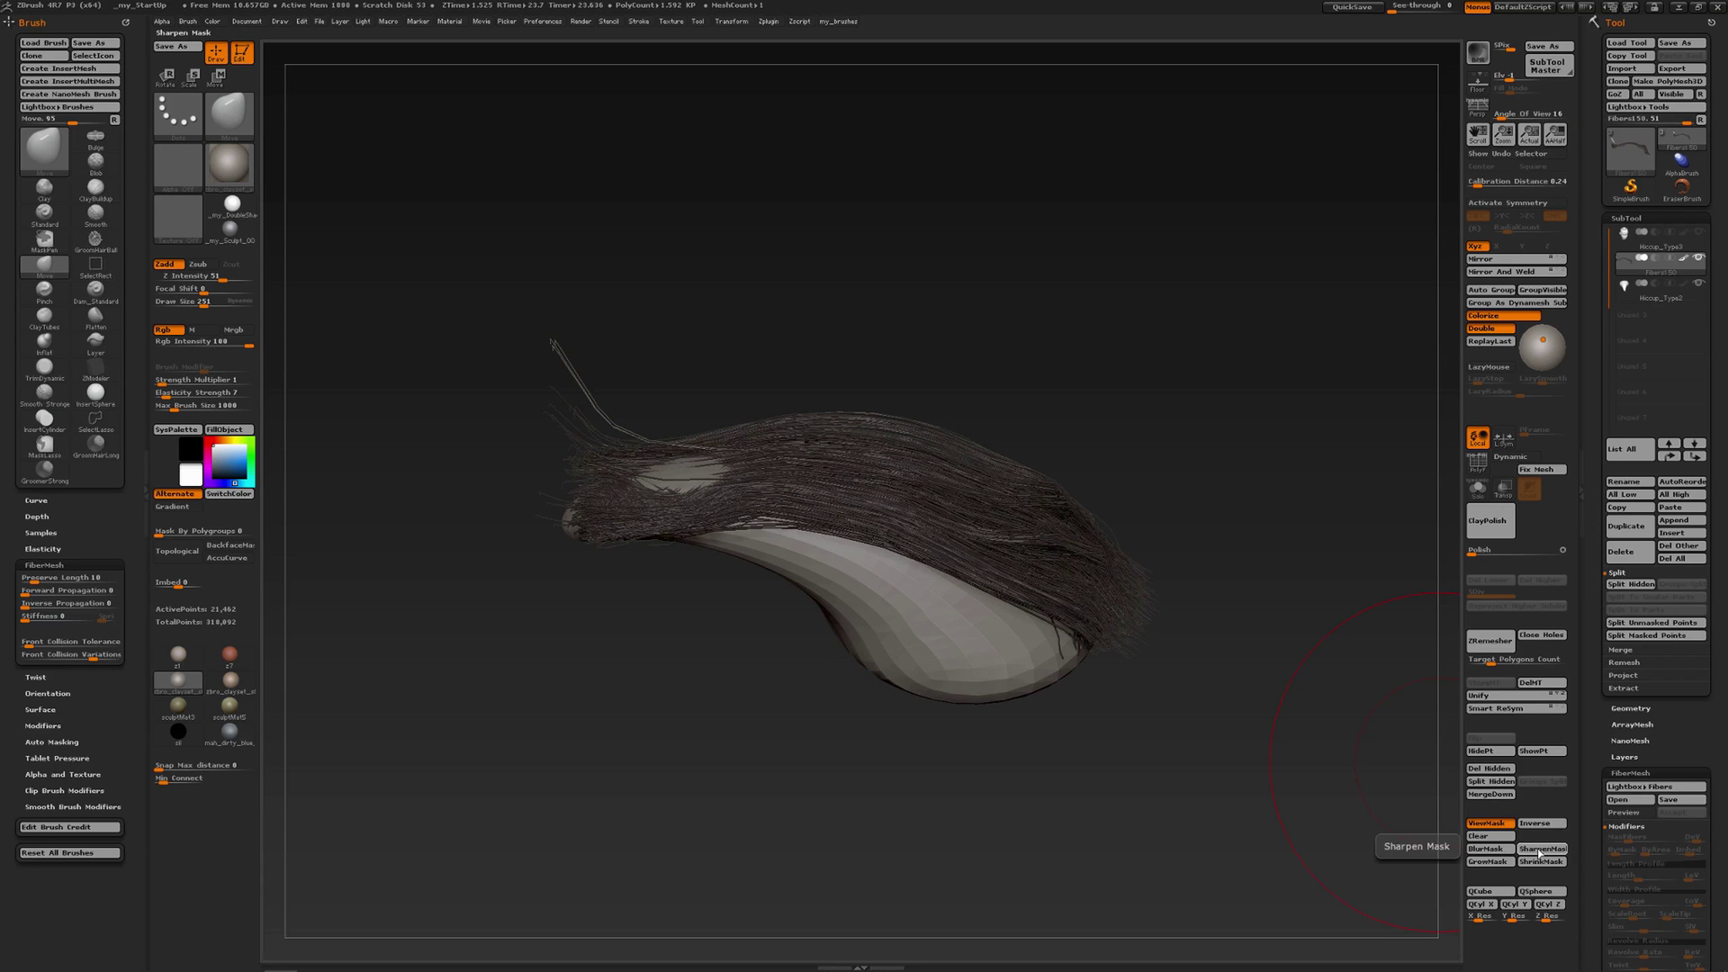
left_click(1541, 855)
left_click(1542, 854)
left_click(1541, 864)
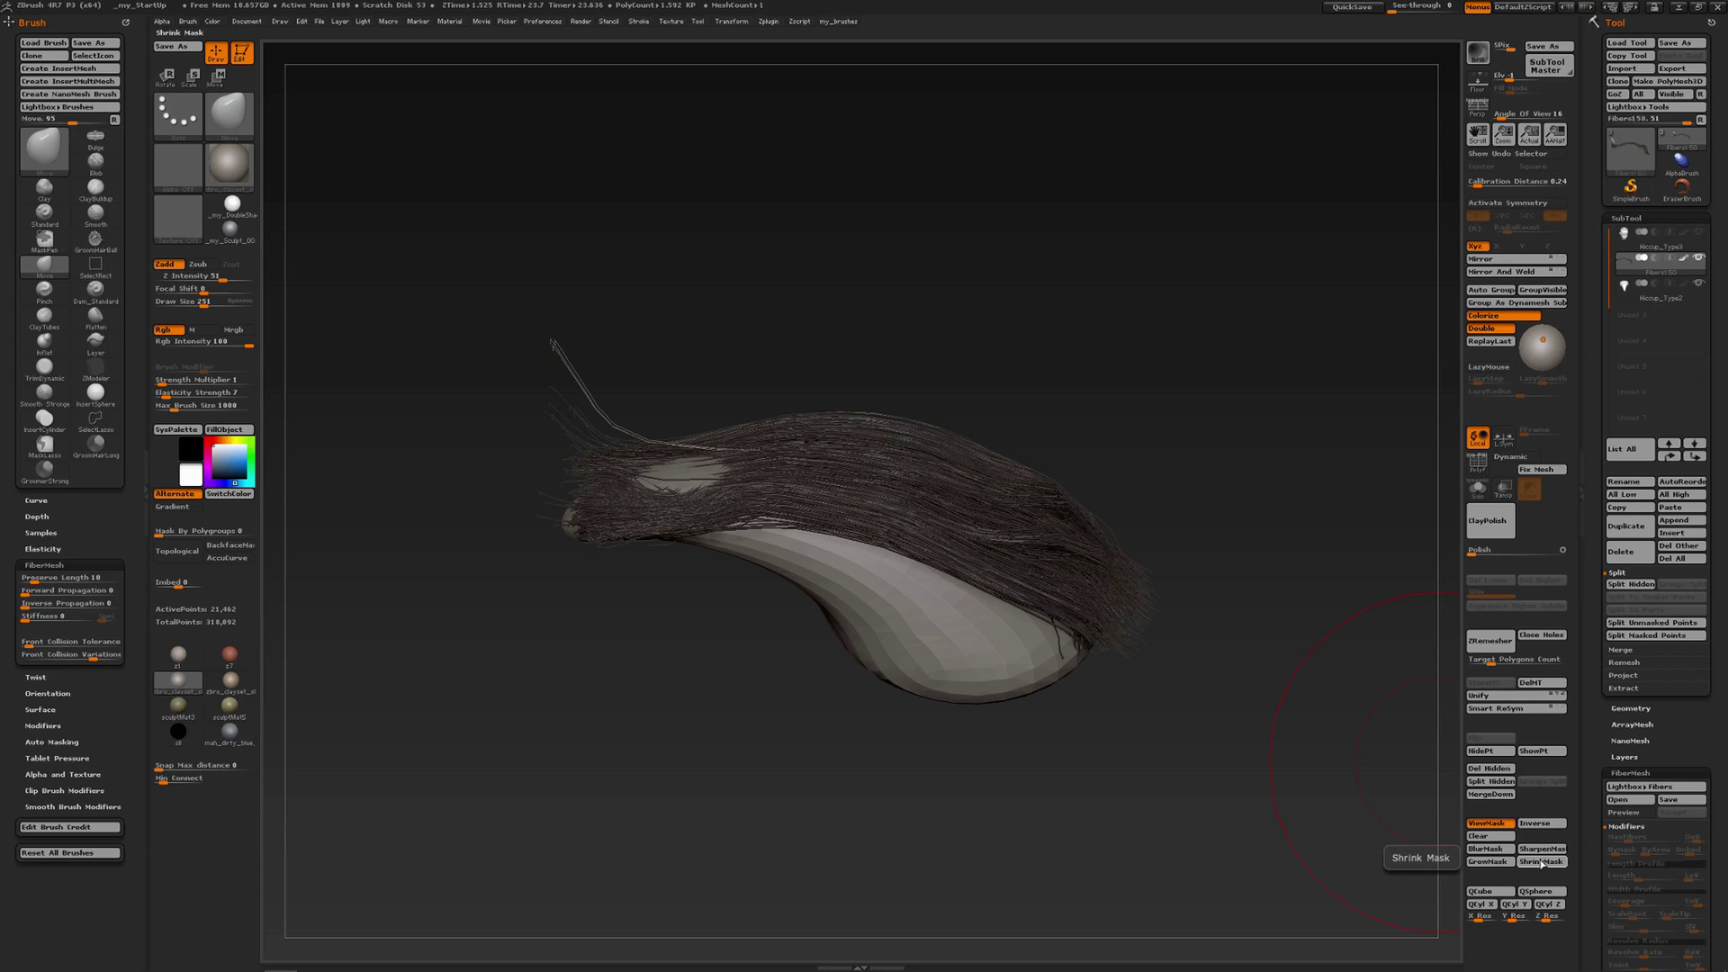
left_click(1541, 864)
- Smooth the unmasked stray tips and pull them down onto the strand with the Move brush
key("shift")
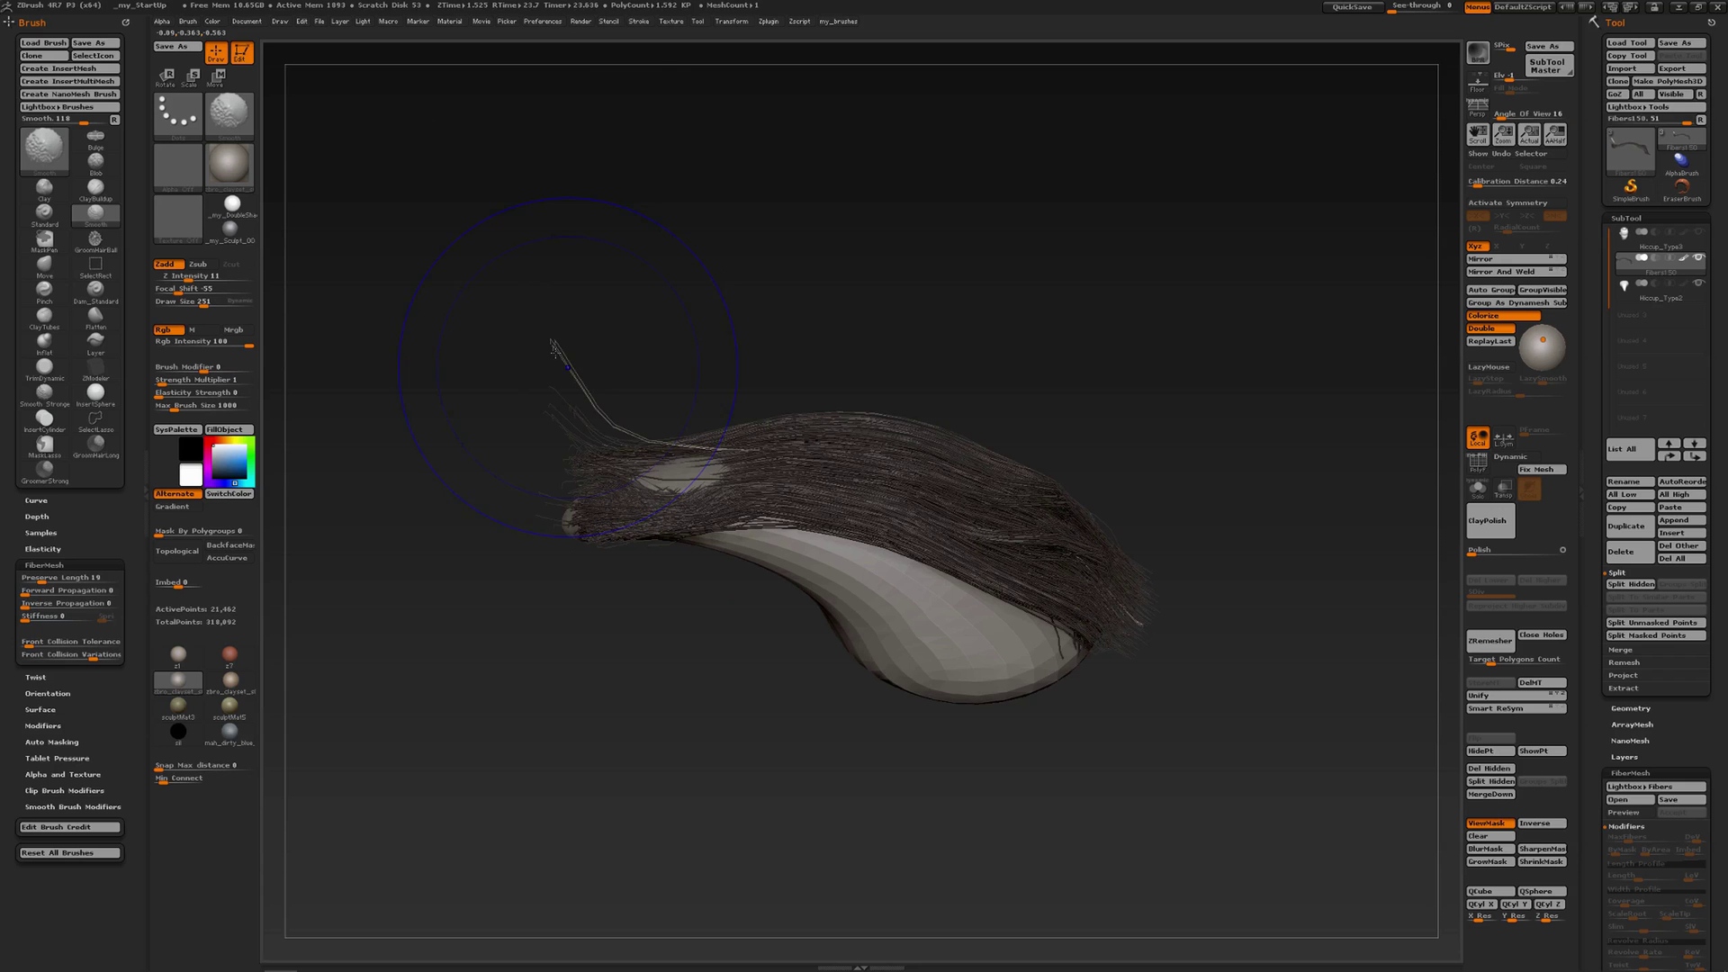
left_click_drag(715, 397, 706, 375)
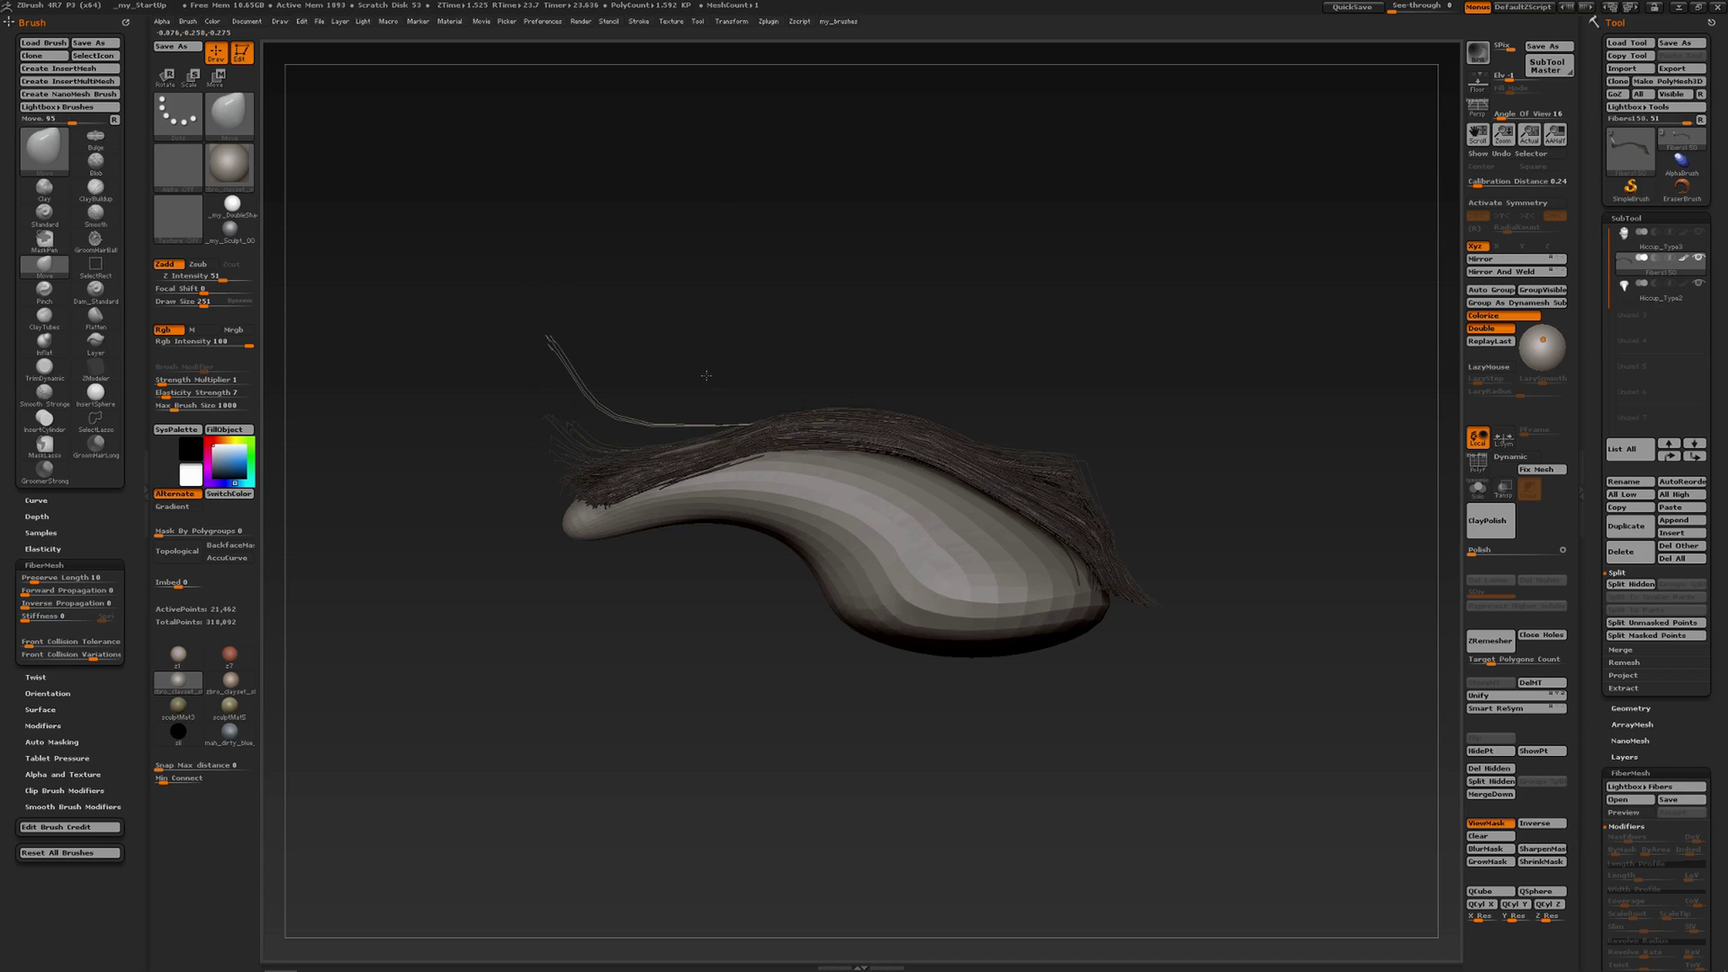
key("shift")
left_click_drag(551, 319, 565, 392)
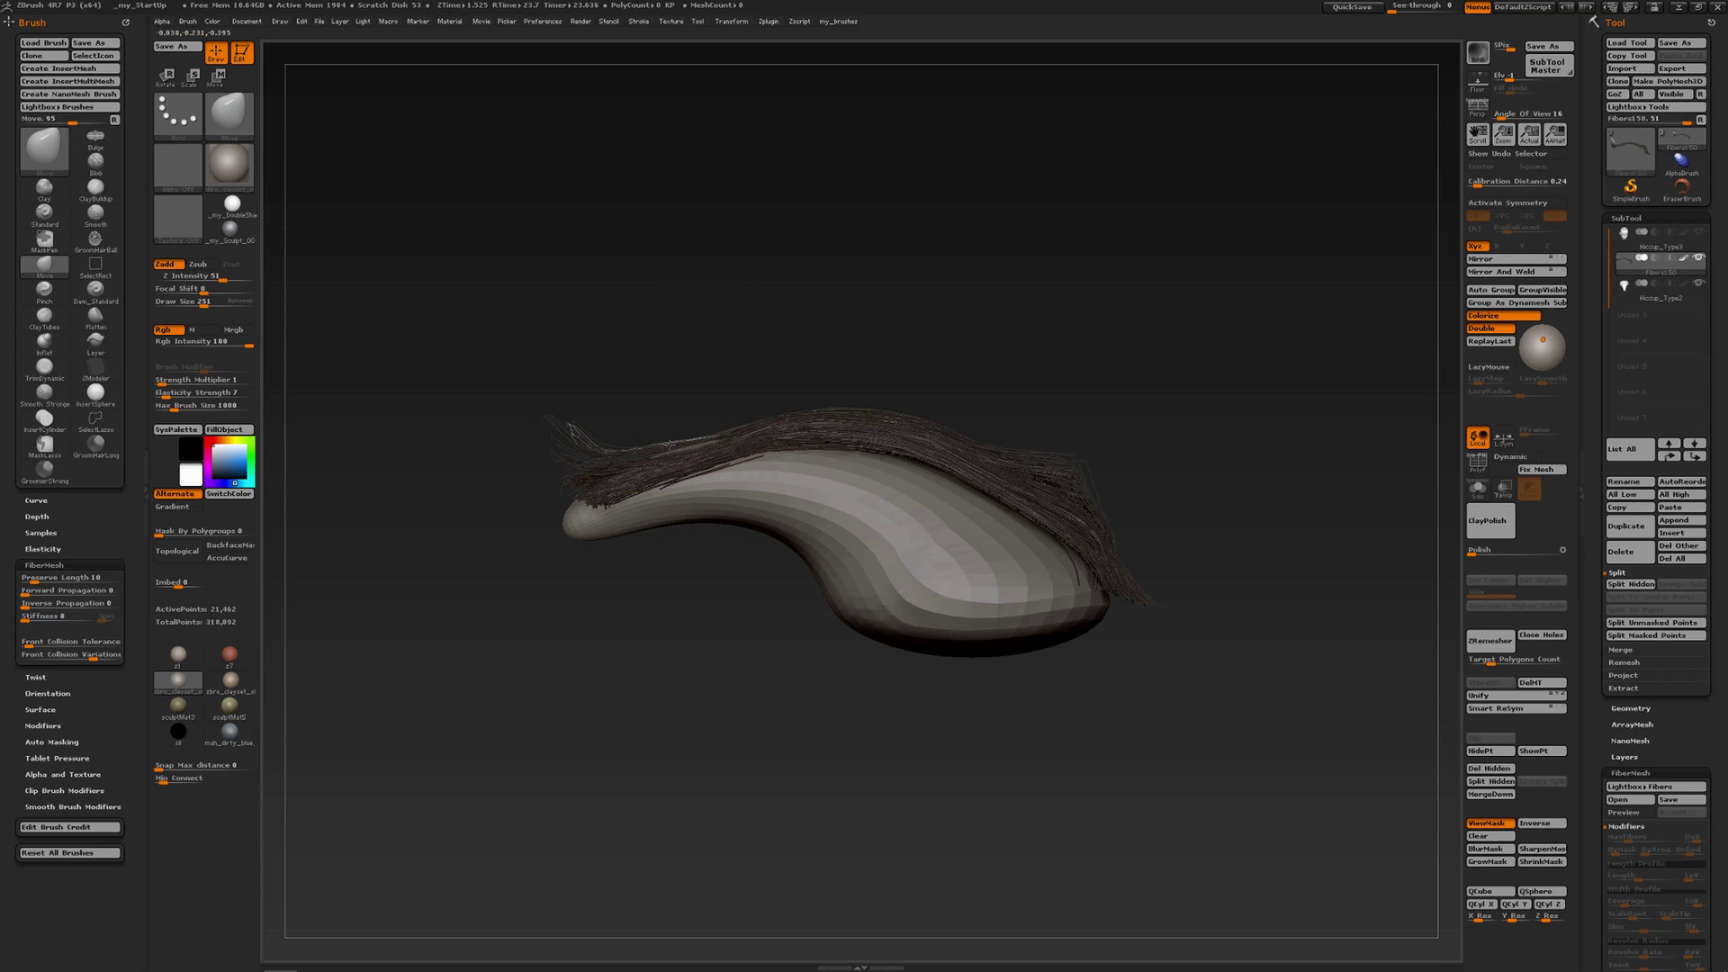
- Invert the mask and move the strand's fibers over the horn's narrow tip, shaping them from above and the side
left_click_drag(670, 444, 701, 335)
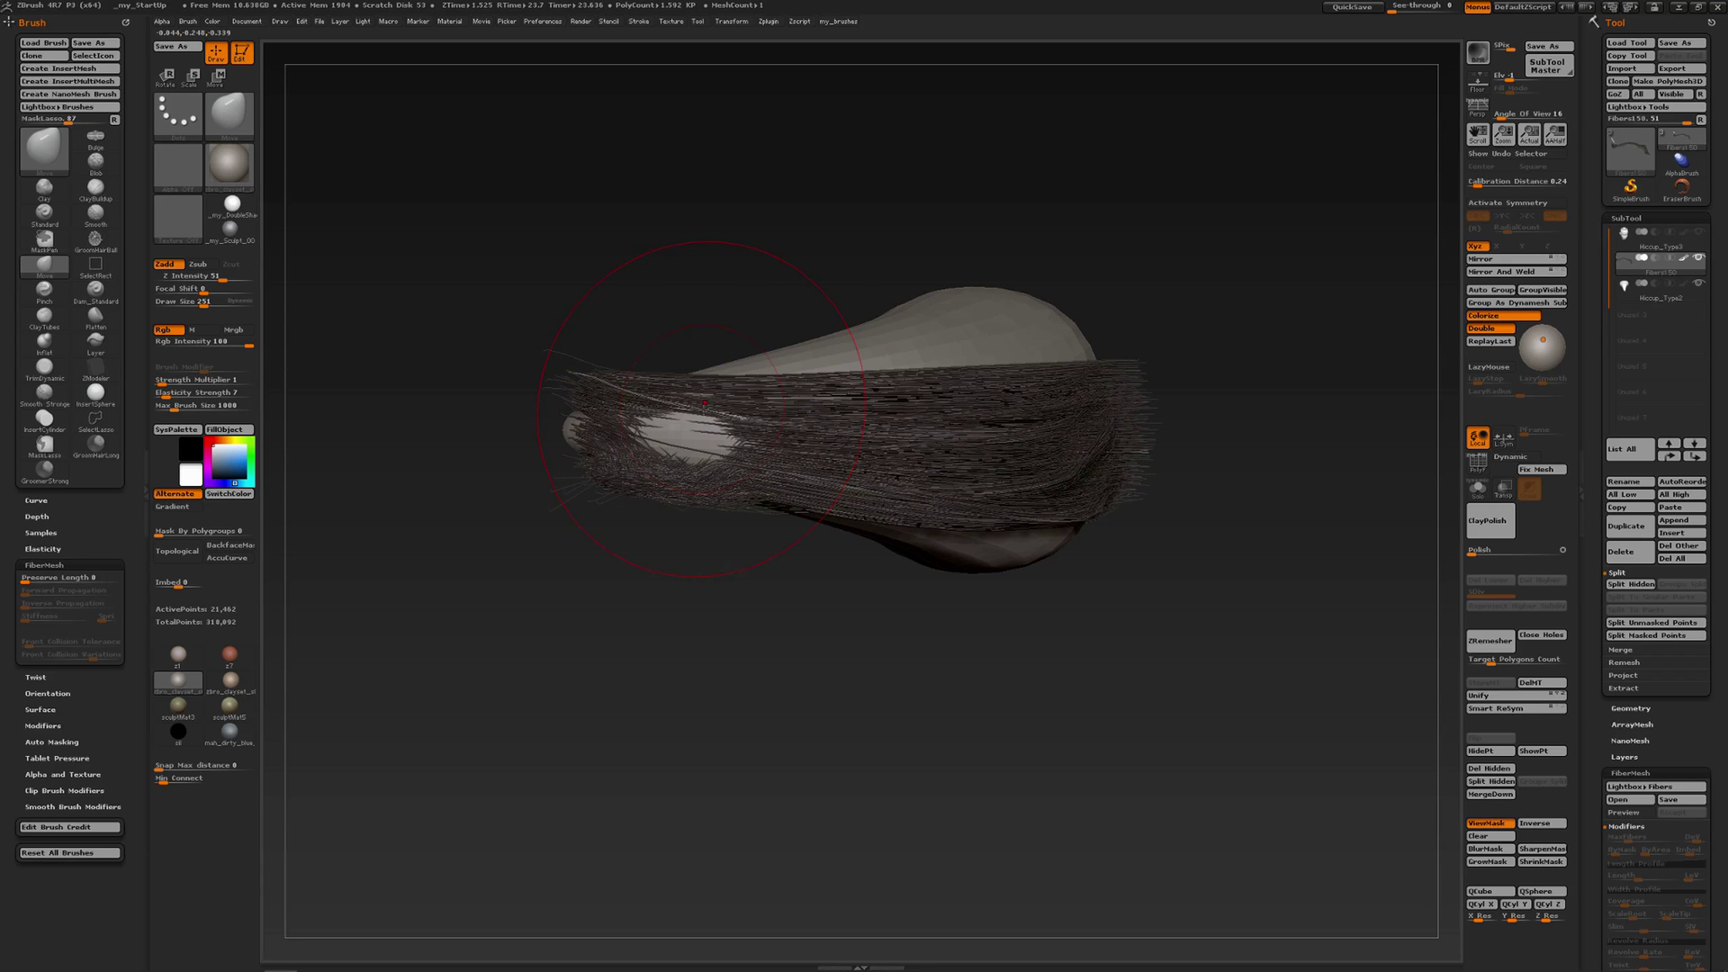
key("ctrl")
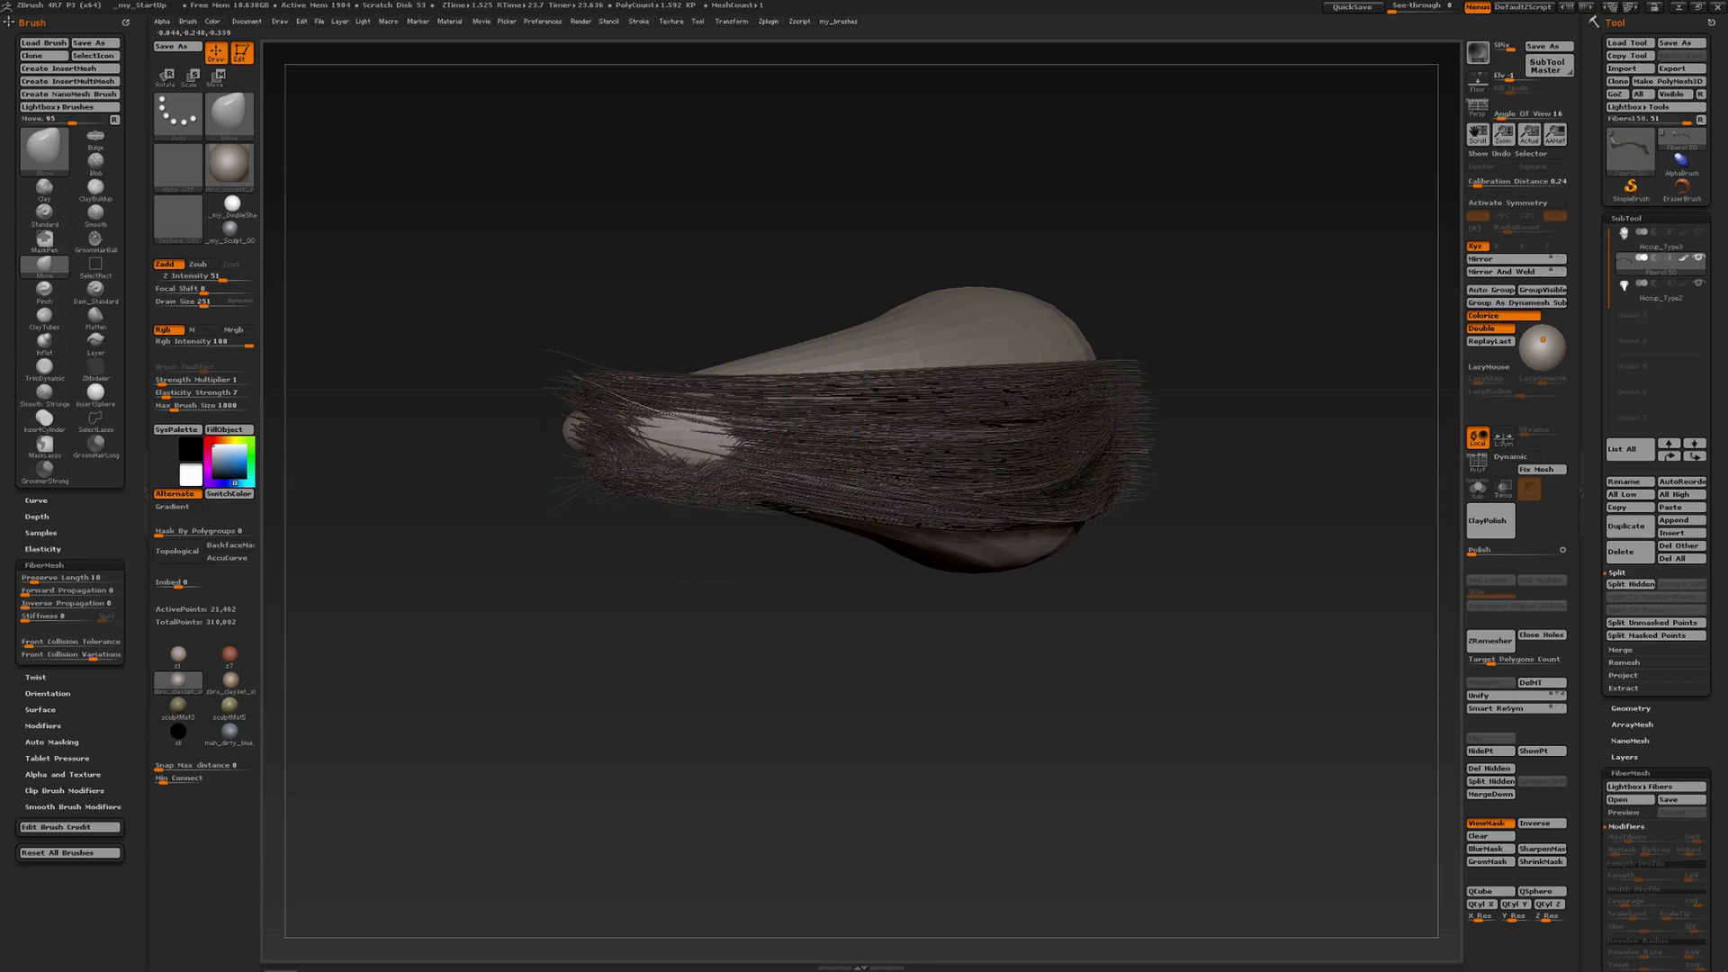
left_click(683, 337, "ctrl")
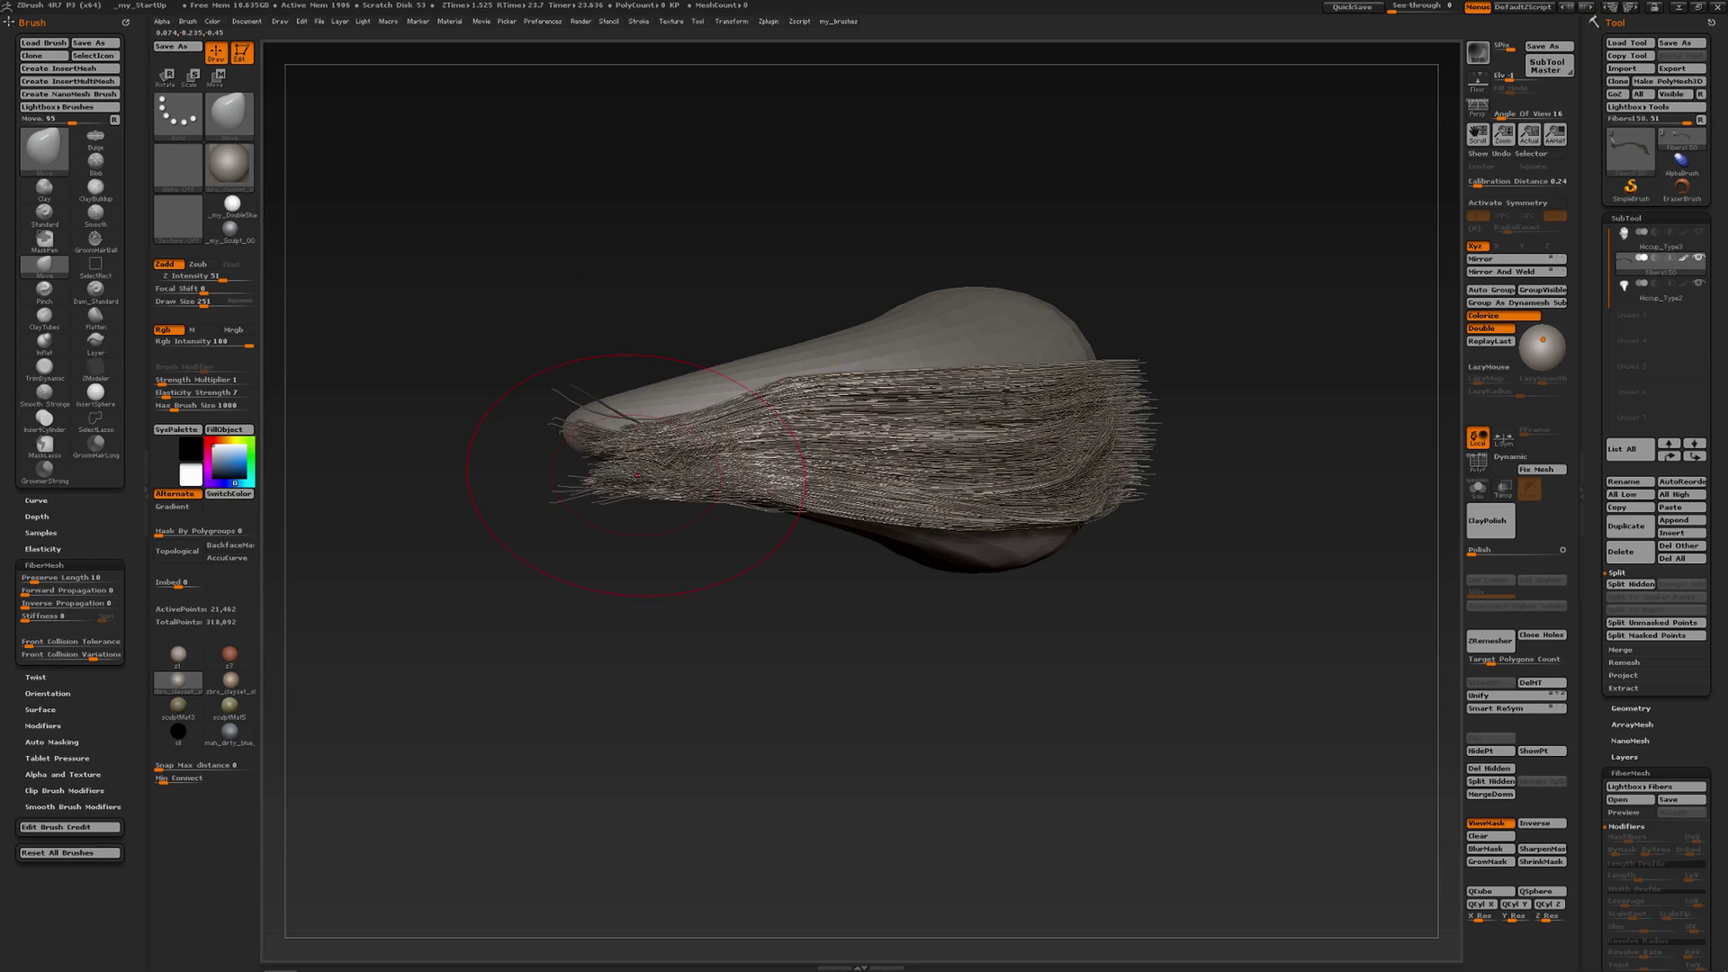
mouse_move(637, 475)
left_mouse_down()
mouse_move(637, 395)
mouse_move(630, 423)
left_mouse_up()
mouse_move(791, 393)
left_mouse_down()
mouse_move(792, 440)
mouse_move(792, 425)
mouse_move(739, 444)
mouse_move(716, 429)
left_mouse_up()
left_click_drag(670, 531, 663, 285)
left_click_drag(609, 430, 597, 456)
left_click_drag(765, 402, 807, 427)
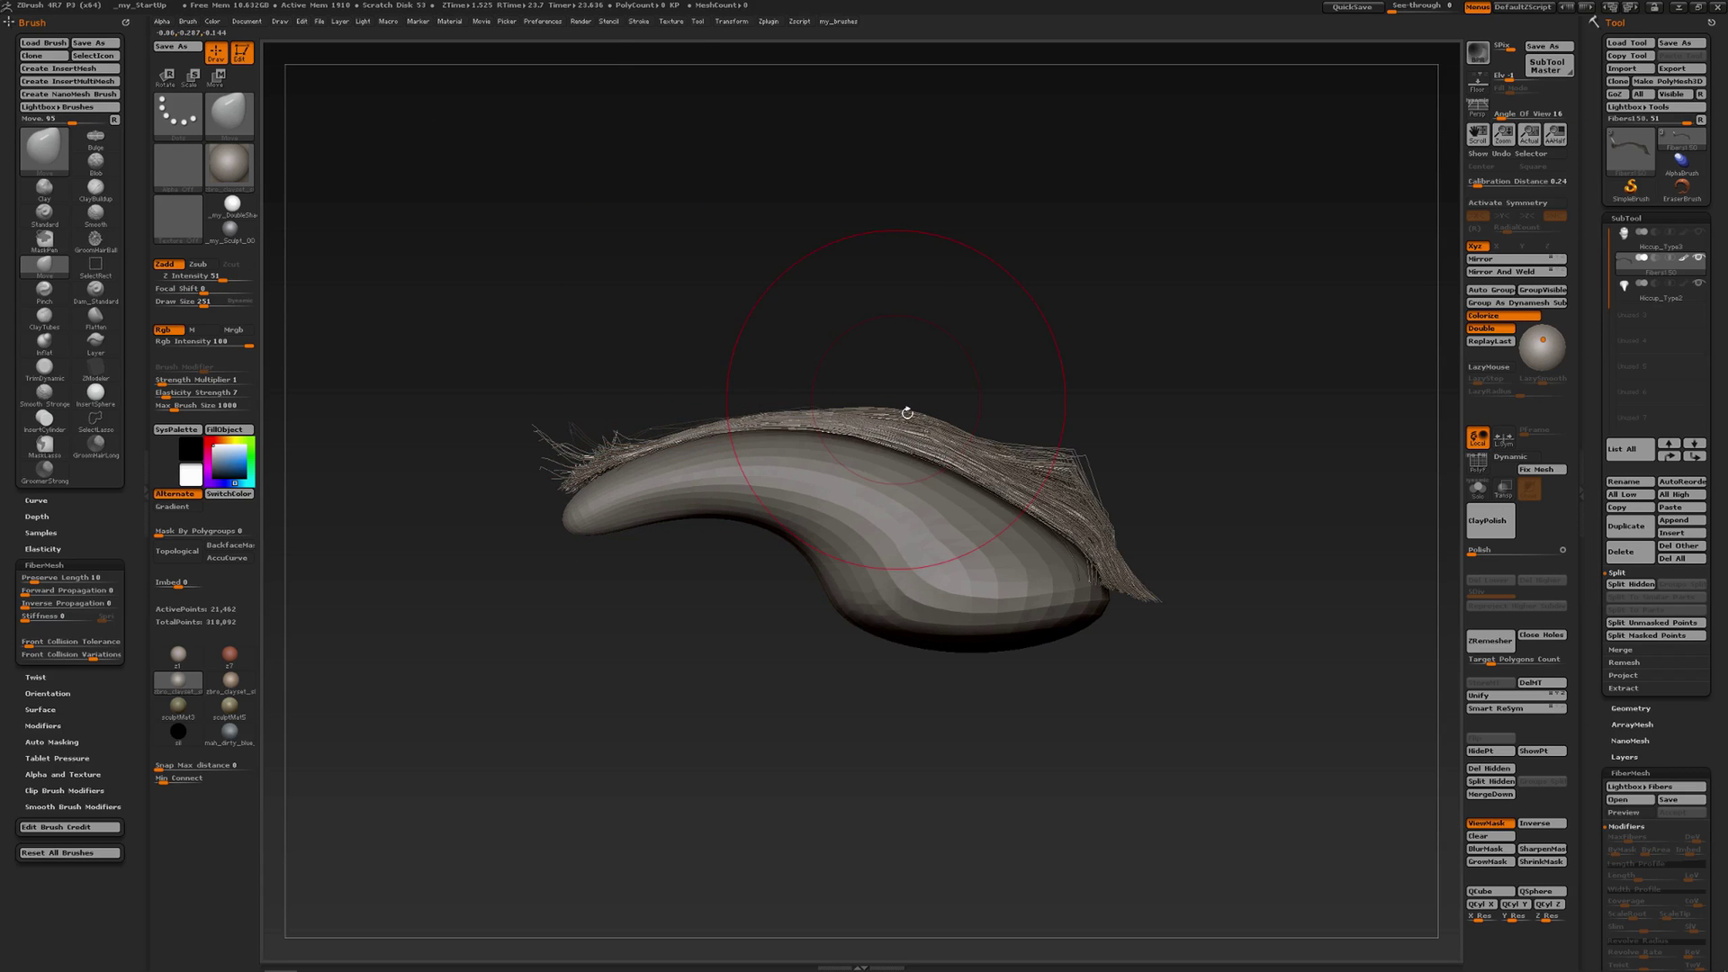
- Move the fibers near the horn's wide end closer to its surface, and hide the mask display
left_click_drag(1107, 389, 913, 426)
mouse_move(1017, 310)
left_mouse_down()
mouse_move(1044, 479)
mouse_move(1028, 361)
mouse_move(1042, 450)
left_mouse_up()
mouse_move(1042, 450)
right_mouse_down()
mouse_move(1038, 354)
mouse_move(1047, 446)
mouse_move(974, 378)
right_mouse_up()
key("ctrl+h")
- Smooth the fibers over the horn's wide end from the back and both sides
left_click_drag(1049, 450, 1042, 517, "shift")
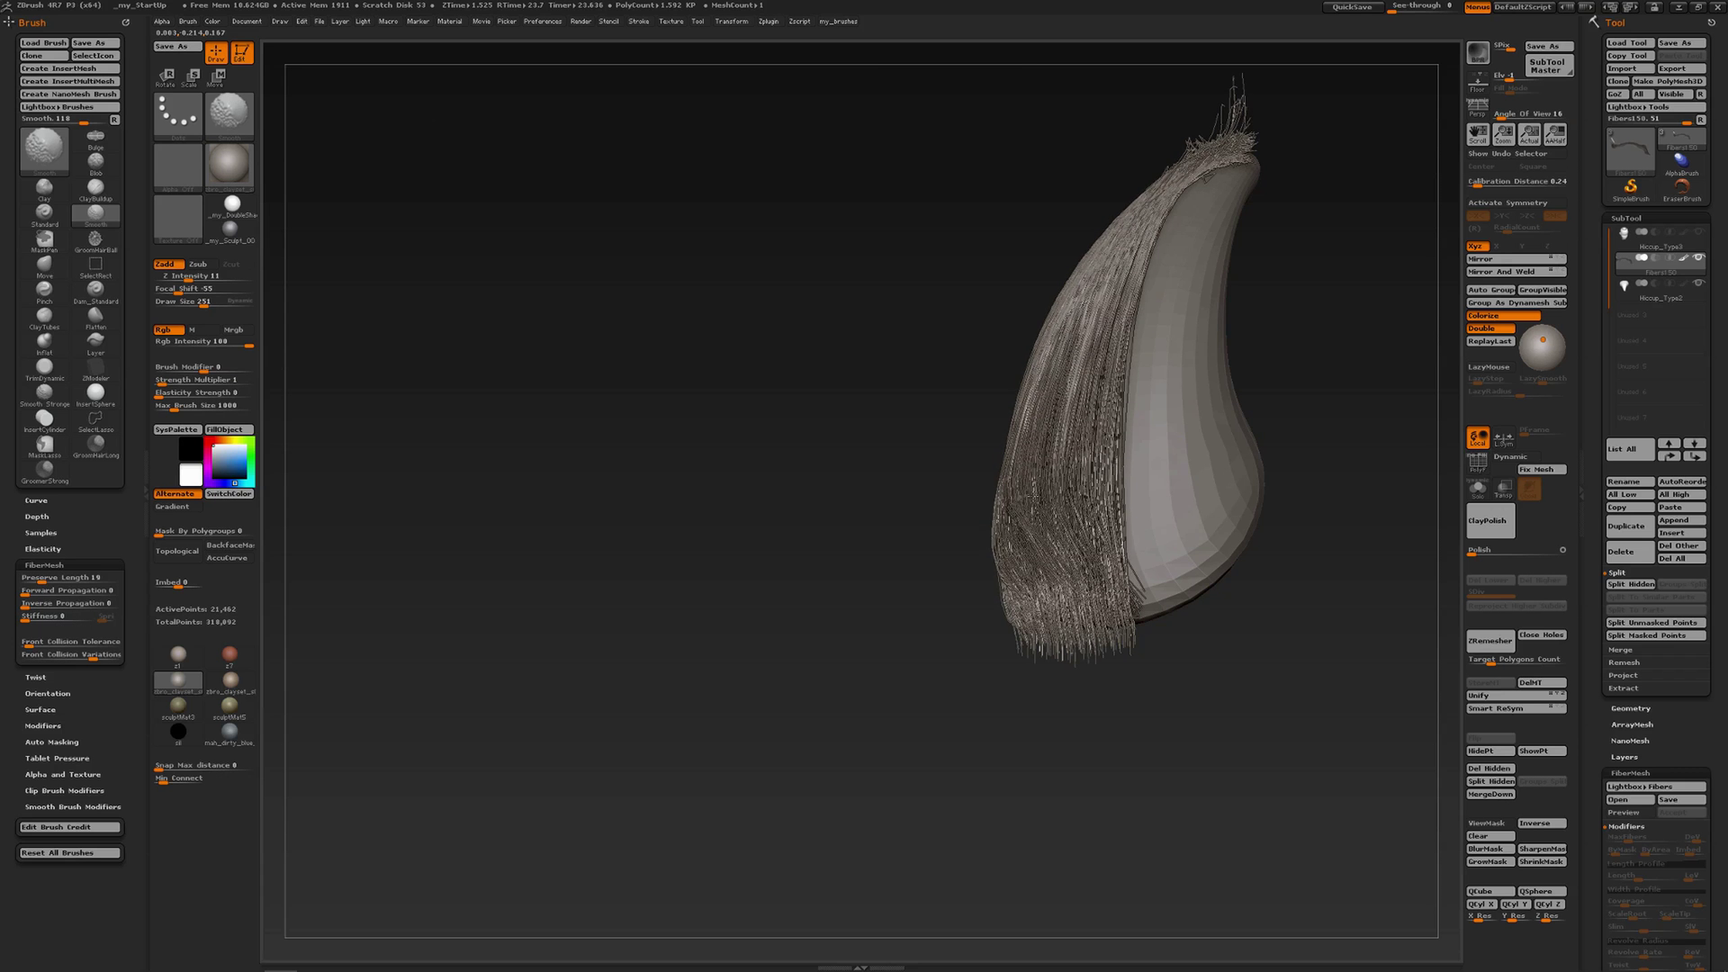
right_click_drag(1043, 504, 1116, 482)
mouse_move(1049, 450)
left_mouse_down("shift")
mouse_move(1040, 378)
mouse_move(1044, 450)
left_mouse_up("shift")
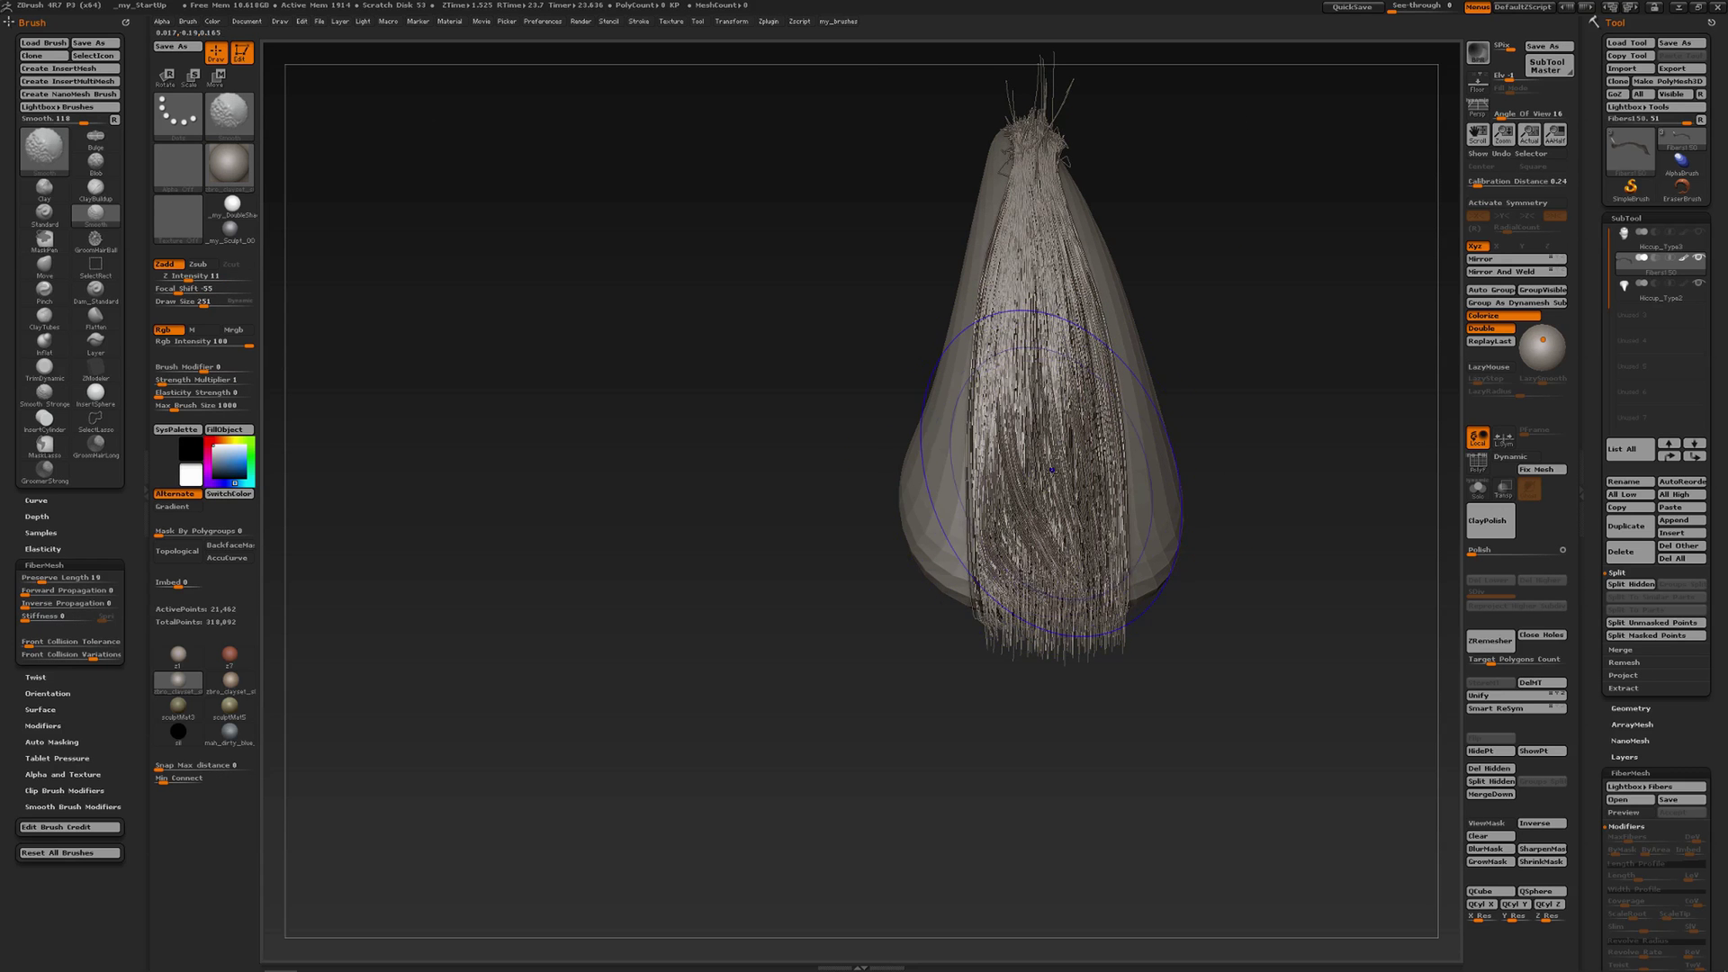
left_click_drag(1072, 443, 1055, 450, "shift")
mouse_move(1049, 442)
right_mouse_down()
mouse_move(1119, 438)
mouse_move(1045, 447)
mouse_move(1080, 476)
mouse_move(1045, 474)
right_mouse_up()
key("shift")
left_click_drag(1045, 474, 1065, 479, "shift")
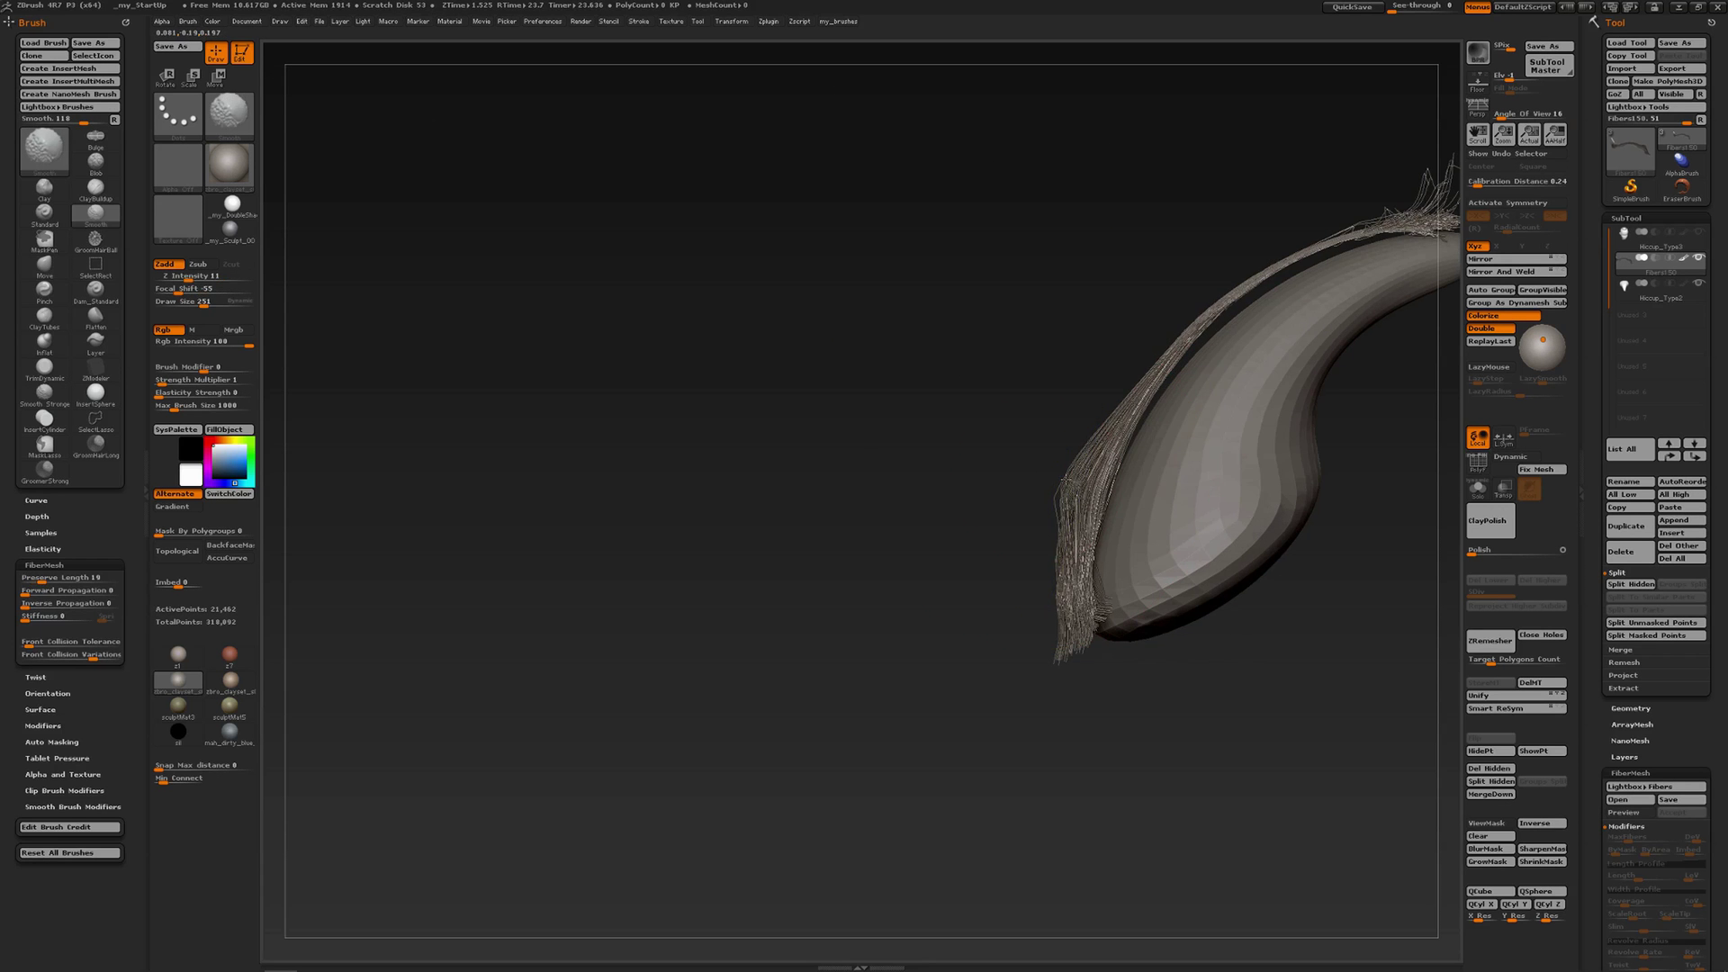
right_click_drag(1066, 487, 1129, 491)
left_click_drag(1116, 490, 1091, 497, "shift")
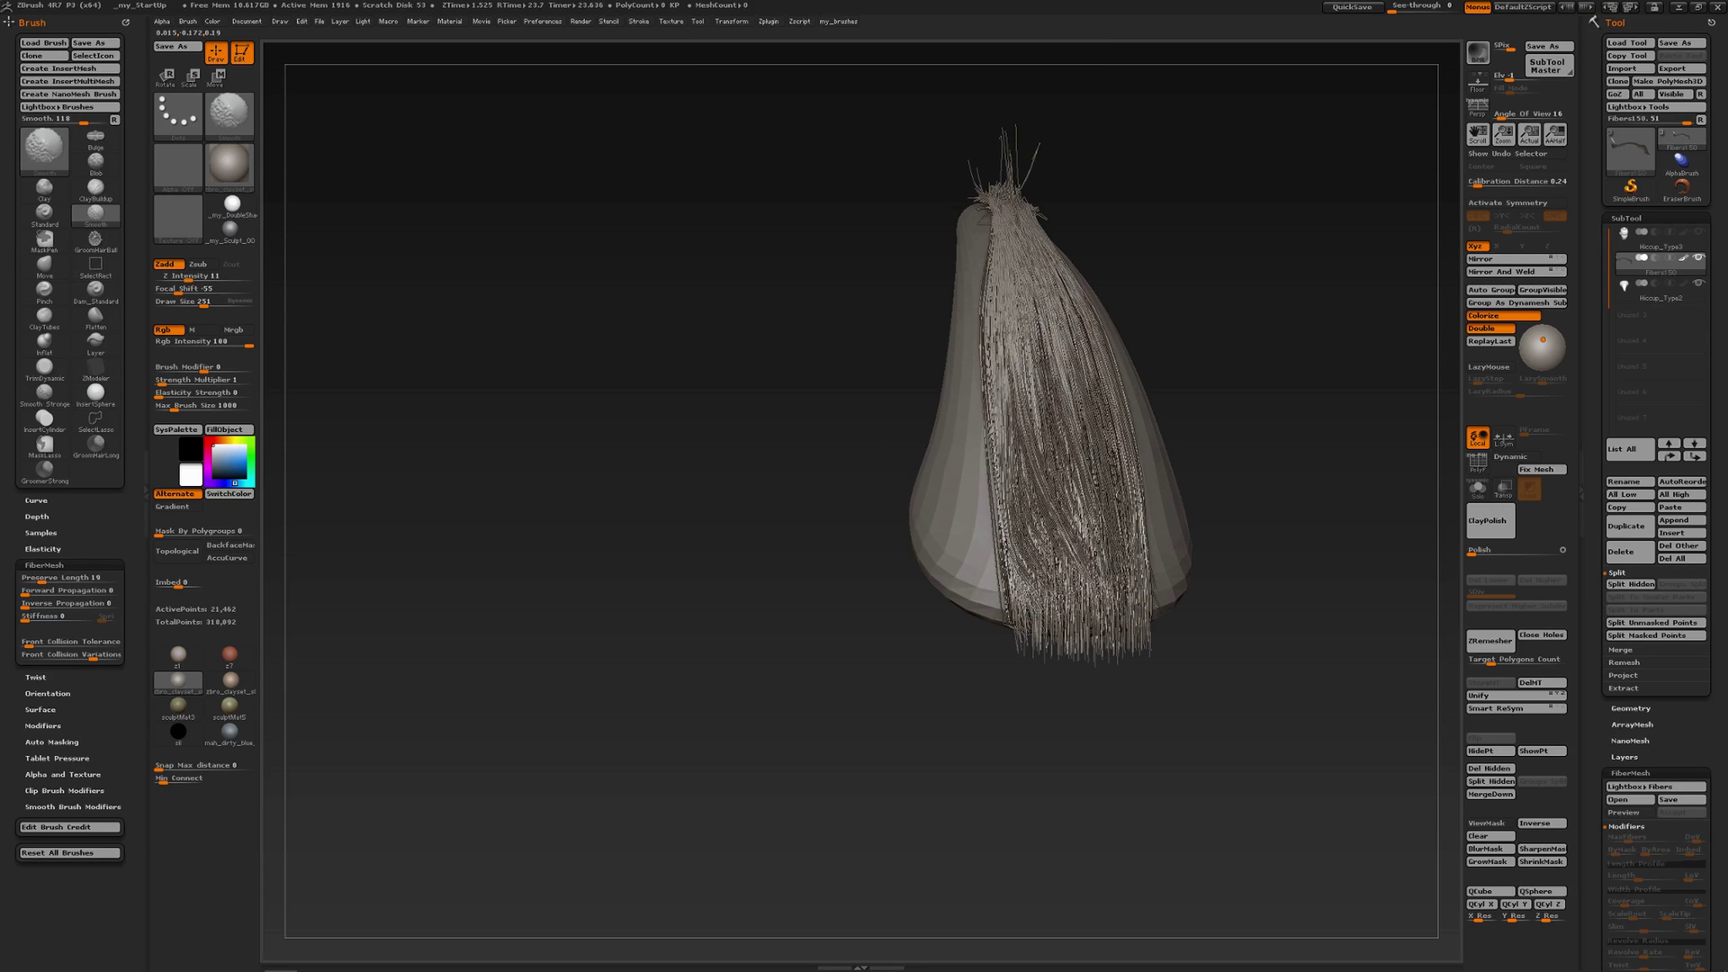
- Set the Draw Size to 188 and flatten the bulge in the fibers at the horn's wide end with move and smooth strokes
left_click_drag(1233, 486, 1104, 439)
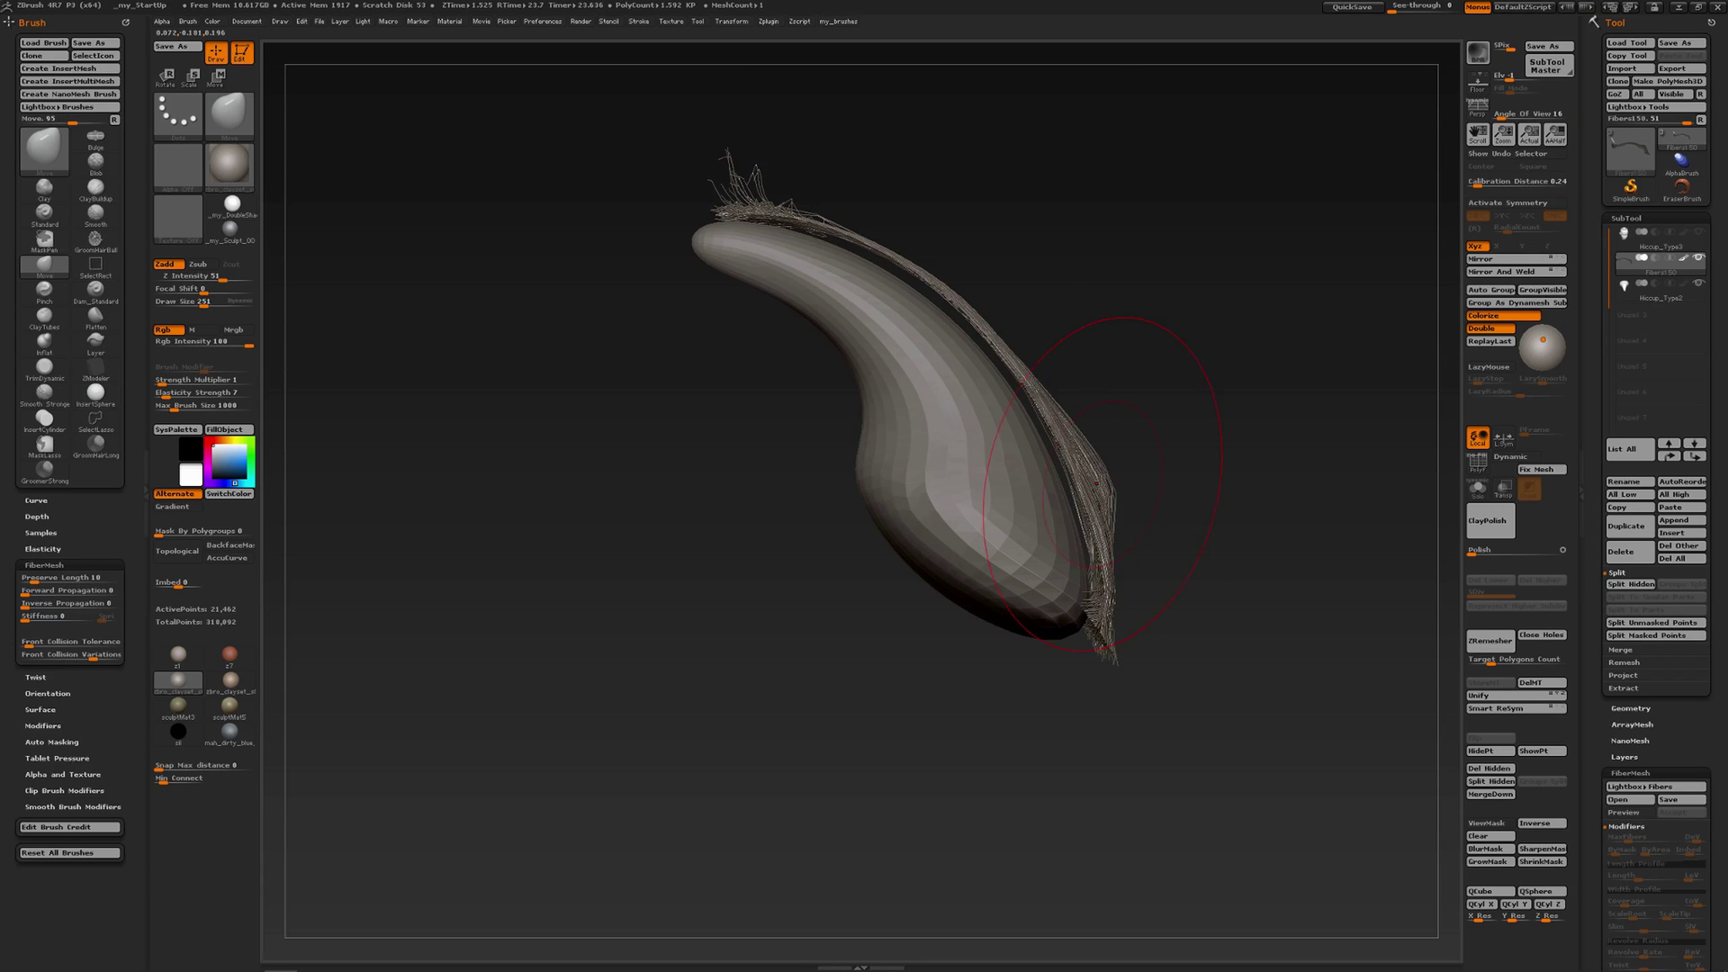
right_click_drag(1096, 483, 1113, 491, "ctrl")
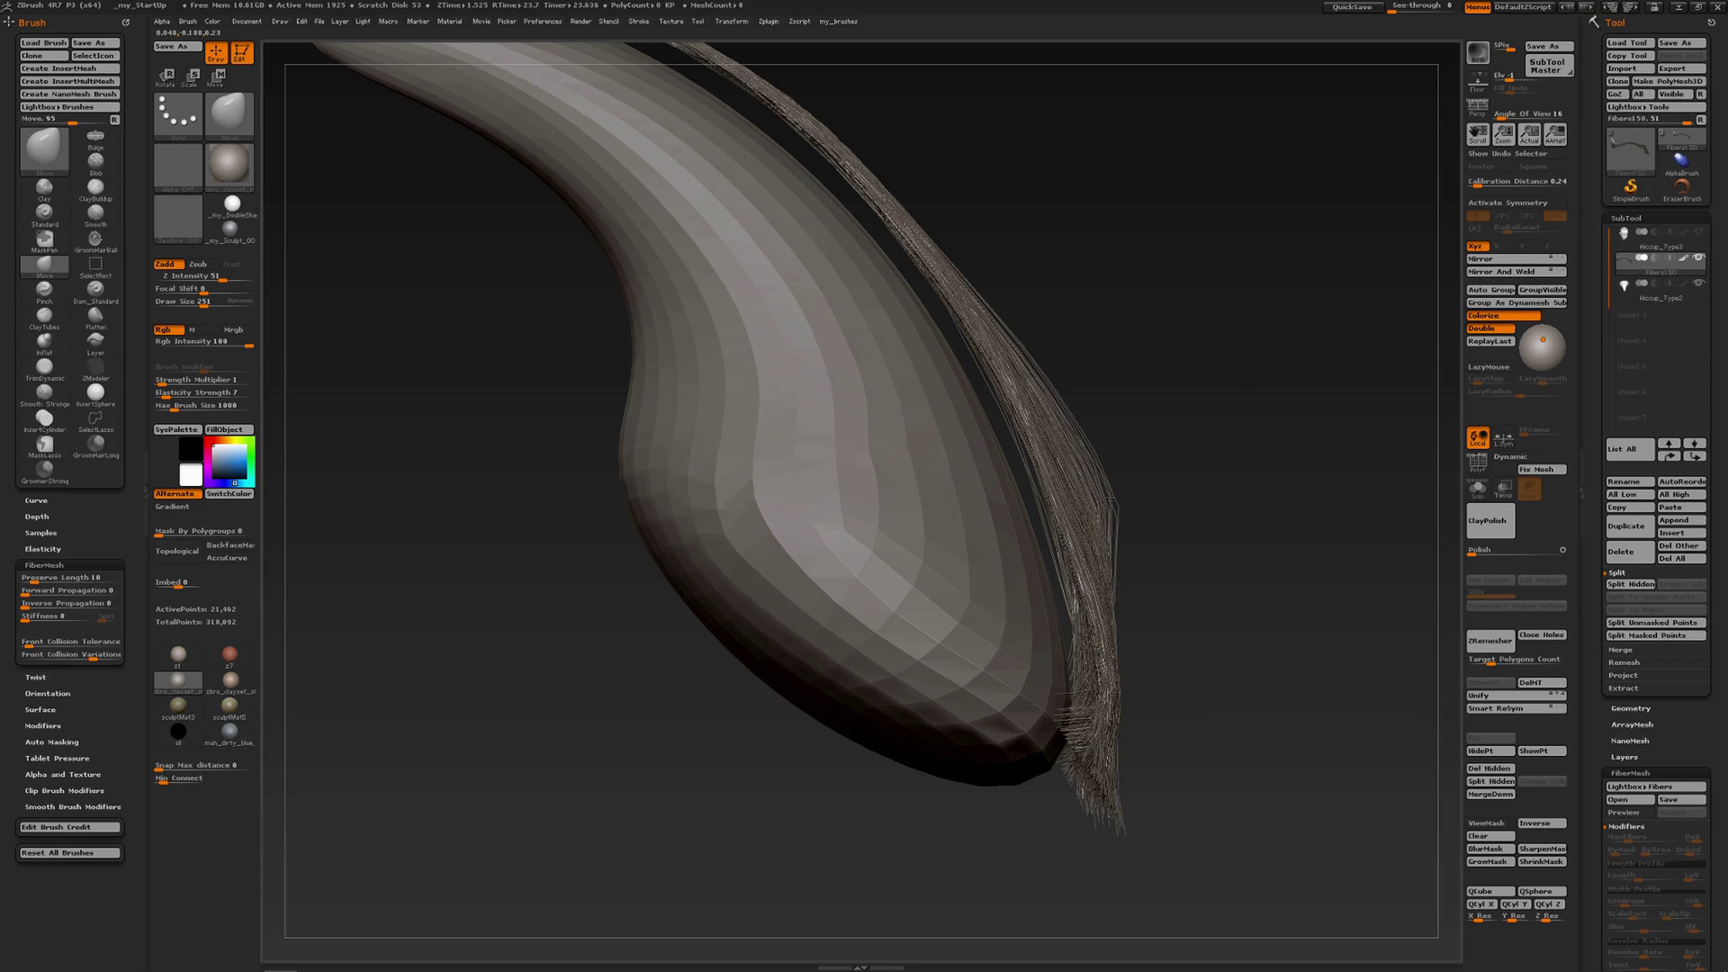
key("s")
left_click(1102, 496)
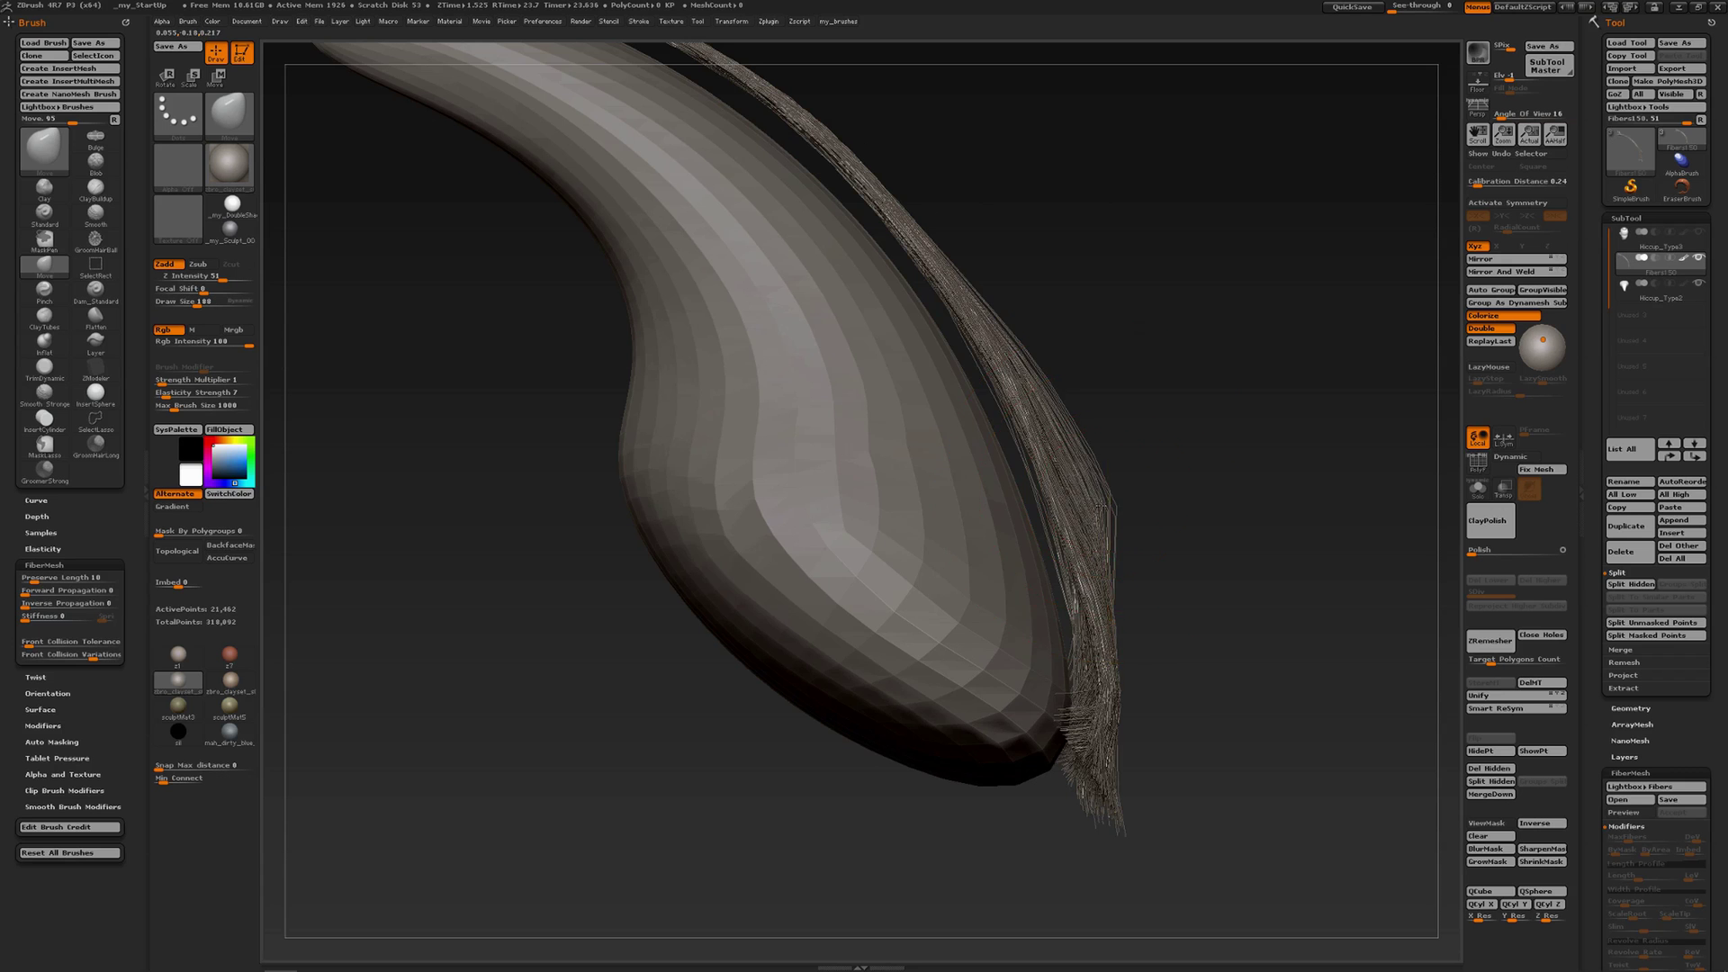
right_click_drag(1139, 504, 1108, 509)
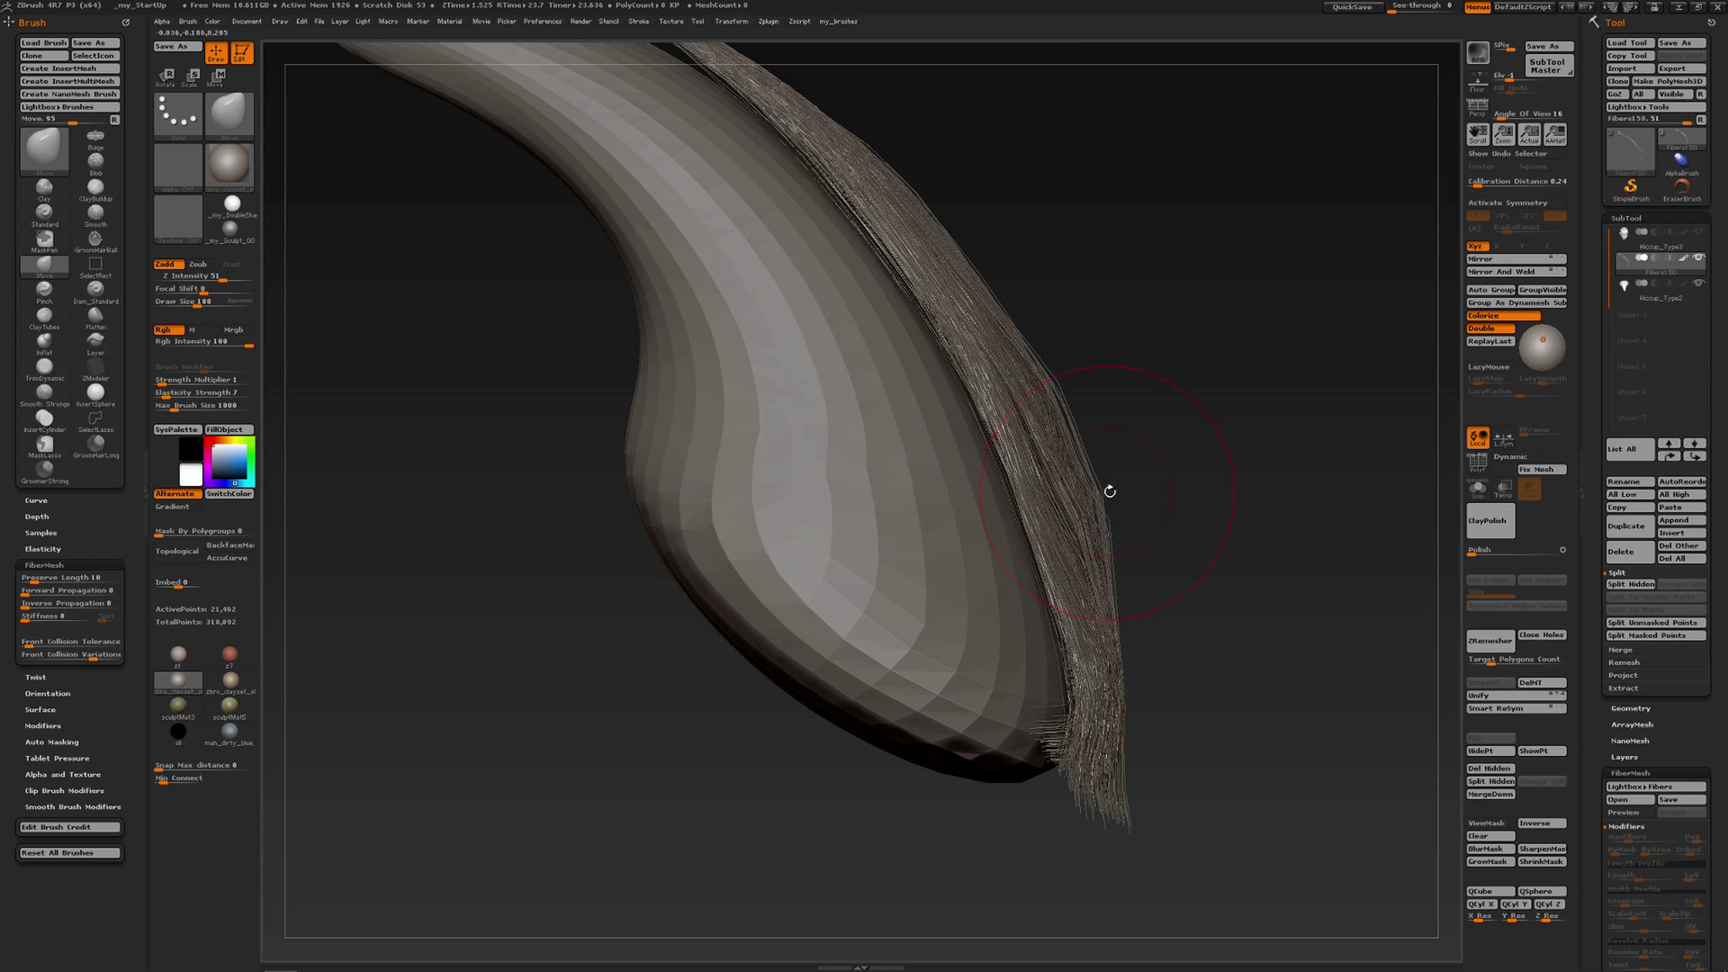
right_click_drag(1148, 443, 952, 443)
left_click_drag(1044, 514, 1015, 483)
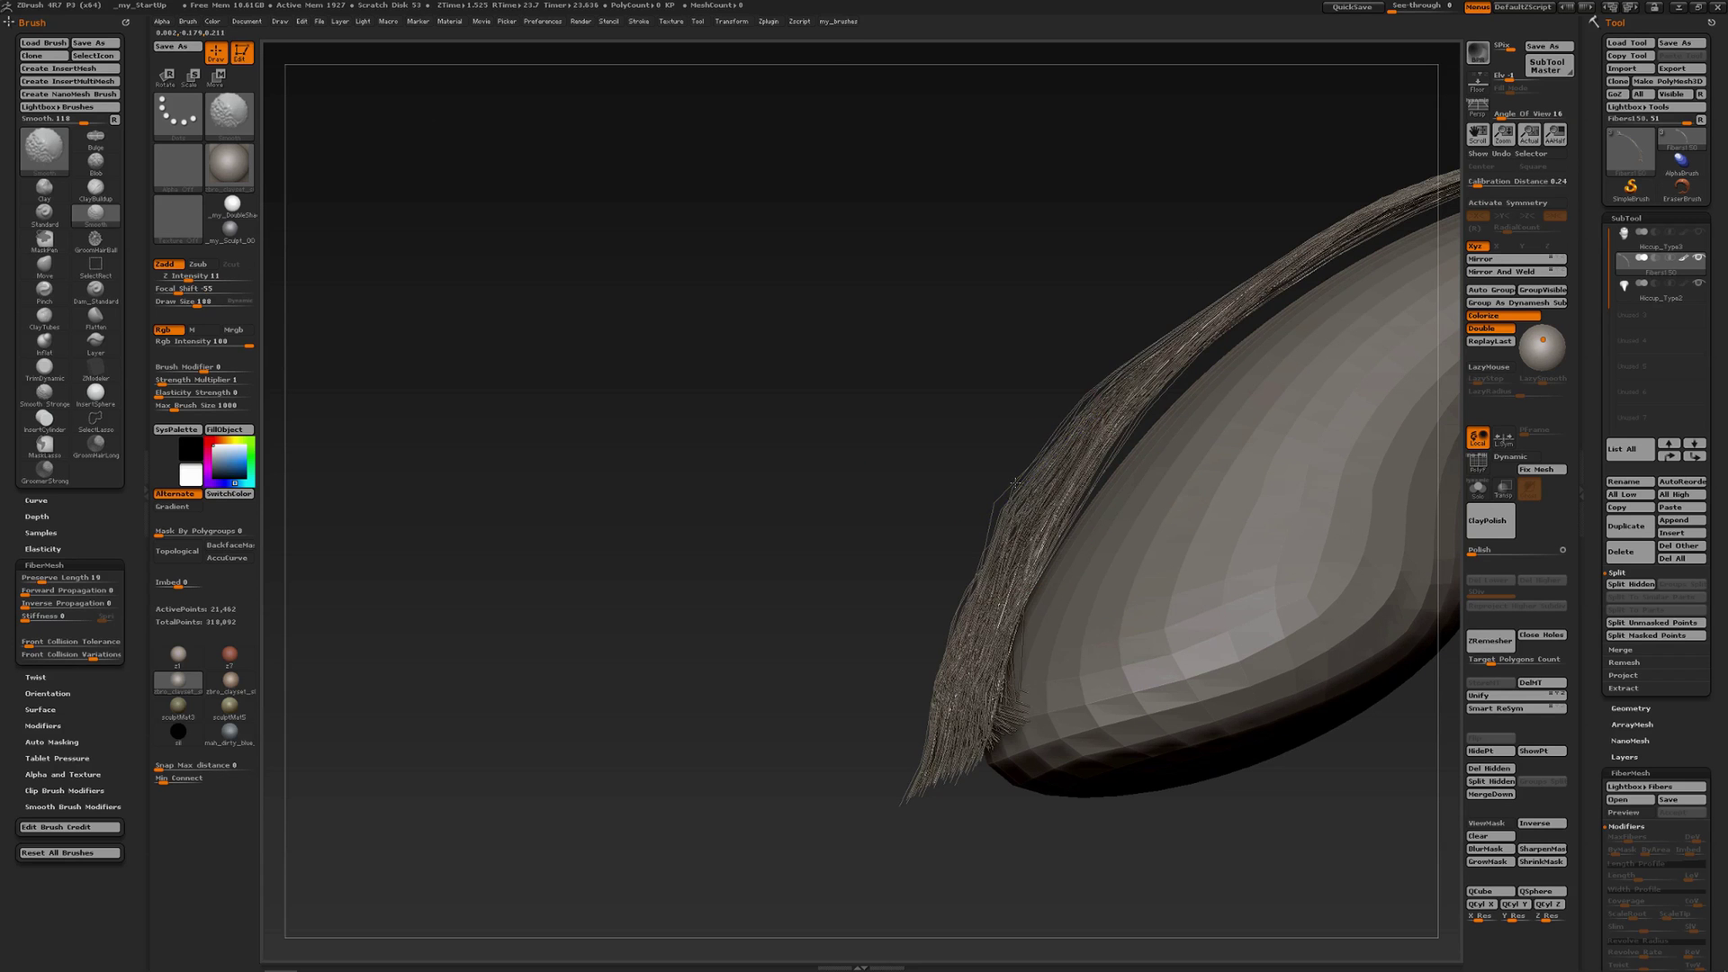
left_click_drag(1068, 419, 1044, 450, "shift")
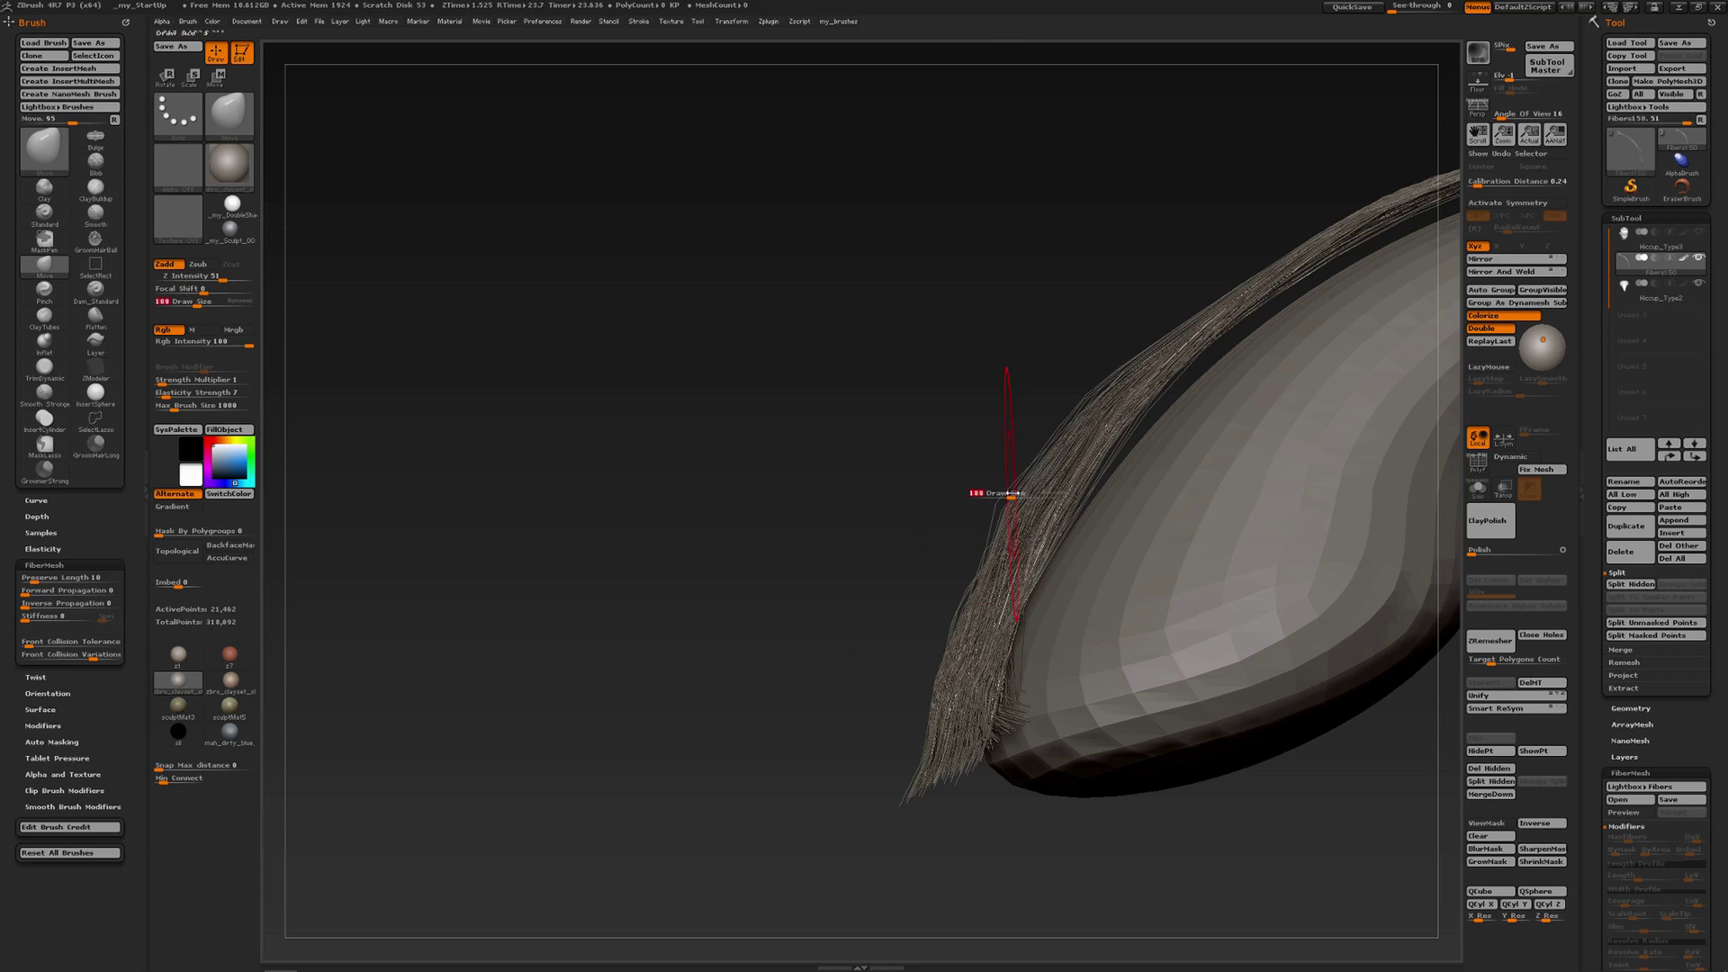
- Set the Draw Size to 322 and round out the fibers along the horn's wide end with smooth and move strokes
key("shift")
left_click_drag(987, 515, 999, 540, "shift")
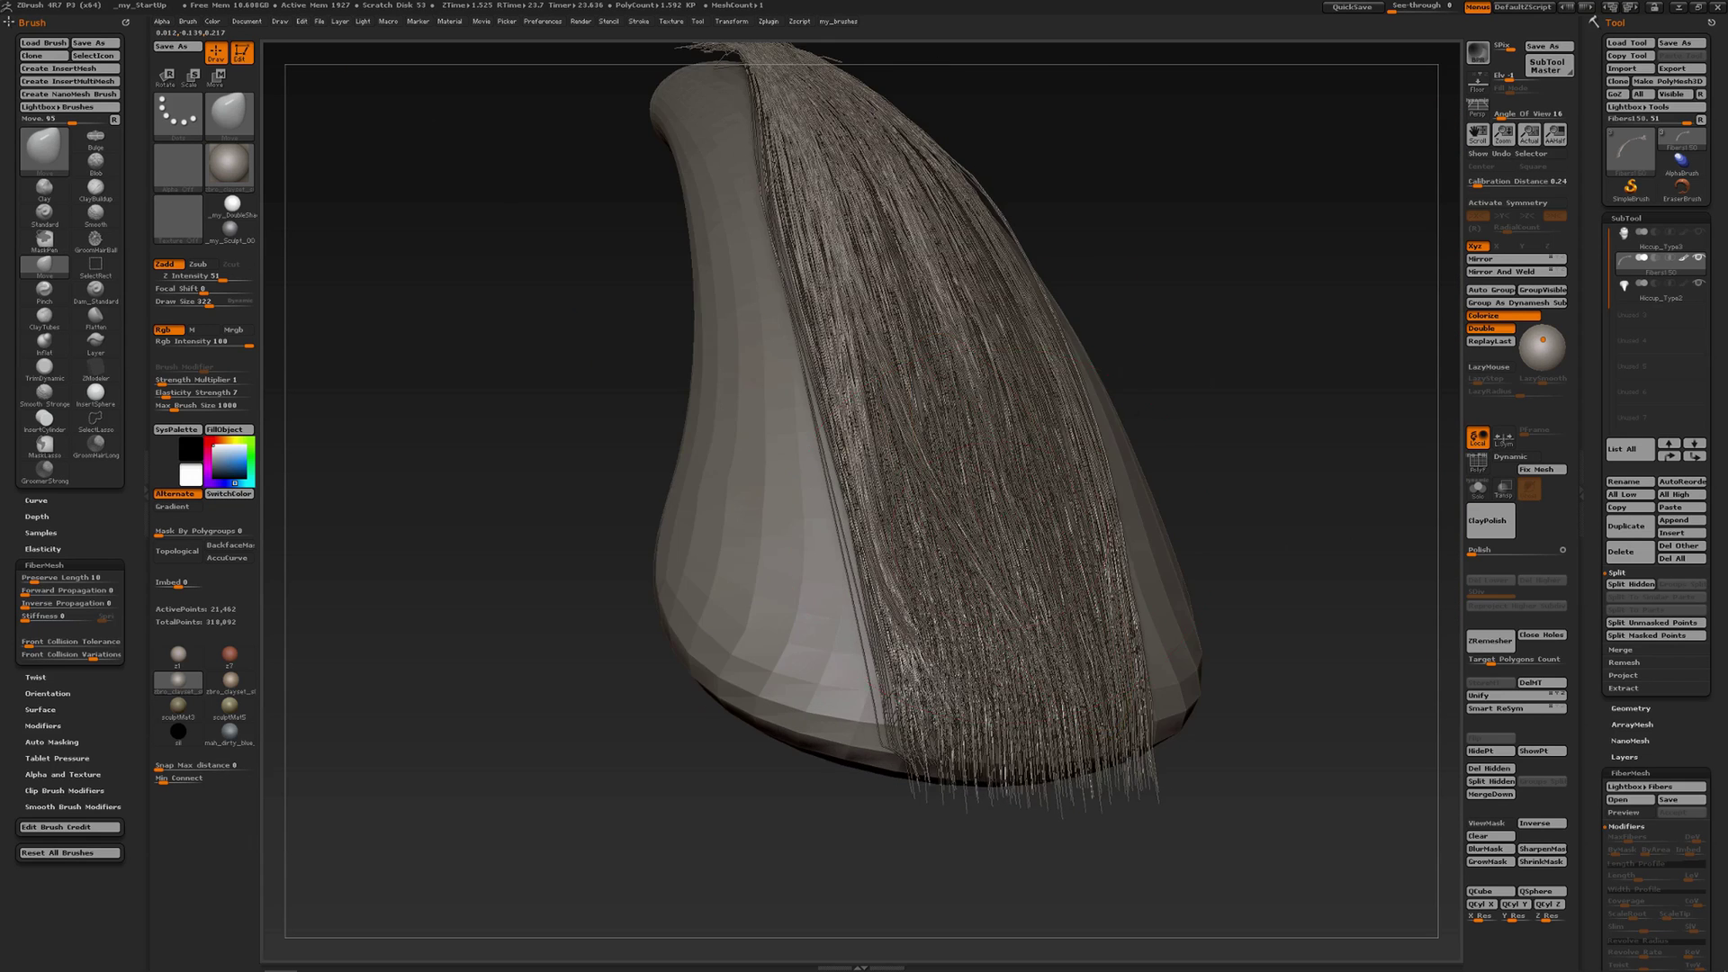
right_click_drag(1000, 540, 1049, 541)
mouse_move(1062, 509)
left_mouse_down()
mouse_move(1049, 522)
mouse_move(1076, 558)
left_mouse_up()
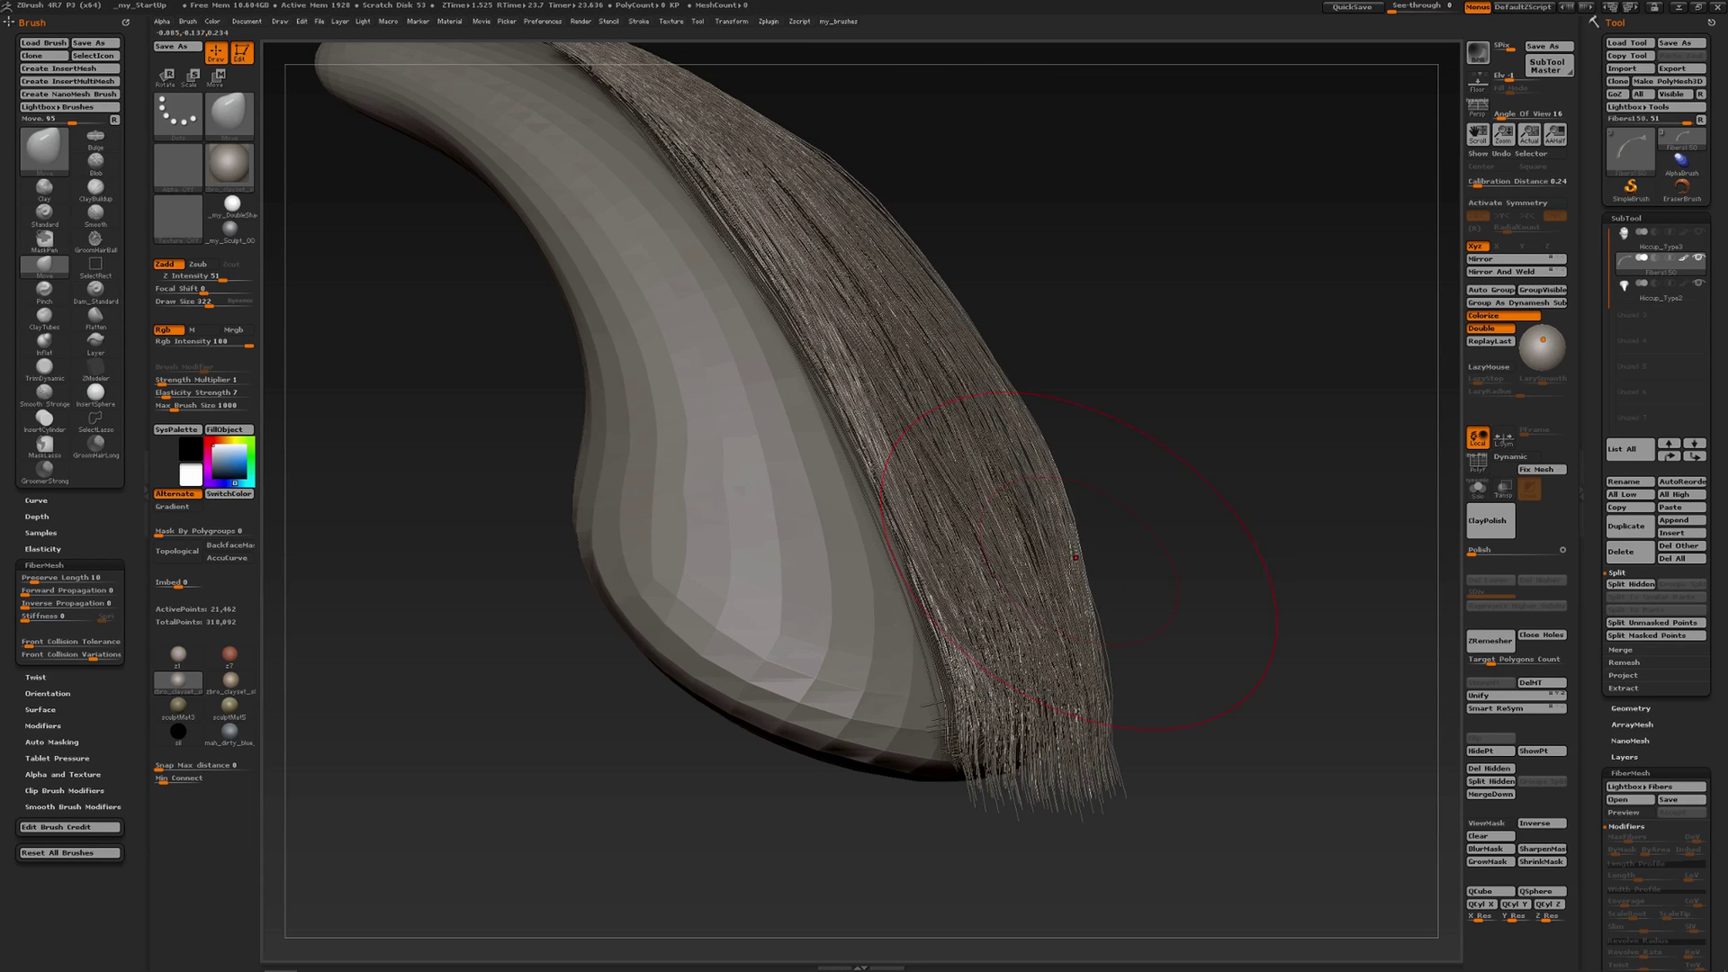
key("shift")
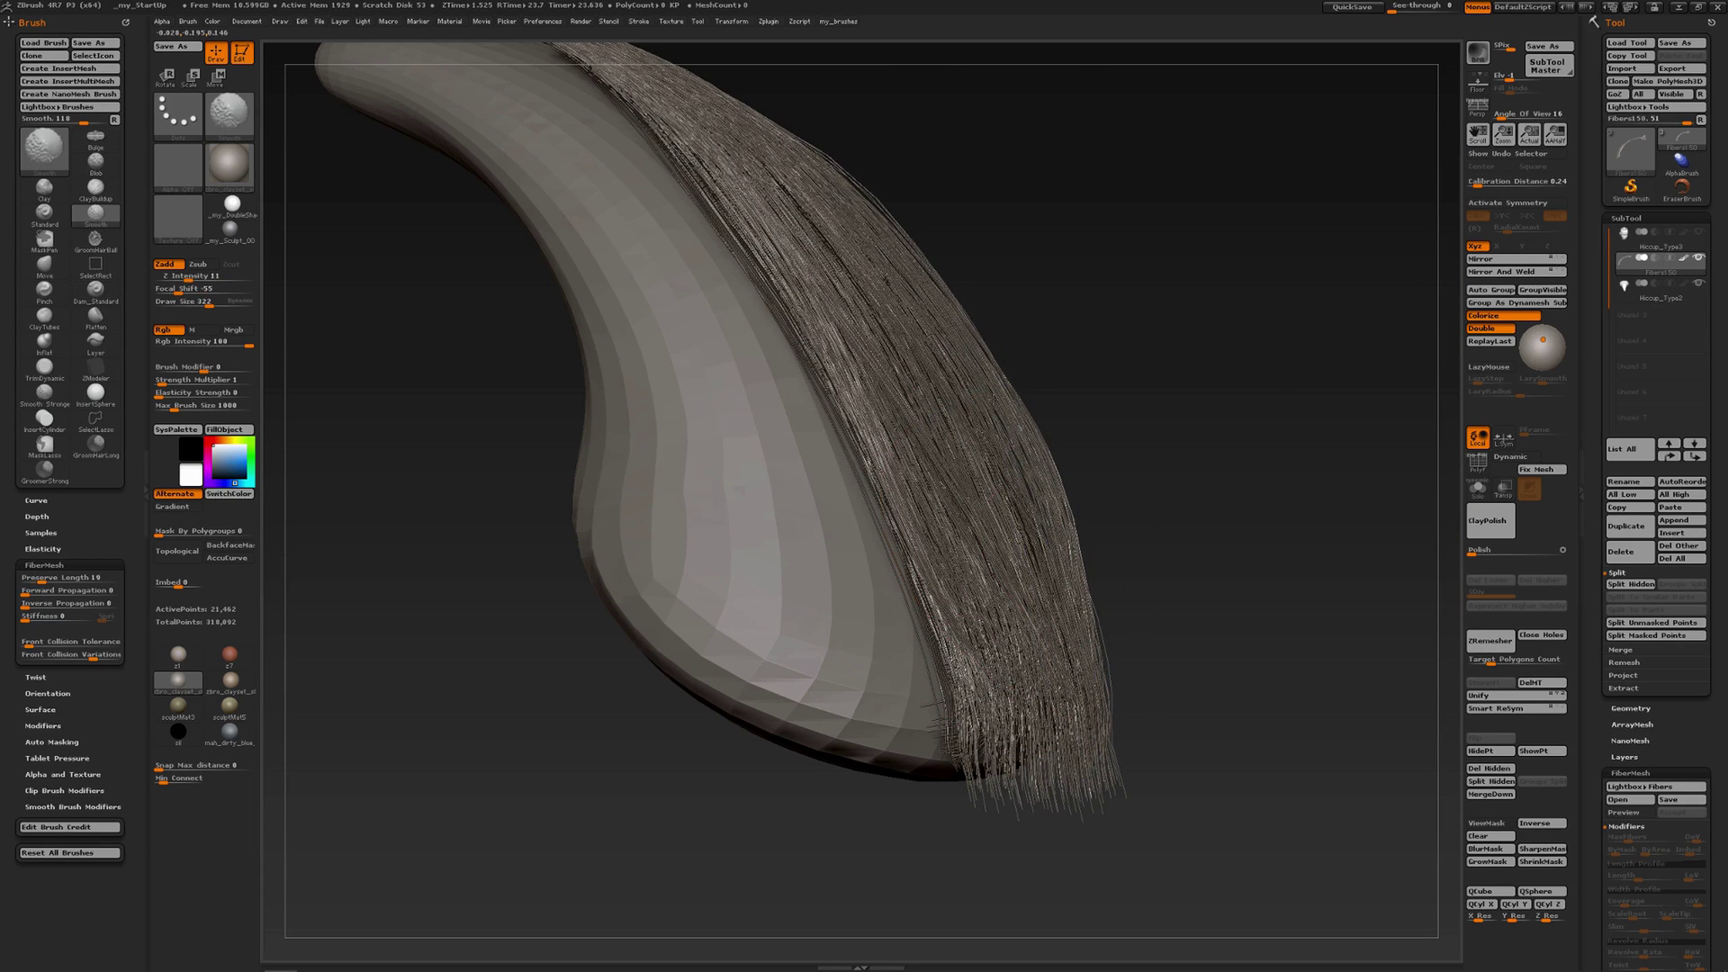
- Mask the stray fibers at the horn's narrow tip, then invert and shrink the mask to leave them editable
right_click_drag(909, 405, 887, 310, "ctrl")
right_click_drag(951, 358, 1018, 417, "alt")
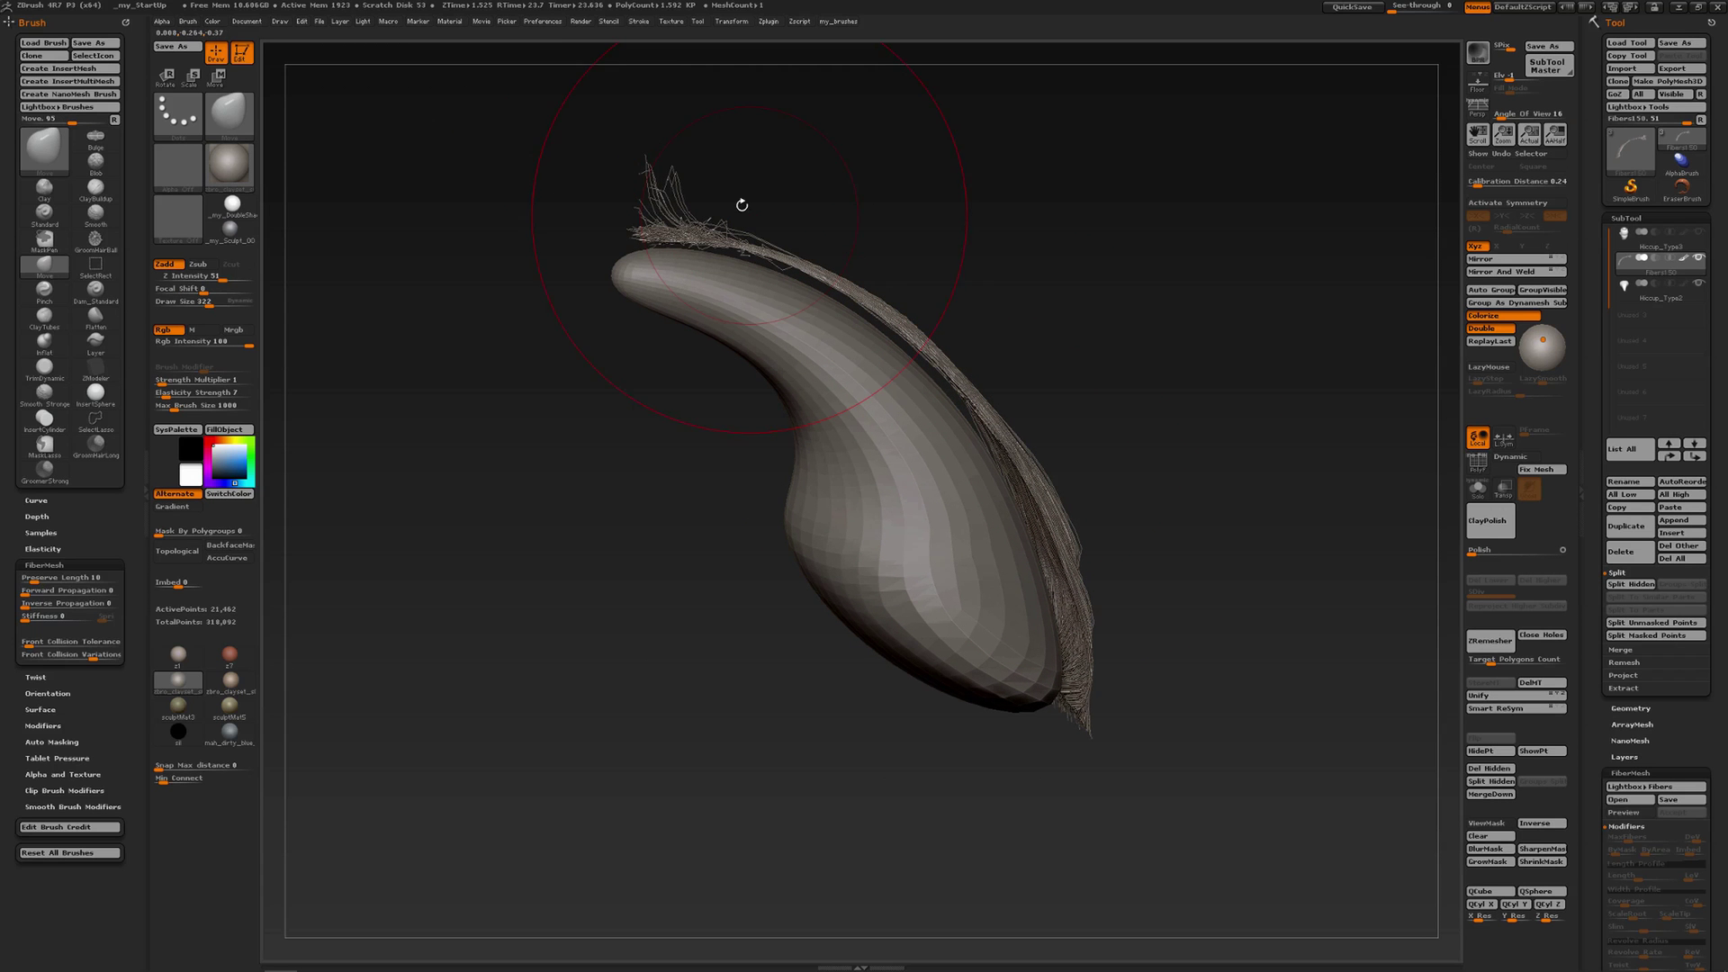
mouse_move(716, 148)
left_mouse_down("ctrl")
mouse_move(622, 139)
mouse_move(635, 193)
mouse_move(706, 203)
mouse_move(720, 157)
left_mouse_up("ctrl")
left_click(774, 177, "ctrl")
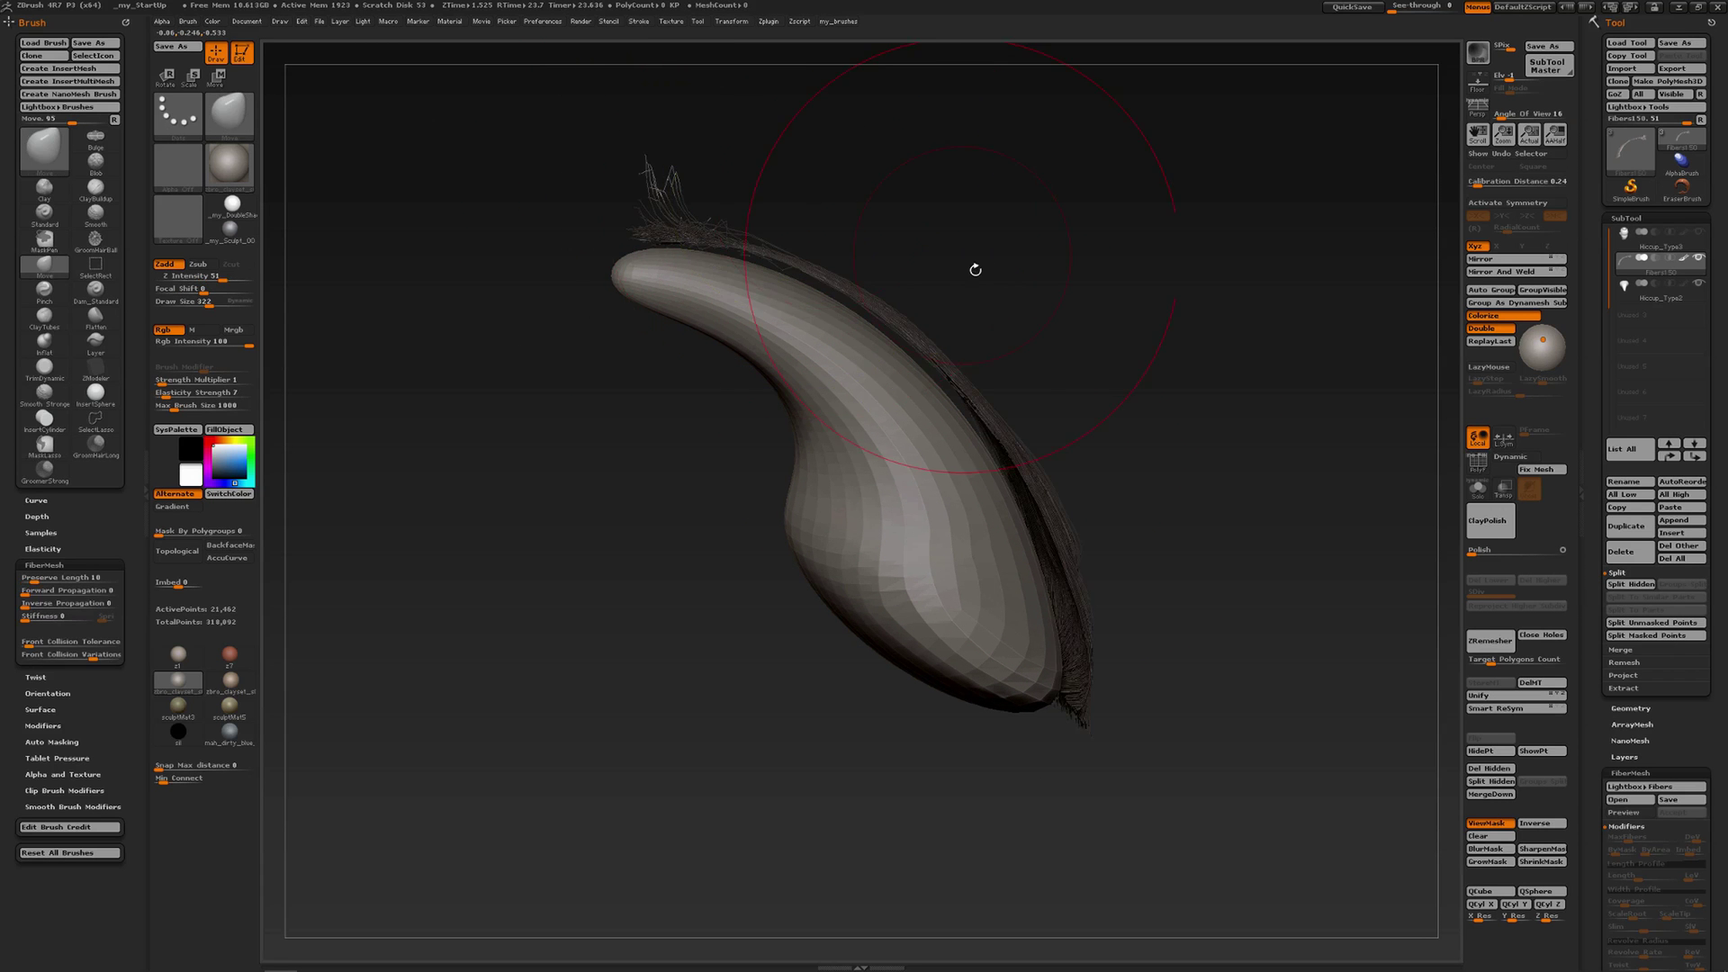
right_click_drag(976, 270, 900, 284)
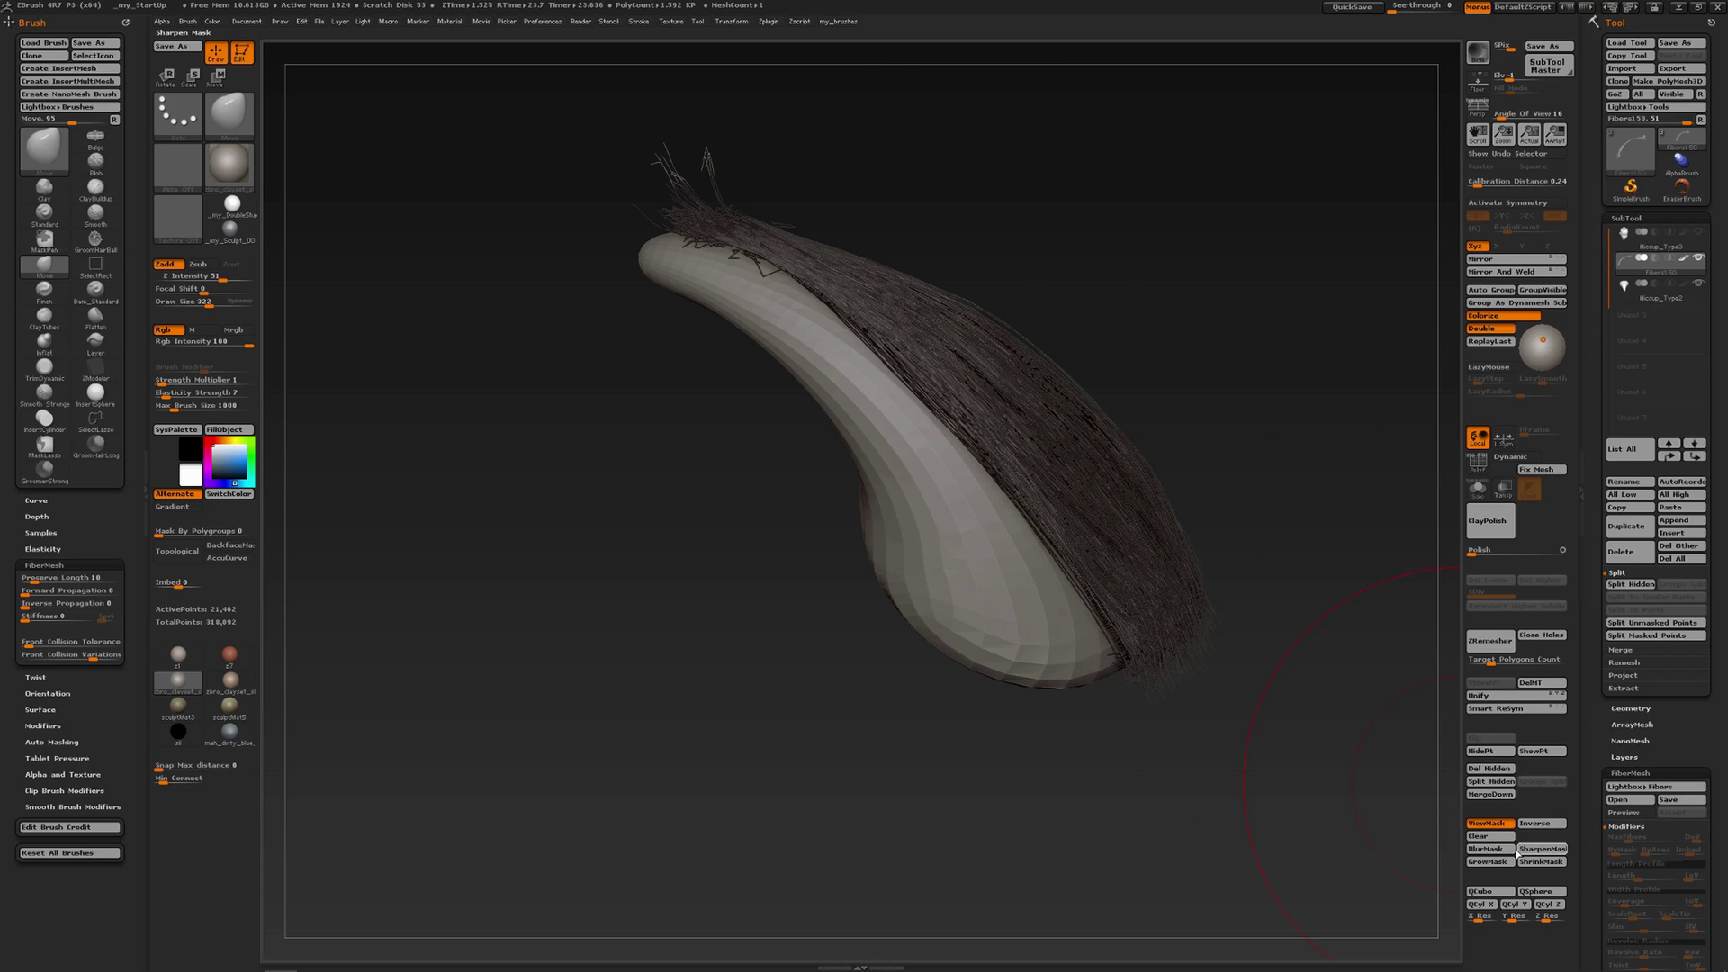
left_click(1536, 862)
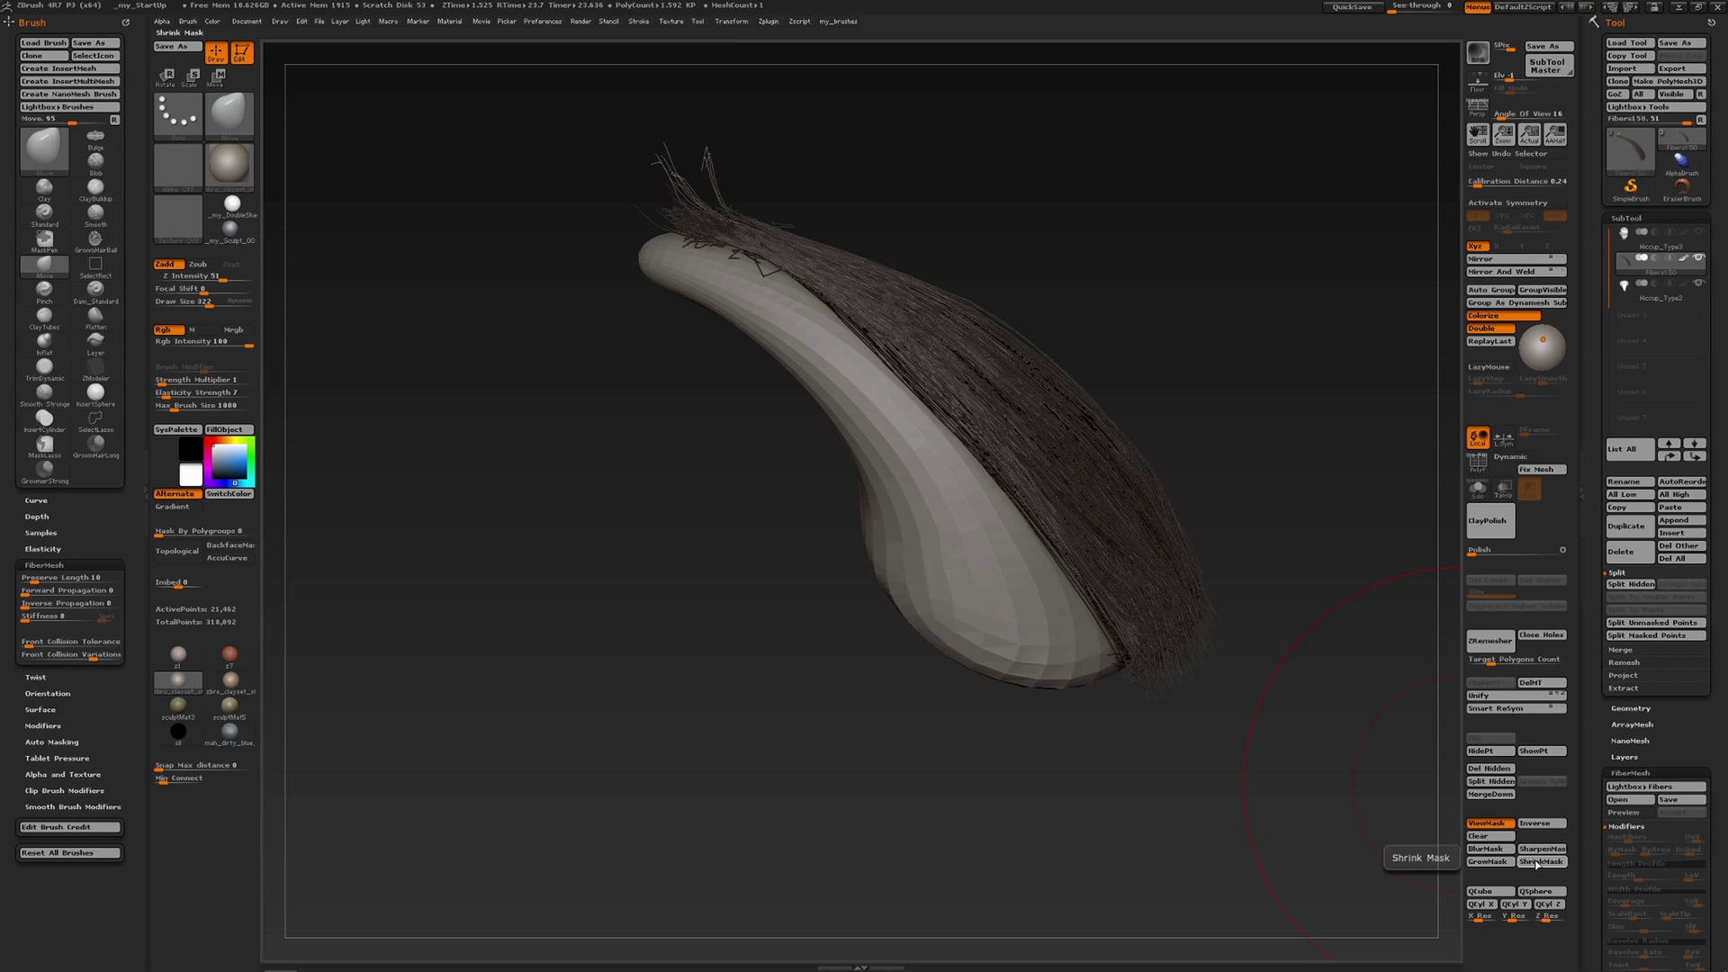
left_click(1537, 863)
left_click(1541, 862)
- Smooth the freed tip fibers and pull them down toward the horn's narrow tip, undoing the last stroke
key("shift")
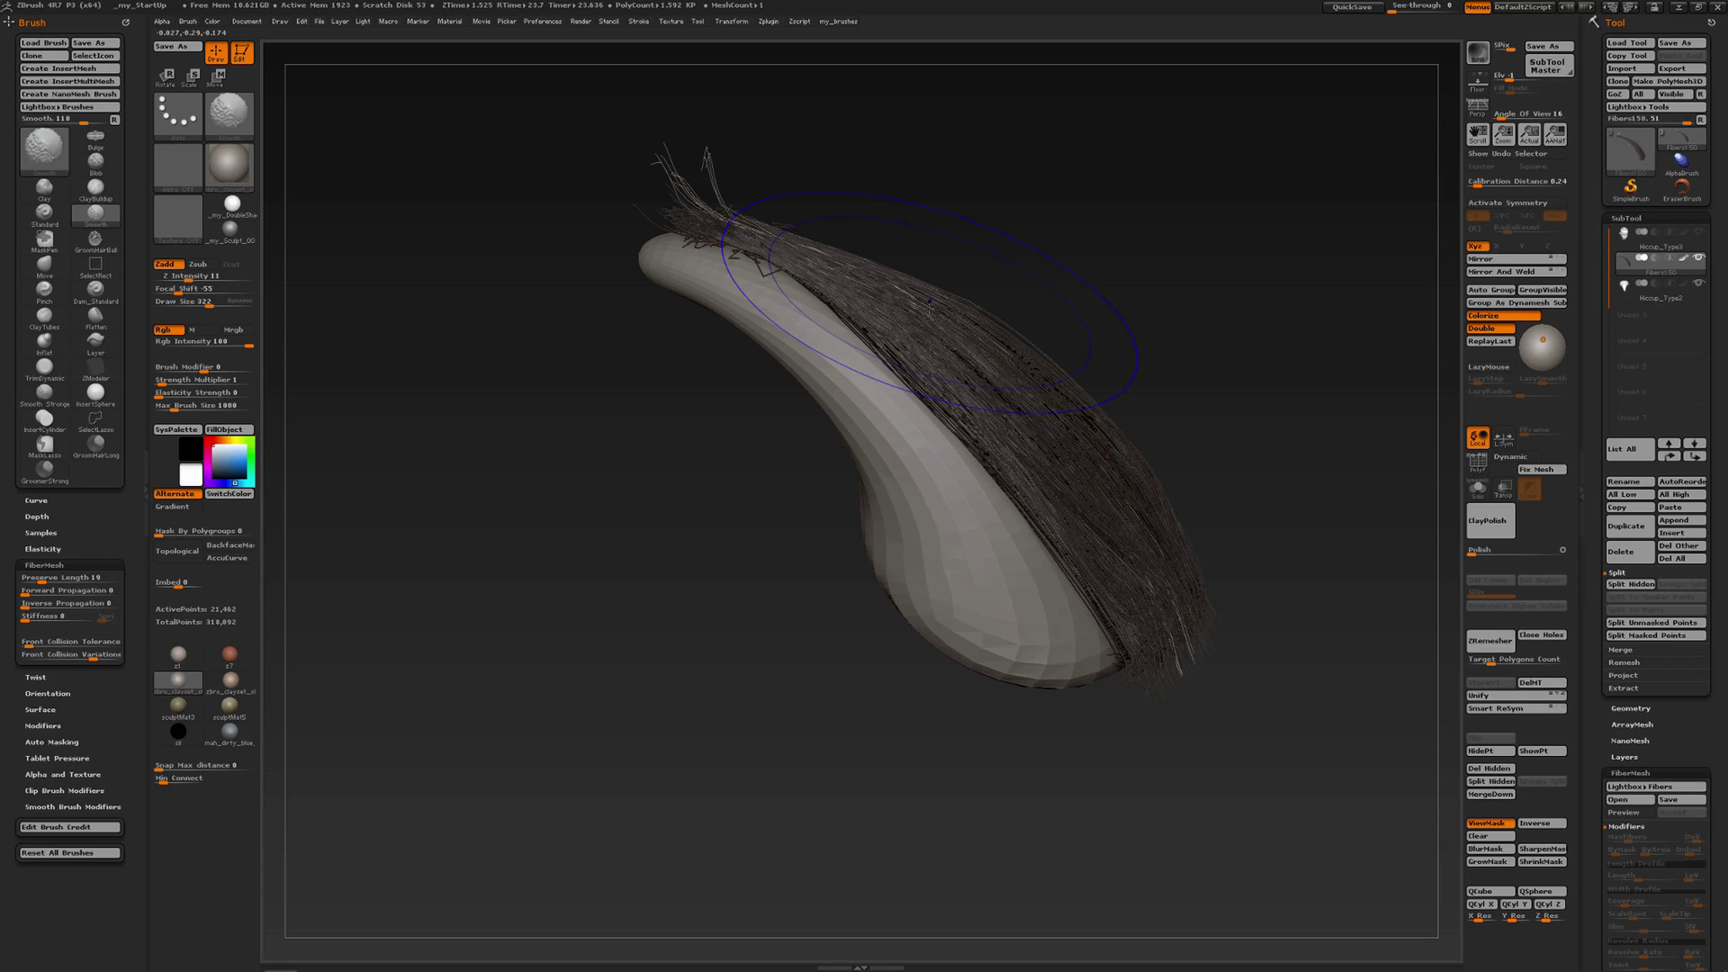
mouse_move(687, 162)
left_mouse_down()
mouse_move(707, 189)
mouse_move(775, 185)
mouse_move(700, 223)
left_mouse_up()
key("shift")
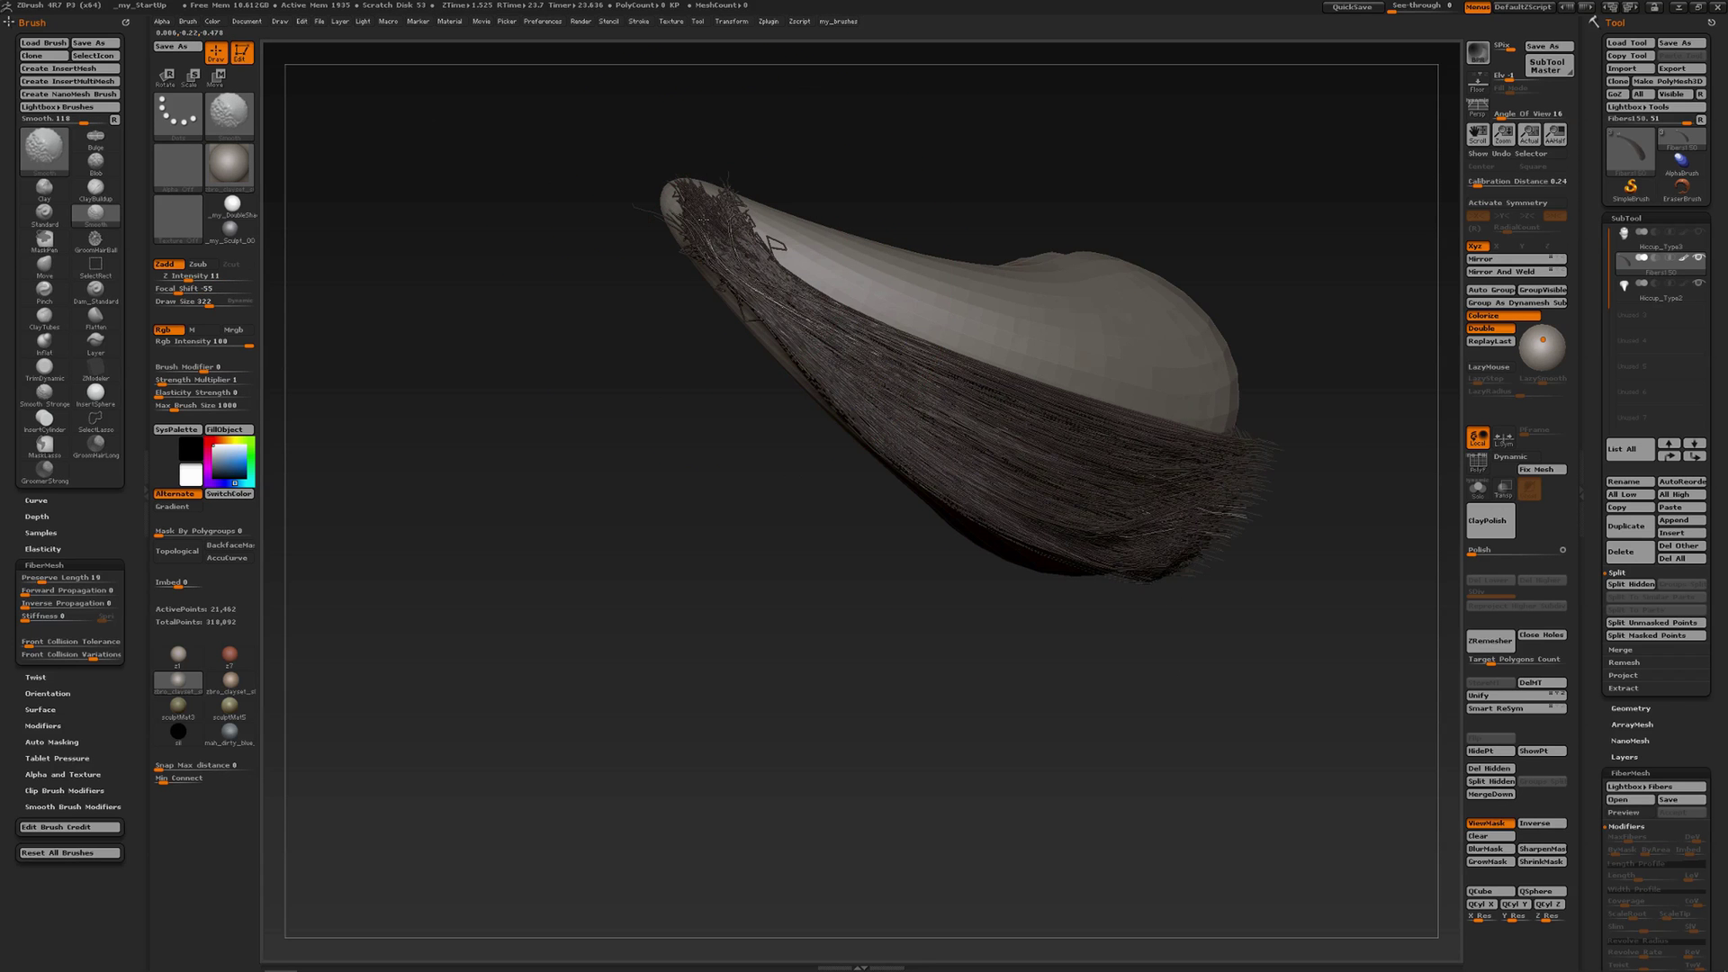
mouse_move(784, 312)
left_mouse_down()
mouse_move(706, 223)
mouse_move(688, 227)
mouse_move(735, 208)
left_mouse_up()
key("ctrl+z")
- Set the Draw Size to 200 and gather the tip fibers along the horn with move and smooth strokes
key("s")
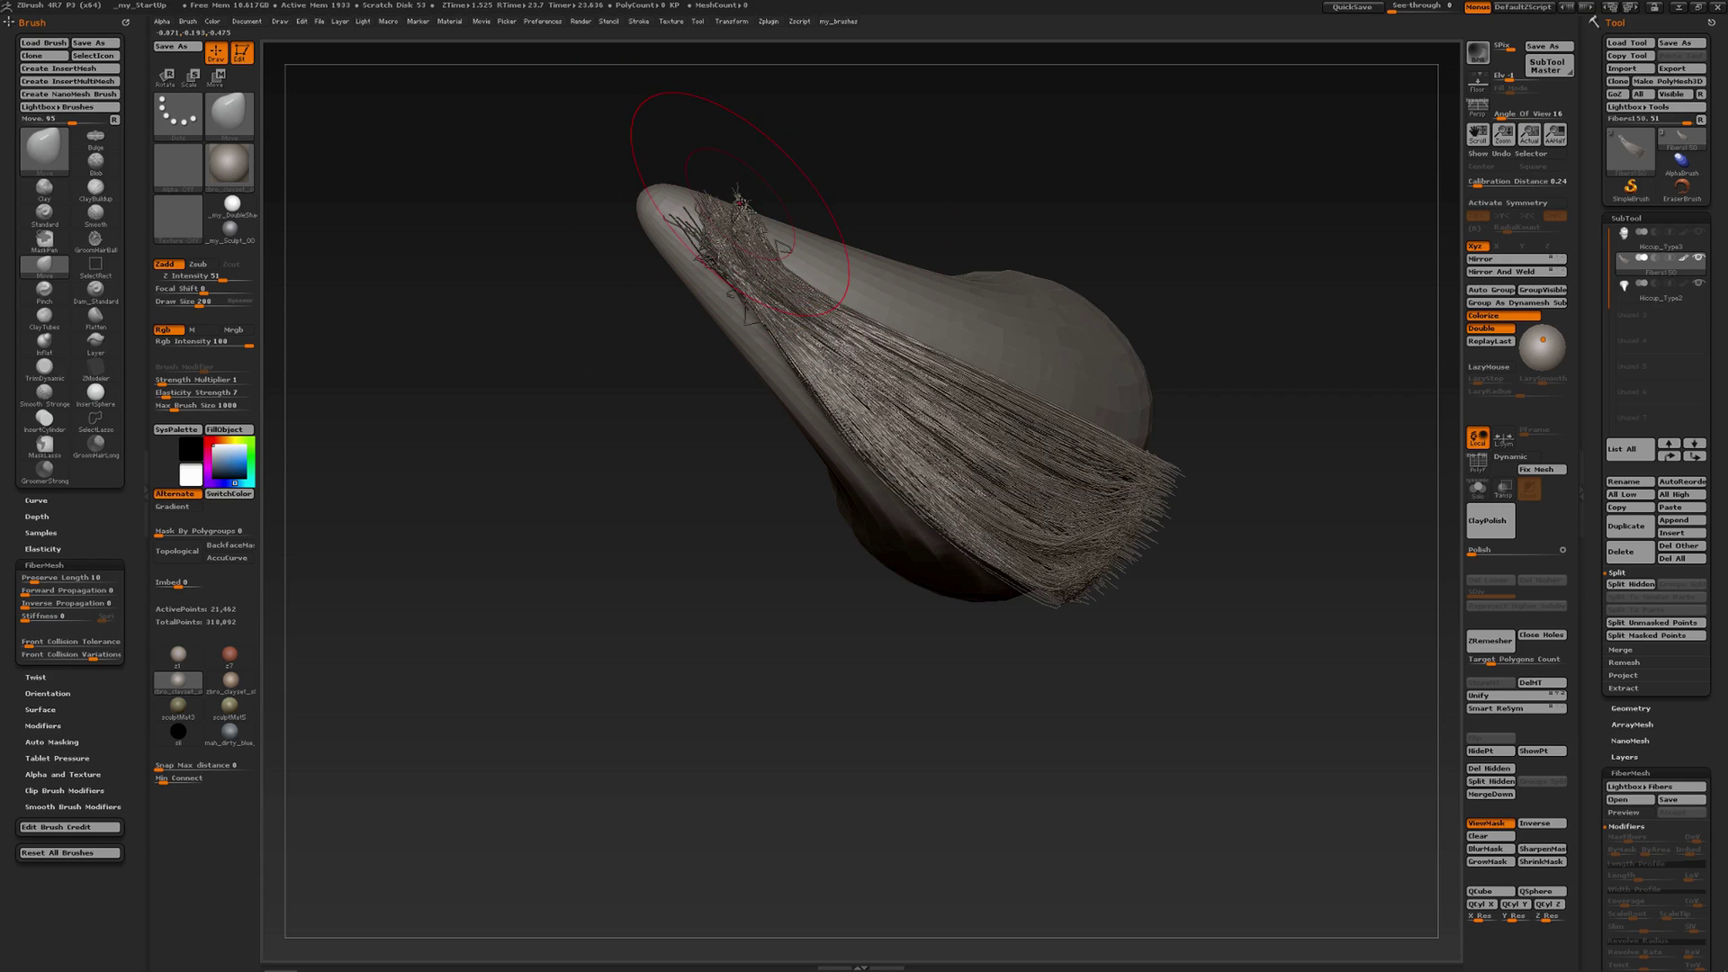
key("shift")
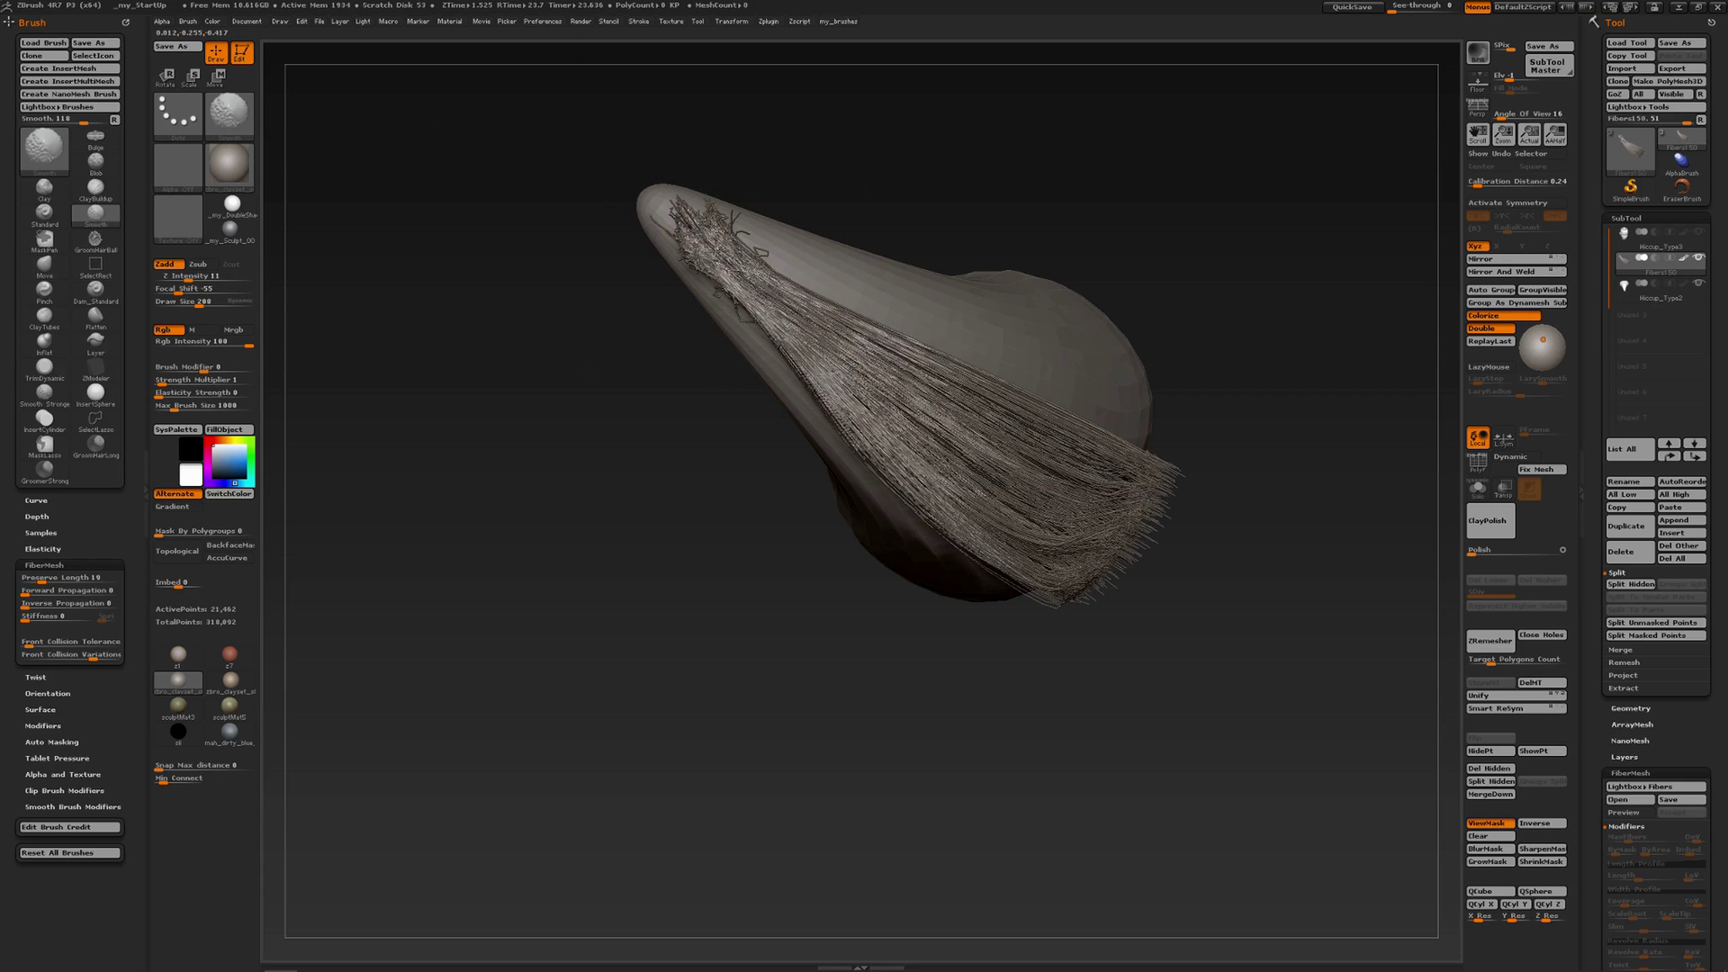
left_click_drag(720, 239, 788, 306, "shift")
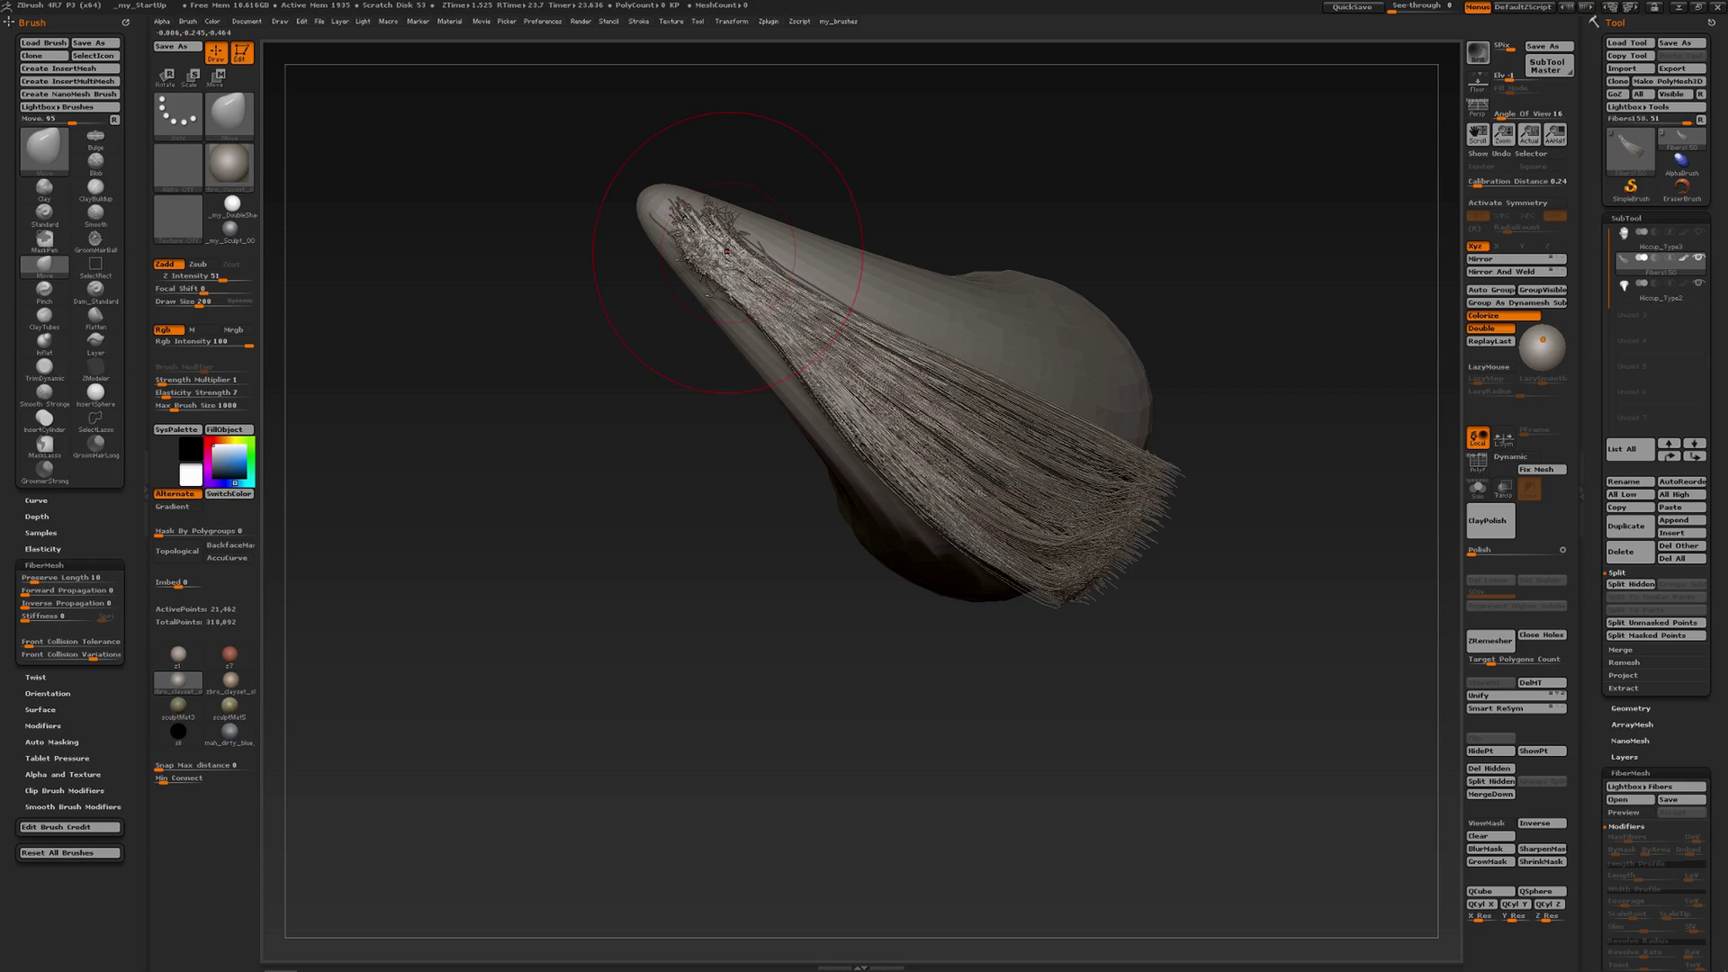
left_click_drag(725, 234, 783, 306, "shift")
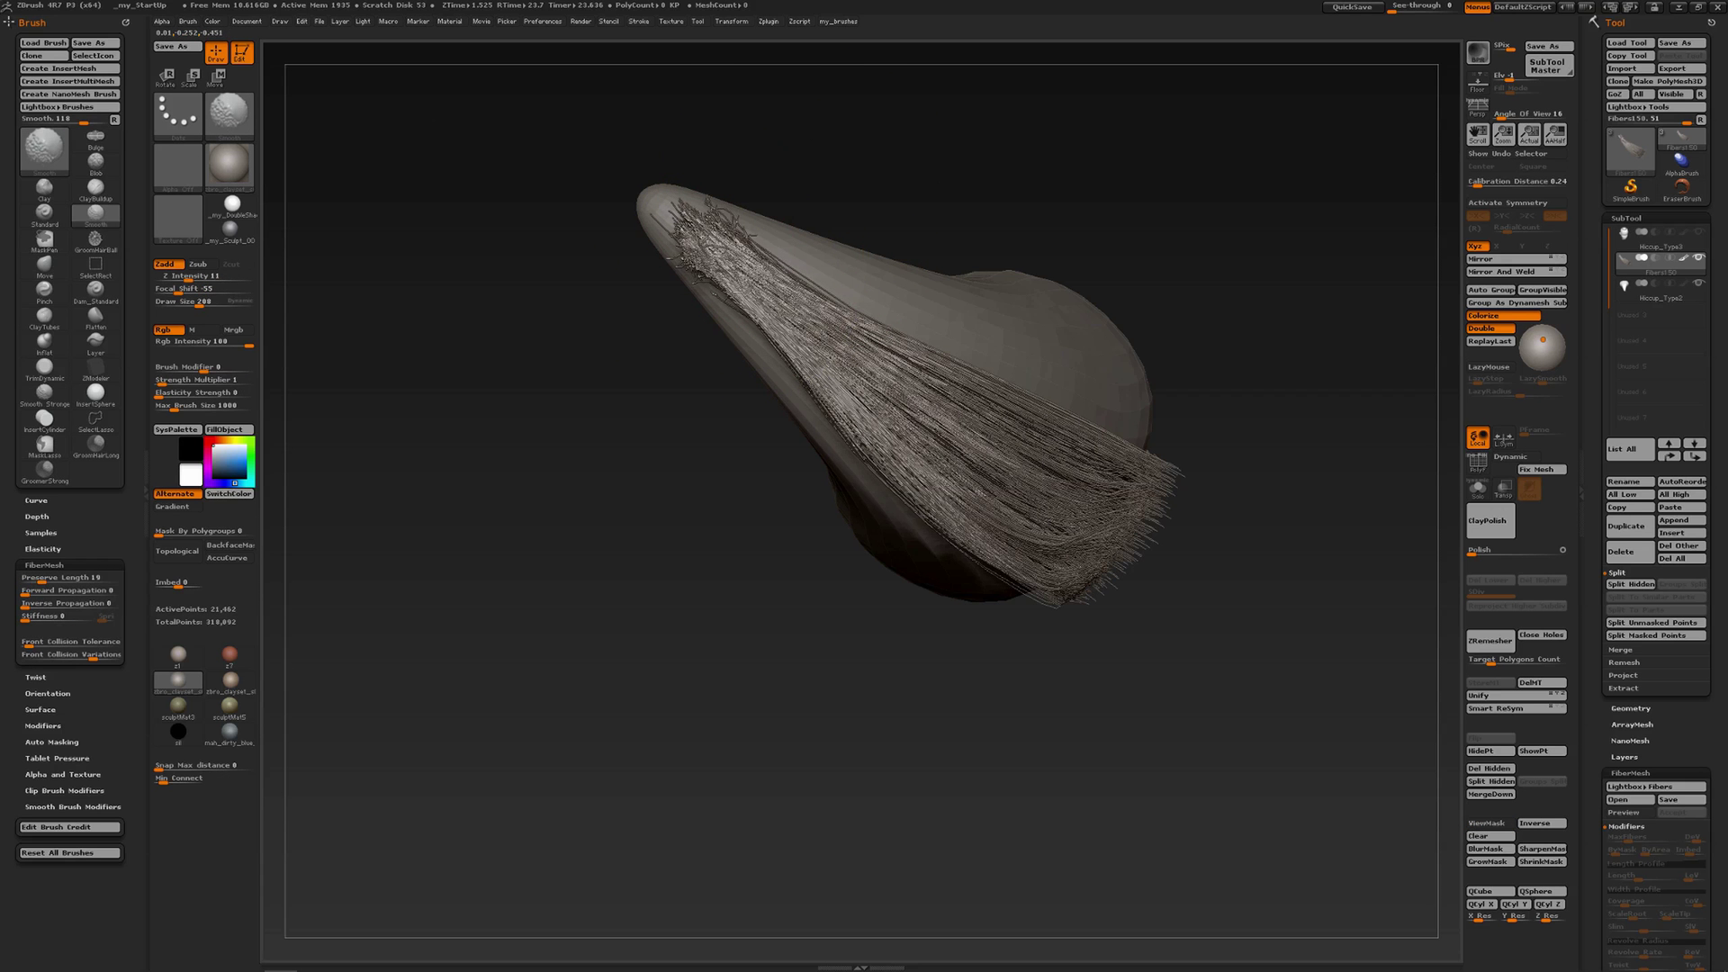
- Reshape the fibers near the horn's narrow end with move and smooth strokes so they follow the guide
mouse_move(665, 305)
left_mouse_down()
mouse_move(775, 181)
mouse_move(741, 258)
mouse_move(664, 276)
left_mouse_up()
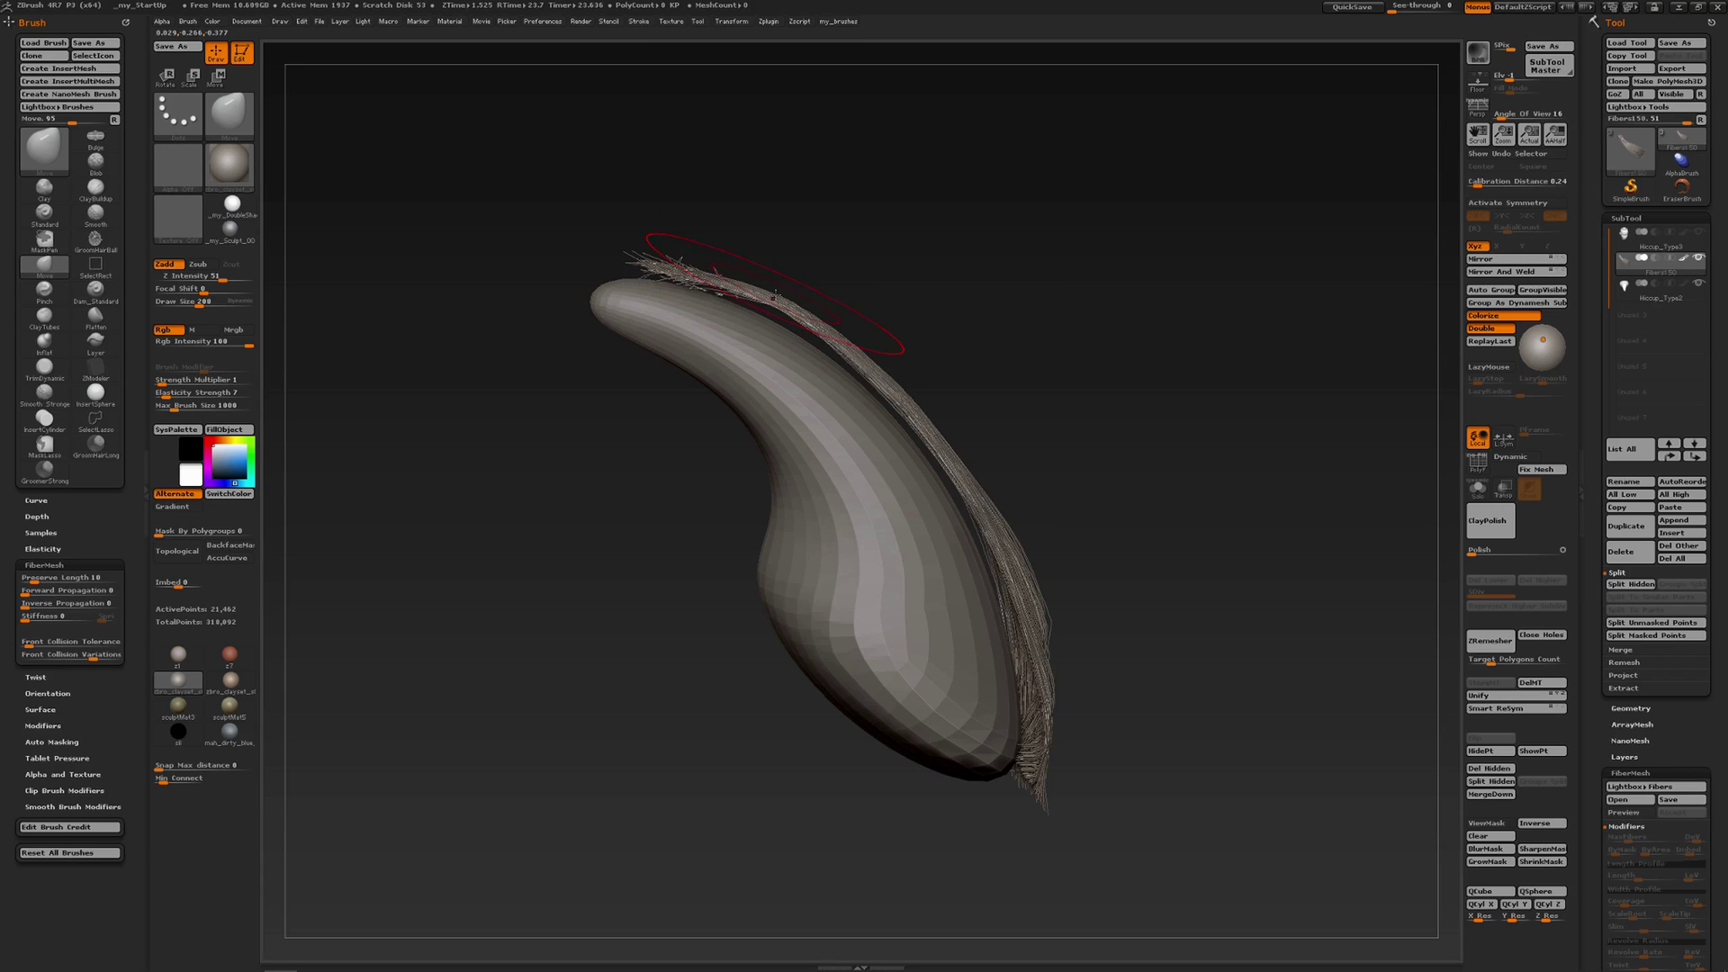
mouse_move(774, 288)
left_mouse_down()
mouse_move(765, 301)
mouse_move(821, 355)
mouse_move(733, 446)
left_mouse_up()
left_click_drag(752, 337, 725, 360, "shift")
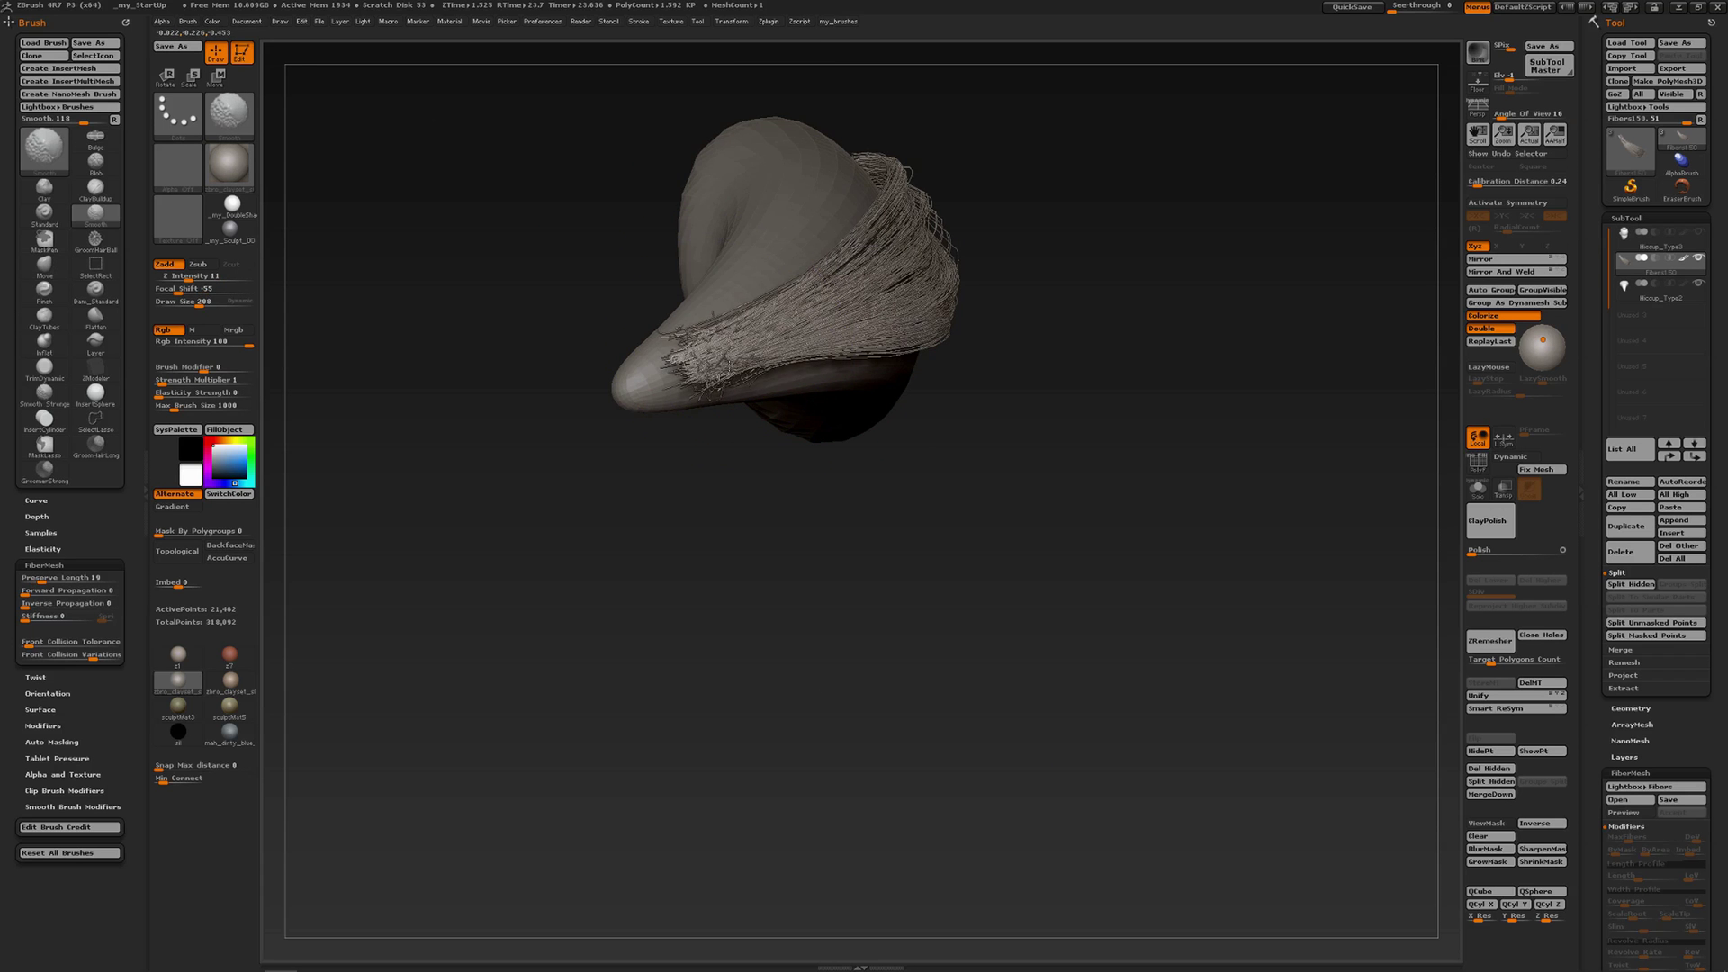
left_click_drag(747, 441, 731, 245)
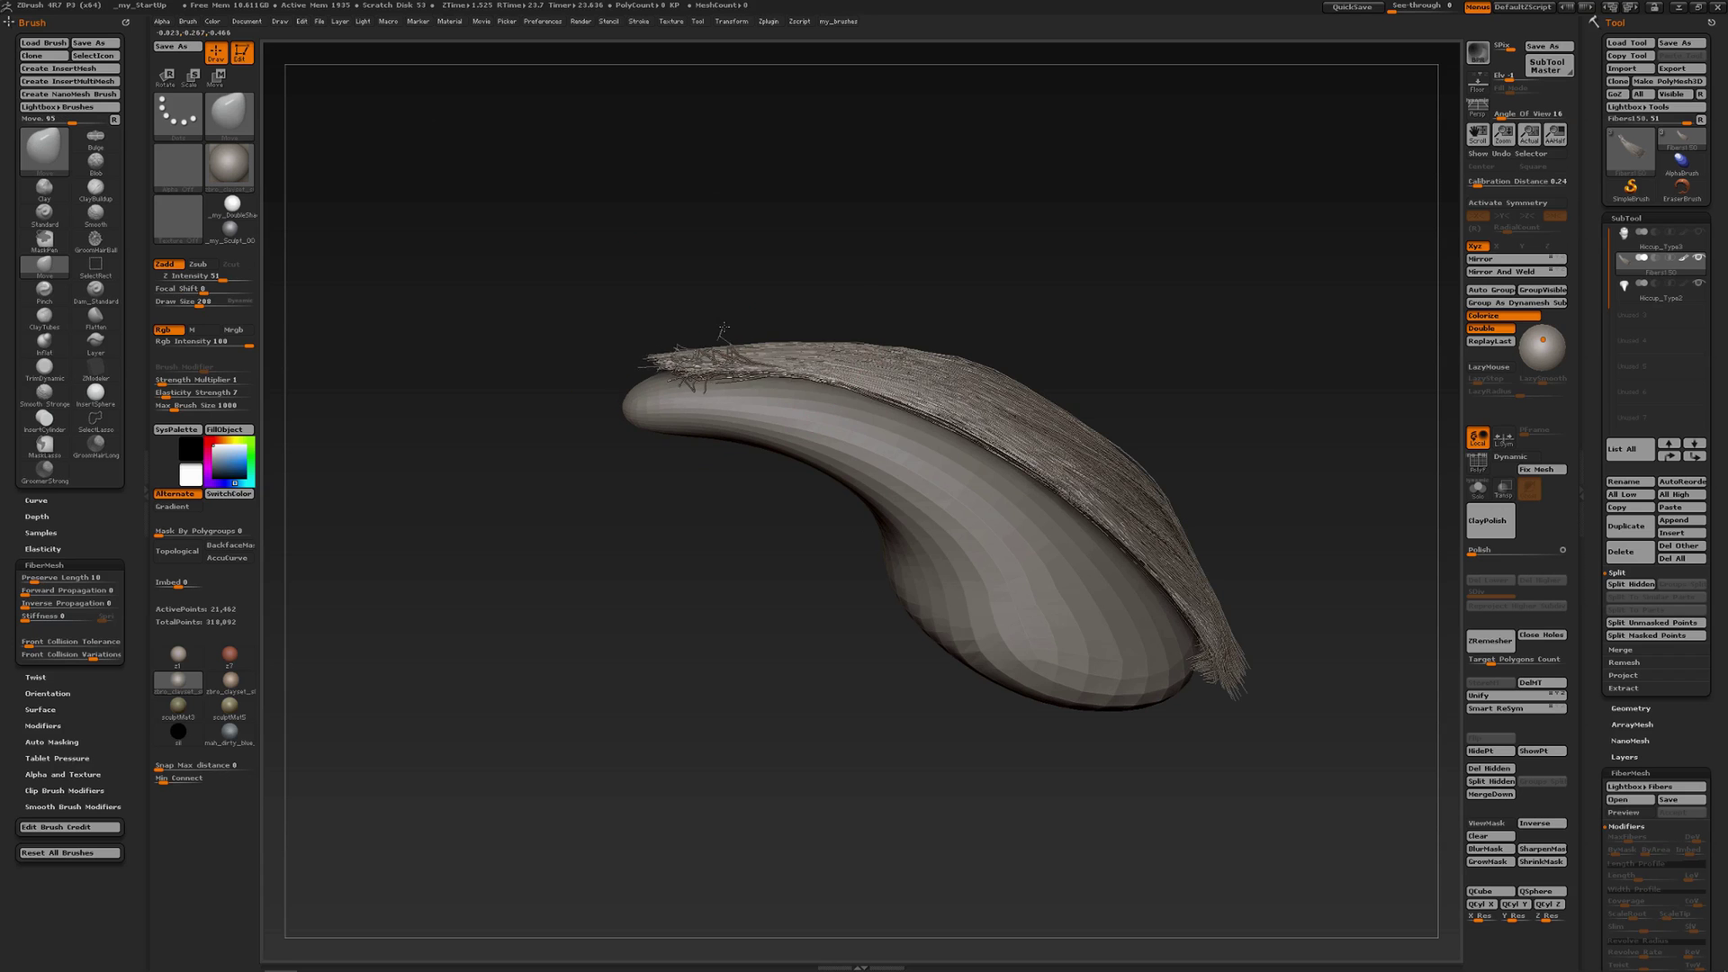
- Mask the stray fibers sticking up near the horn's narrow tip, then invert the mask and shrink it twice
left_click_drag(721, 331, 791, 340)
mouse_move(702, 303)
left_mouse_down("ctrl")
mouse_move(671, 369)
mouse_move(740, 393)
mouse_move(795, 357)
left_mouse_up("ctrl")
left_click(824, 337, "ctrl")
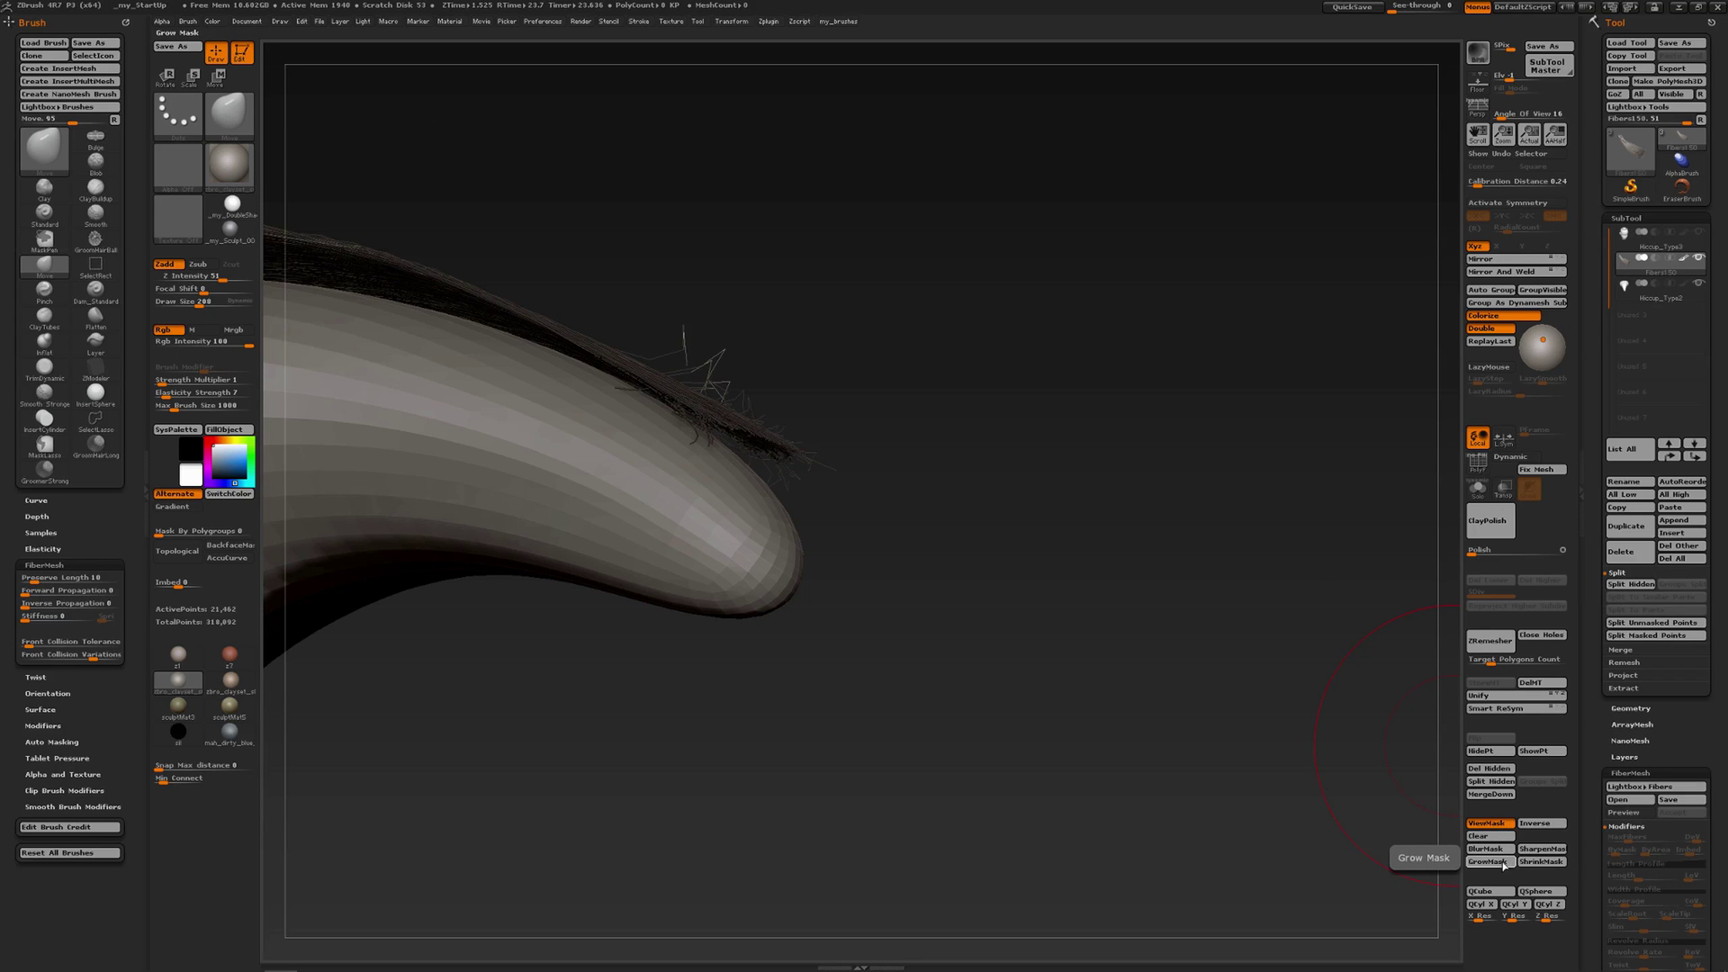
left_click(1534, 863)
left_click(1534, 862)
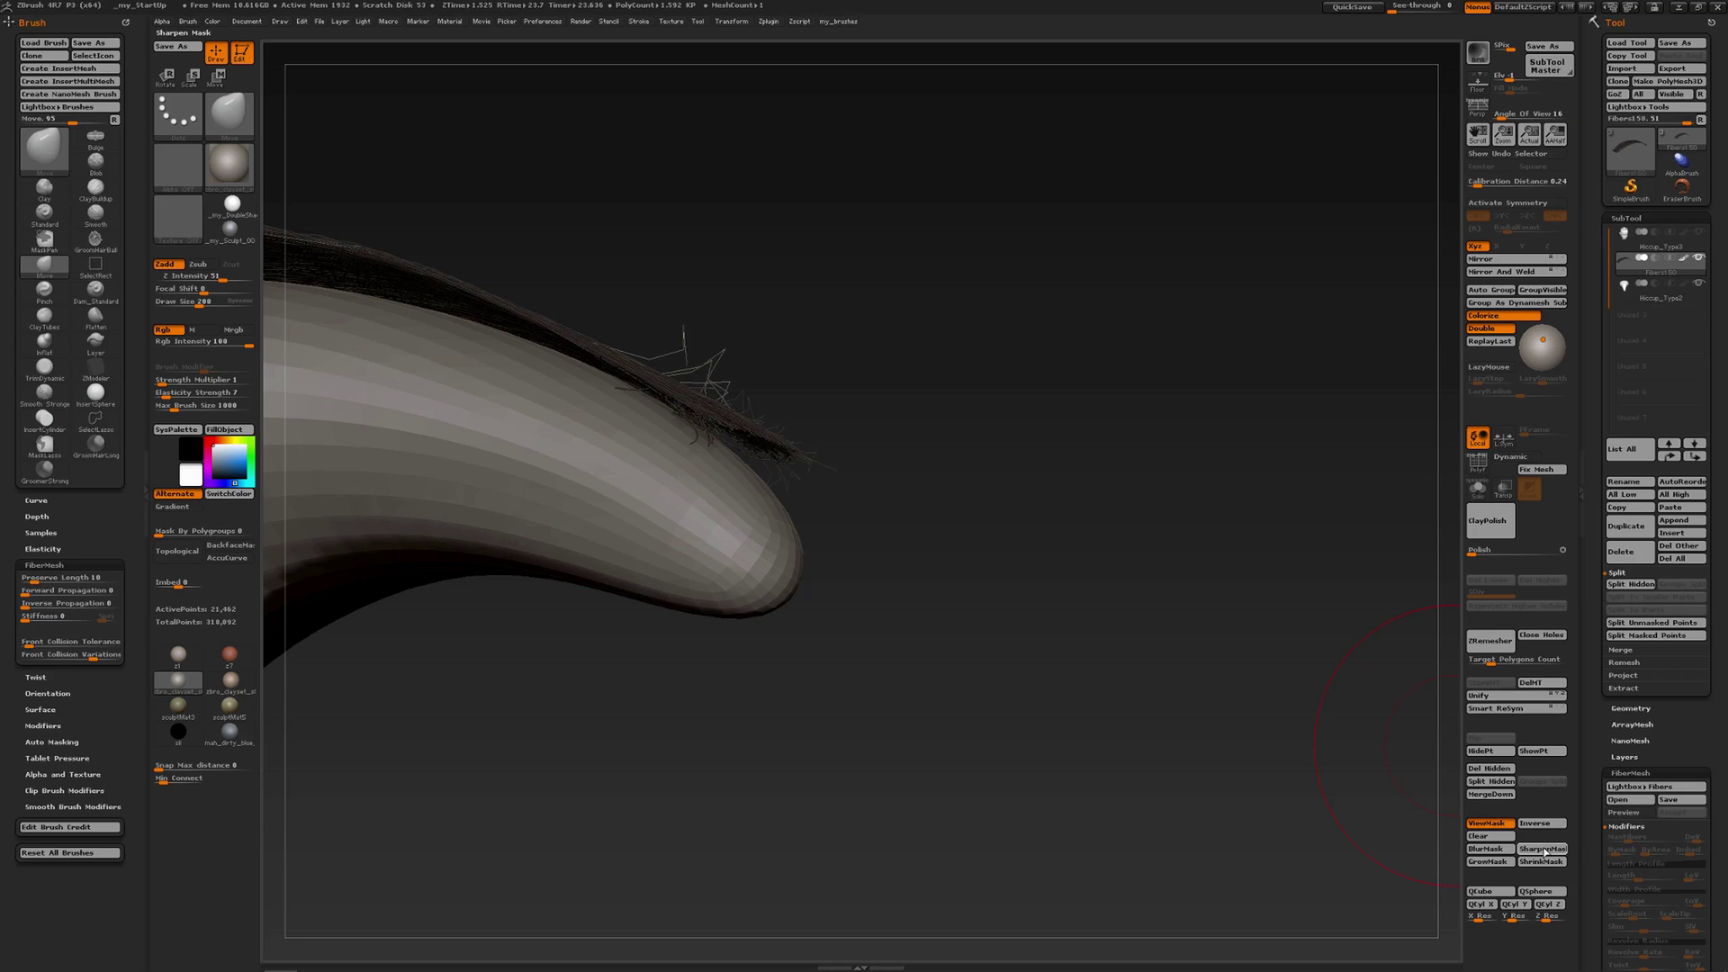
- Smooth the unmasked stray fibers down into the strand at the horn's narrow tip
mouse_move(694, 327)
left_mouse_down("shift")
mouse_move(682, 361)
mouse_move(630, 347)
mouse_move(656, 353)
mouse_move(657, 389)
left_mouse_up("shift")
mouse_move(664, 392)
right_mouse_down()
mouse_move(576, 387)
mouse_move(665, 394)
right_mouse_up()
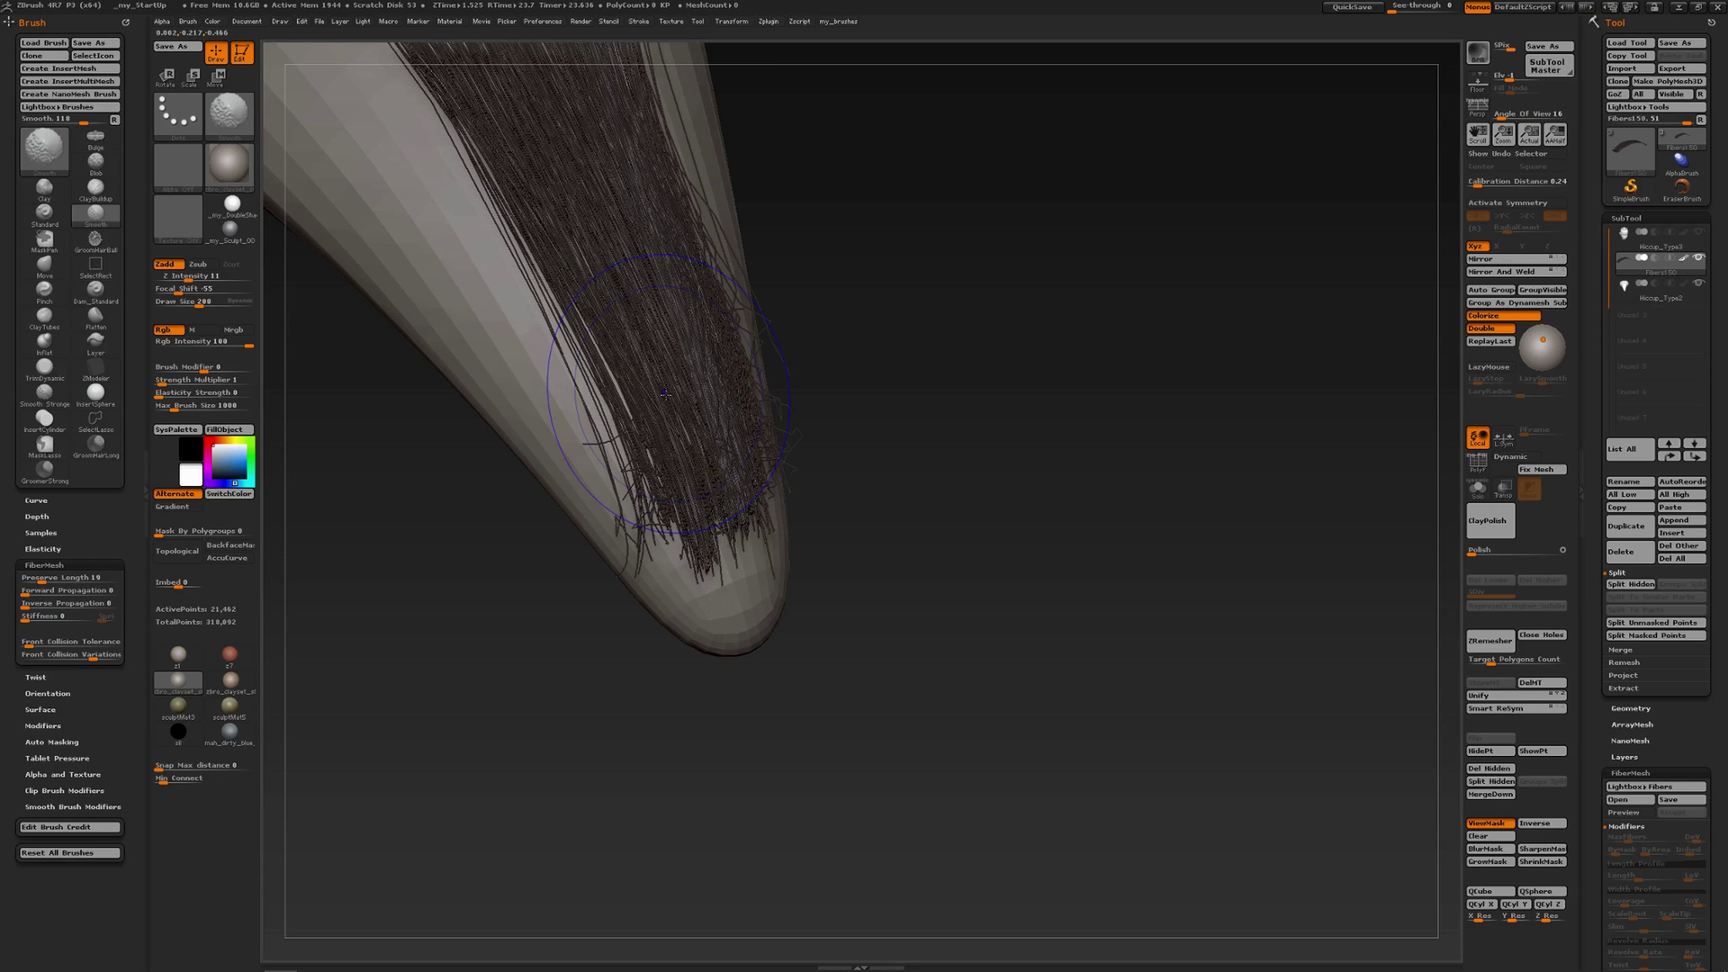
left_click_drag(638, 363, 663, 379, "shift")
right_click_drag(665, 379, 681, 359)
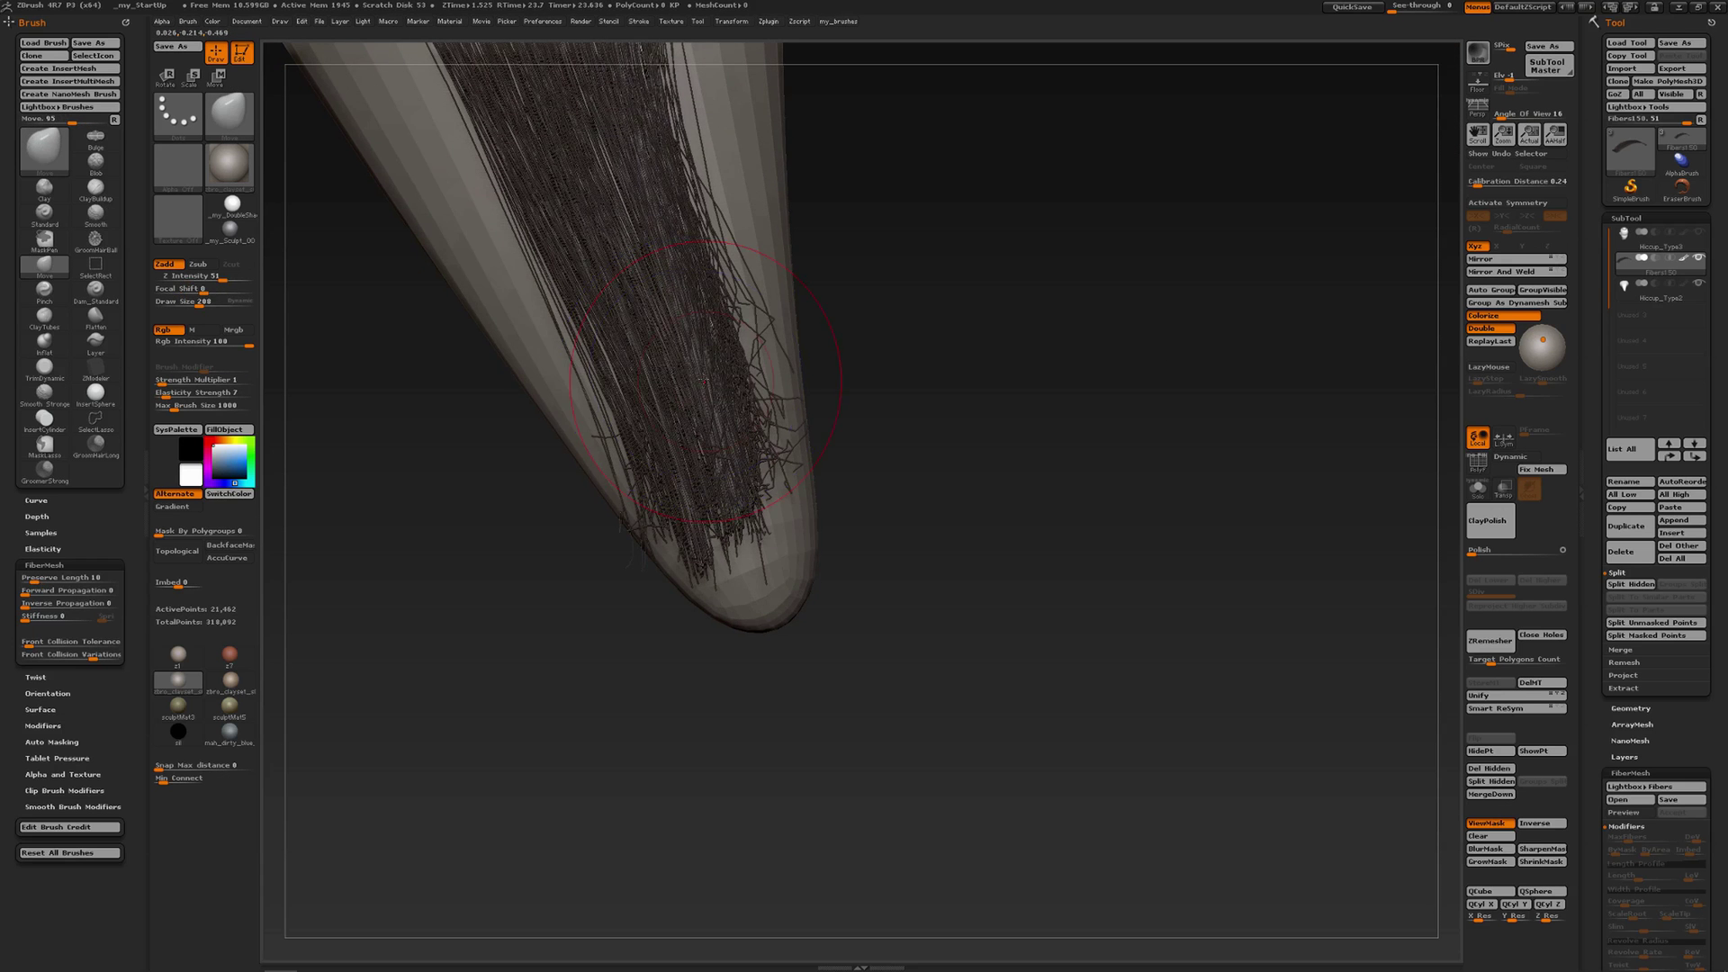
left_click_drag(677, 357, 658, 337, "shift")
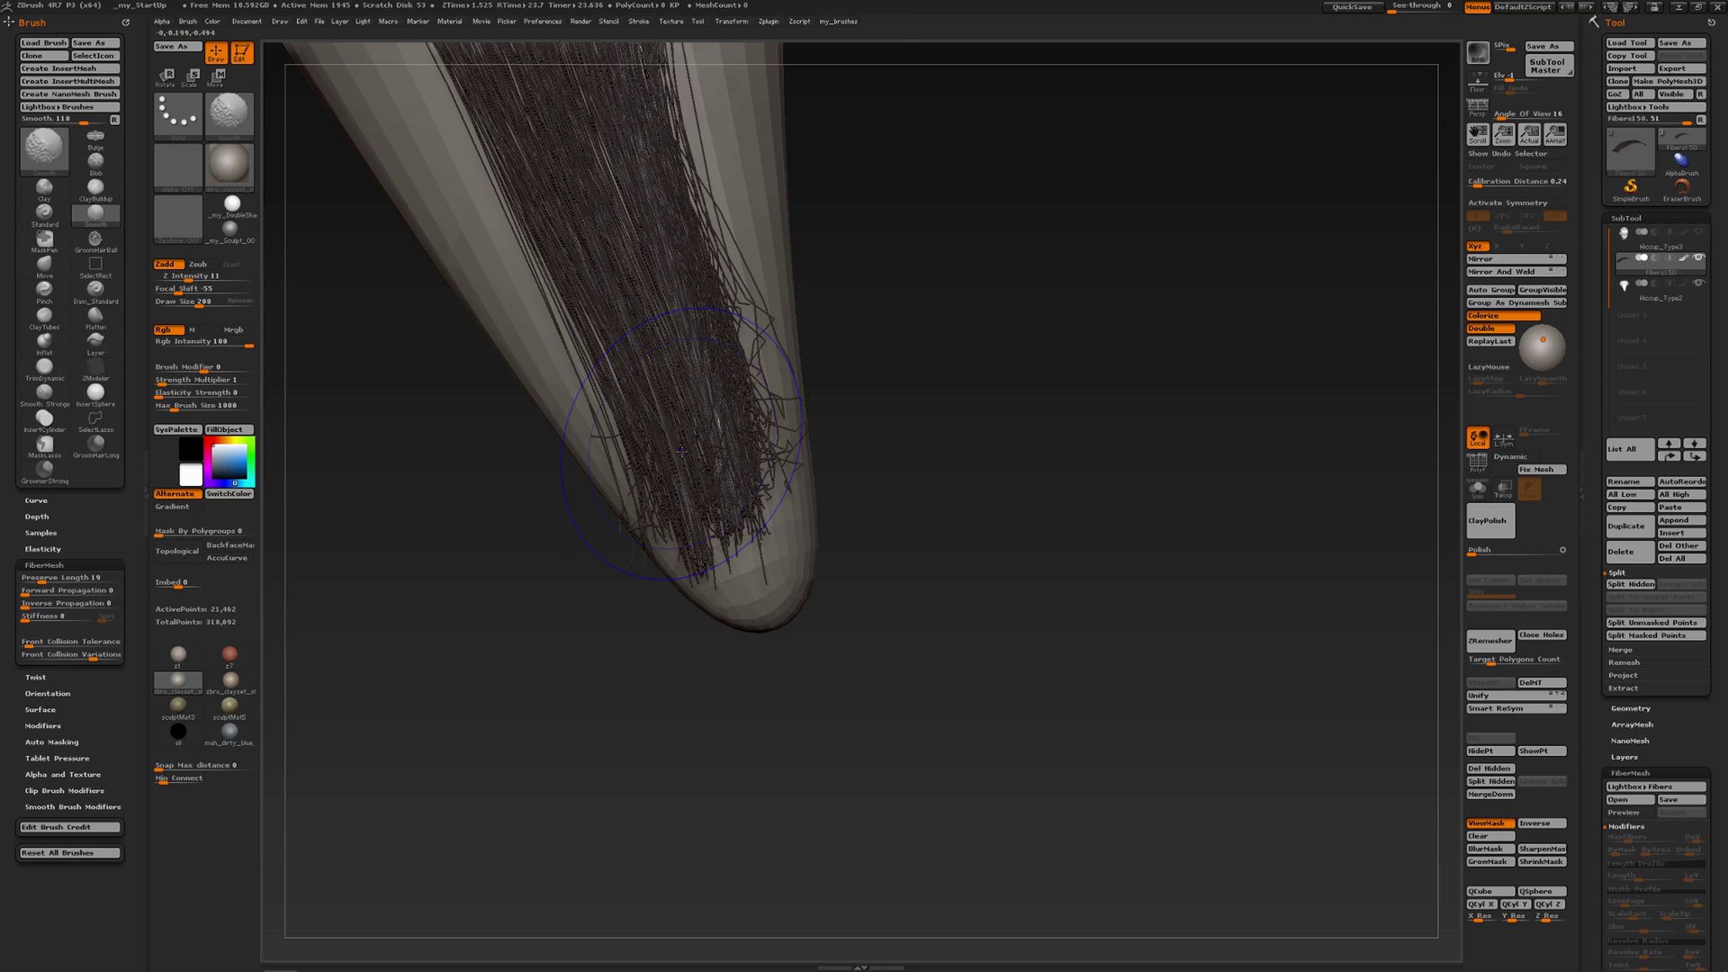
left_click_drag(682, 451, 687, 459, "shift")
mouse_move(688, 459)
right_mouse_down()
mouse_move(652, 452)
mouse_move(688, 291)
right_mouse_up()
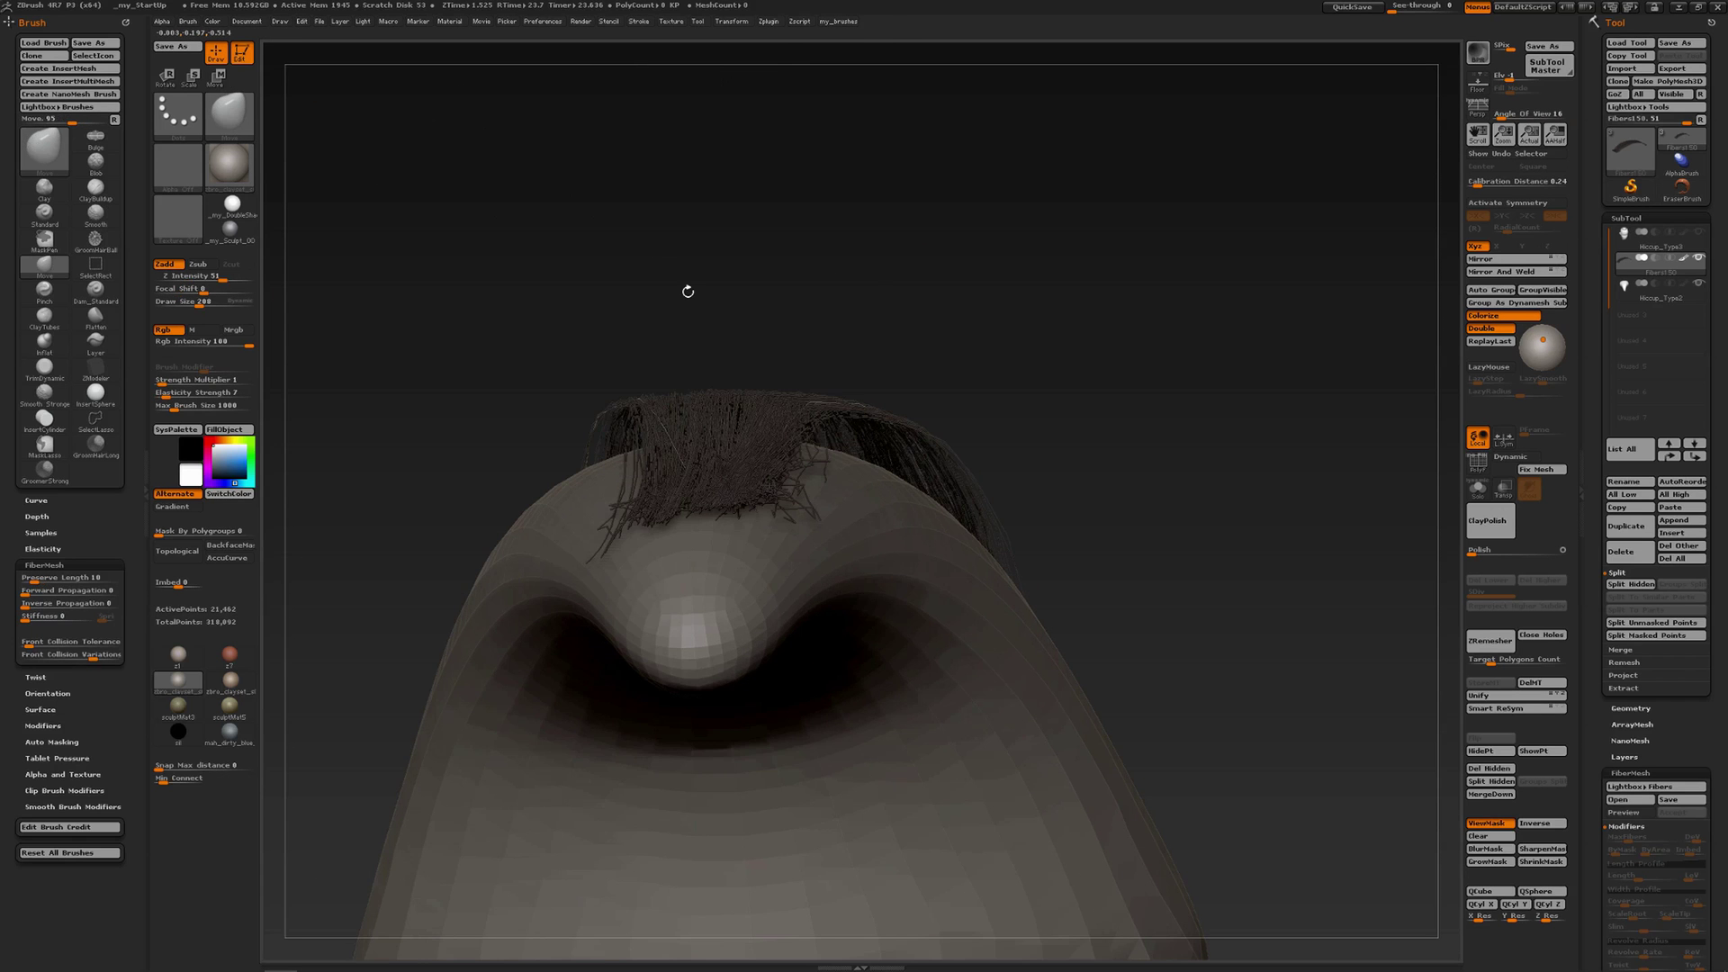
- Set the Draw Size to 119 and push the stray fiber ends on both sides of the tip inward
mouse_move(740, 259)
left_mouse_down()
mouse_move(821, 509)
mouse_move(776, 497)
mouse_move(757, 534)
left_mouse_up()
key("s")
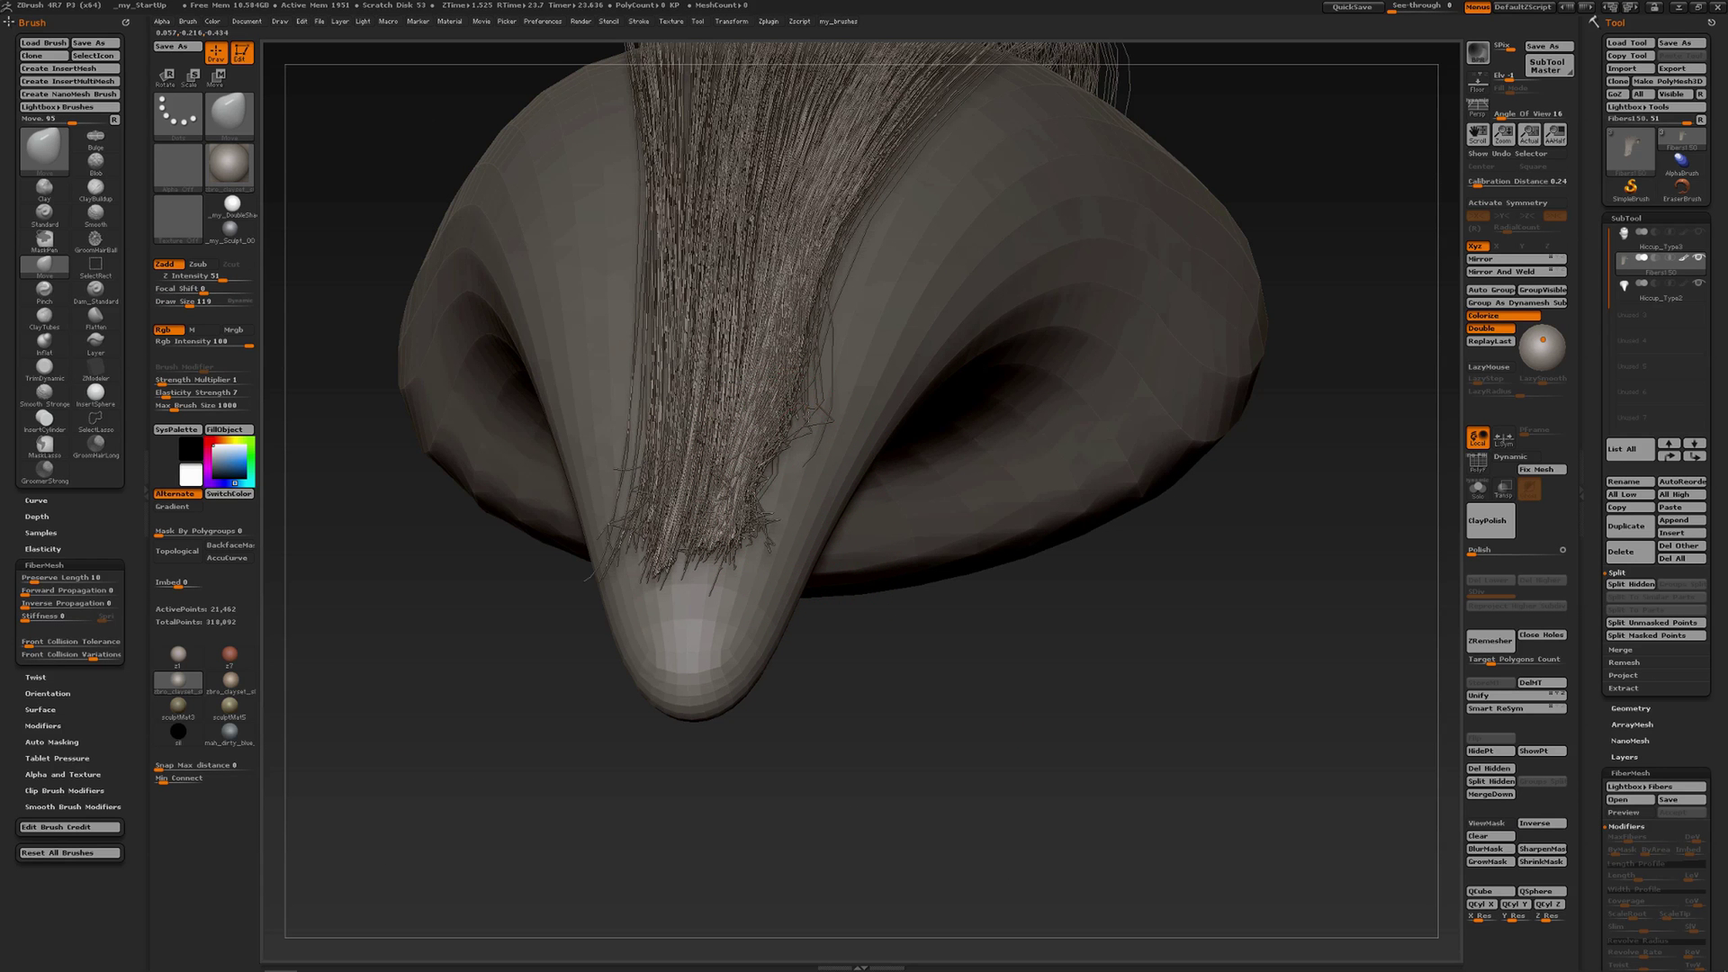
mouse_move(817, 370)
left_mouse_down()
mouse_move(787, 351)
mouse_move(807, 405)
mouse_move(781, 420)
left_mouse_up()
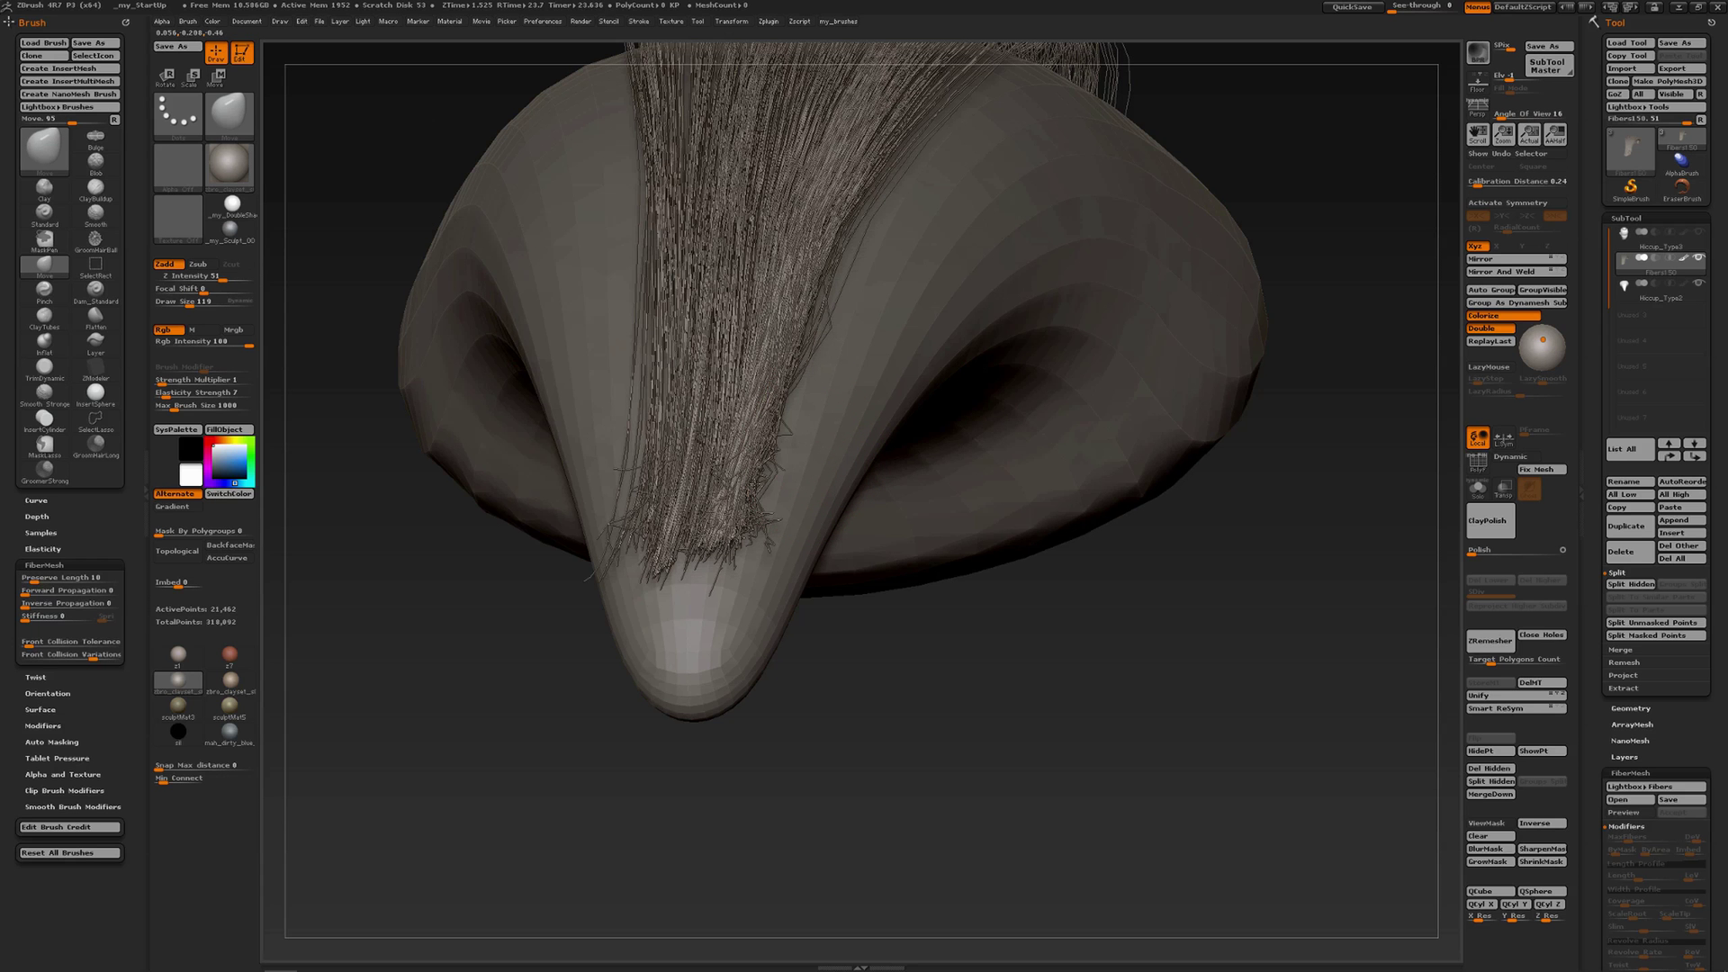
left_click_drag(786, 520, 749, 524)
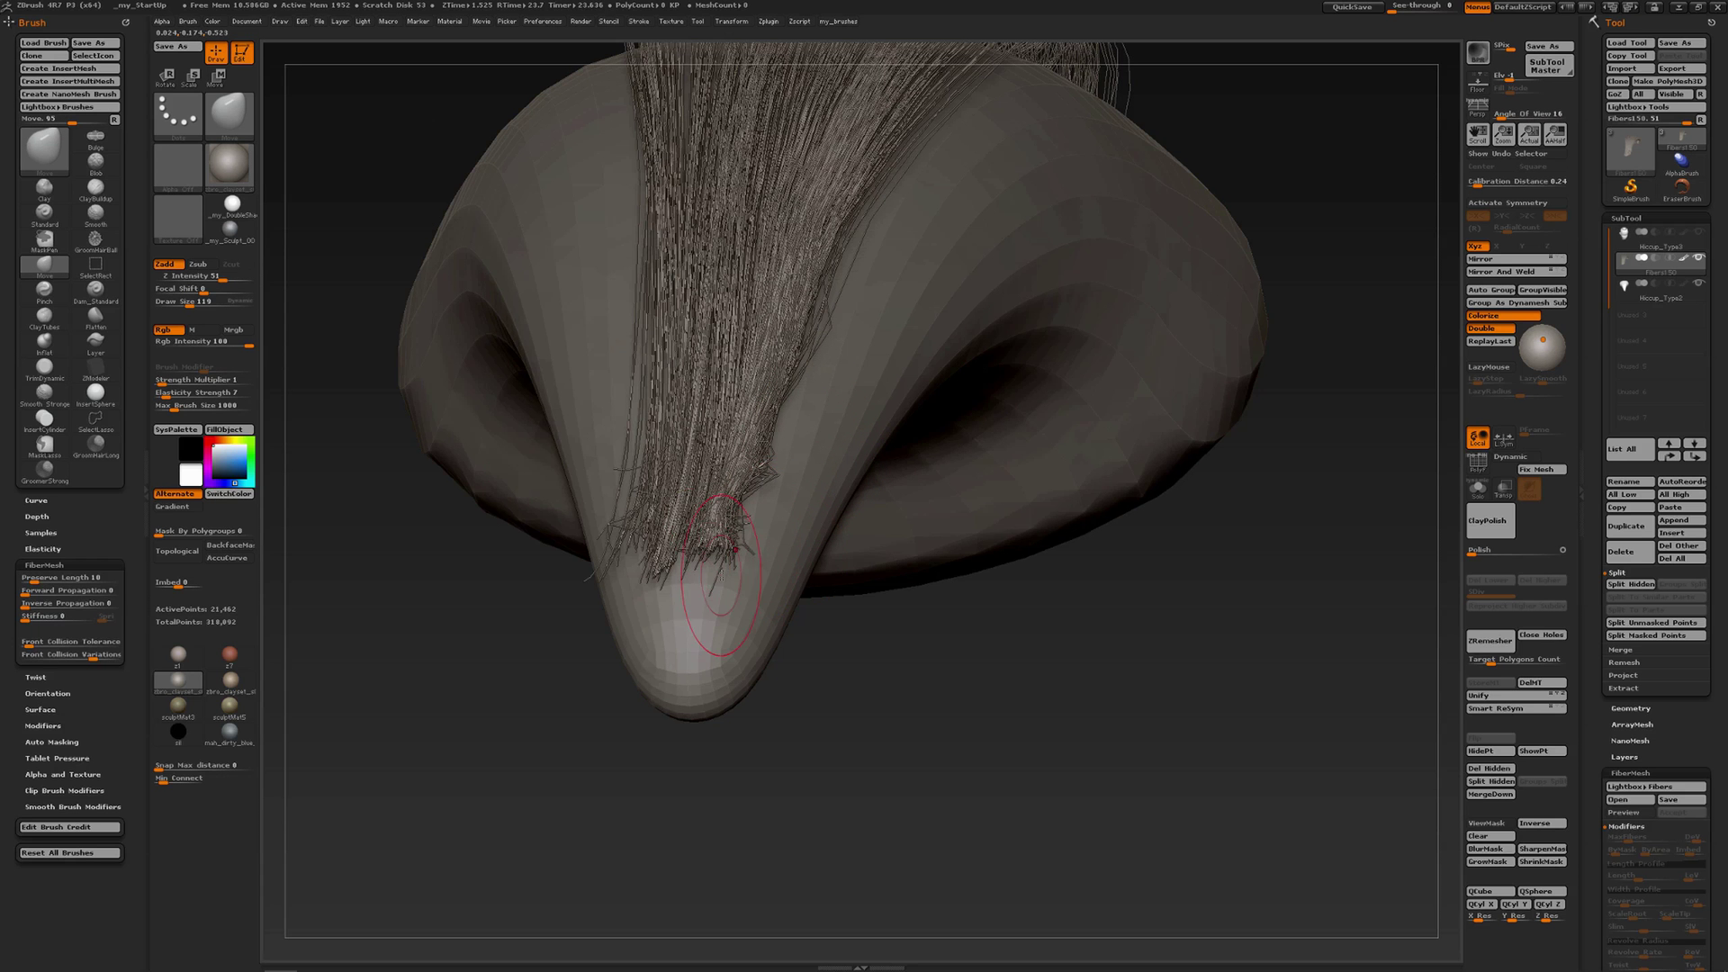
left_click_drag(708, 586, 691, 556)
right_click_drag(669, 560, 837, 555)
mouse_move(601, 531)
left_mouse_down()
mouse_move(632, 524)
mouse_move(636, 579)
mouse_move(637, 526)
left_mouse_up()
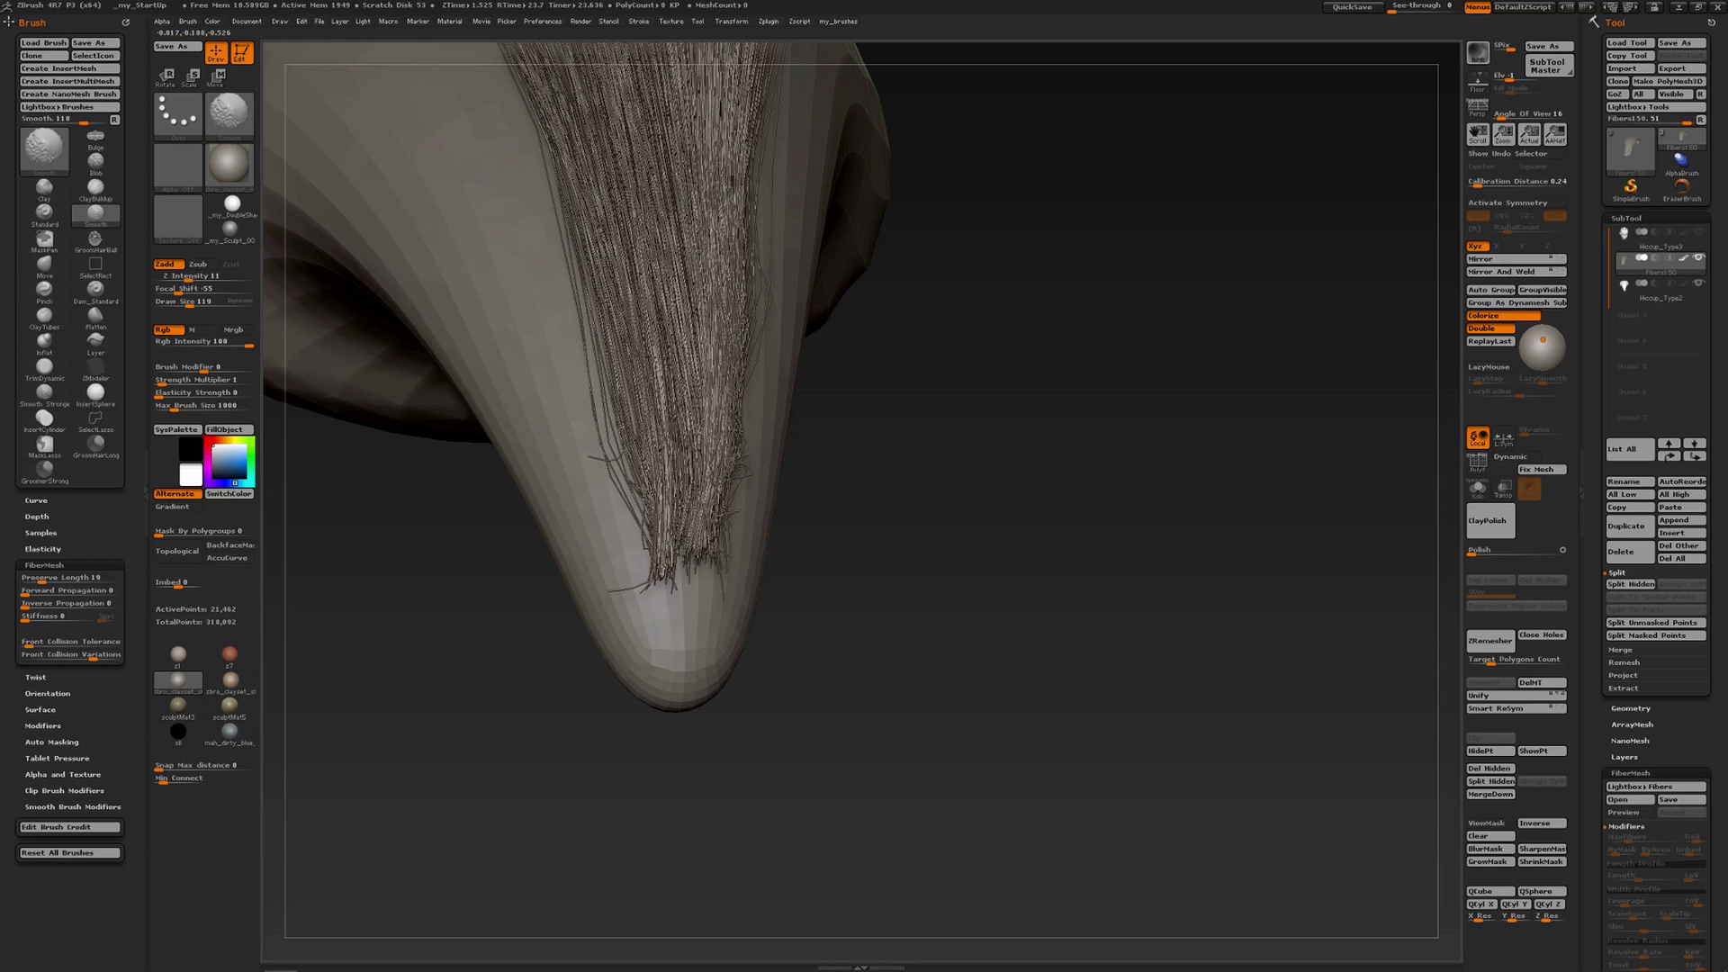
- Smooth the gathered tip fibers and the strand's upper surface along the horn's narrow end
right_click_drag(720, 396, 720, 297)
mouse_move(698, 342)
left_mouse_down("shift")
mouse_move(697, 414)
mouse_move(675, 405)
left_mouse_up("shift")
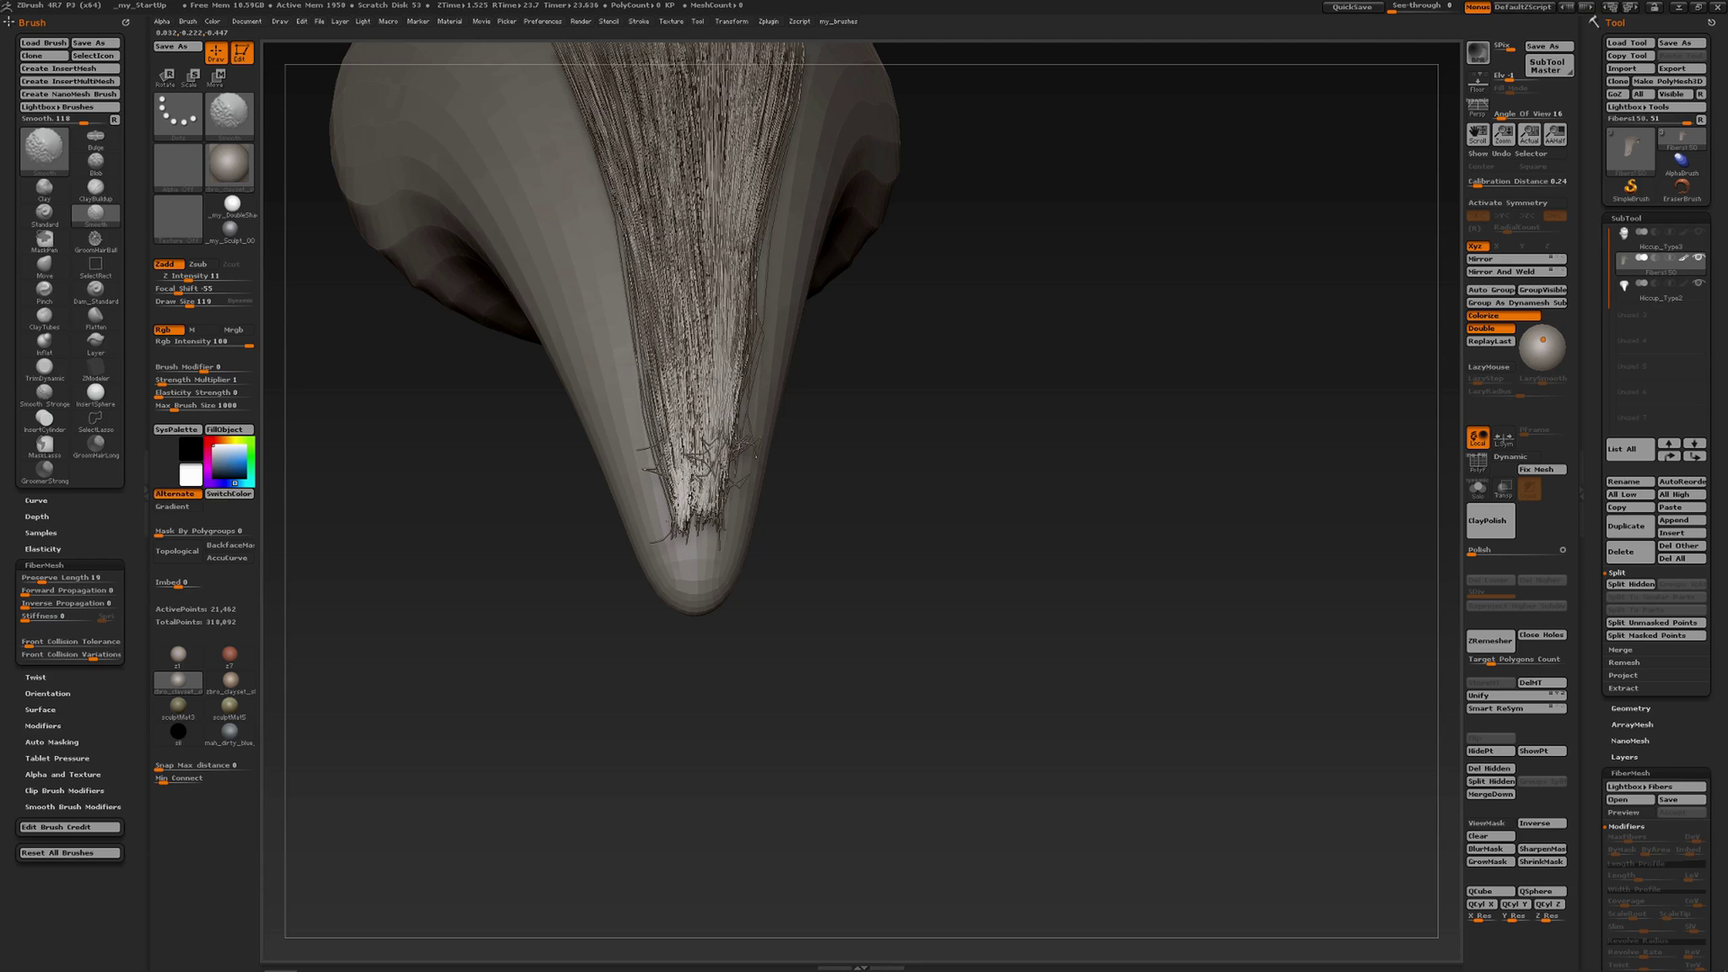
mouse_move(682, 498)
right_mouse_down()
mouse_move(698, 351)
mouse_move(765, 435)
mouse_move(725, 440)
mouse_move(763, 475)
right_mouse_up()
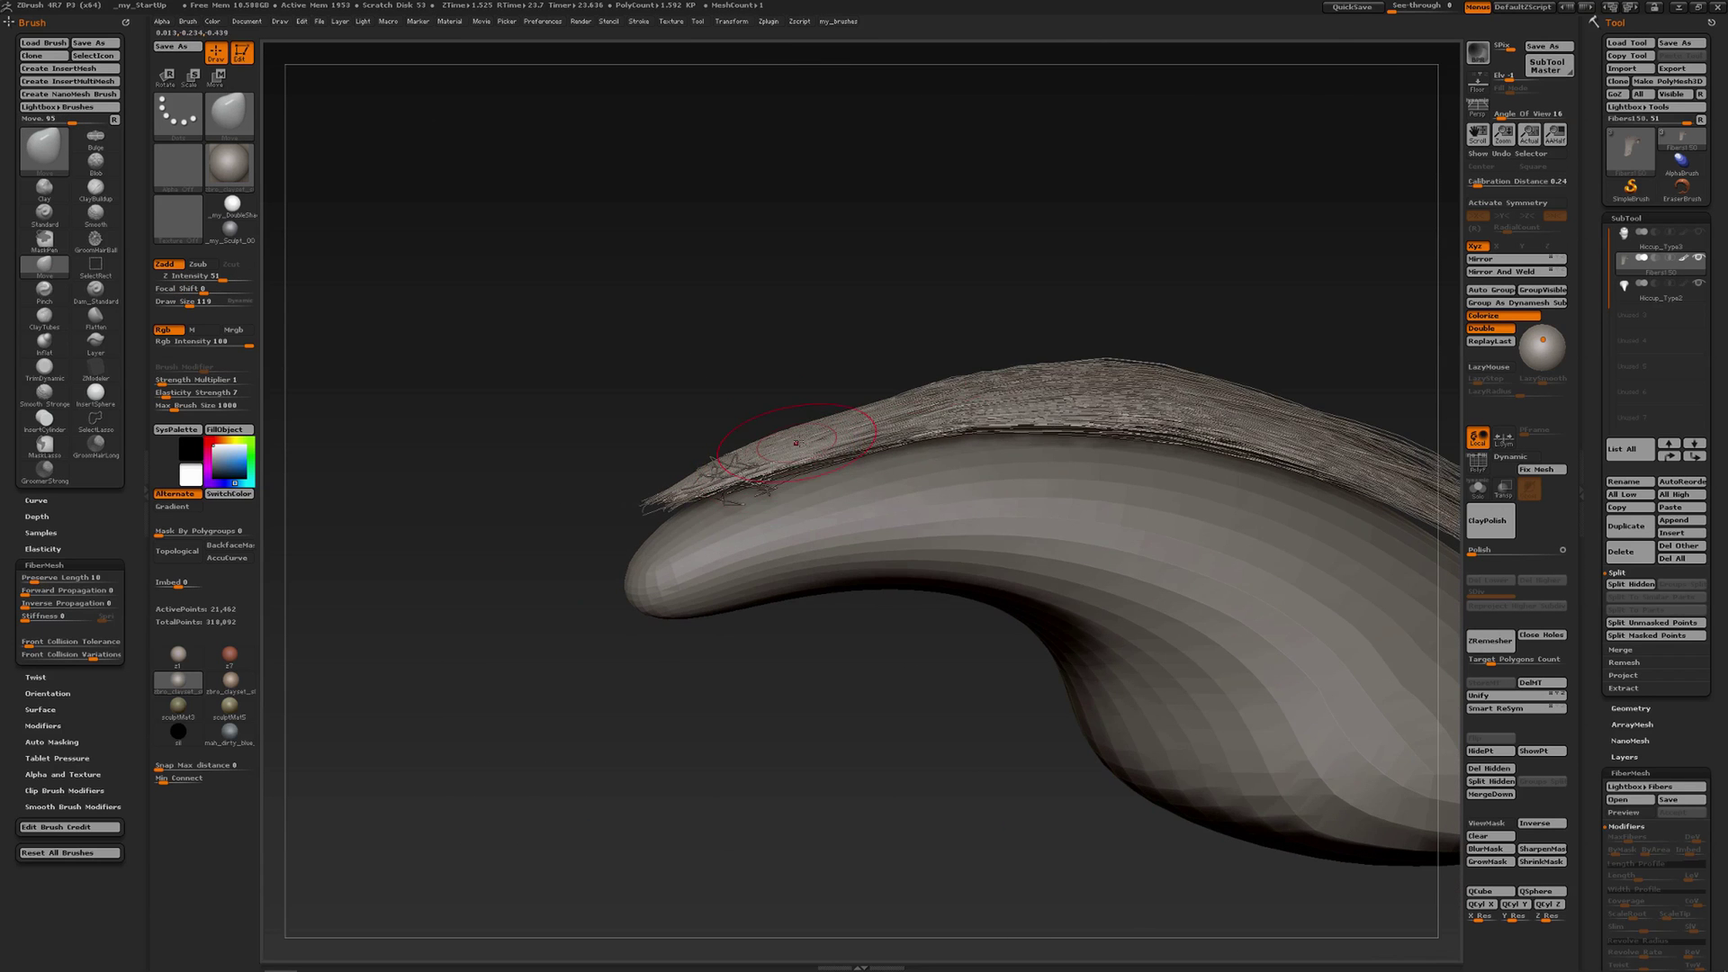
mouse_move(771, 374)
left_mouse_down("shift")
mouse_move(1103, 373)
mouse_move(909, 395)
left_mouse_up("shift")
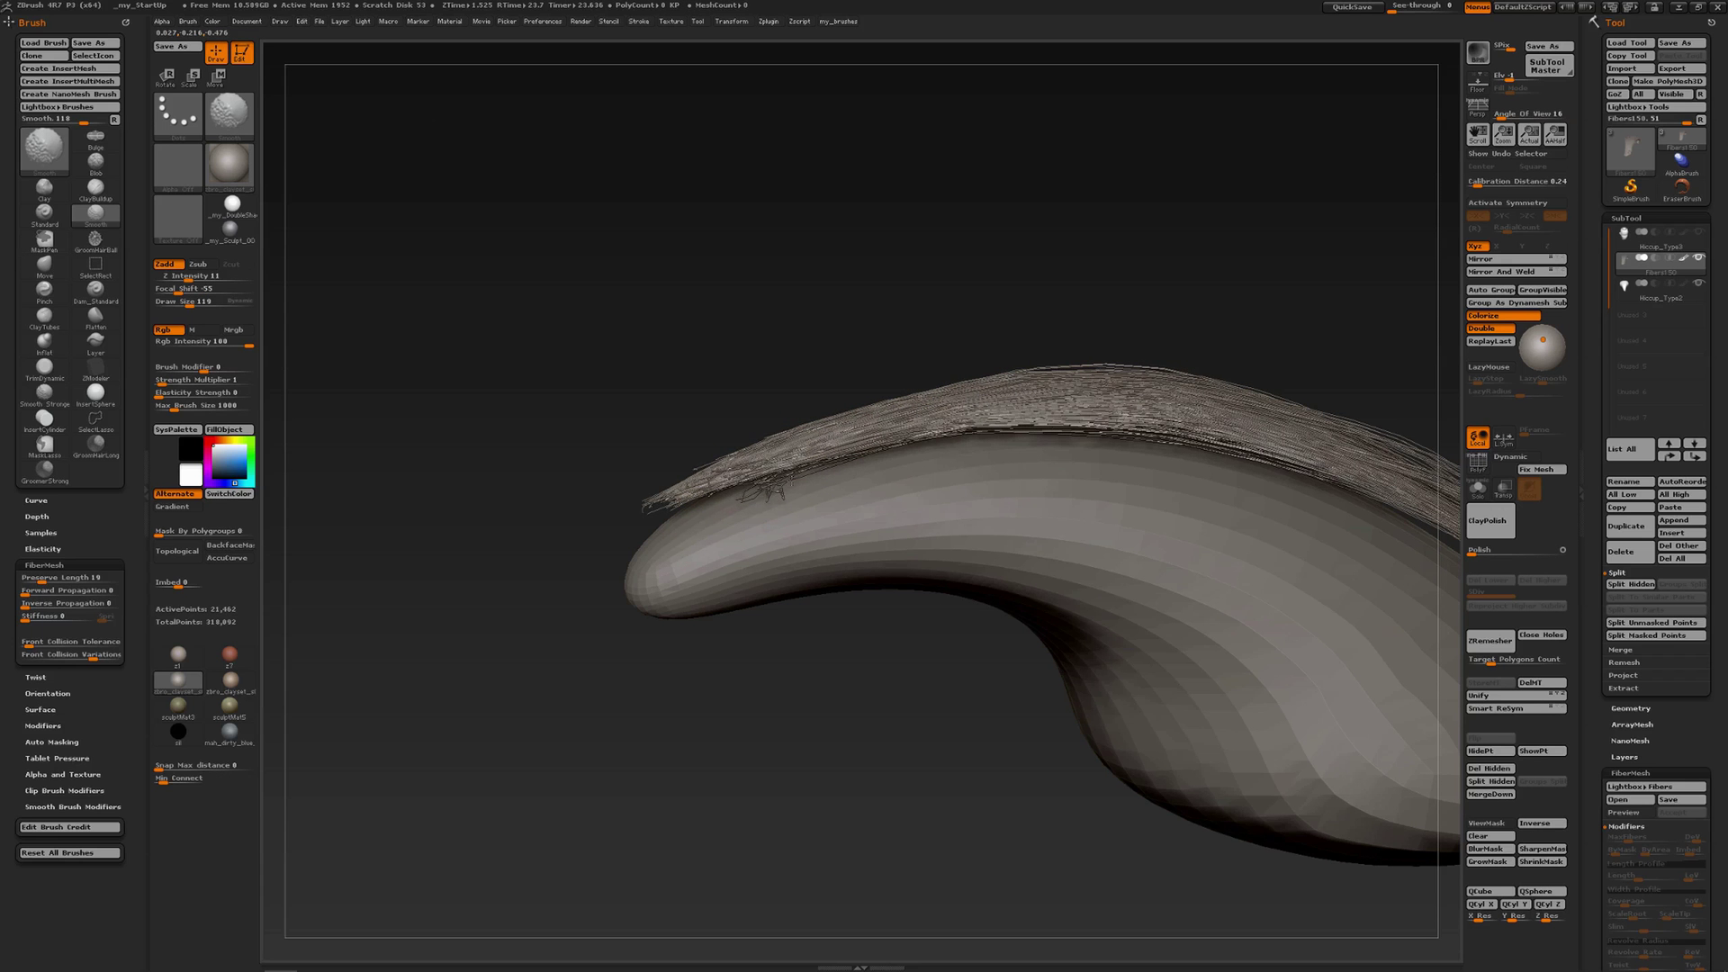
mouse_move(810, 396)
right_mouse_down()
mouse_move(783, 455)
mouse_move(1008, 392)
mouse_move(1013, 450)
right_mouse_up()
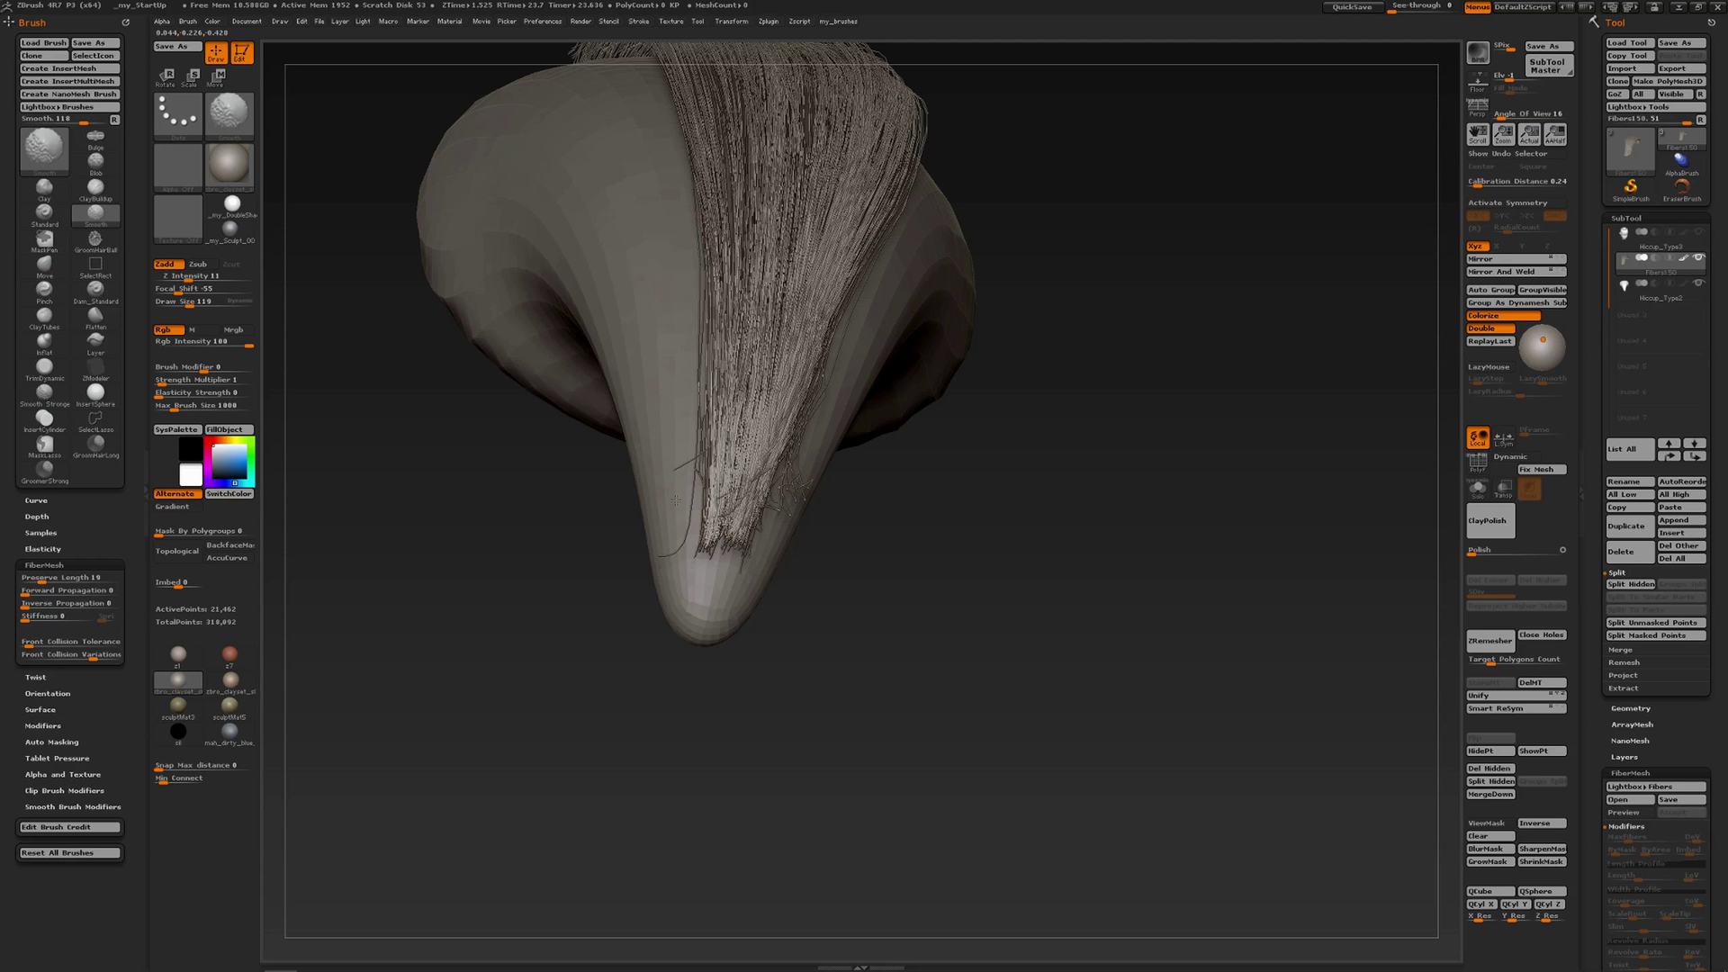
- Tidy the remaining loose fibers beside the horn's narrow tip with alternating smooth and move strokes
left_click_drag(792, 493, 812, 475, "shift")
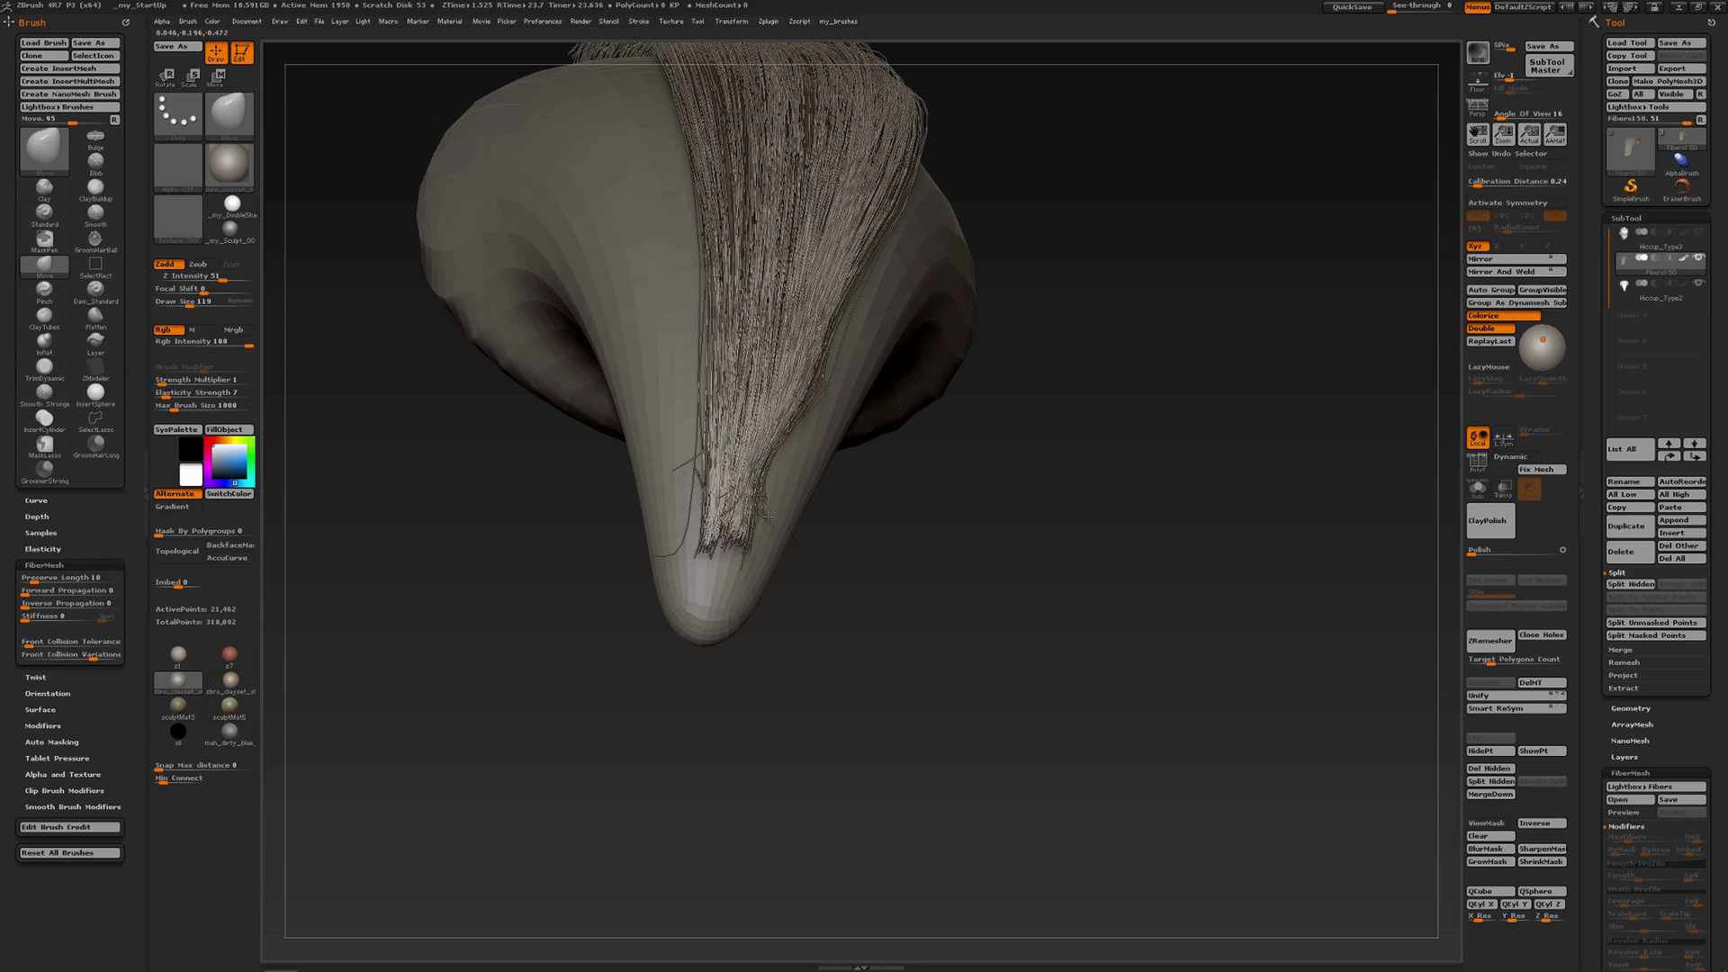
key("shift")
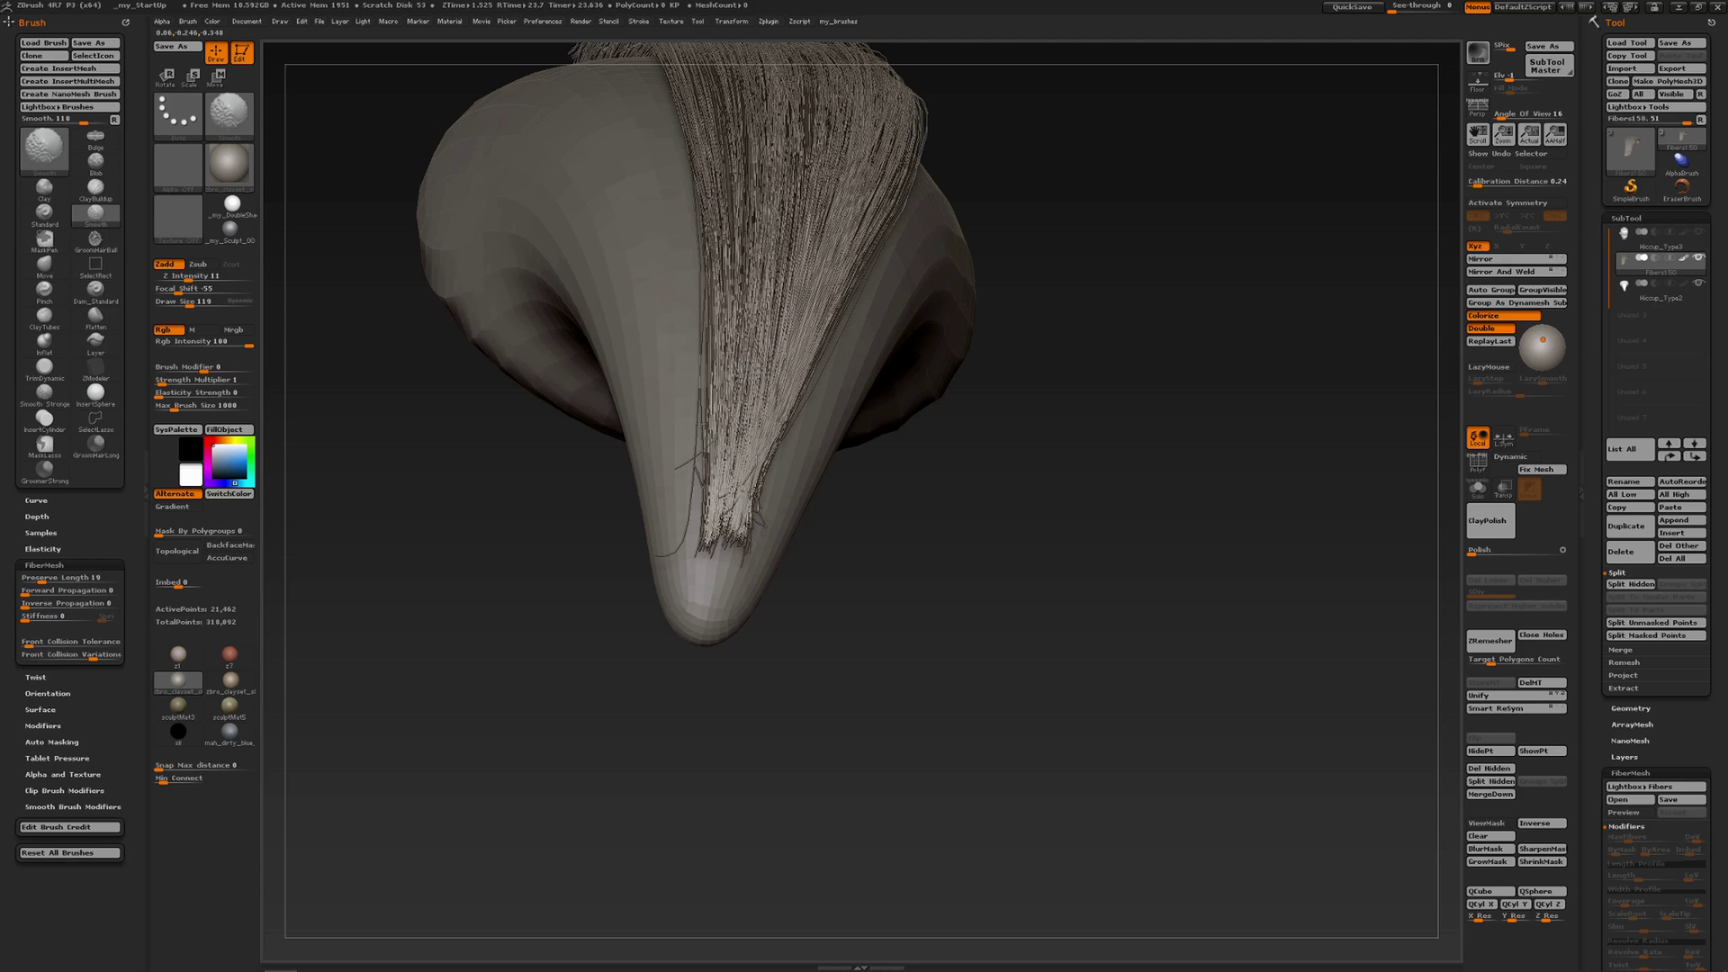
key("shift")
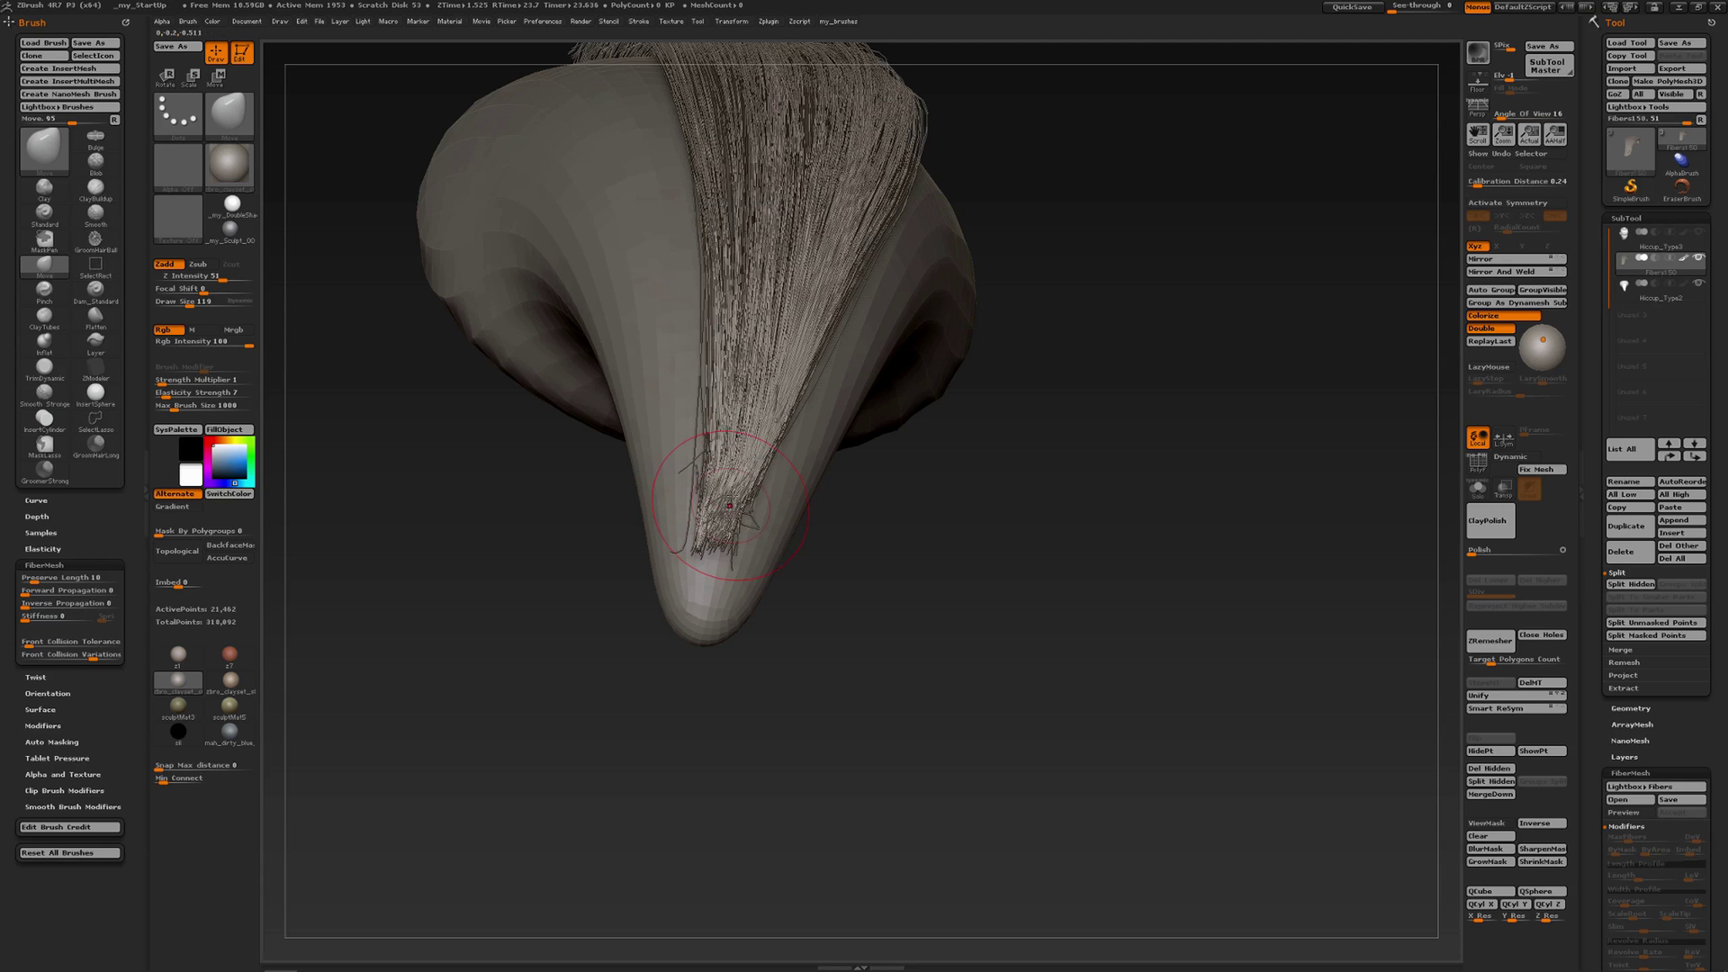
key("shift")
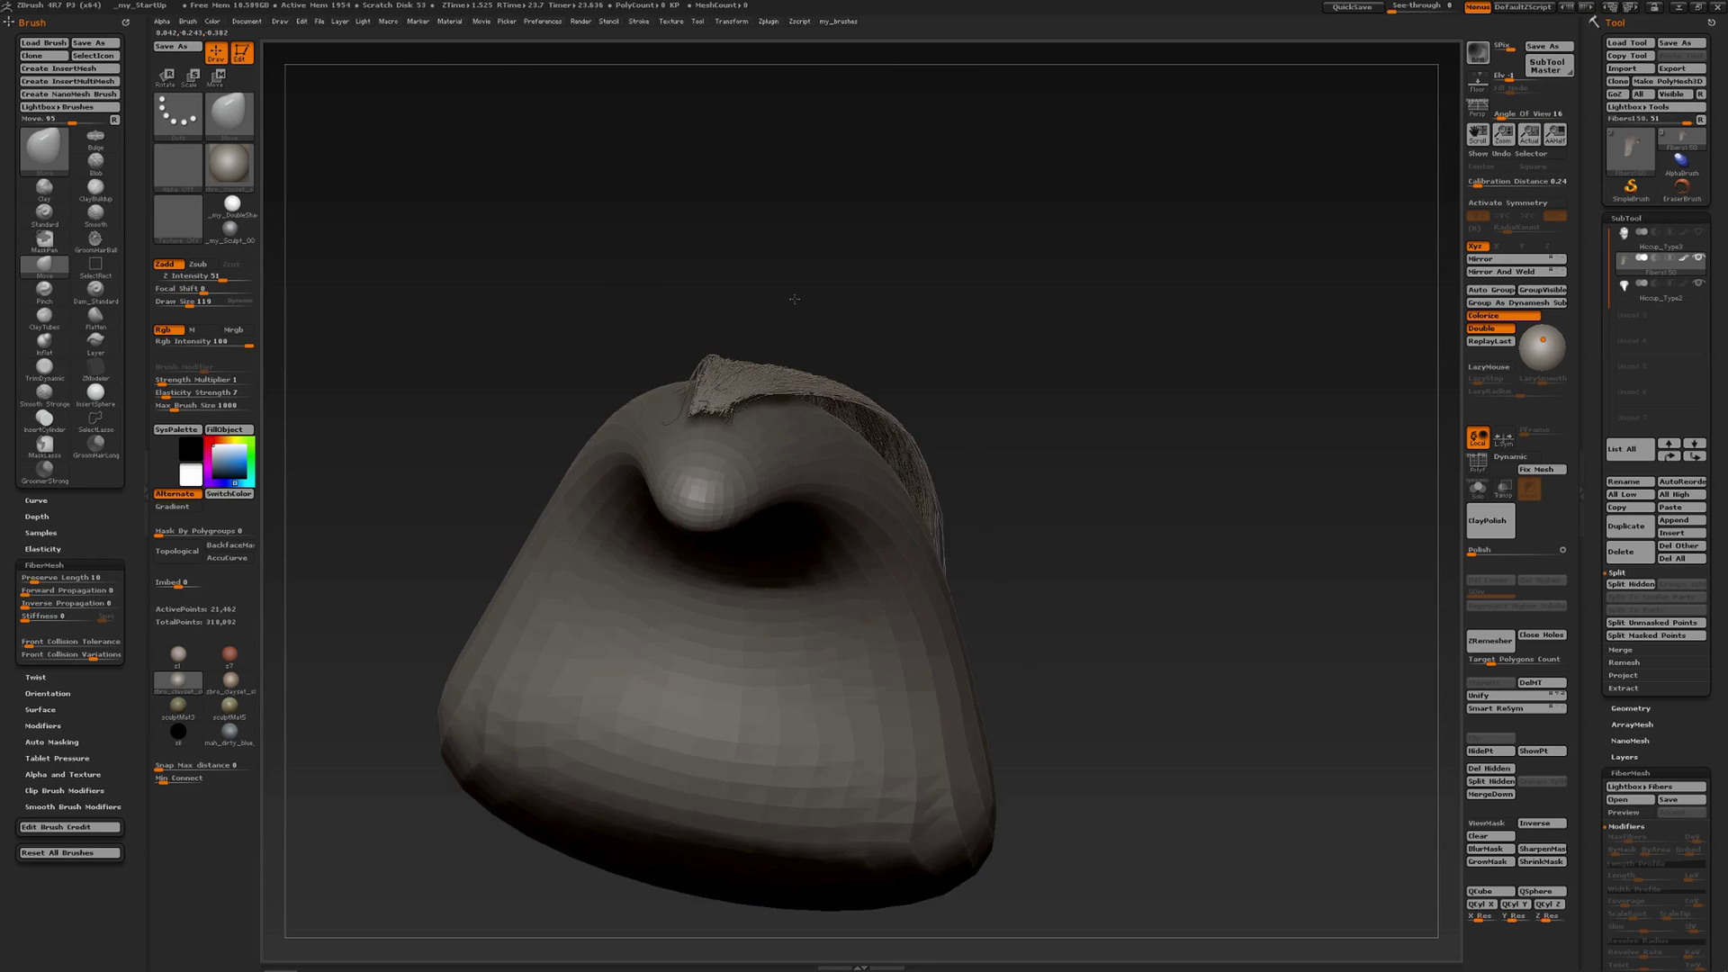
left_click_drag(795, 299, 789, 362)
key("shift")
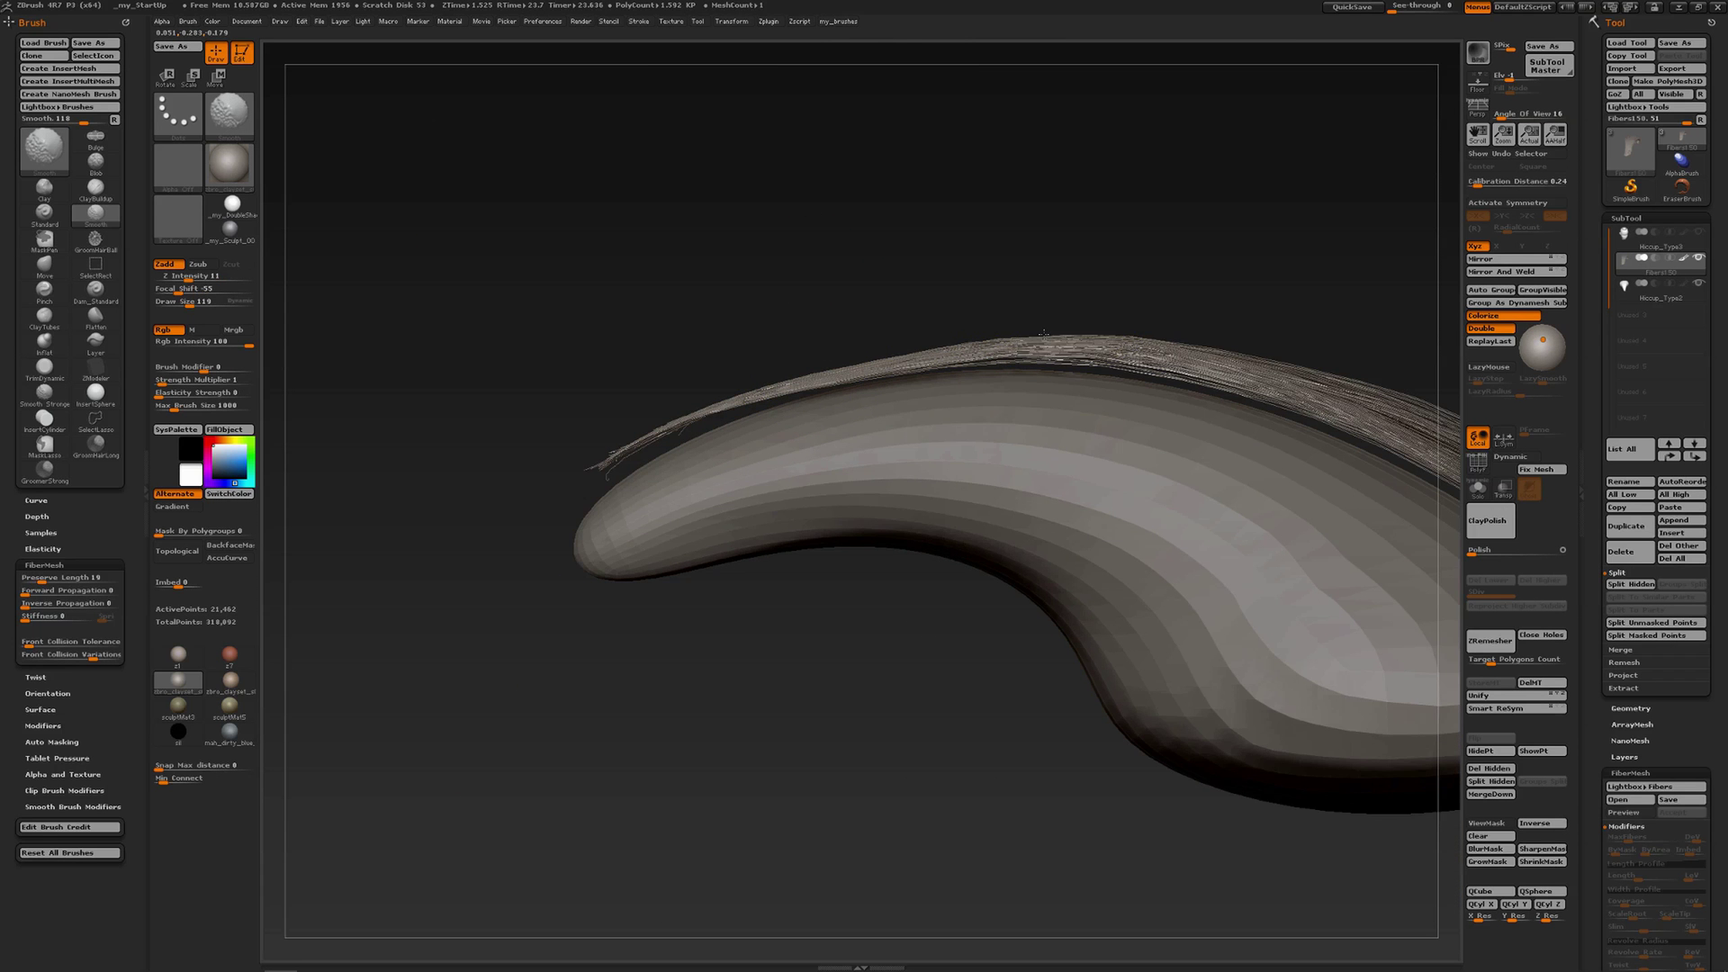
- Flatten and smooth the fibers along the horn's upper curve and around its wide end
left_click_drag(1044, 334, 1184, 349, "shift")
mouse_move(1064, 328)
left_mouse_down()
mouse_move(853, 336)
mouse_move(1116, 401)
mouse_move(1115, 387)
left_mouse_up()
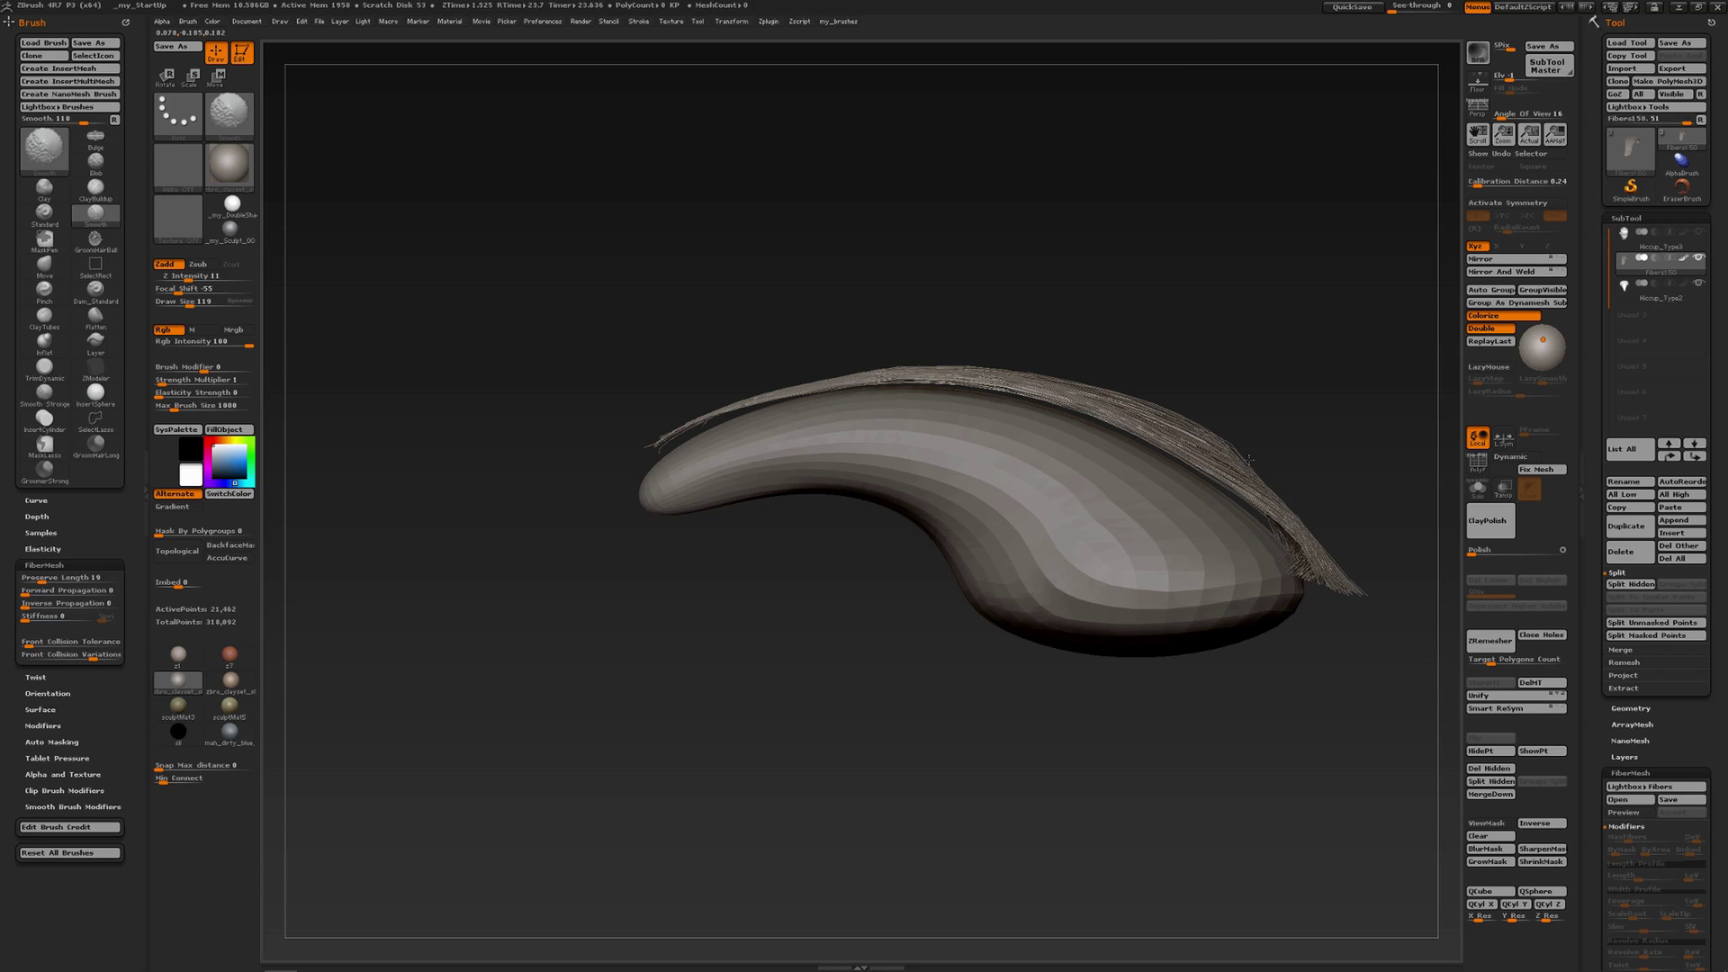
left_click_drag(1060, 376, 811, 377)
mouse_move(664, 436)
left_mouse_down()
mouse_move(948, 402)
mouse_move(914, 359)
mouse_move(1210, 531)
left_mouse_up()
mouse_move(1296, 477)
left_mouse_down("shift")
mouse_move(1277, 423)
mouse_move(1285, 443)
left_mouse_up("shift")
mouse_move(1300, 518)
left_mouse_down("shift")
mouse_move(1243, 360)
mouse_move(1276, 428)
left_mouse_up("shift")
mouse_move(1413, 387)
left_mouse_down()
mouse_move(1257, 346)
mouse_move(1247, 326)
mouse_move(1268, 436)
mouse_move(1264, 328)
left_mouse_up()
mouse_move(1071, 310)
left_mouse_down()
mouse_move(1277, 262)
mouse_move(1283, 296)
left_mouse_up()
mouse_move(1283, 295)
left_mouse_down("alt")
mouse_move(1127, 338)
mouse_move(900, 215)
left_mouse_up("alt")
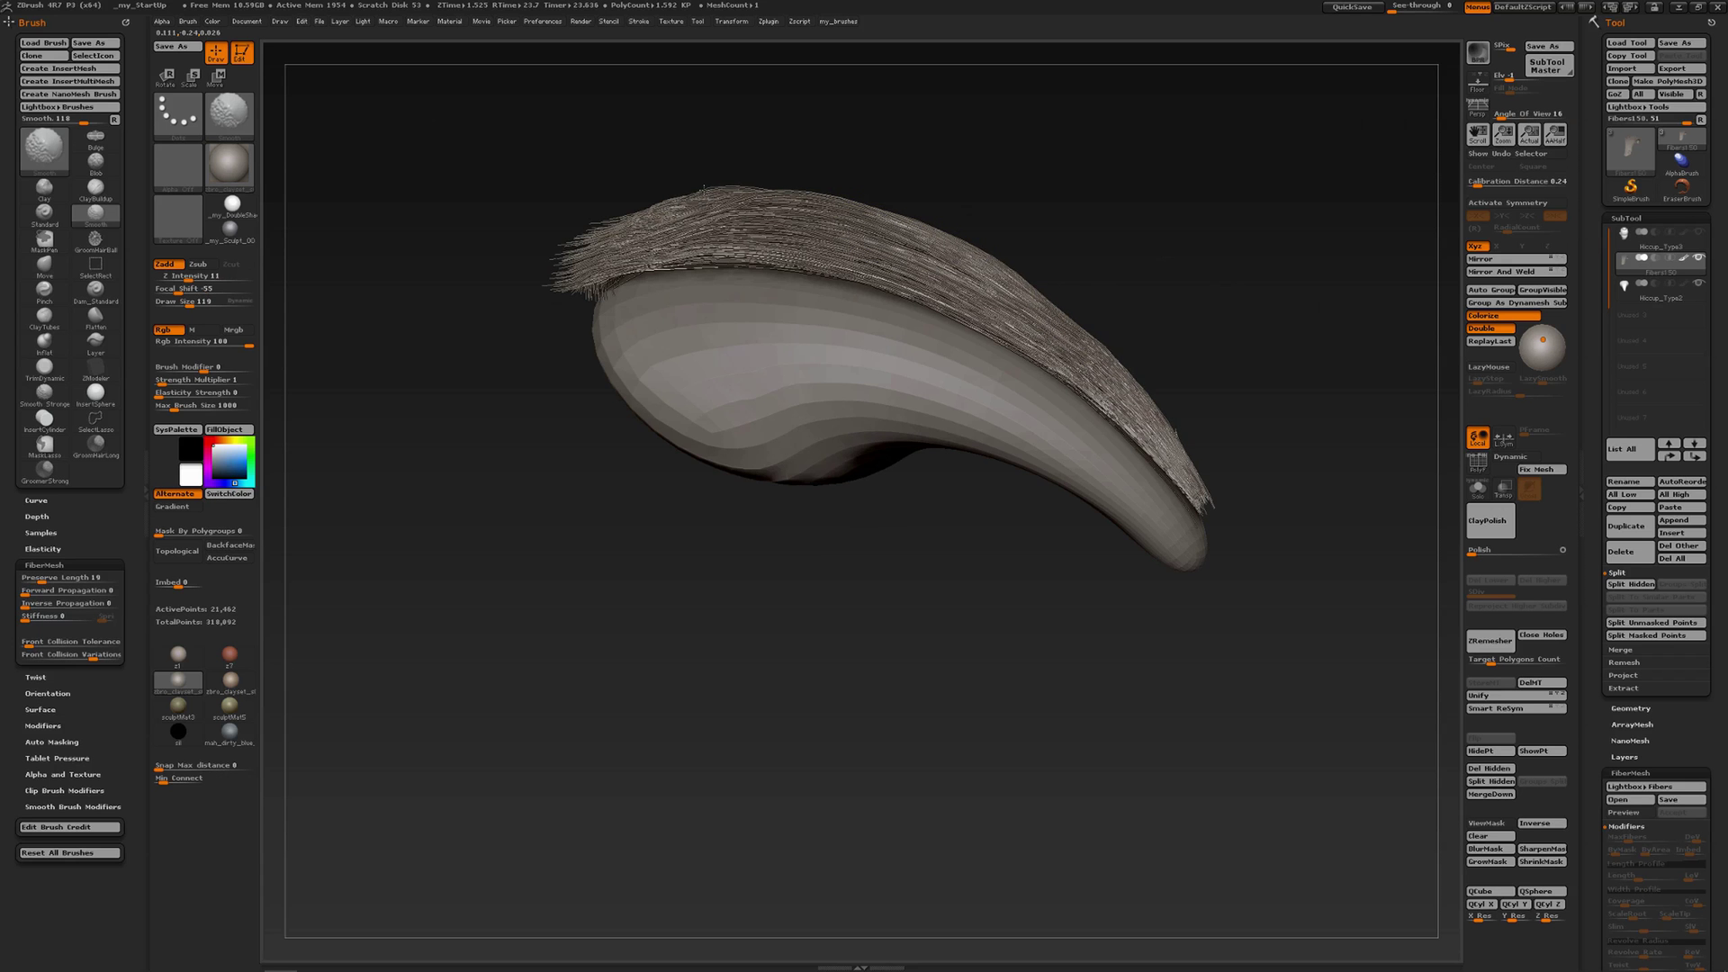
- Unhide all fiber groups and swap the visible horn guide mesh for the character head
mouse_move(1283, 311)
left_mouse_down()
mouse_move(1088, 316)
mouse_move(1131, 293)
left_mouse_up()
left_click(1122, 351, "ctrl+shift")
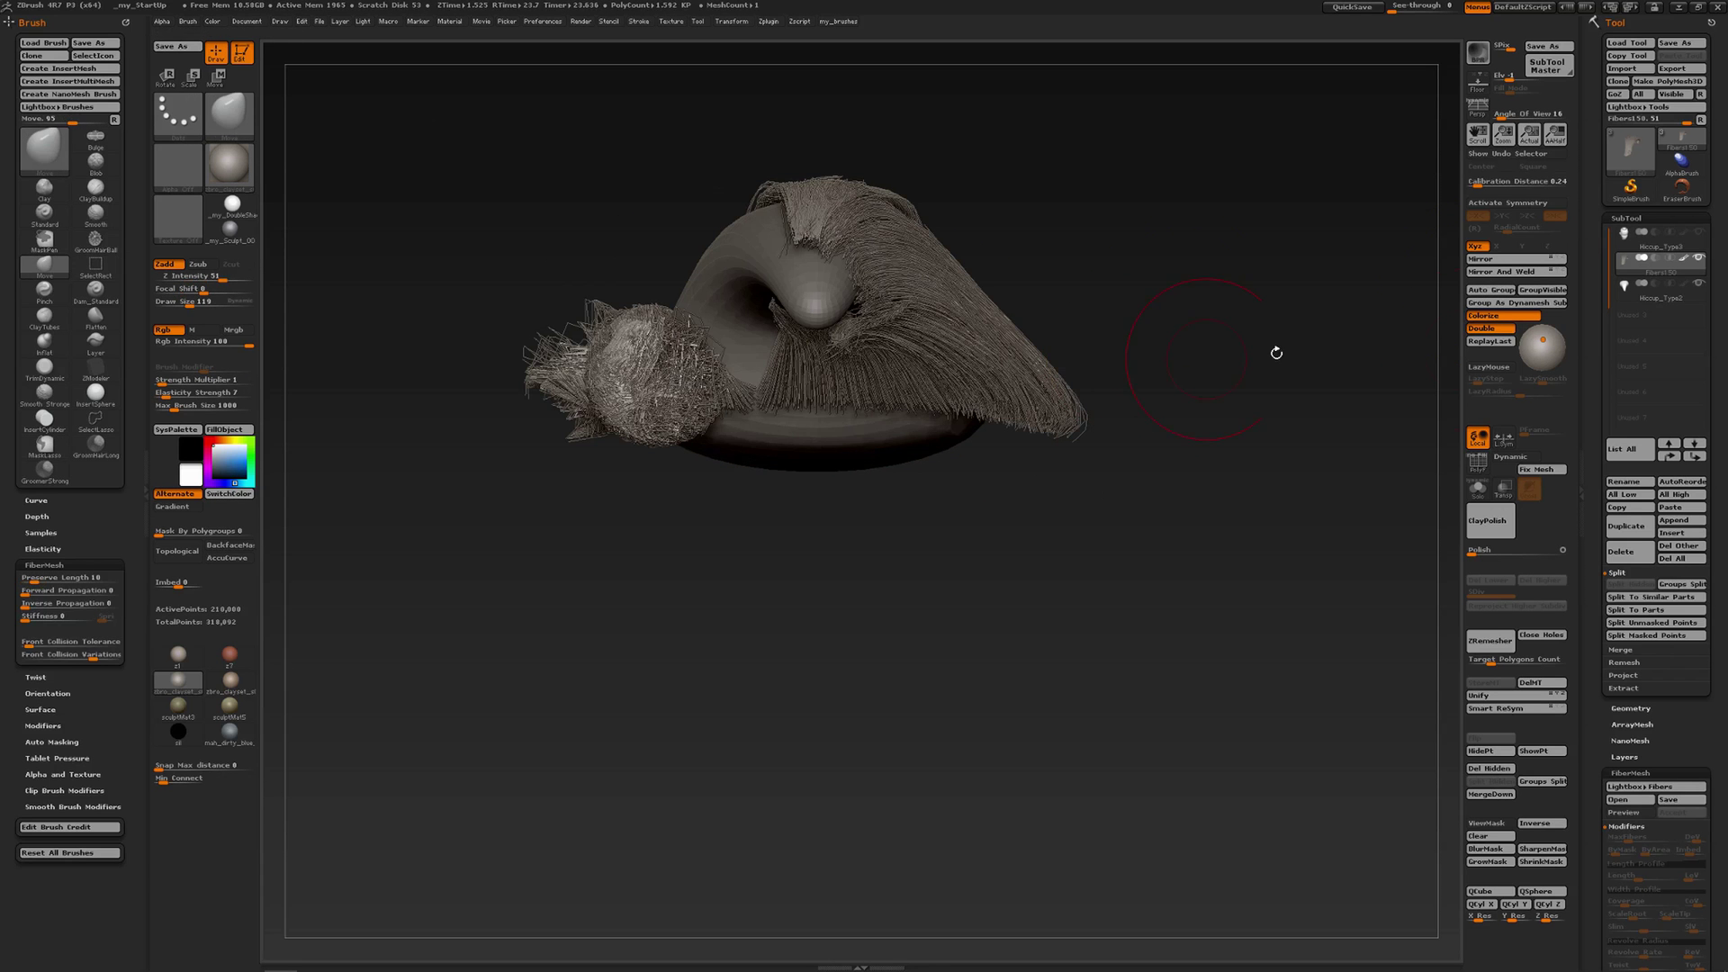
left_click(1703, 287)
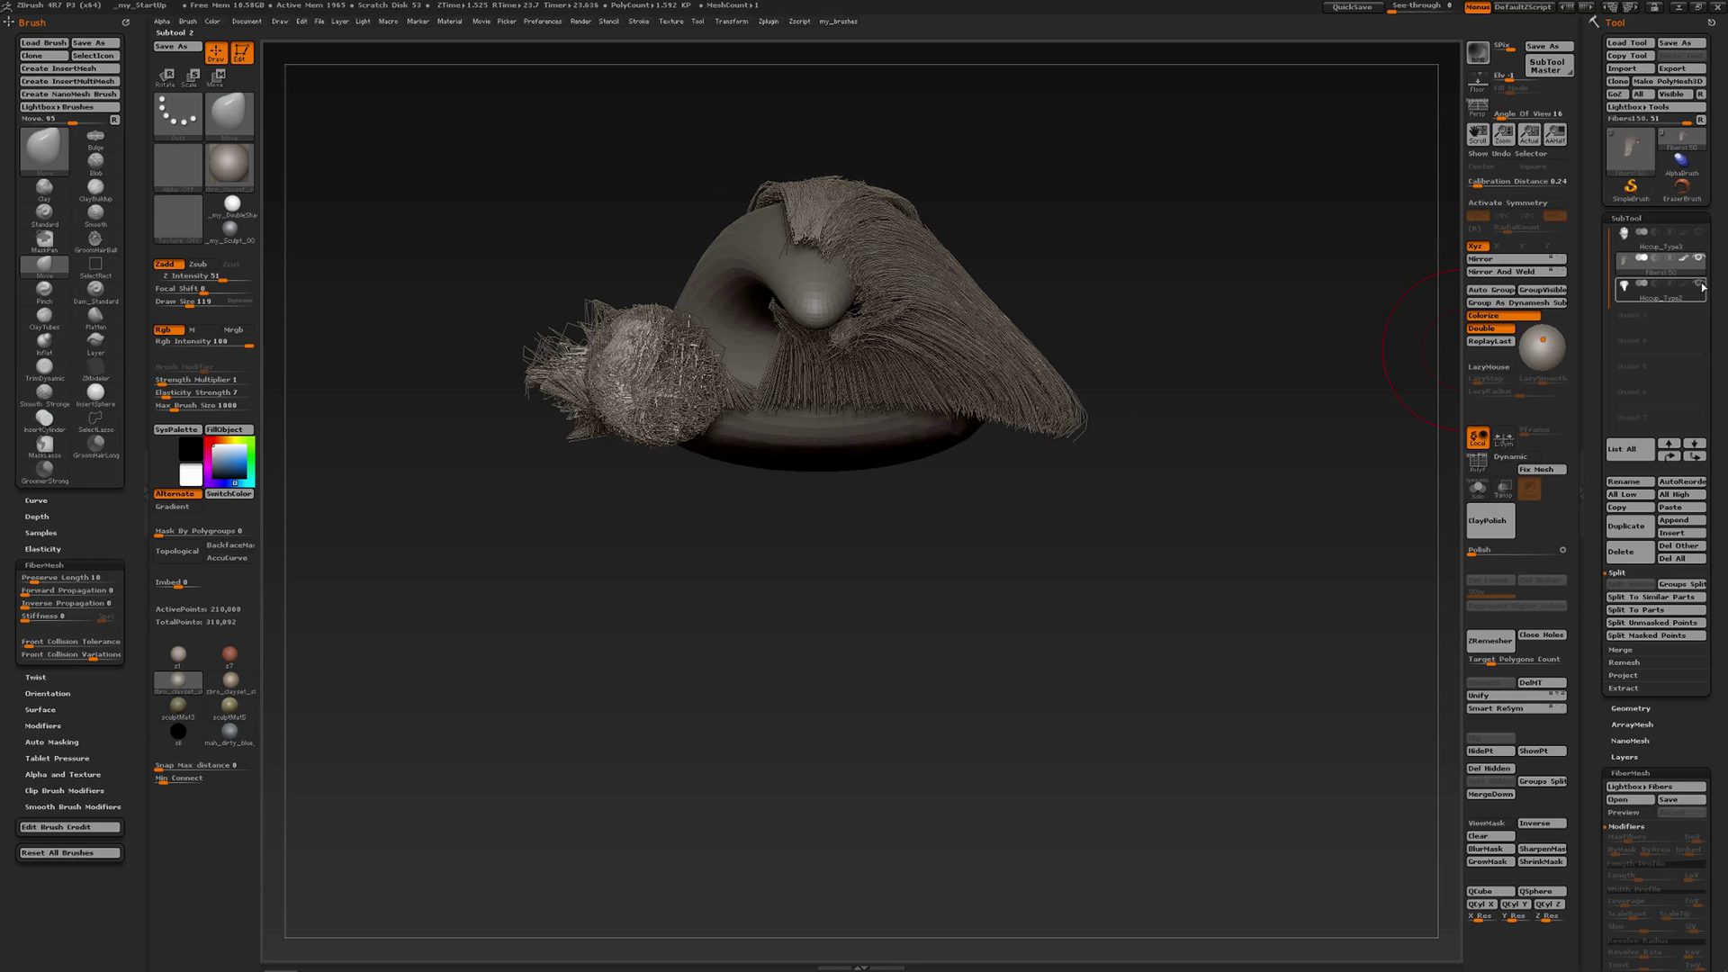
left_click(1699, 234)
right_click_drag(1023, 396, 1008, 349, "ctrl")
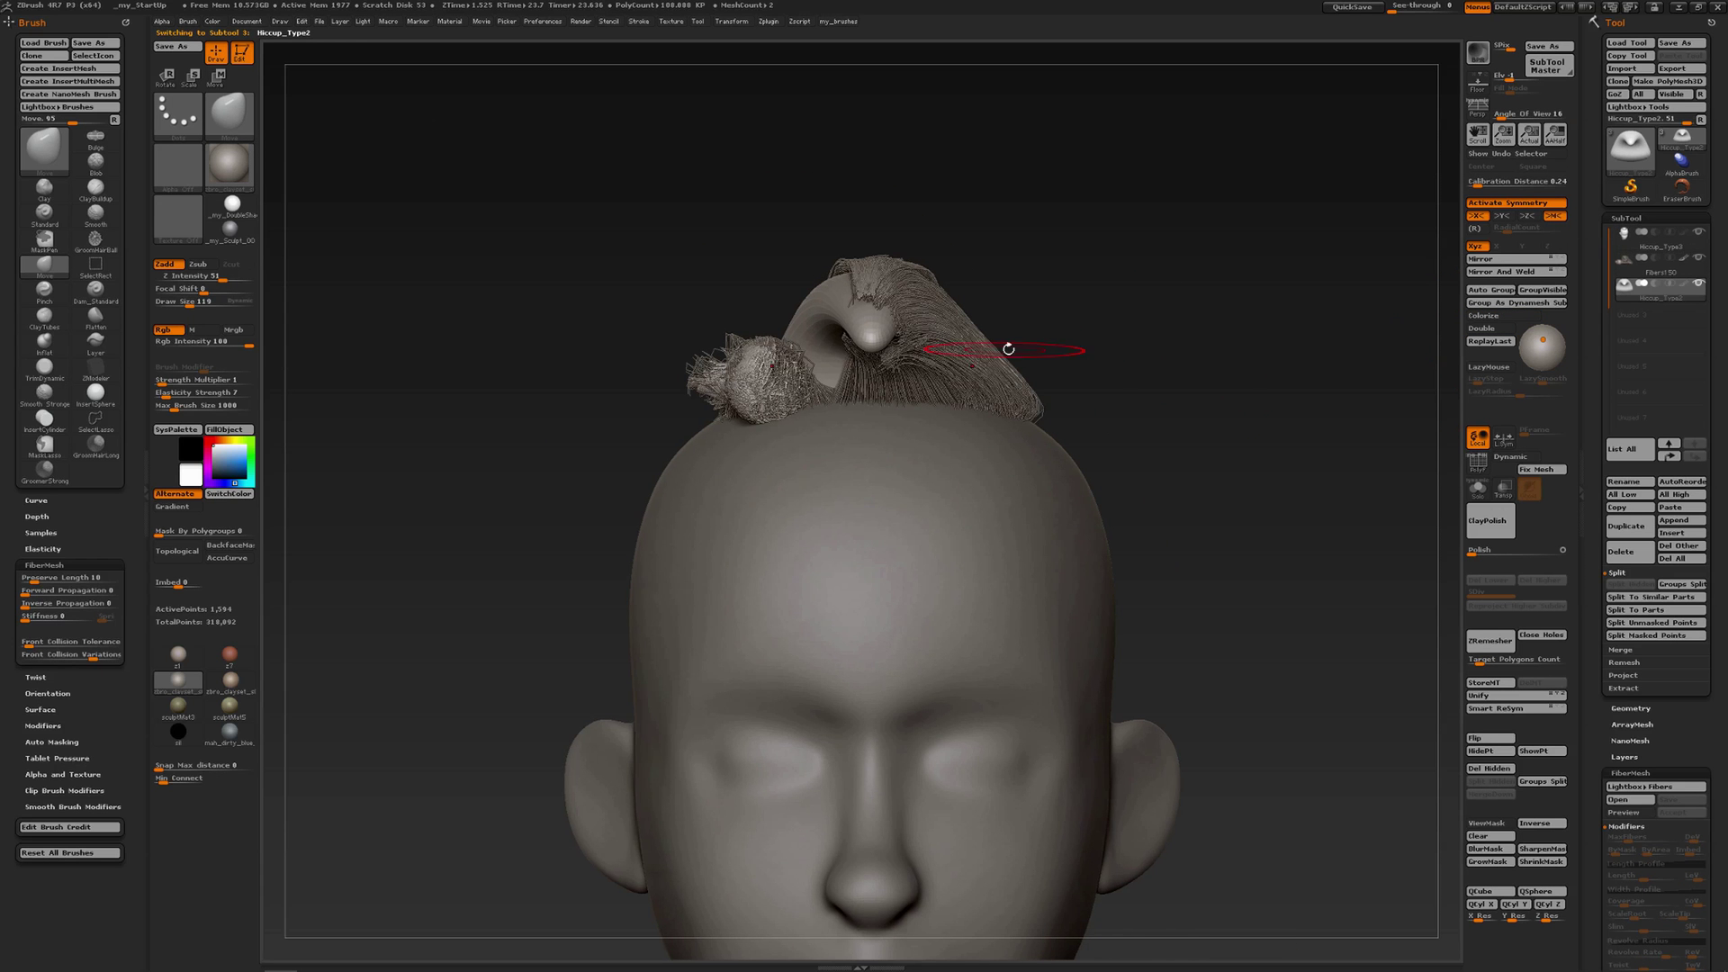
left_click(1624, 232)
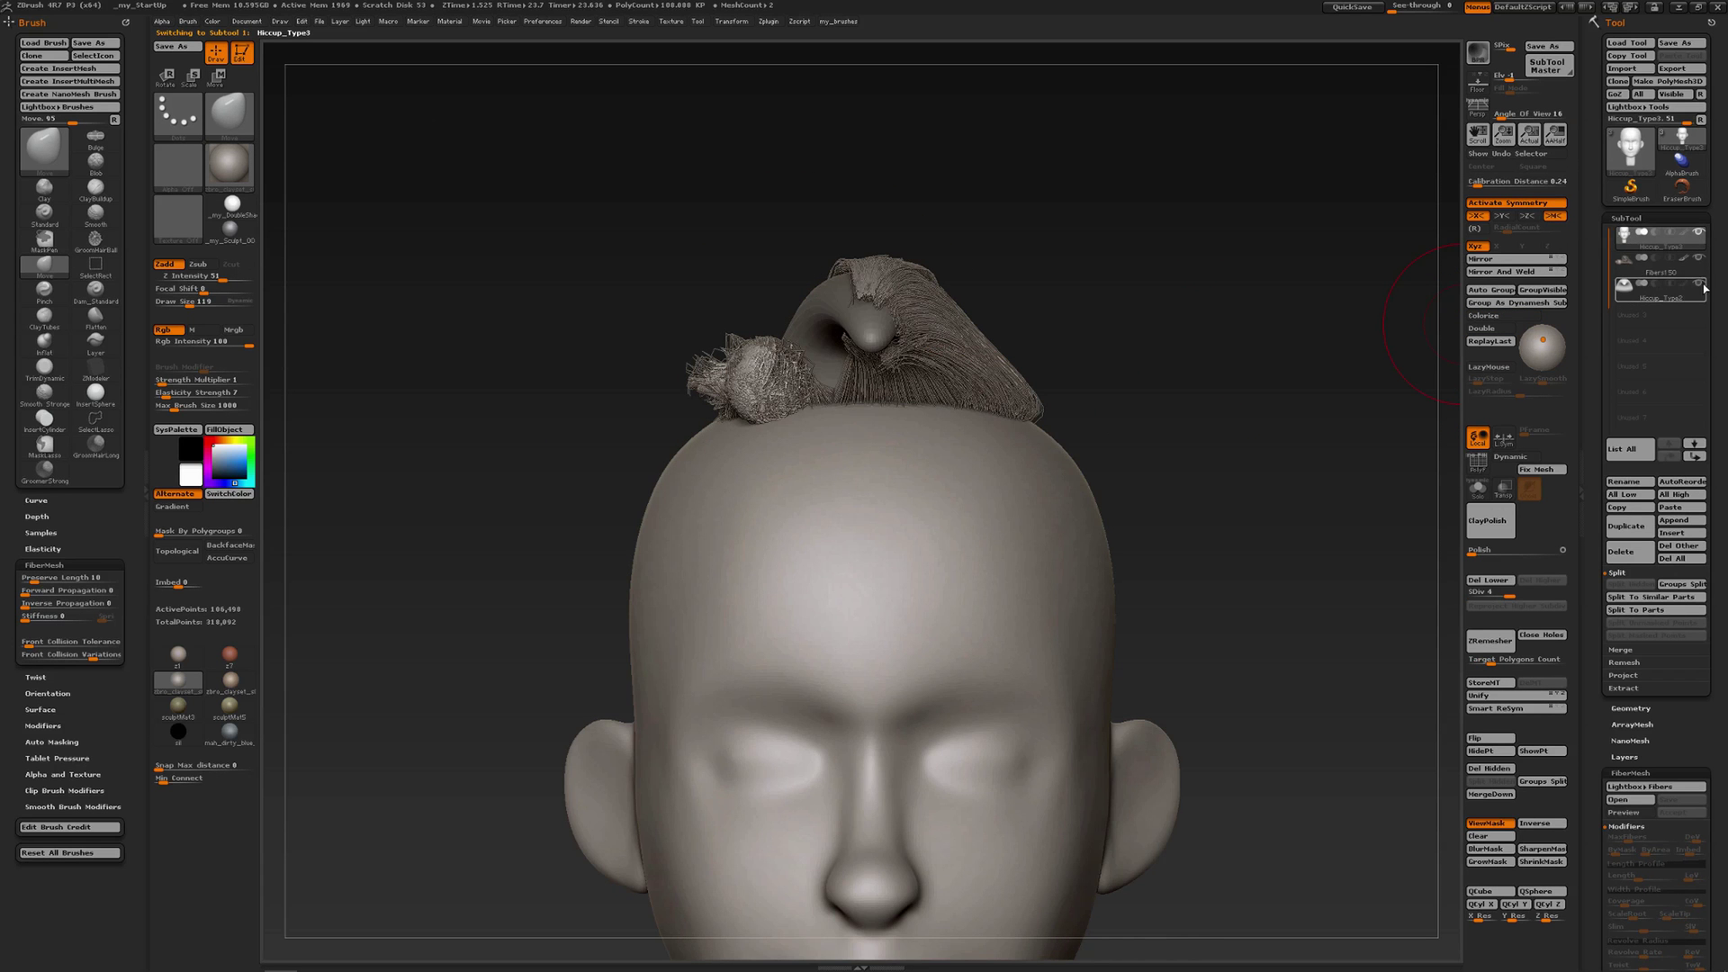
left_click(1697, 286)
left_click_drag(997, 335, 1099, 405)
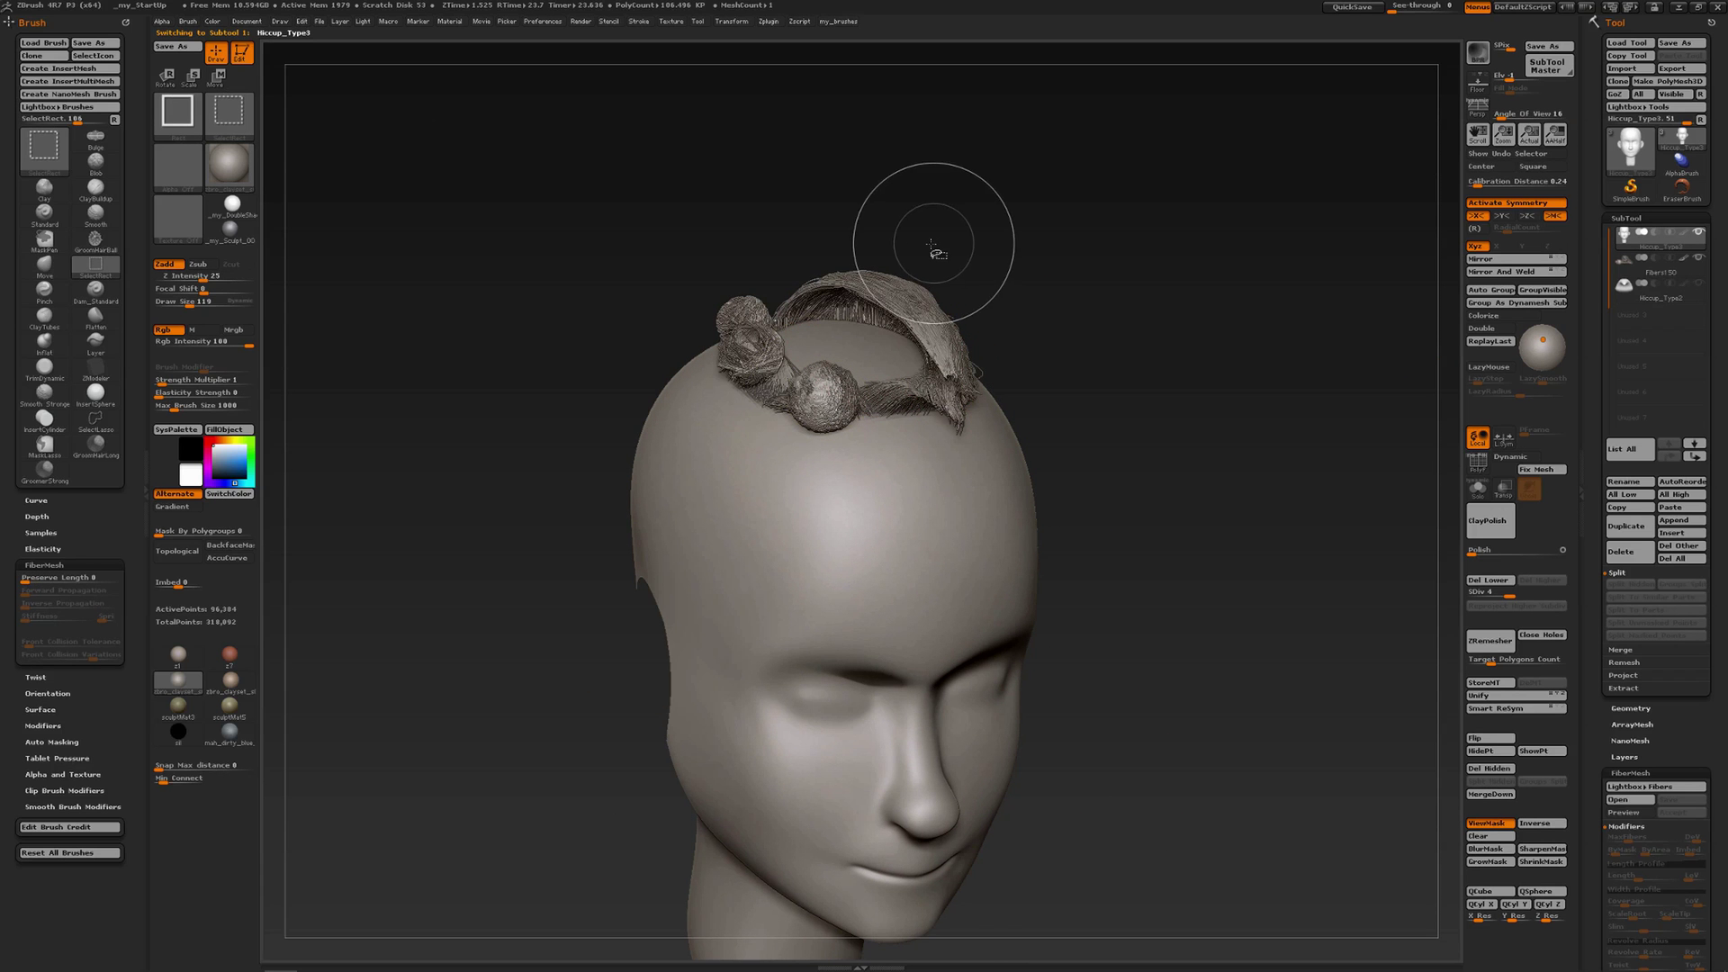
- Make the FiberMesh subtool active and hide the round, ungroomed fiber clumps, leaving only the groomed groups
left_click(1640, 270)
left_click(1639, 271)
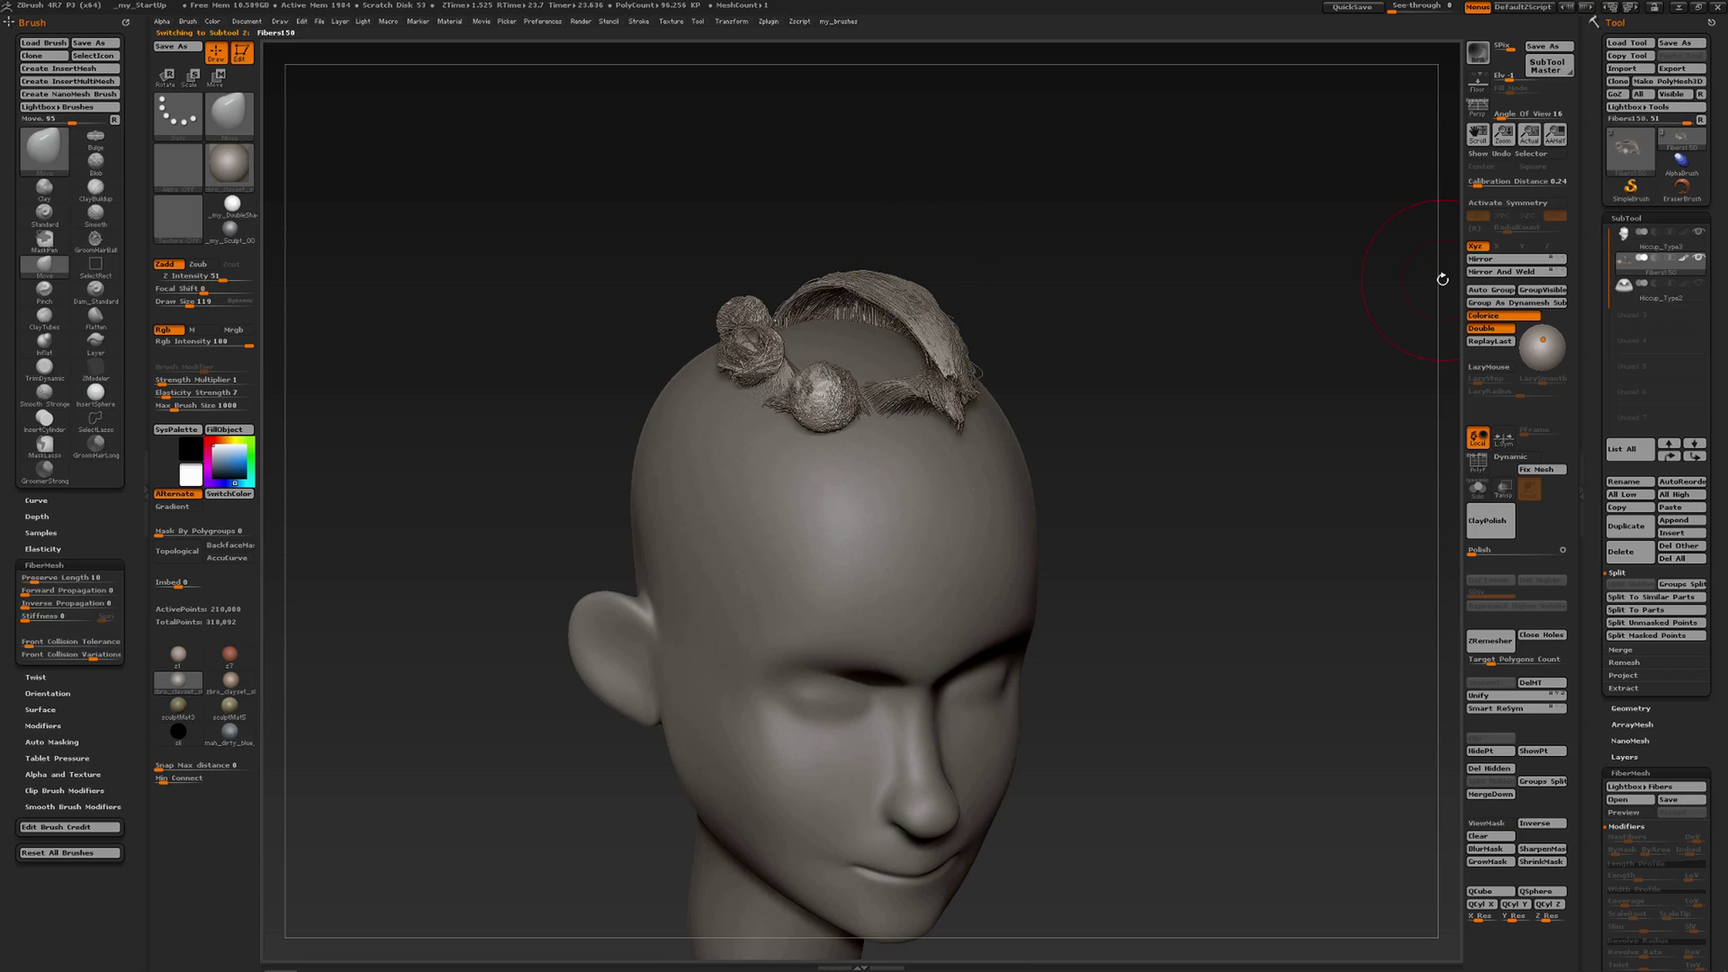
left_click(821, 394, "ctrl+shift")
left_click_drag(943, 217, 929, 236, "ctrl+shift")
left_click(747, 320, "ctrl+shift")
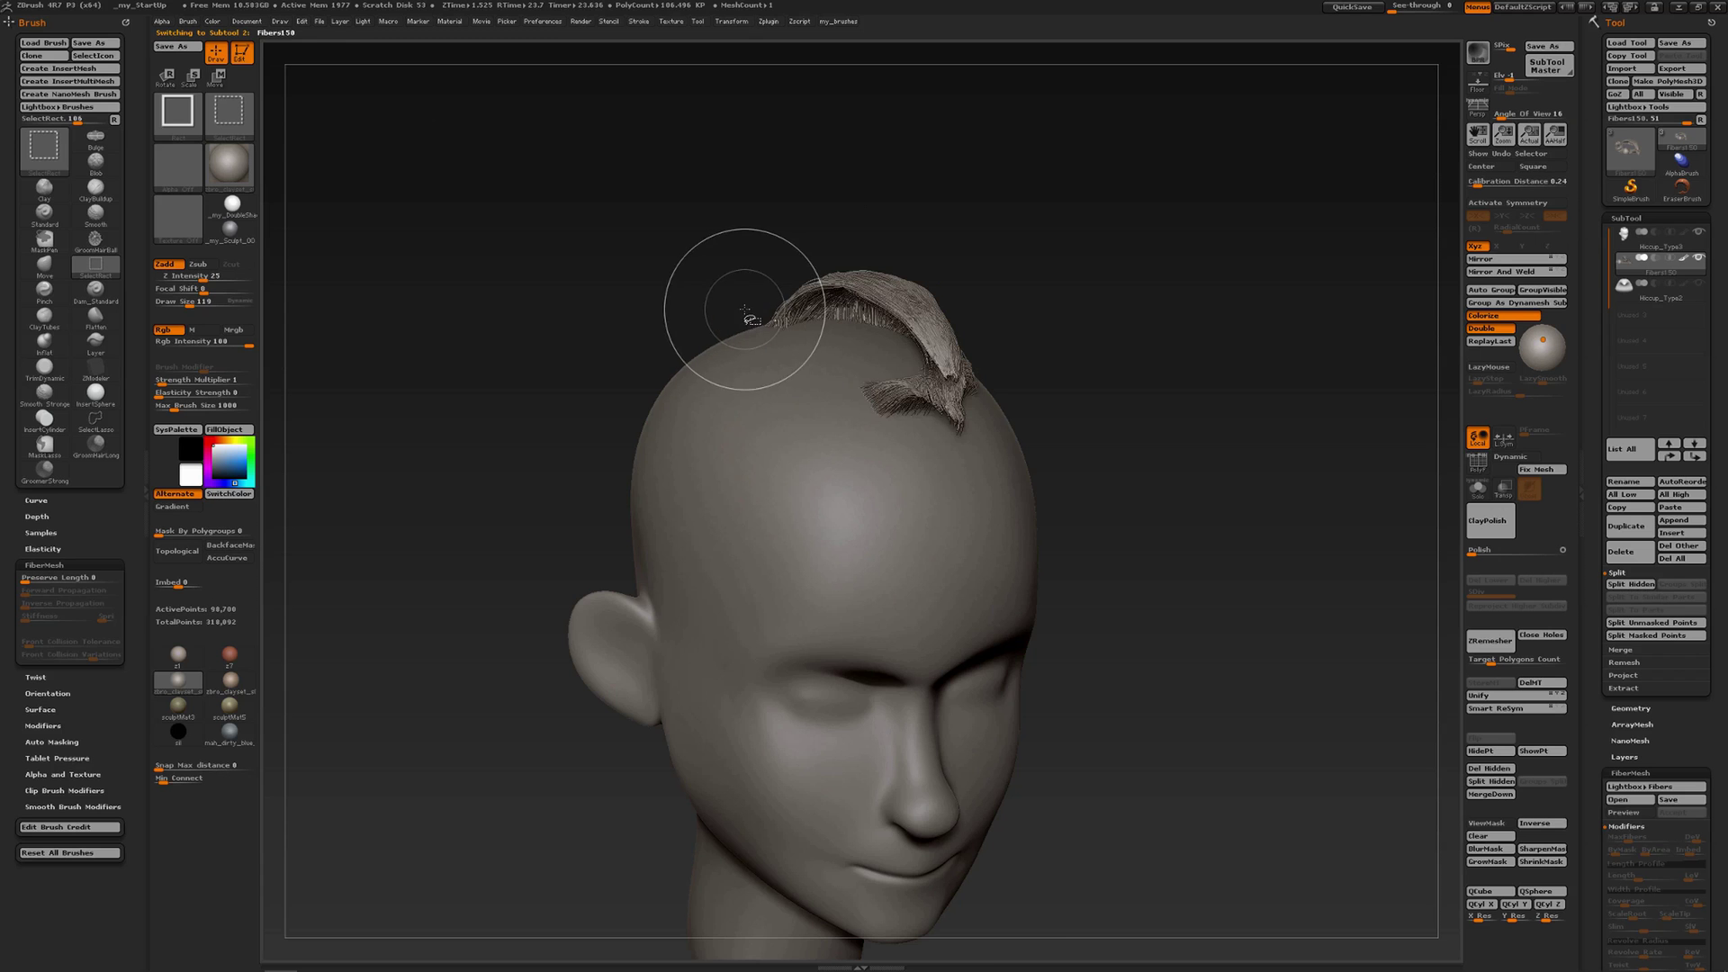
- Invert the fiber visibility to check the remaining groups on the head, and show all fibers again
left_click_drag(981, 387, 910, 366)
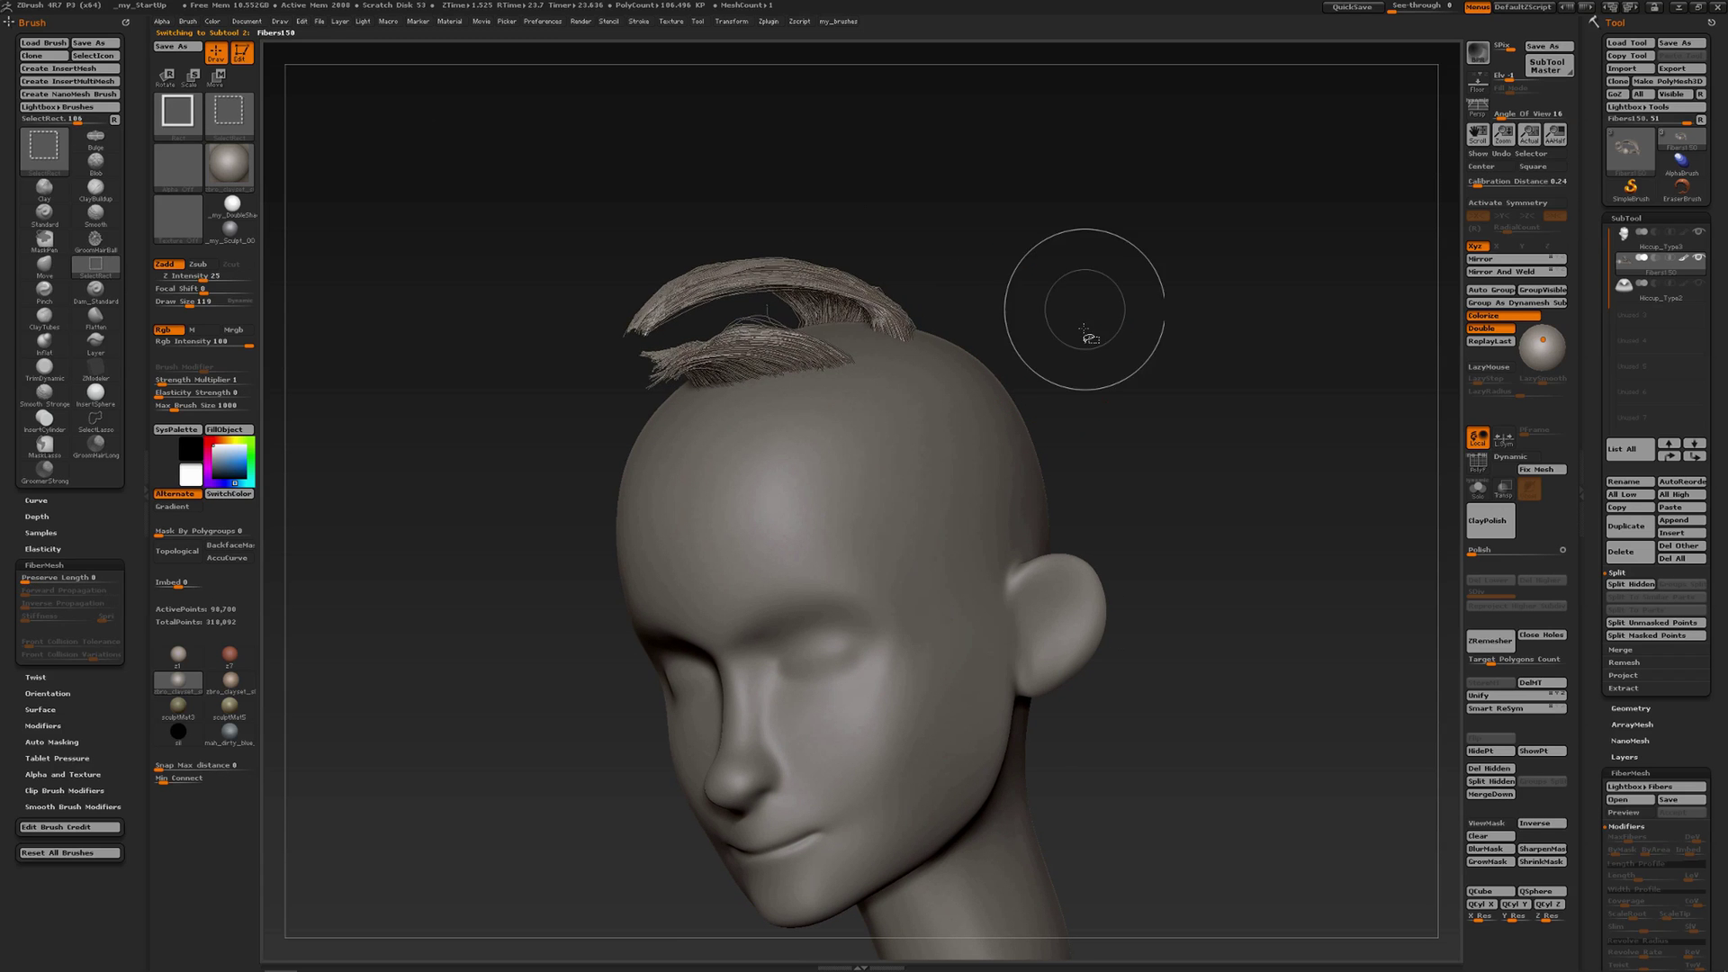
left_click_drag(1087, 335, 1071, 362, "ctrl+shift")
left_click_drag(972, 297, 1053, 284)
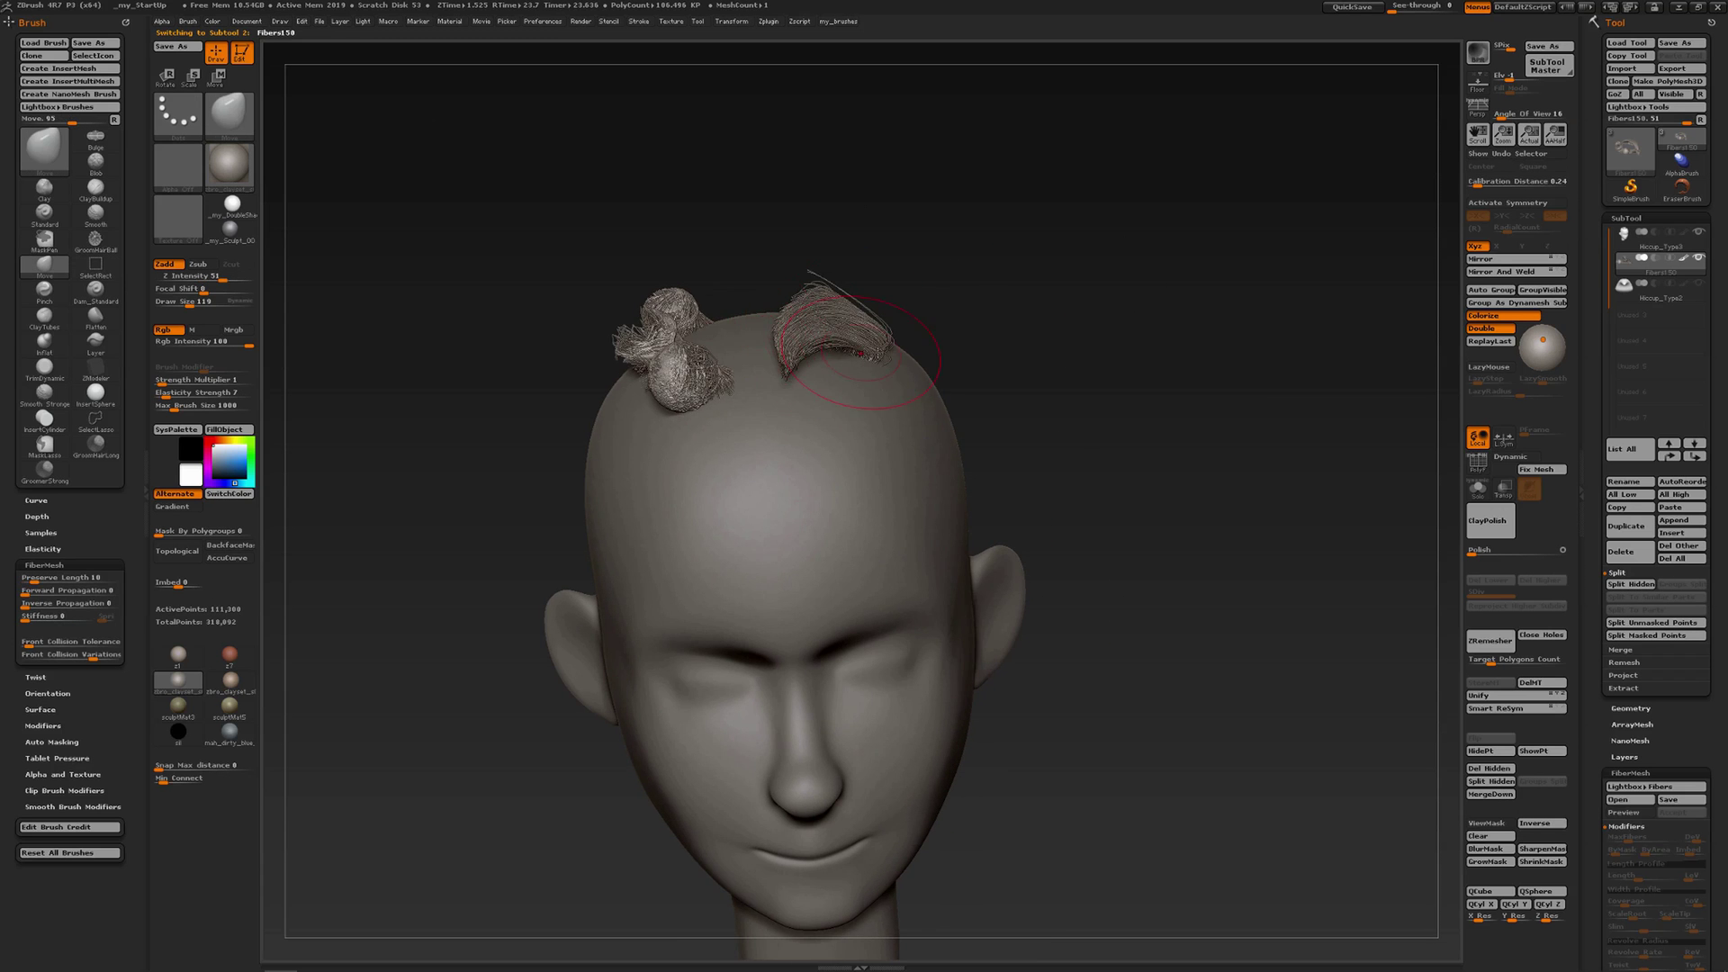
left_click_drag(1017, 220, 1016, 286)
left_click(1015, 298, "ctrl+shift")
key("shift")
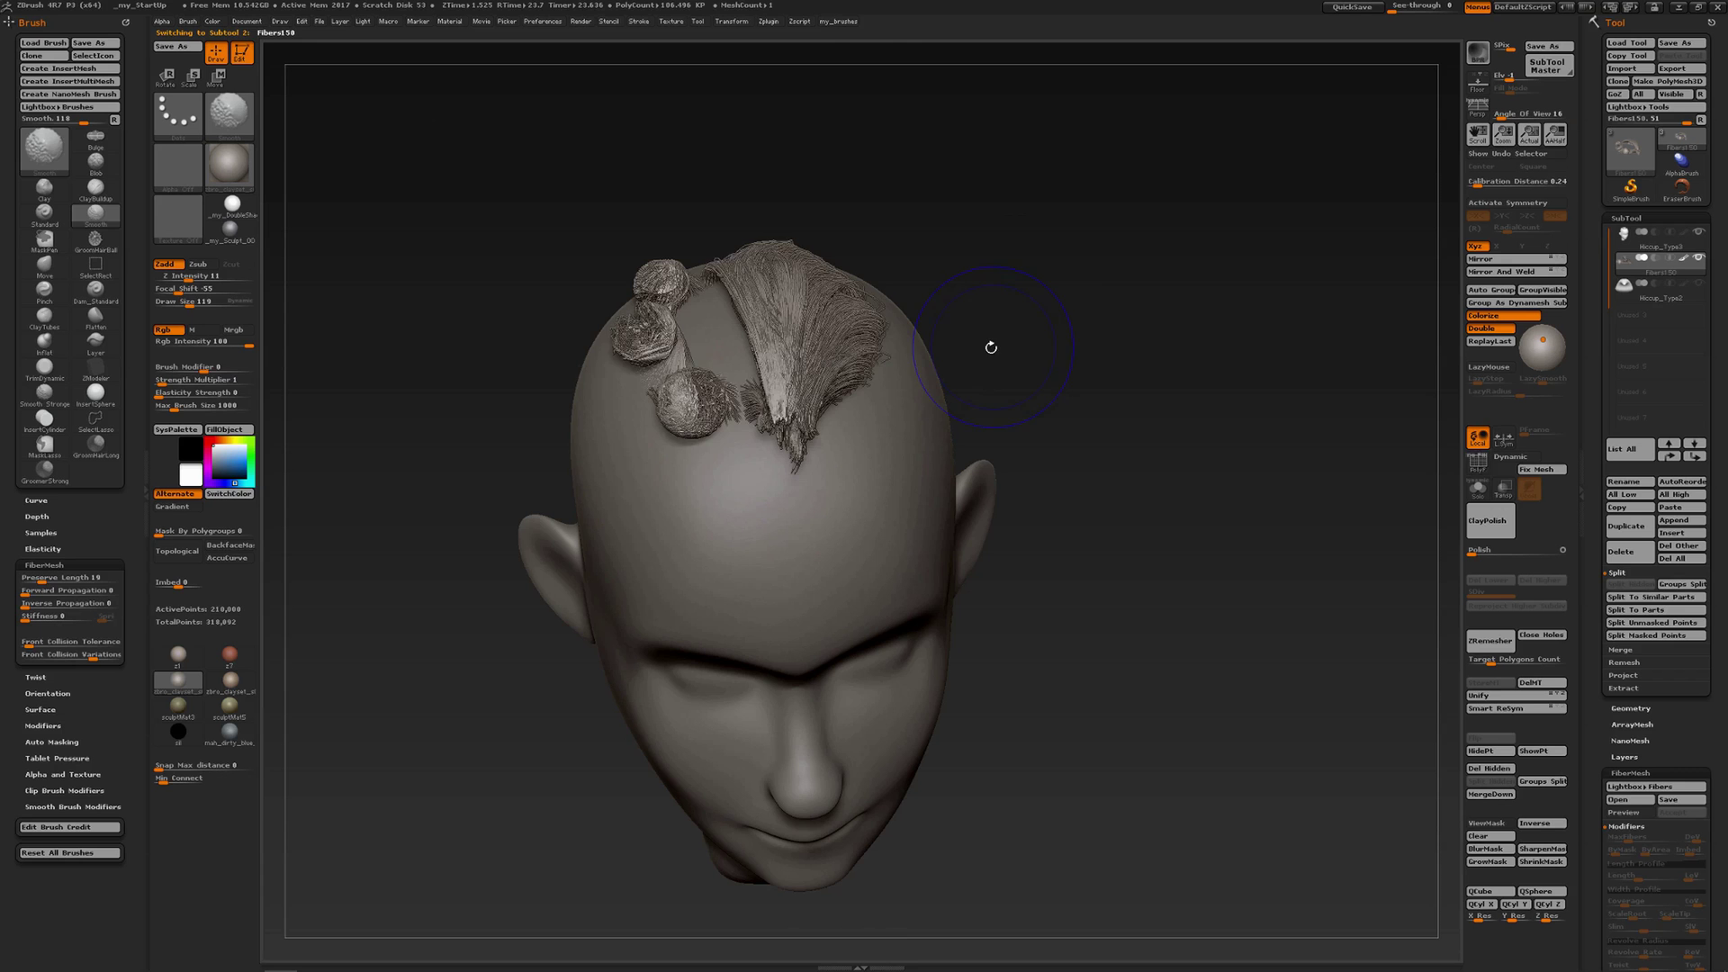
- Turn on polyframe display and isolate the fiber polygroup containing a round clump at the back of the head
key("shift+f")
left_click_drag(988, 344, 995, 468)
left_click(658, 365, "ctrl+shift")
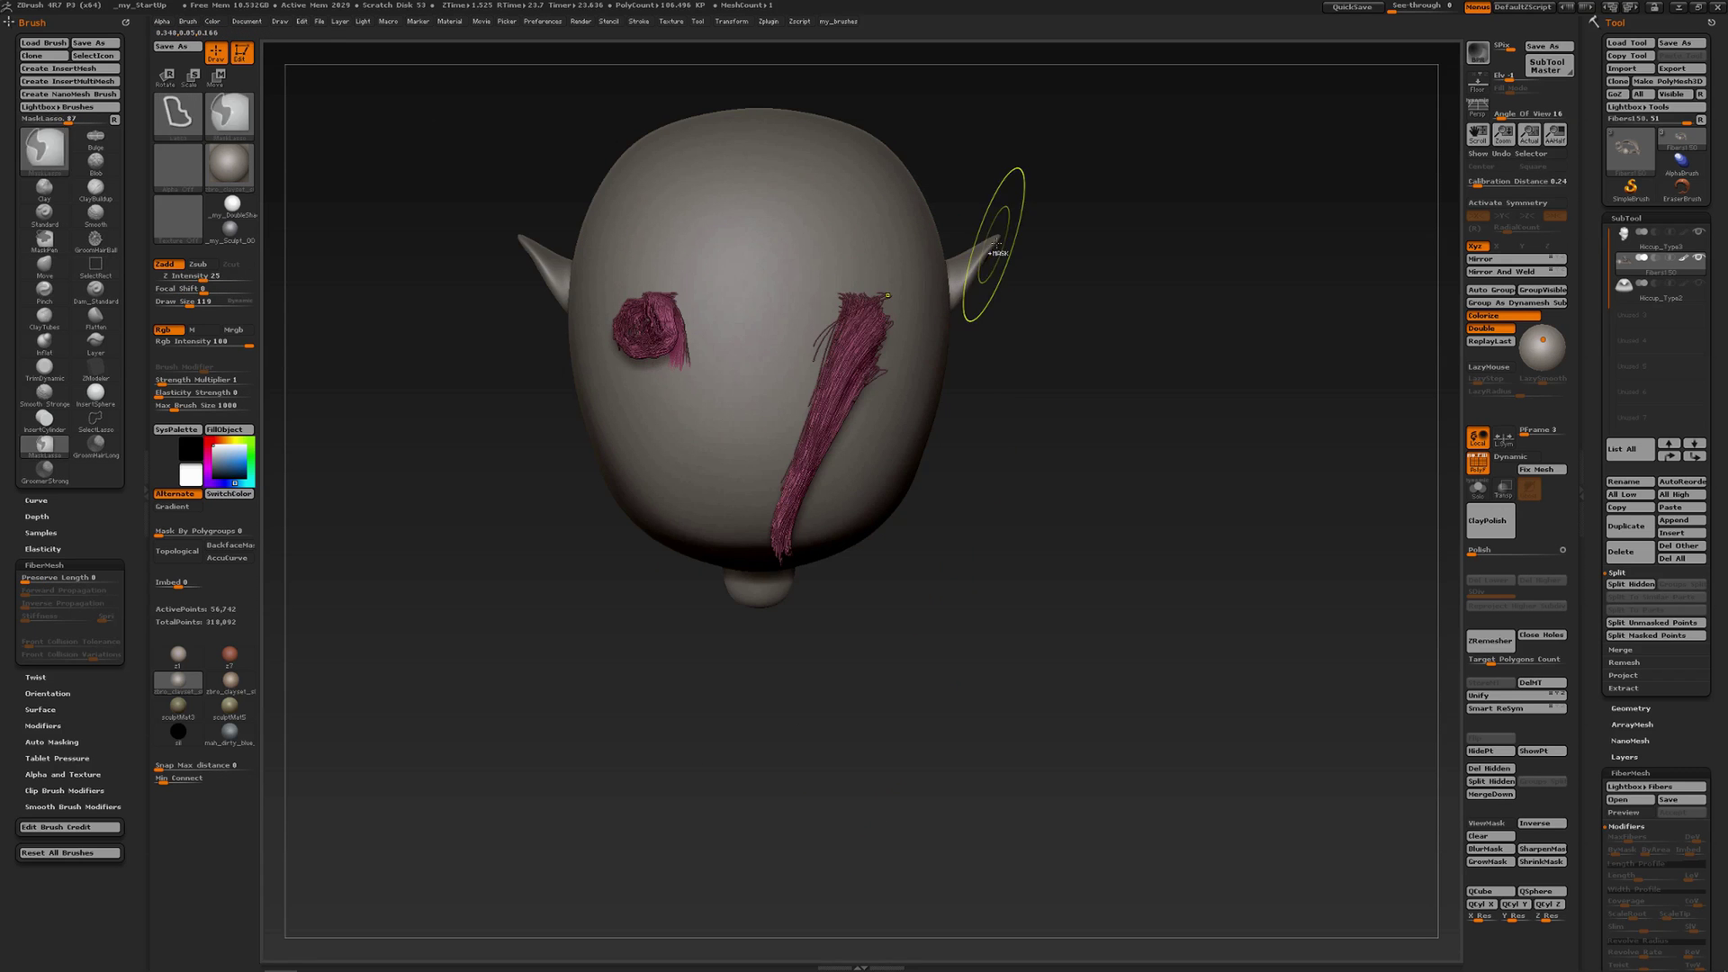
- Hide the round clump of the isolated polygroup, keeping the long combed strand, and show all fibers again
left_click_drag(1010, 211, 735, 654, "ctrl+shift")
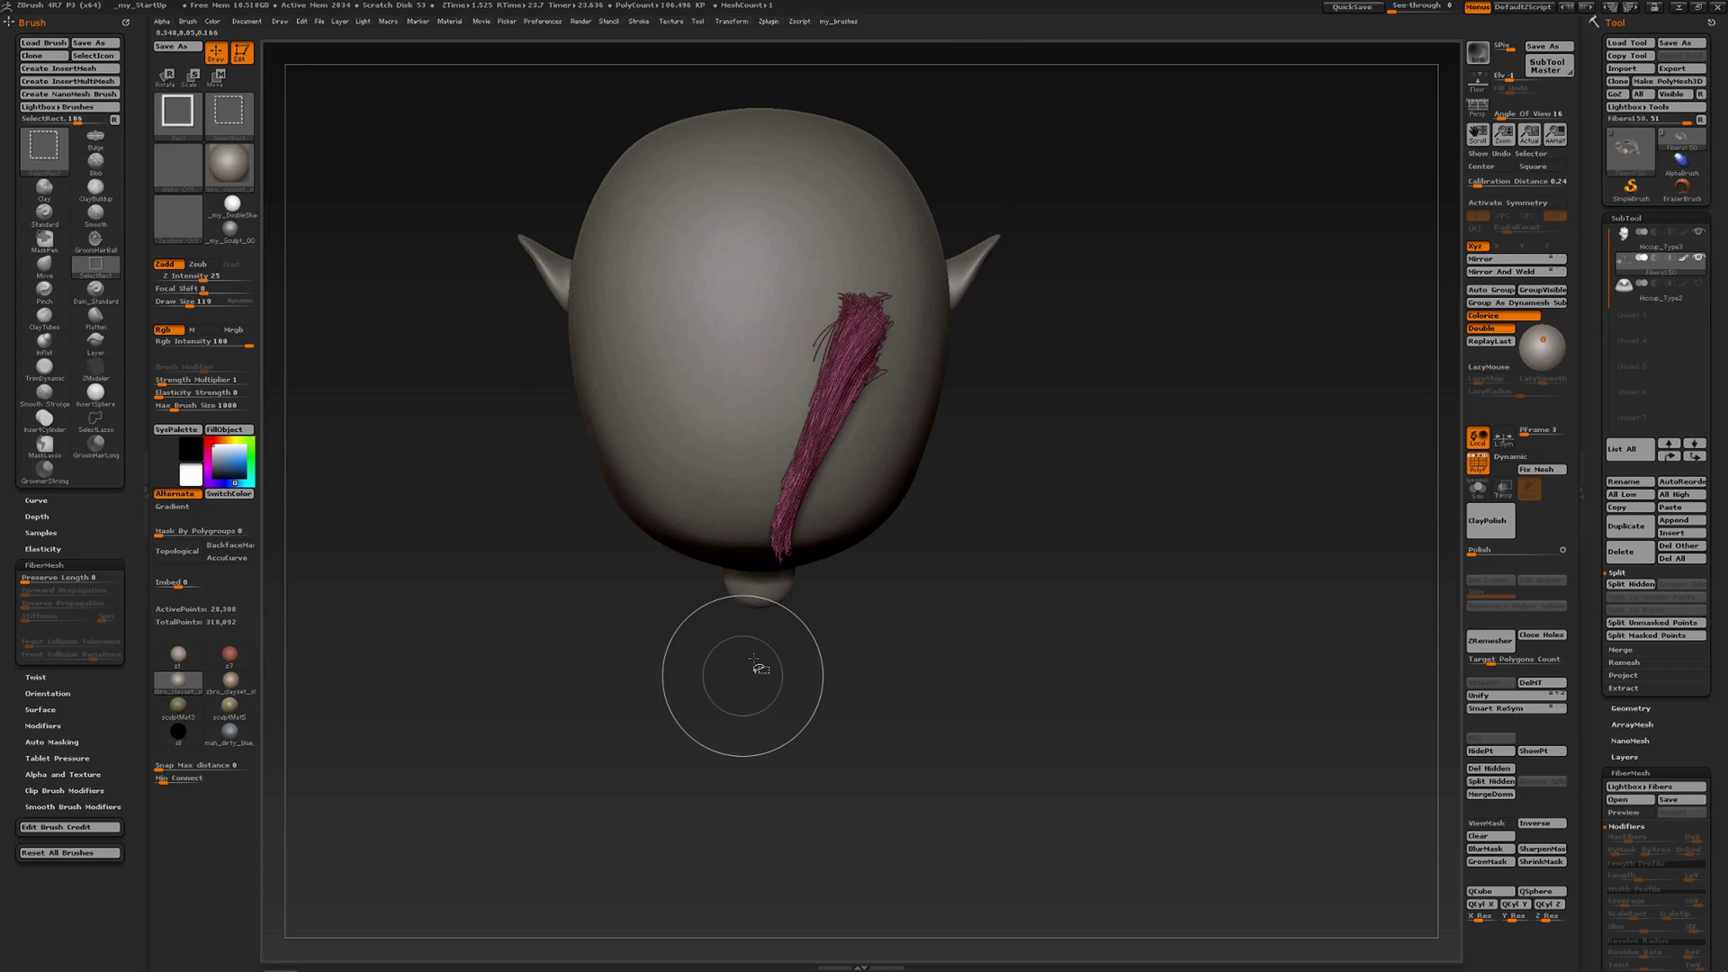
left_click(1041, 463, "ctrl+shift")
mouse_move(969, 482)
left_mouse_down()
mouse_move(920, 387)
mouse_move(927, 450)
left_mouse_up()
- Hide the round, ungroomed fiber clumps, leaving only the groomed groups visible, and turn off polyframe display
left_click(684, 378, "ctrl+shift")
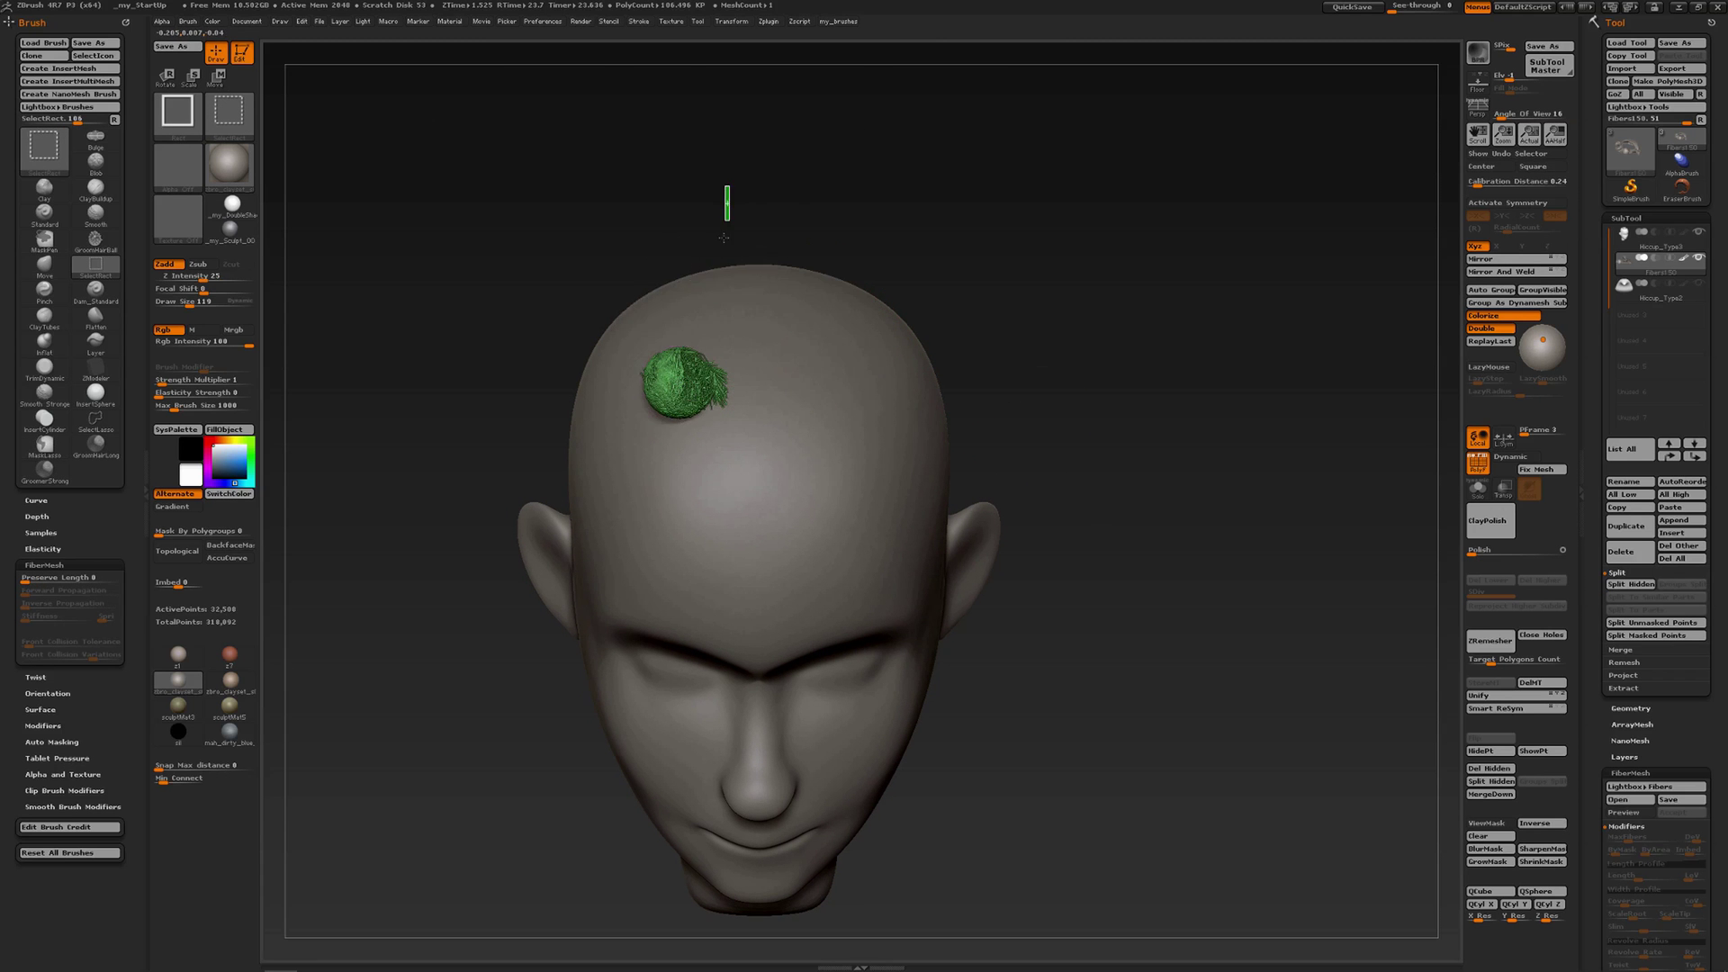
left_click_drag(724, 238, 722, 245, "ctrl+shift")
left_click(650, 315, "ctrl+shift")
left_click(675, 277, "ctrl+shift")
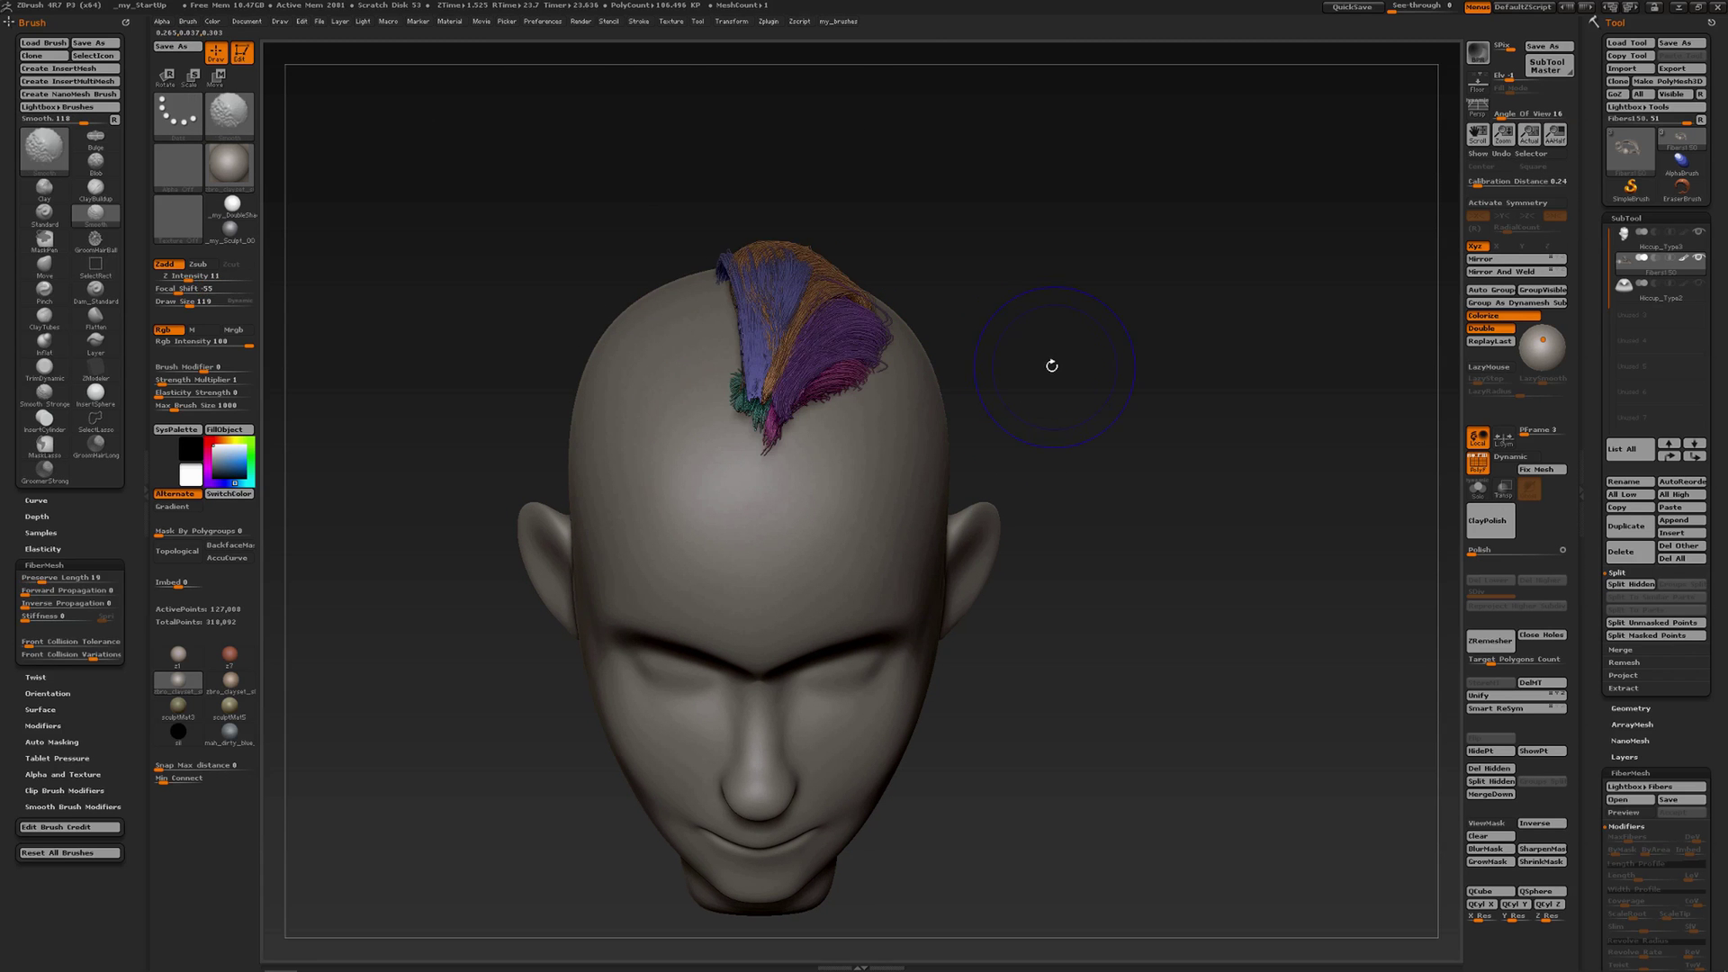
key("shift+f")
mouse_move(1026, 366)
left_mouse_down()
mouse_move(670, 430)
mouse_move(900, 441)
mouse_move(994, 398)
mouse_move(1098, 394)
mouse_move(1084, 363)
mouse_move(1017, 391)
mouse_move(692, 396)
left_mouse_up()
left_click_drag(1045, 382, 1137, 393)
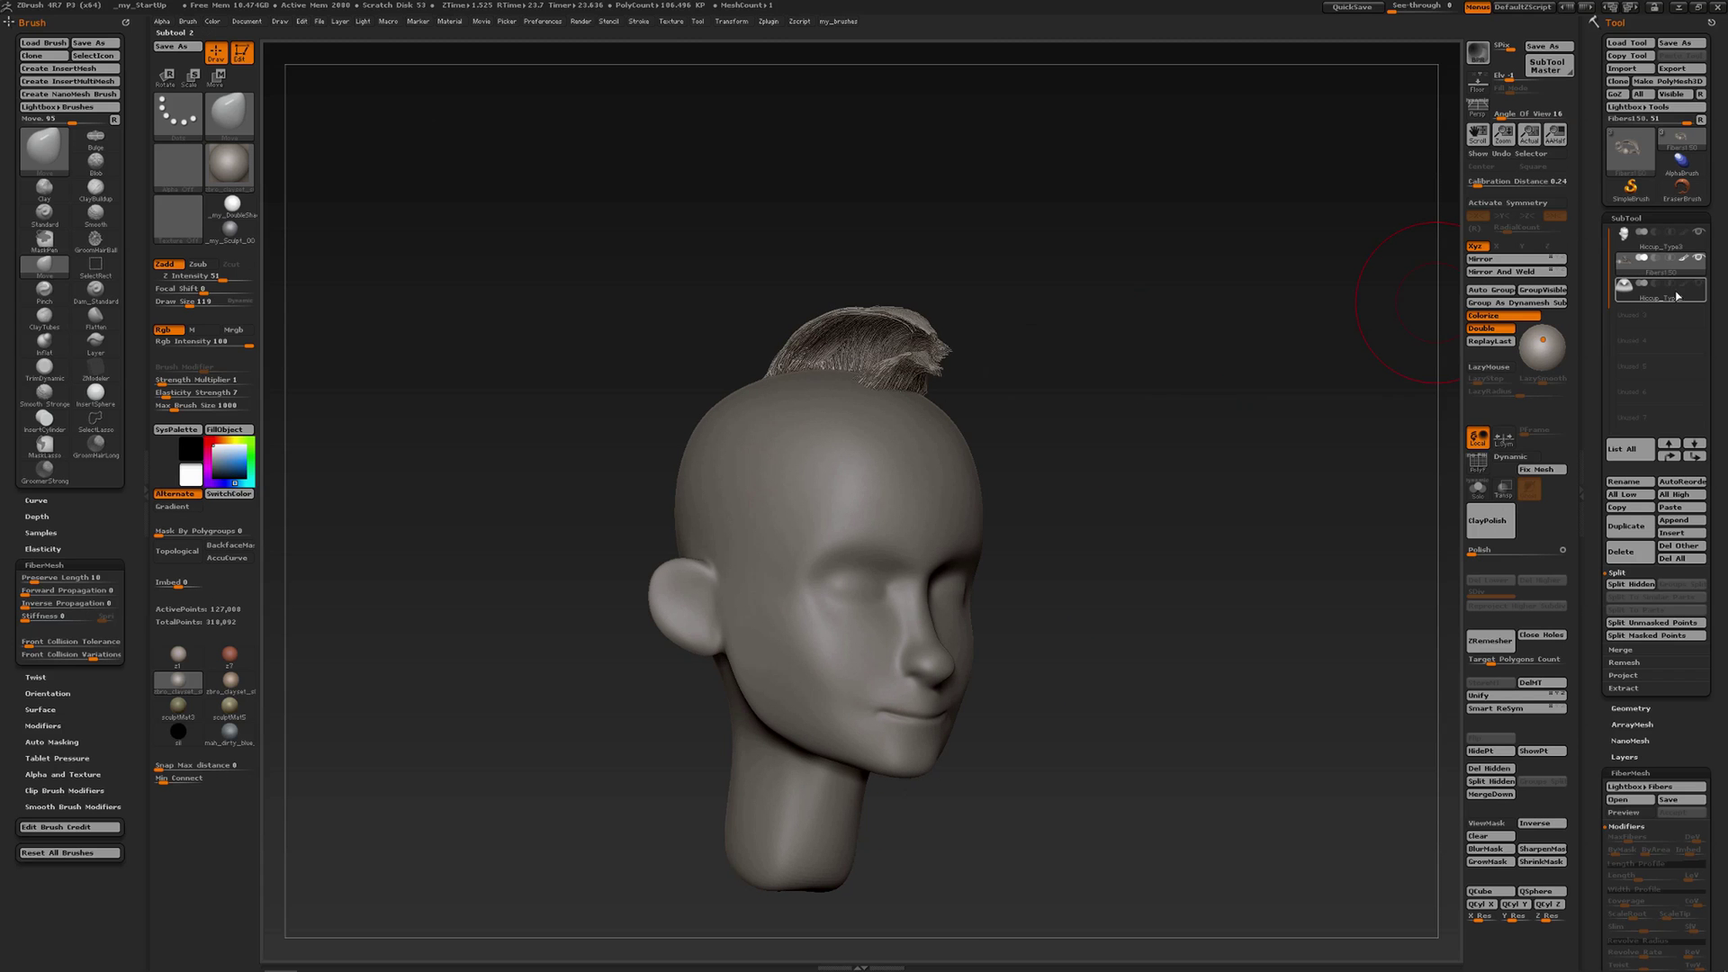
- Show the horn-shaped guide mesh Hiccup_Type2 and compare its shape with the groomed hair from the front and side
left_click(1698, 287)
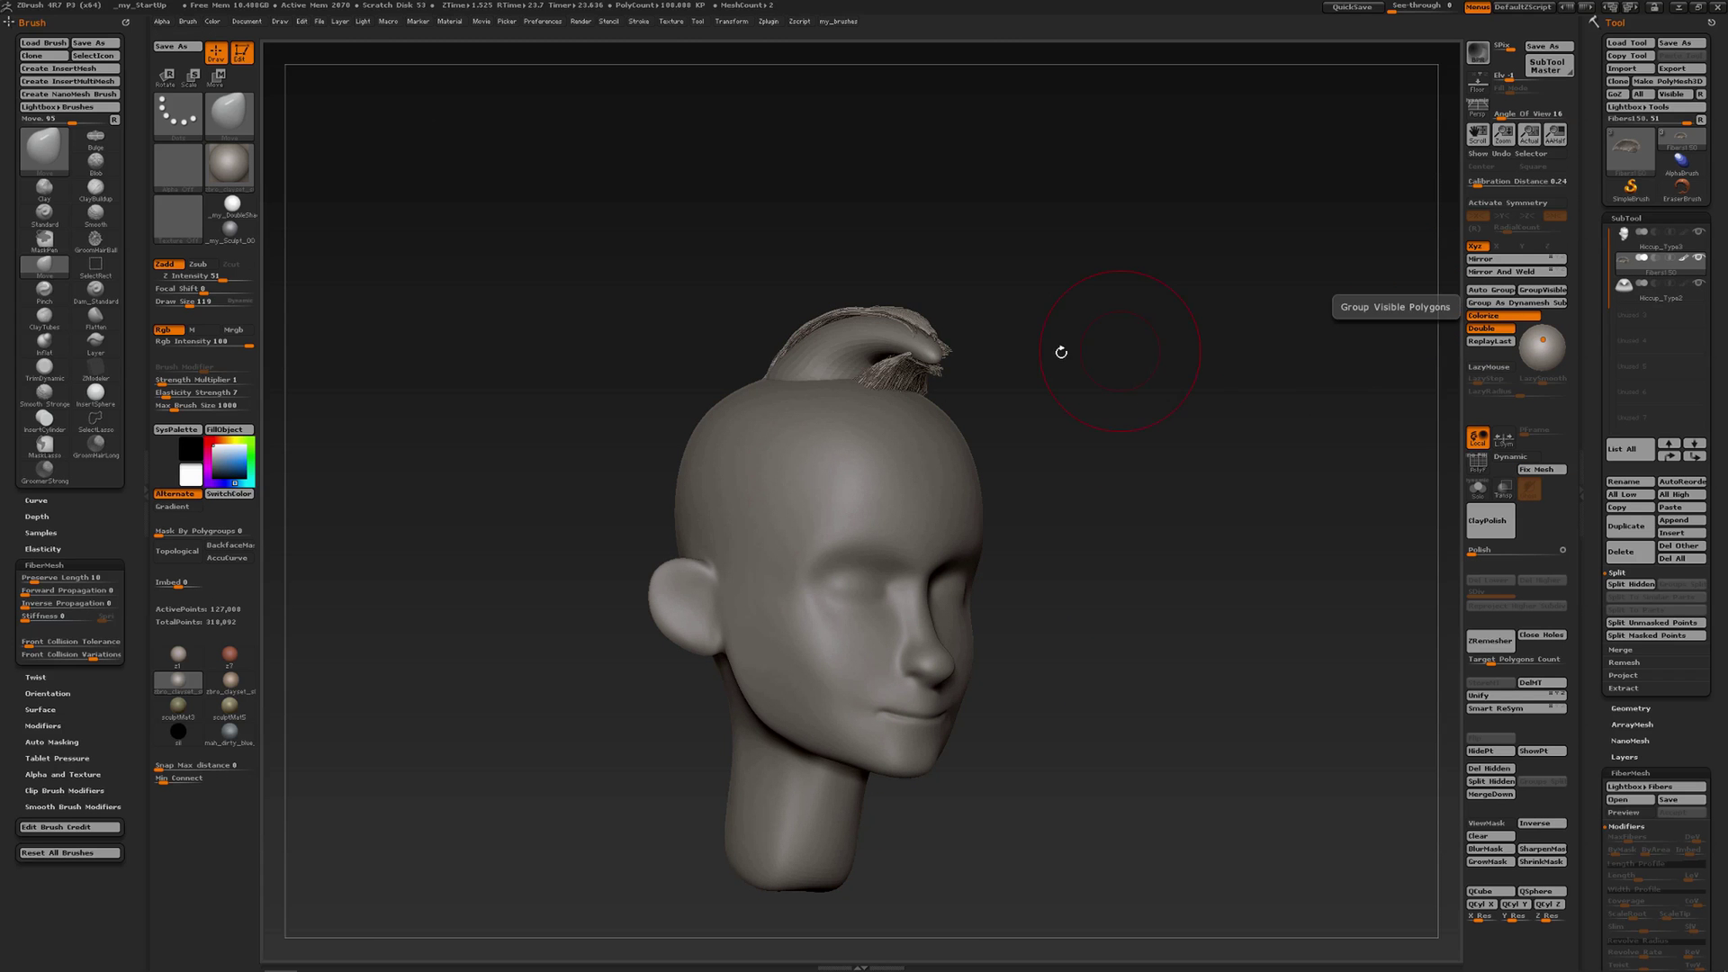
left_click_drag(1062, 352, 1067, 387, "alt")
left_click_drag(951, 393, 997, 291, "alt")
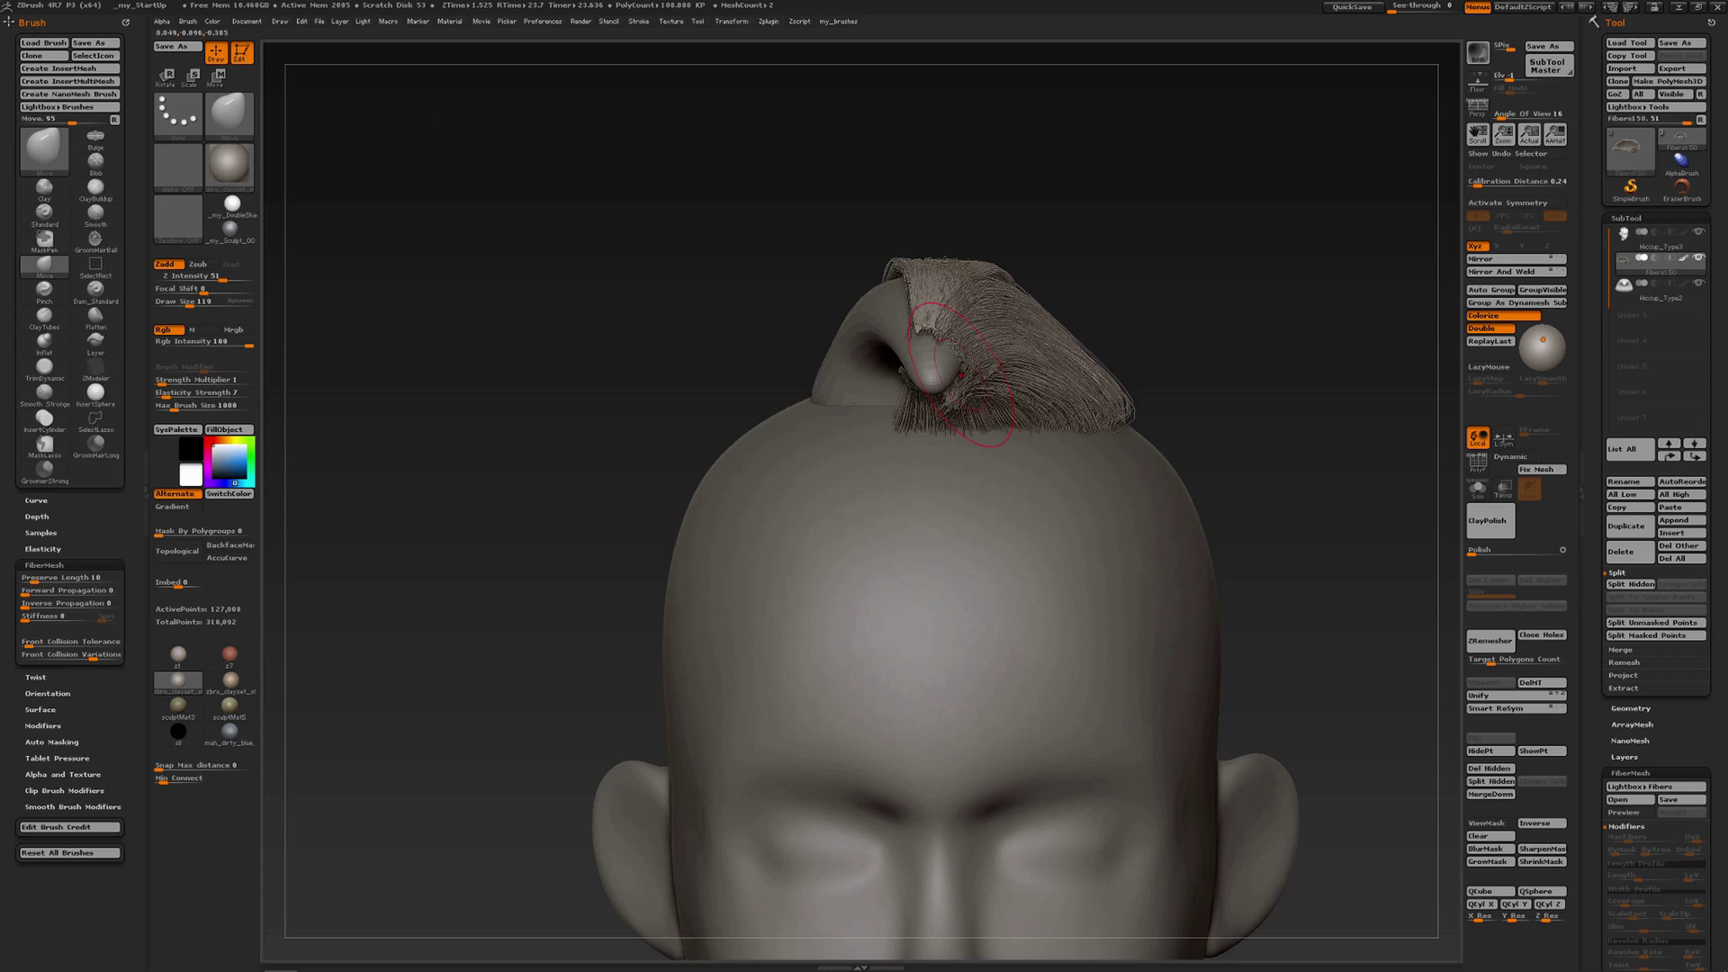
right_click_drag(952, 343, 1044, 345, "ctrl")
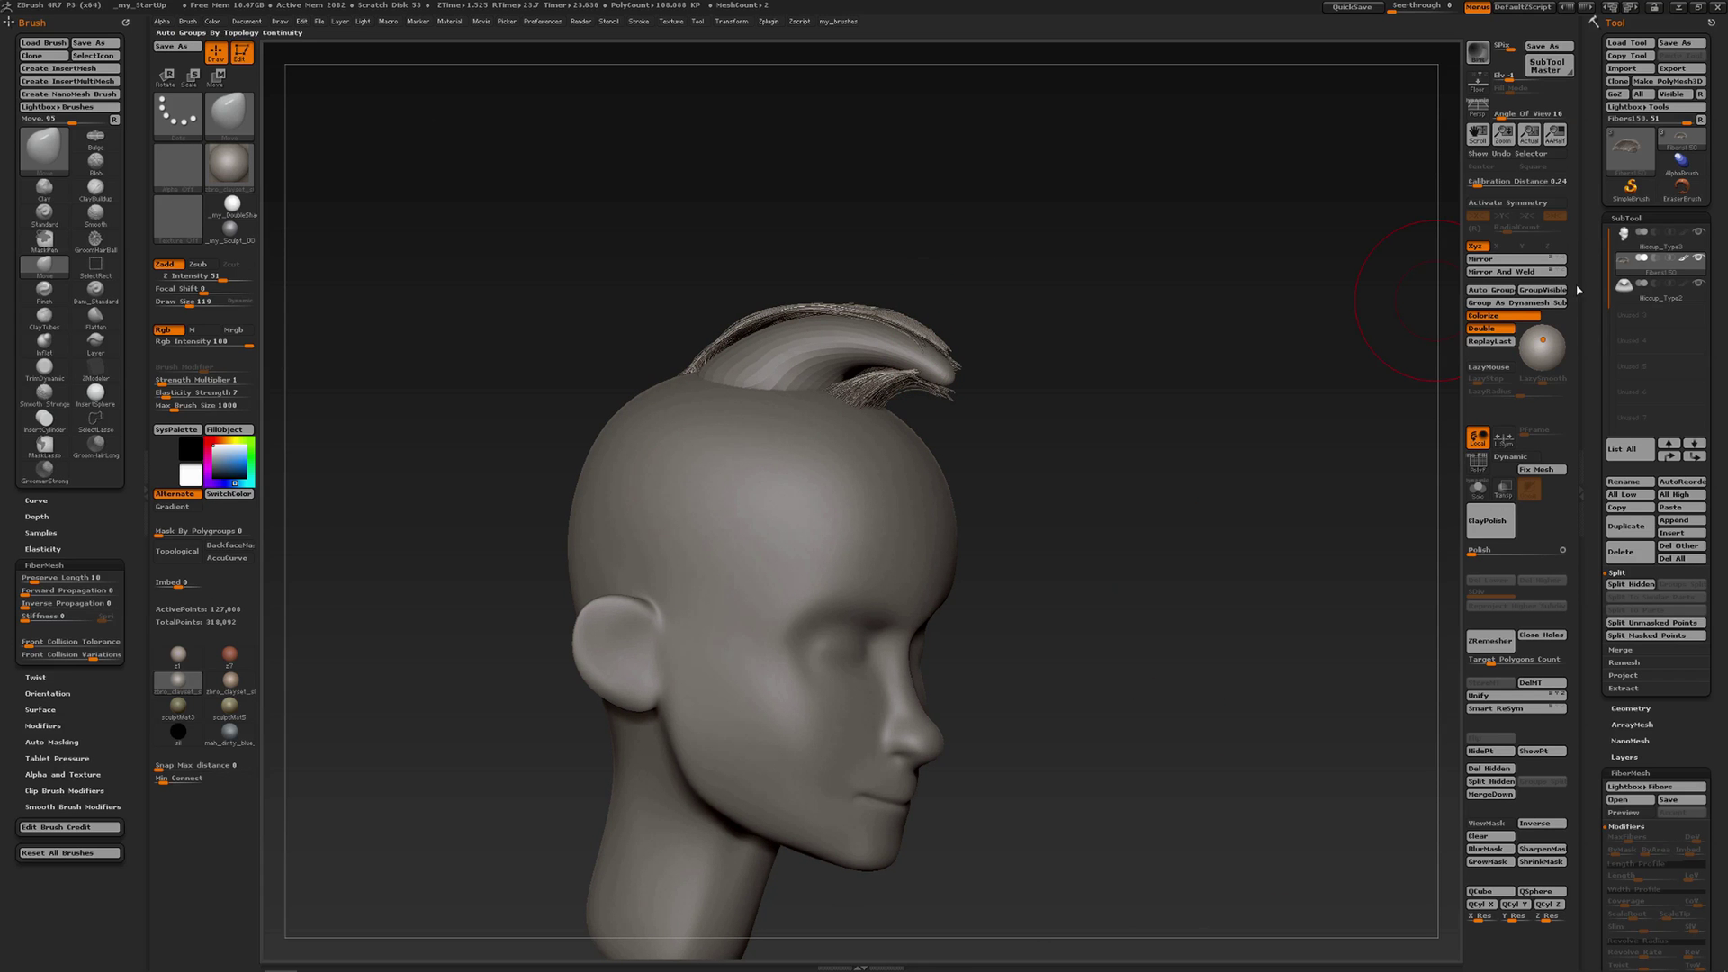
- Hide the Hiccup_Type2 guide mesh again and examine the silhouette of the groomed hair from both sides
mouse_move(1627, 297)
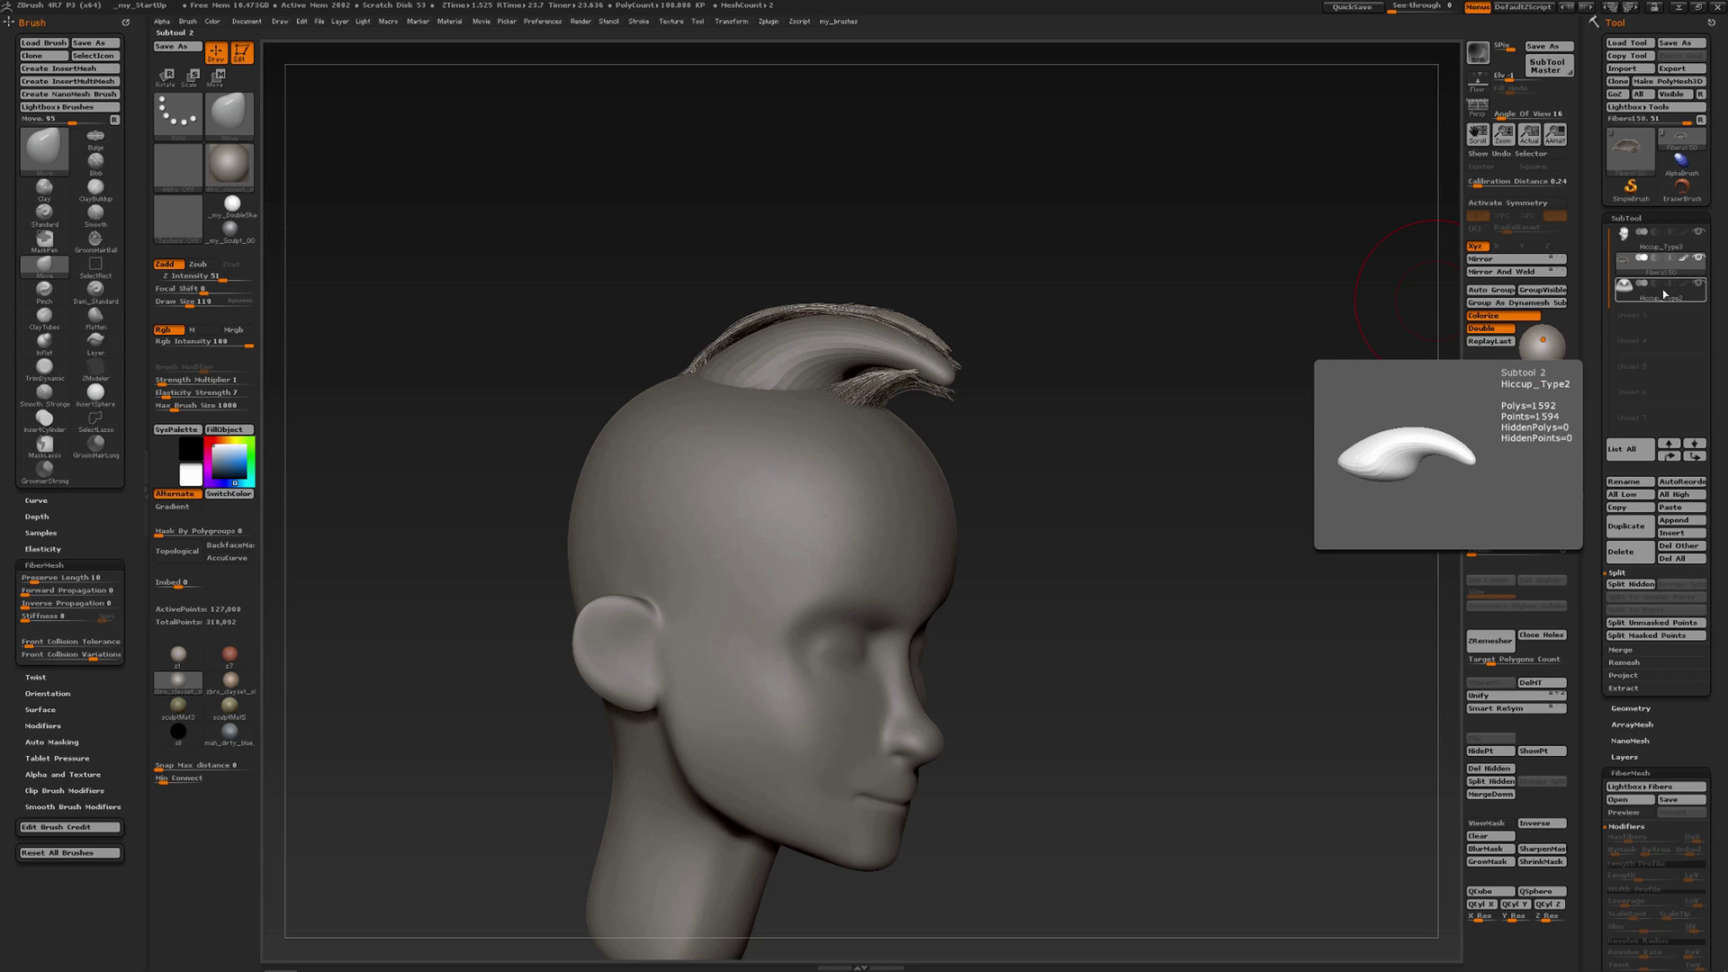
left_click(1699, 286)
left_click_drag(1023, 348, 949, 378)
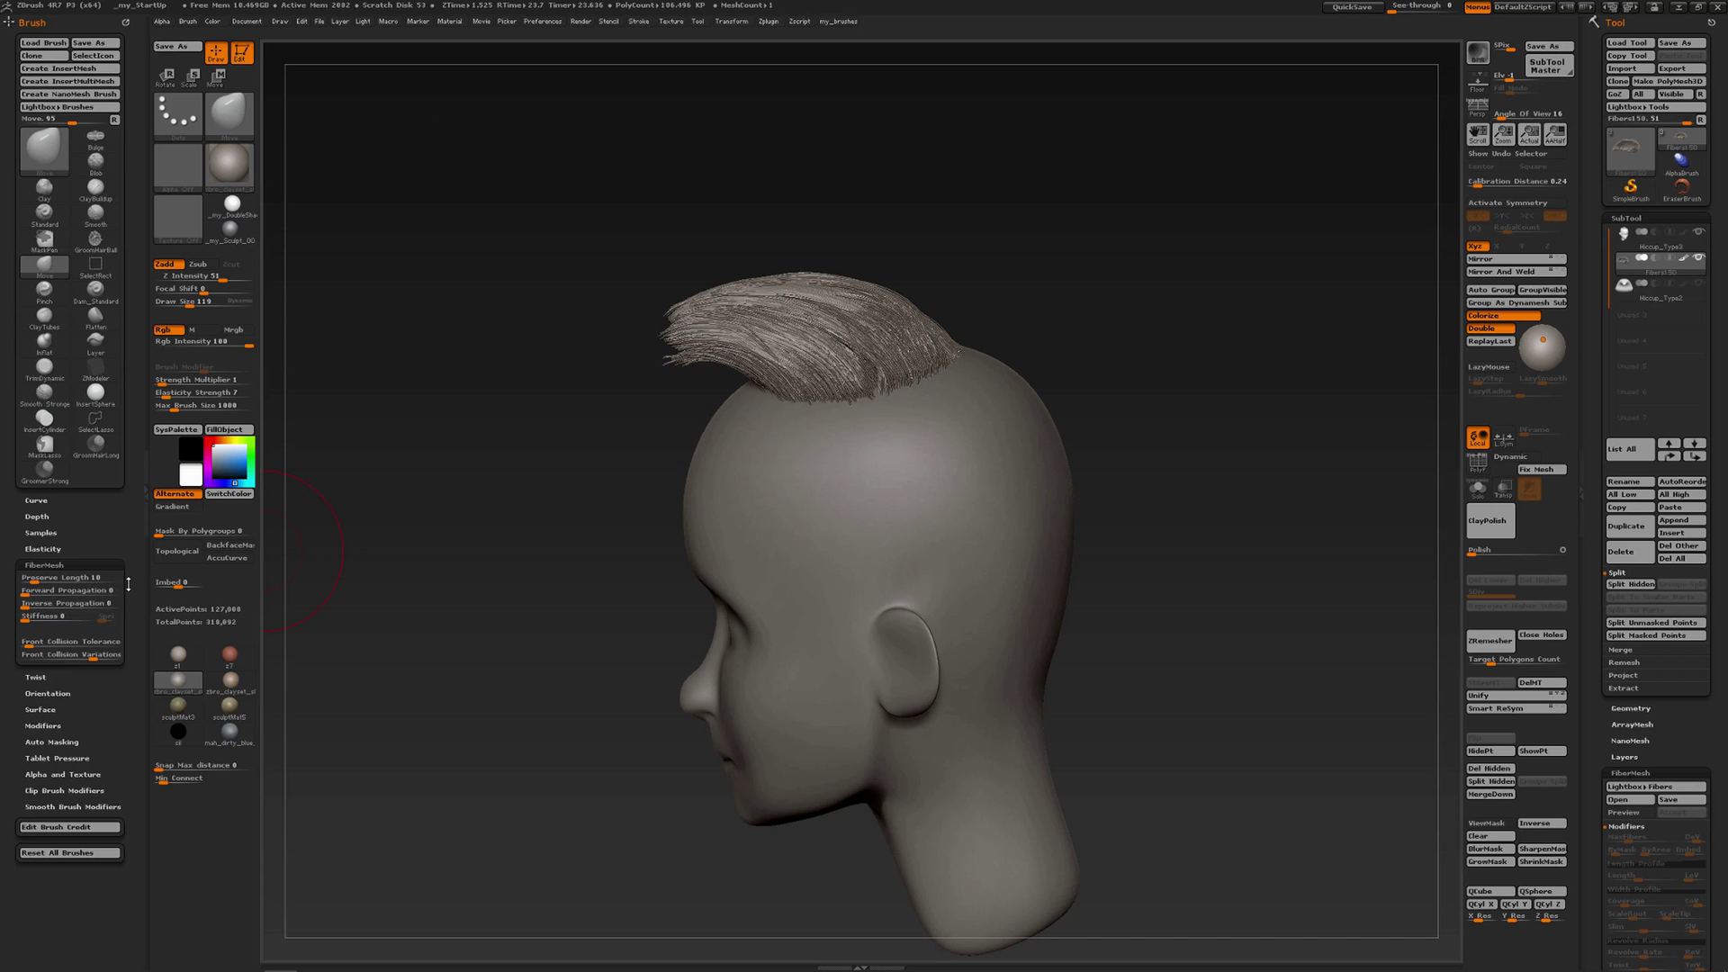
left_click_drag(640, 513, 615, 542, "alt")
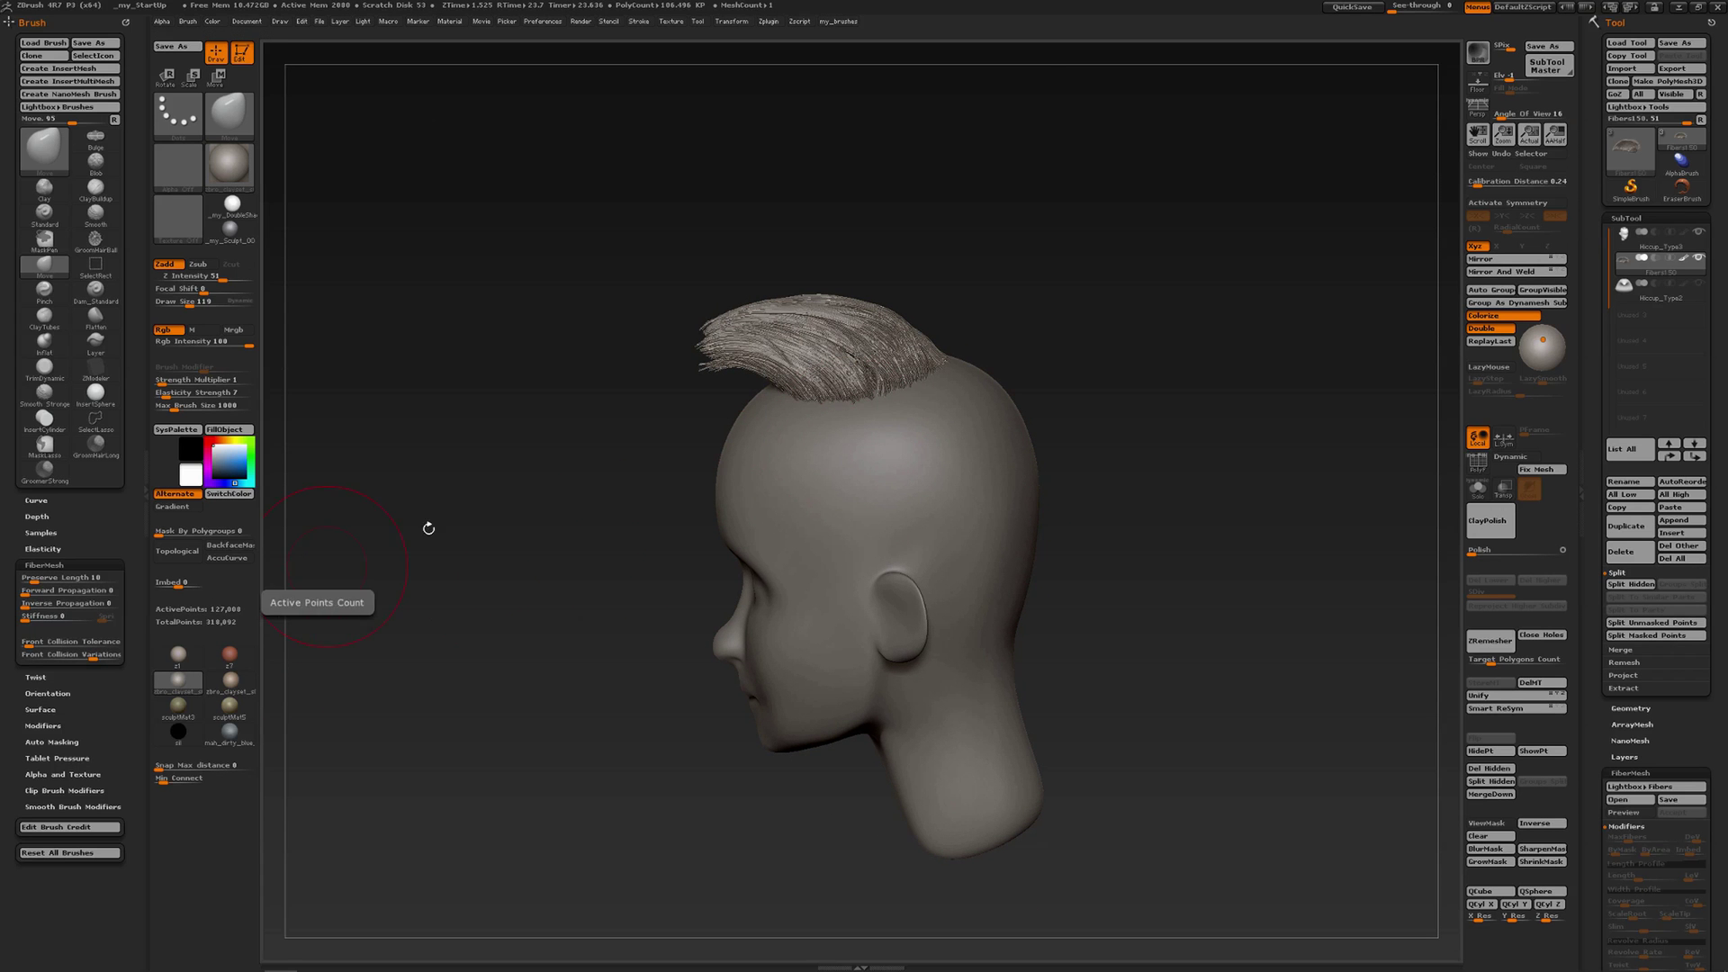
right_click_drag(863, 452, 923, 453)
left_click_drag(923, 452, 845, 445)
right_click_drag(845, 446, 745, 443)
left_click_drag(779, 443, 905, 444)
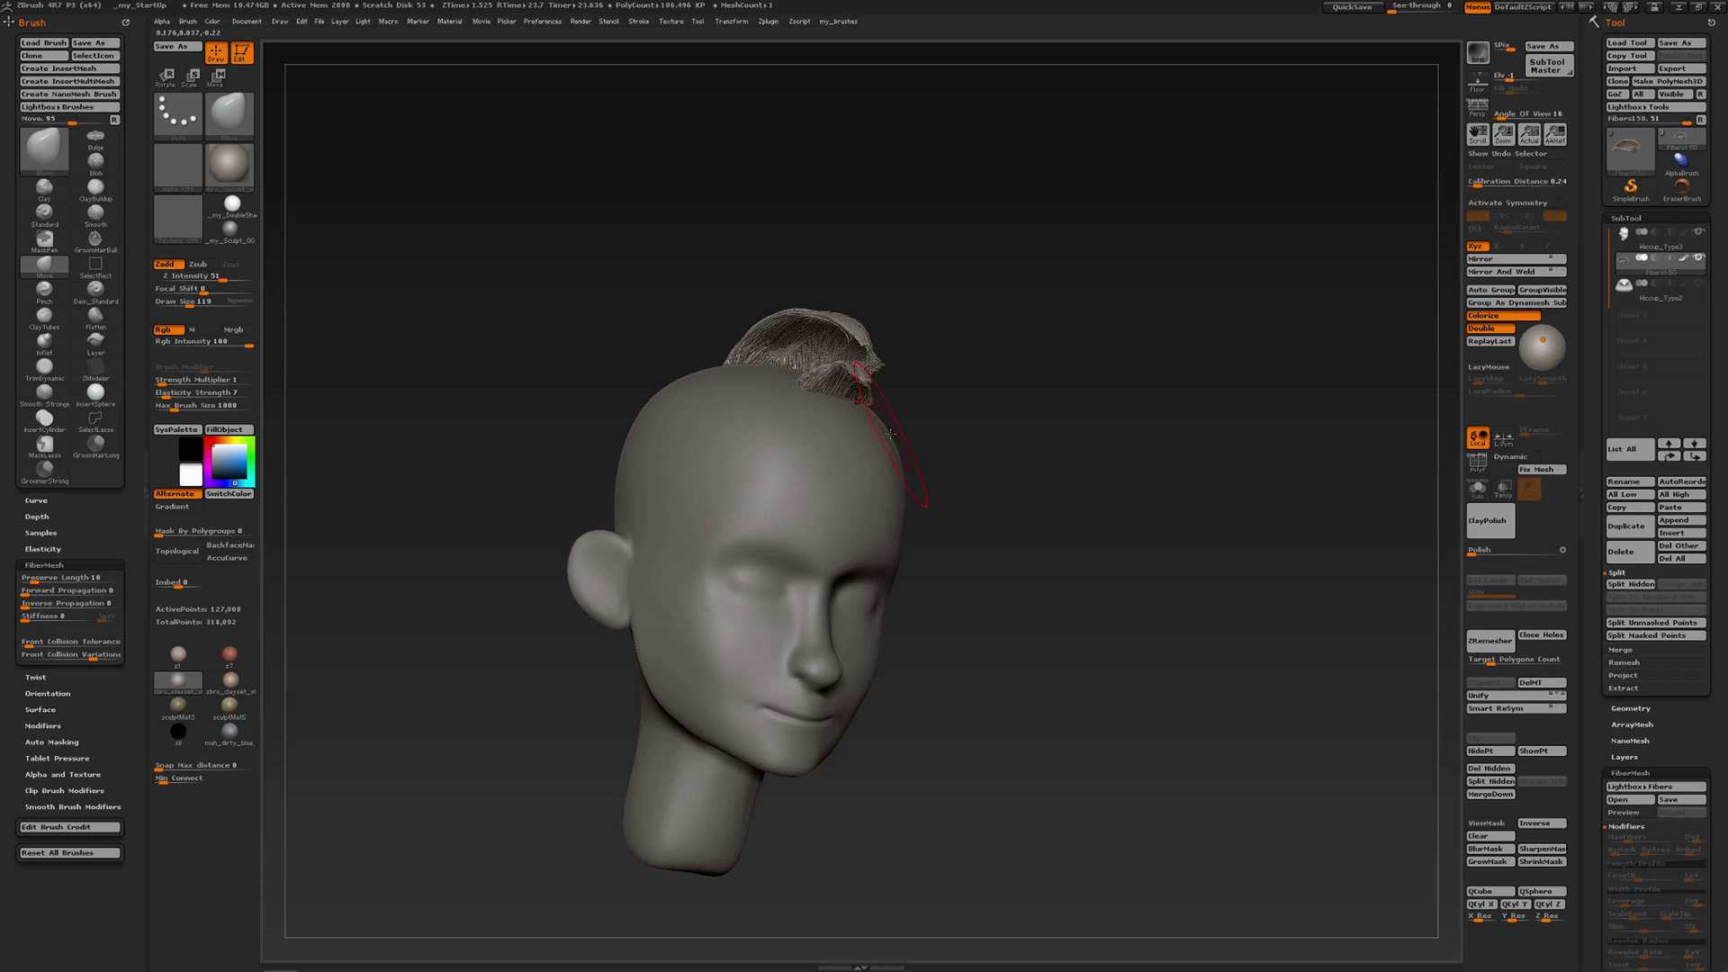
key("g")
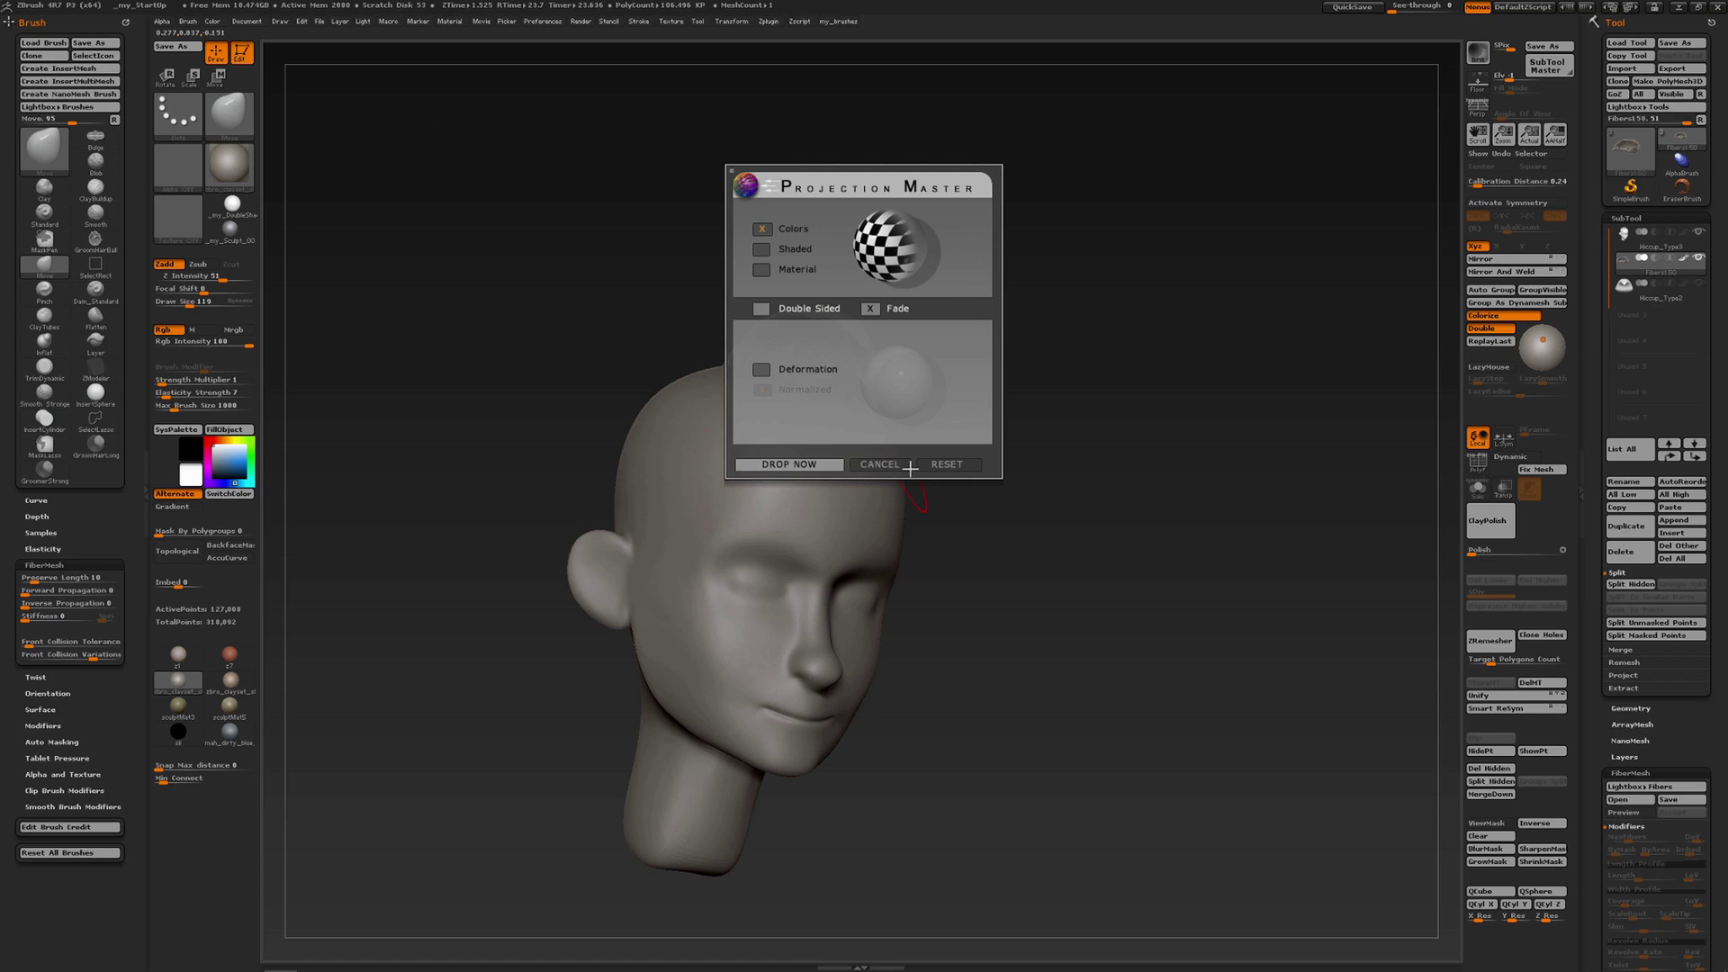
left_click(886, 464)
key("b")
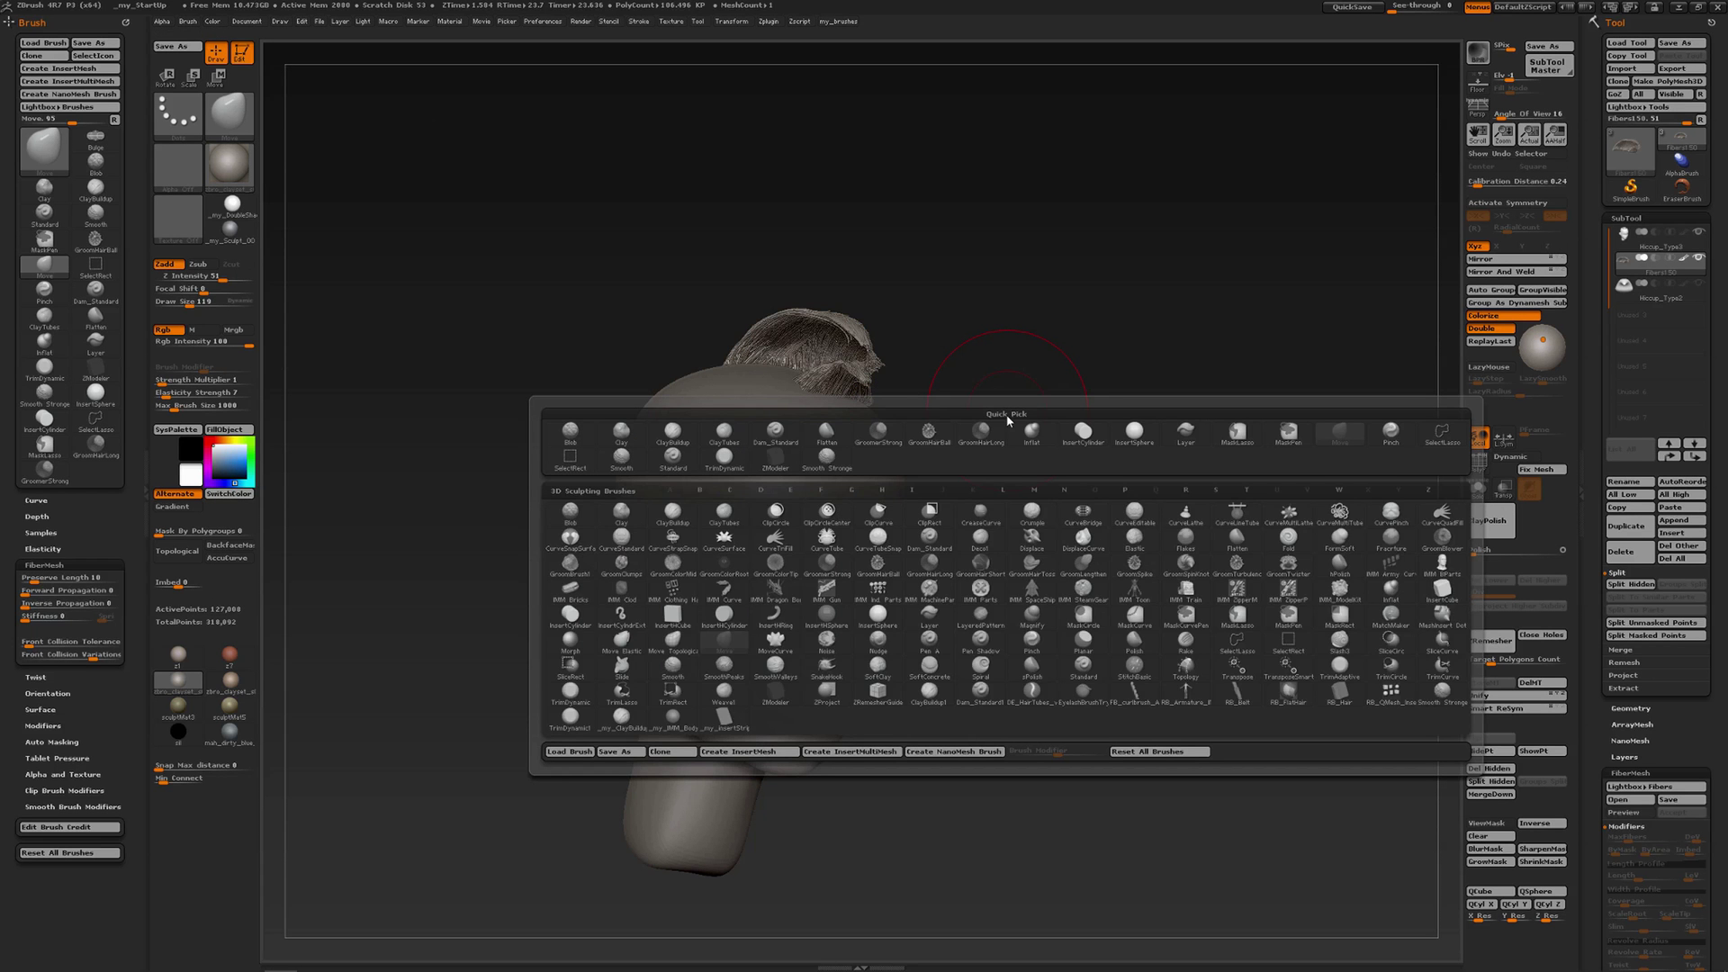
key("g")
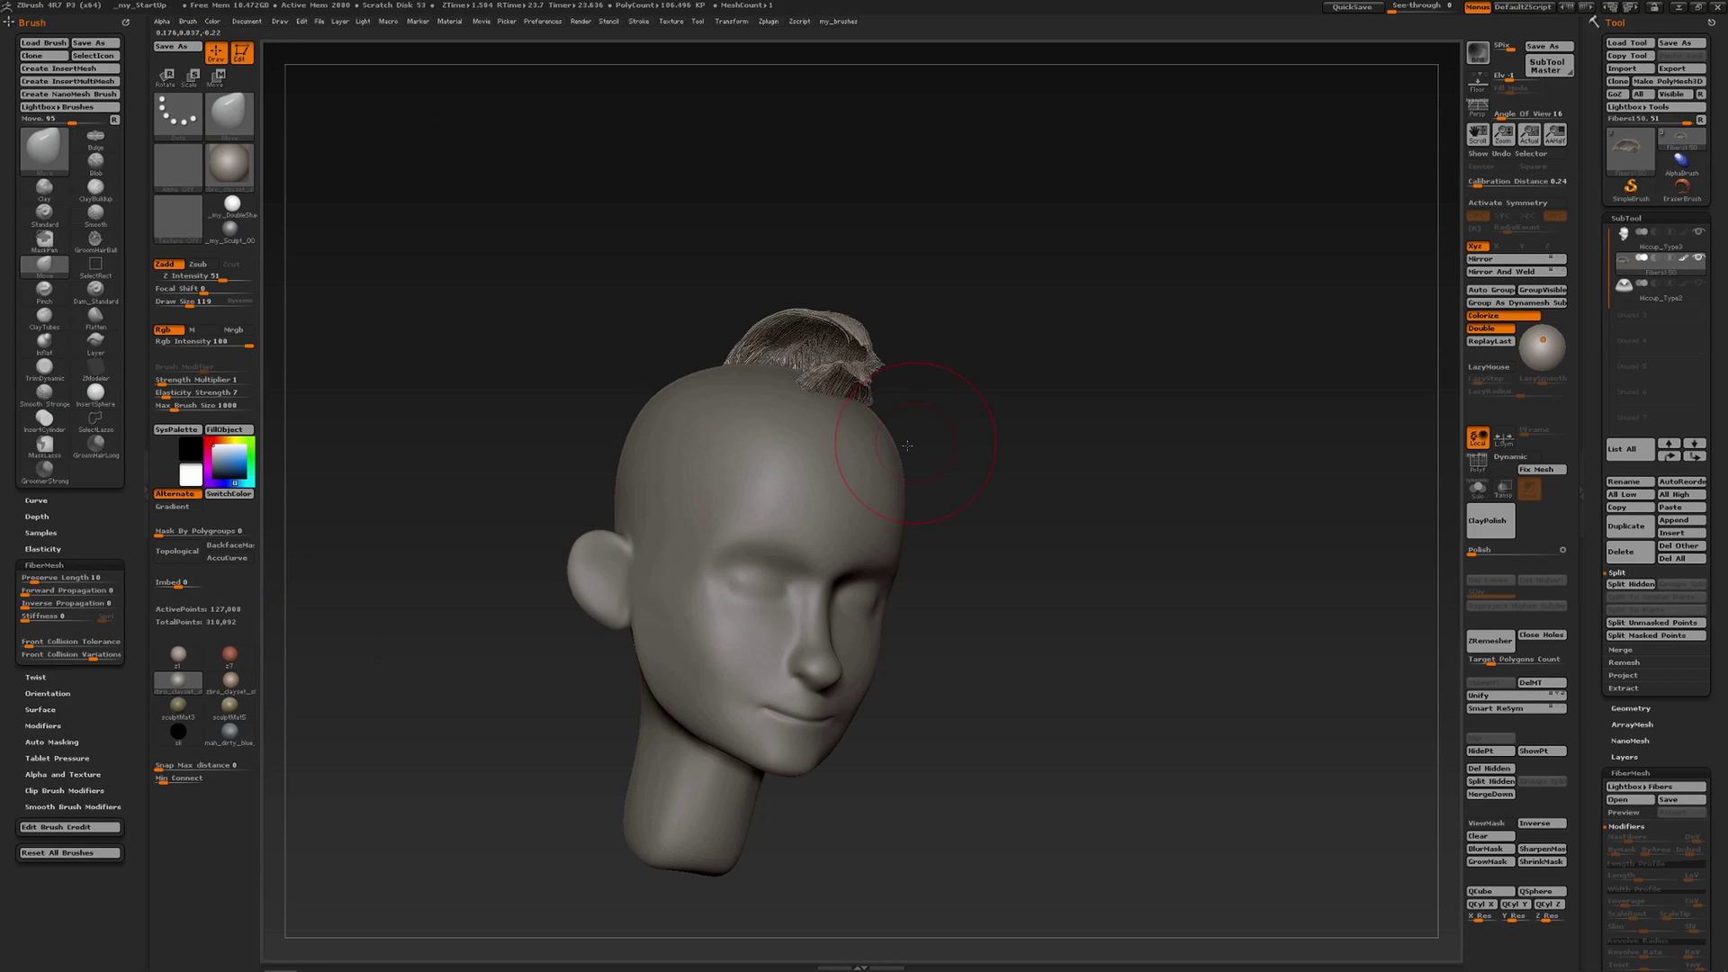
- Run a Best Preview Render of the head with the groomed hair in three-quarter view
left_click_drag(907, 446, 842, 455)
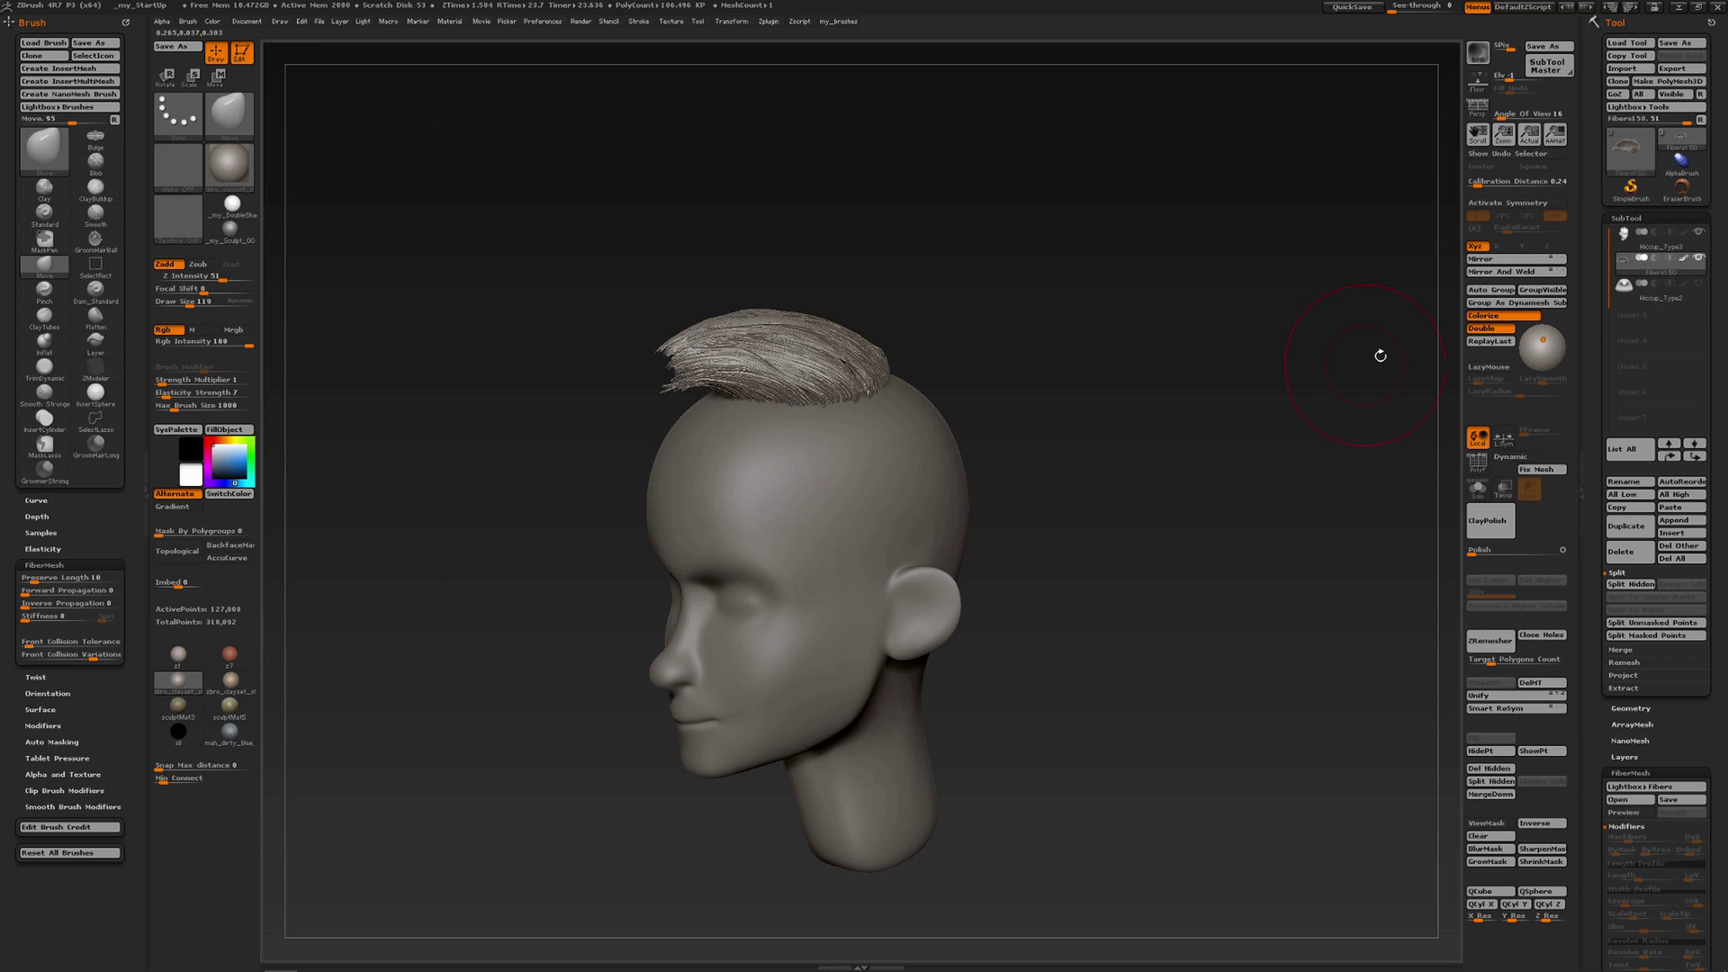
mouse_move(1629, 294)
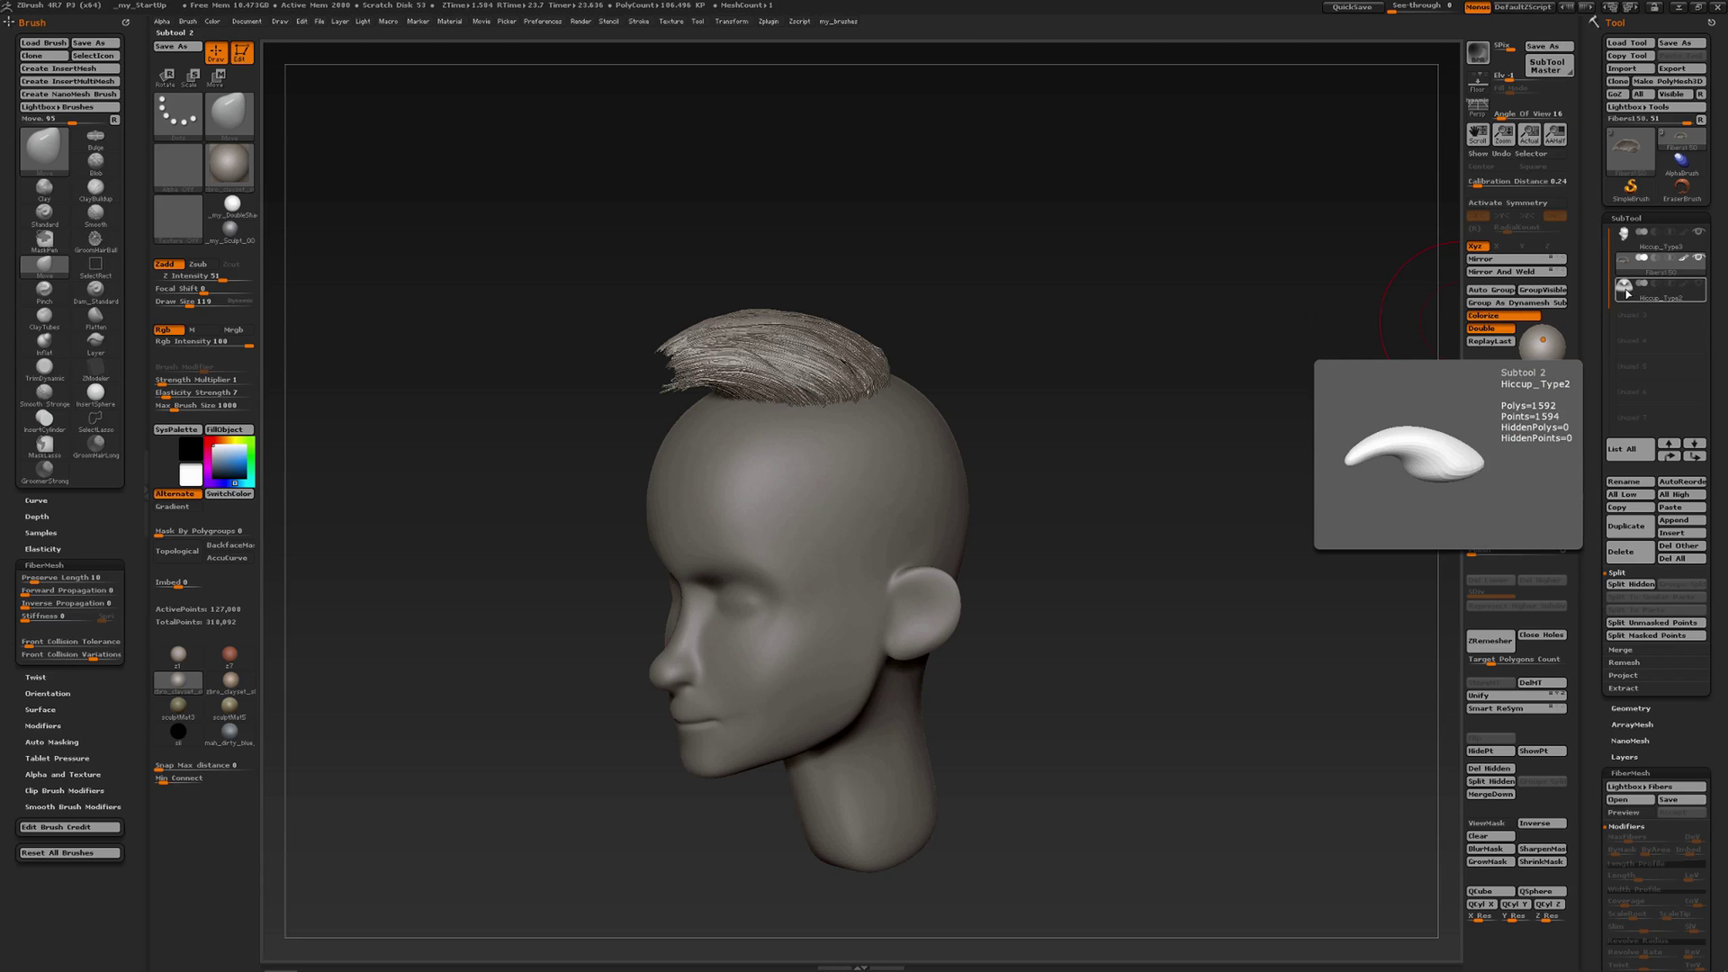
right_click_drag(792, 472, 892, 461)
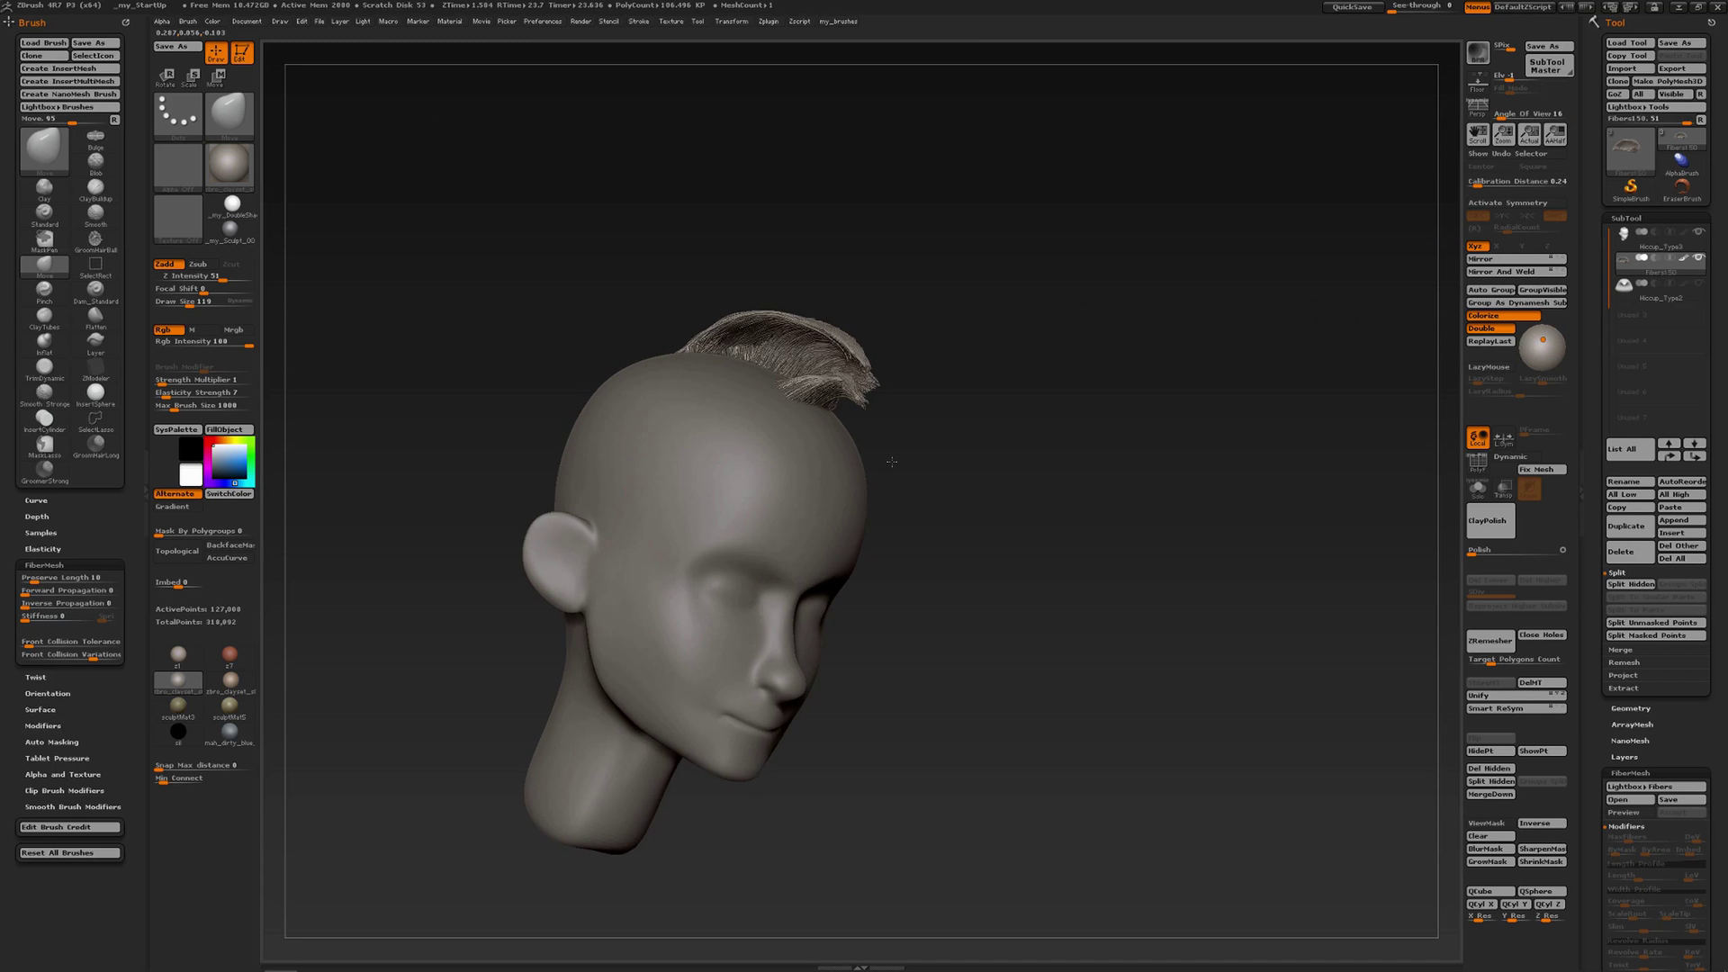
left_click_drag(892, 462, 920, 410)
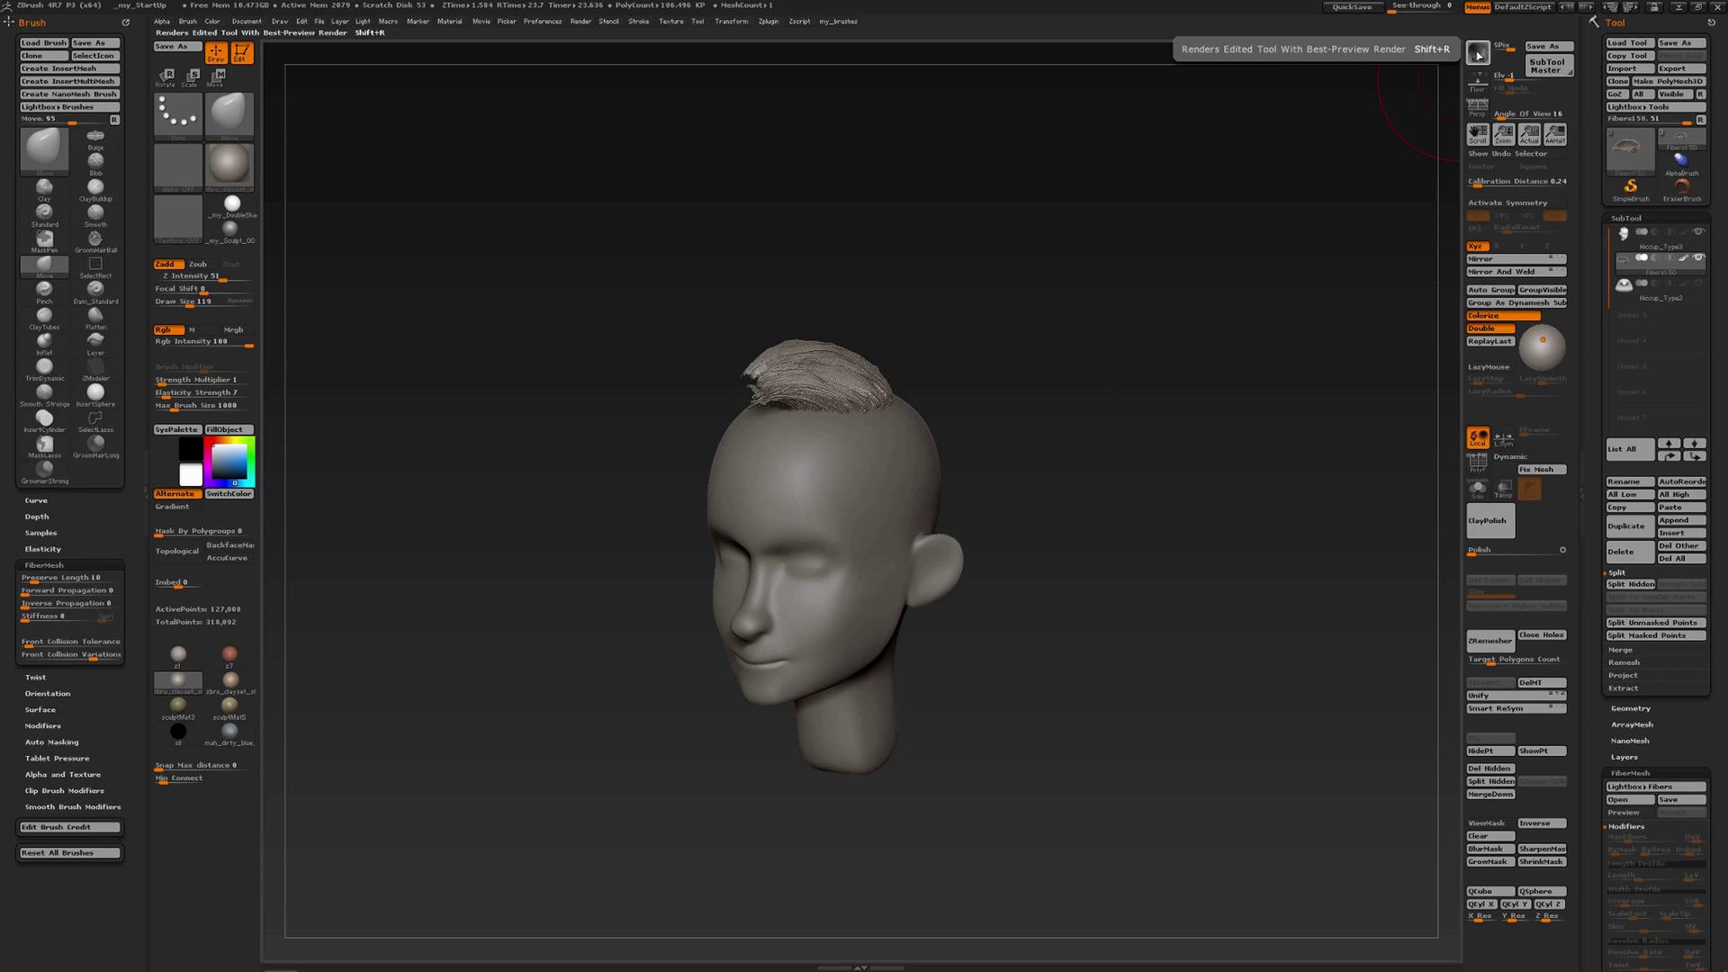
left_click(1479, 55)
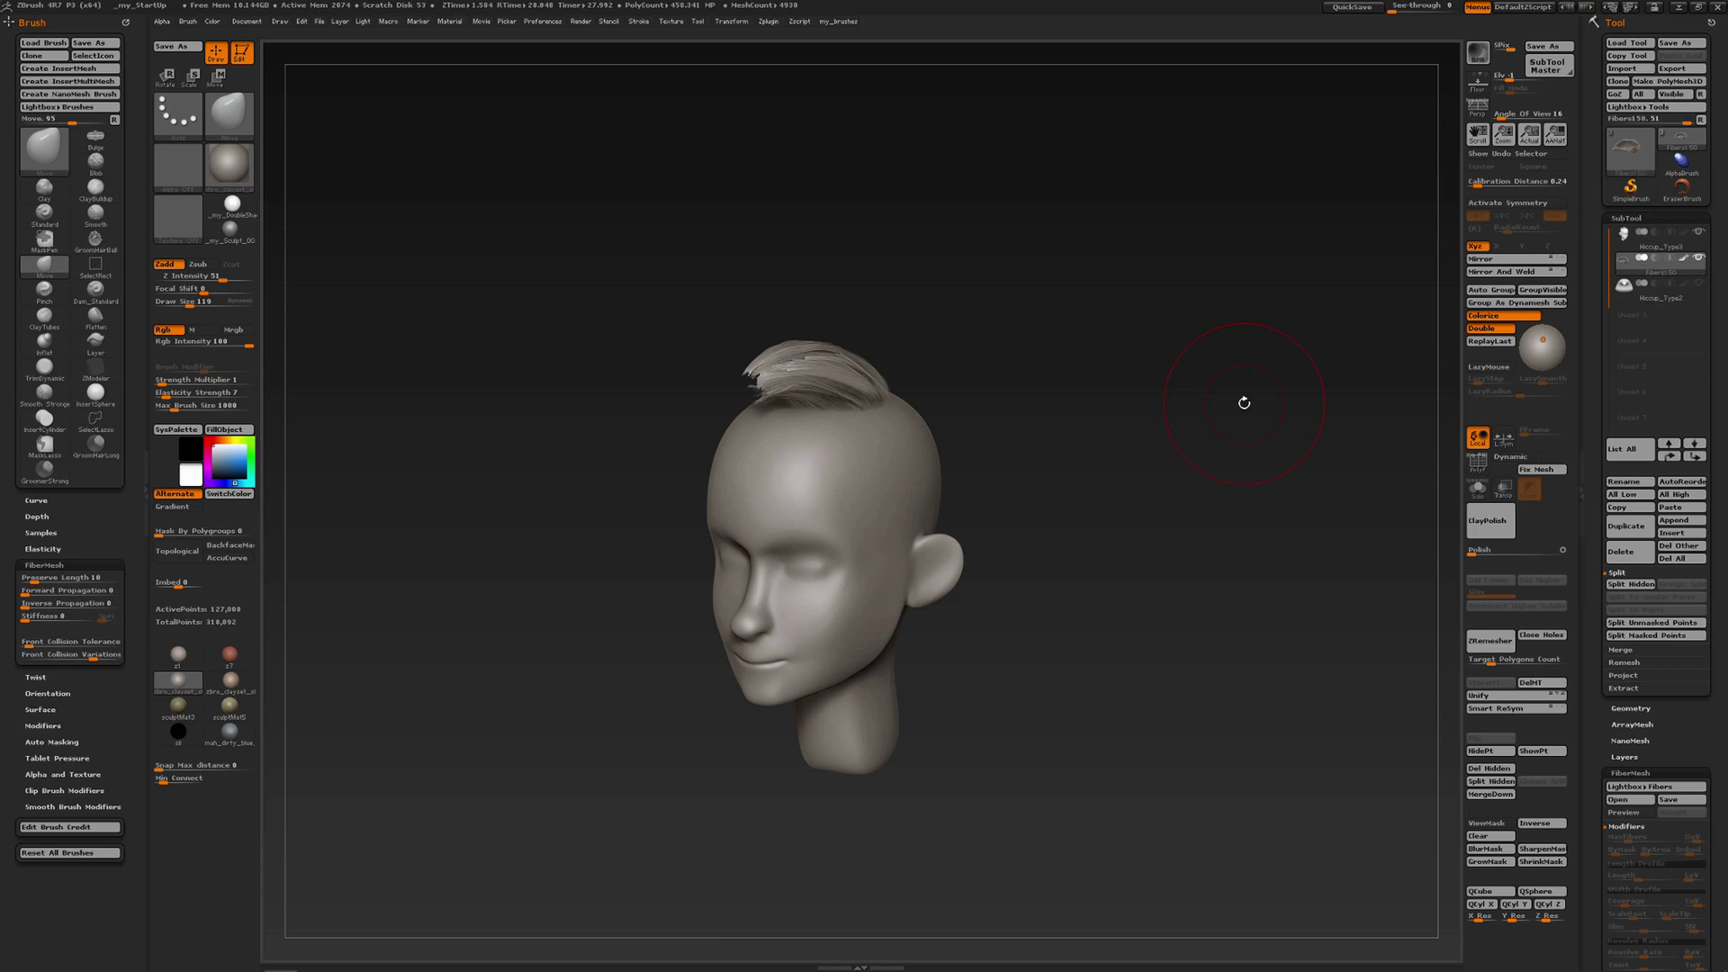
- Smooth the groomed fibers on both sides of the hair, close to the scalp
mouse_move(1175, 398)
left_mouse_down()
mouse_move(1153, 417)
mouse_move(1168, 423)
mouse_move(924, 369)
mouse_move(1017, 576)
left_mouse_up()
mouse_move(1125, 504)
left_mouse_down()
mouse_move(1130, 675)
mouse_move(1202, 713)
left_mouse_up()
mouse_move(807, 396)
left_mouse_down()
mouse_move(594, 382)
mouse_move(810, 383)
mouse_move(857, 417)
mouse_move(670, 387)
mouse_move(830, 422)
left_mouse_up()
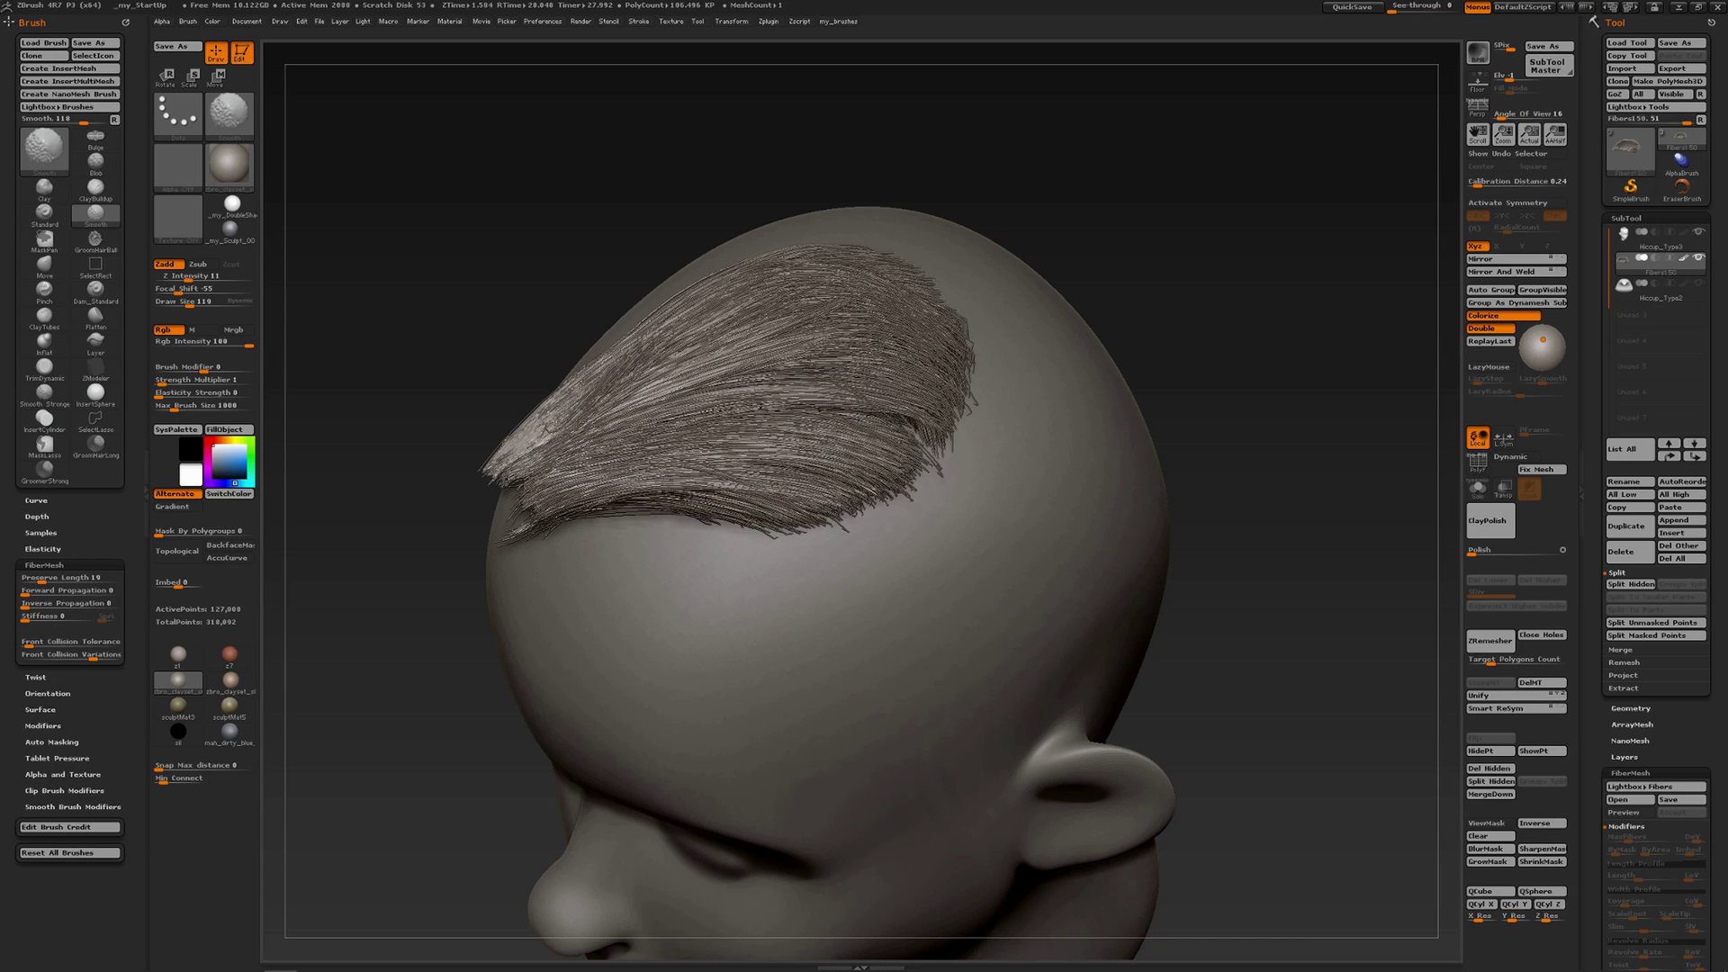
left_click_drag(781, 482, 739, 463, "shift")
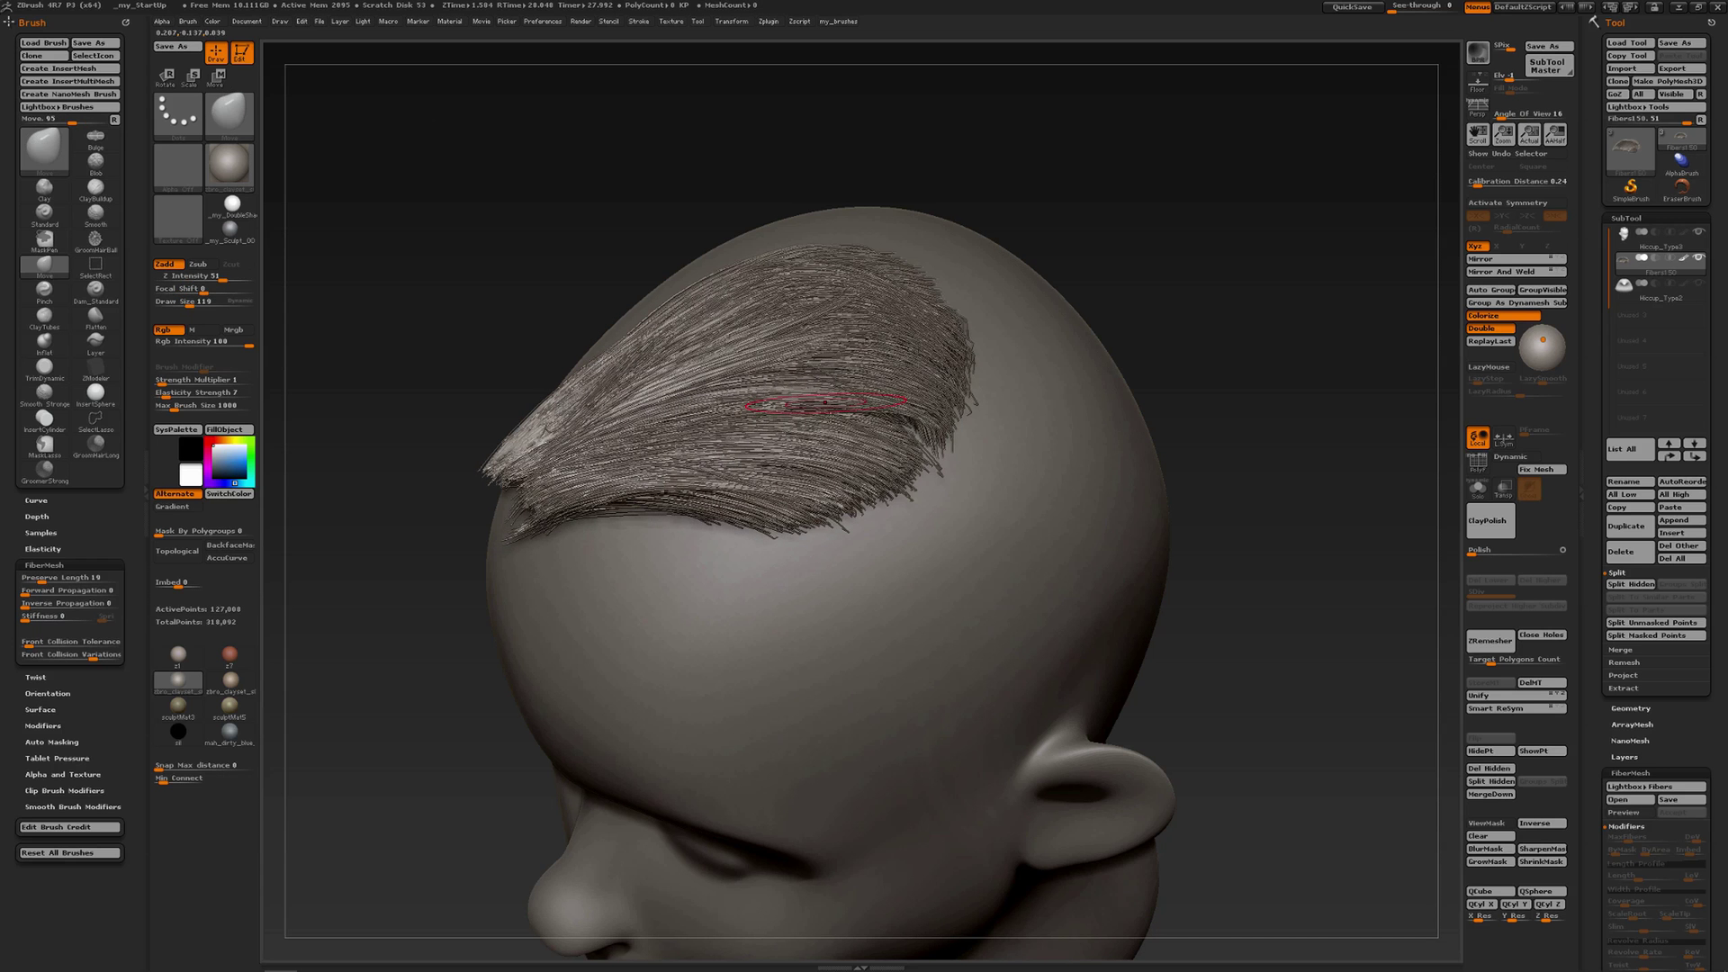
mouse_move(790, 405)
right_mouse_down()
mouse_move(909, 392)
mouse_move(1035, 423)
right_mouse_up()
right_click_drag(812, 310, 797, 302)
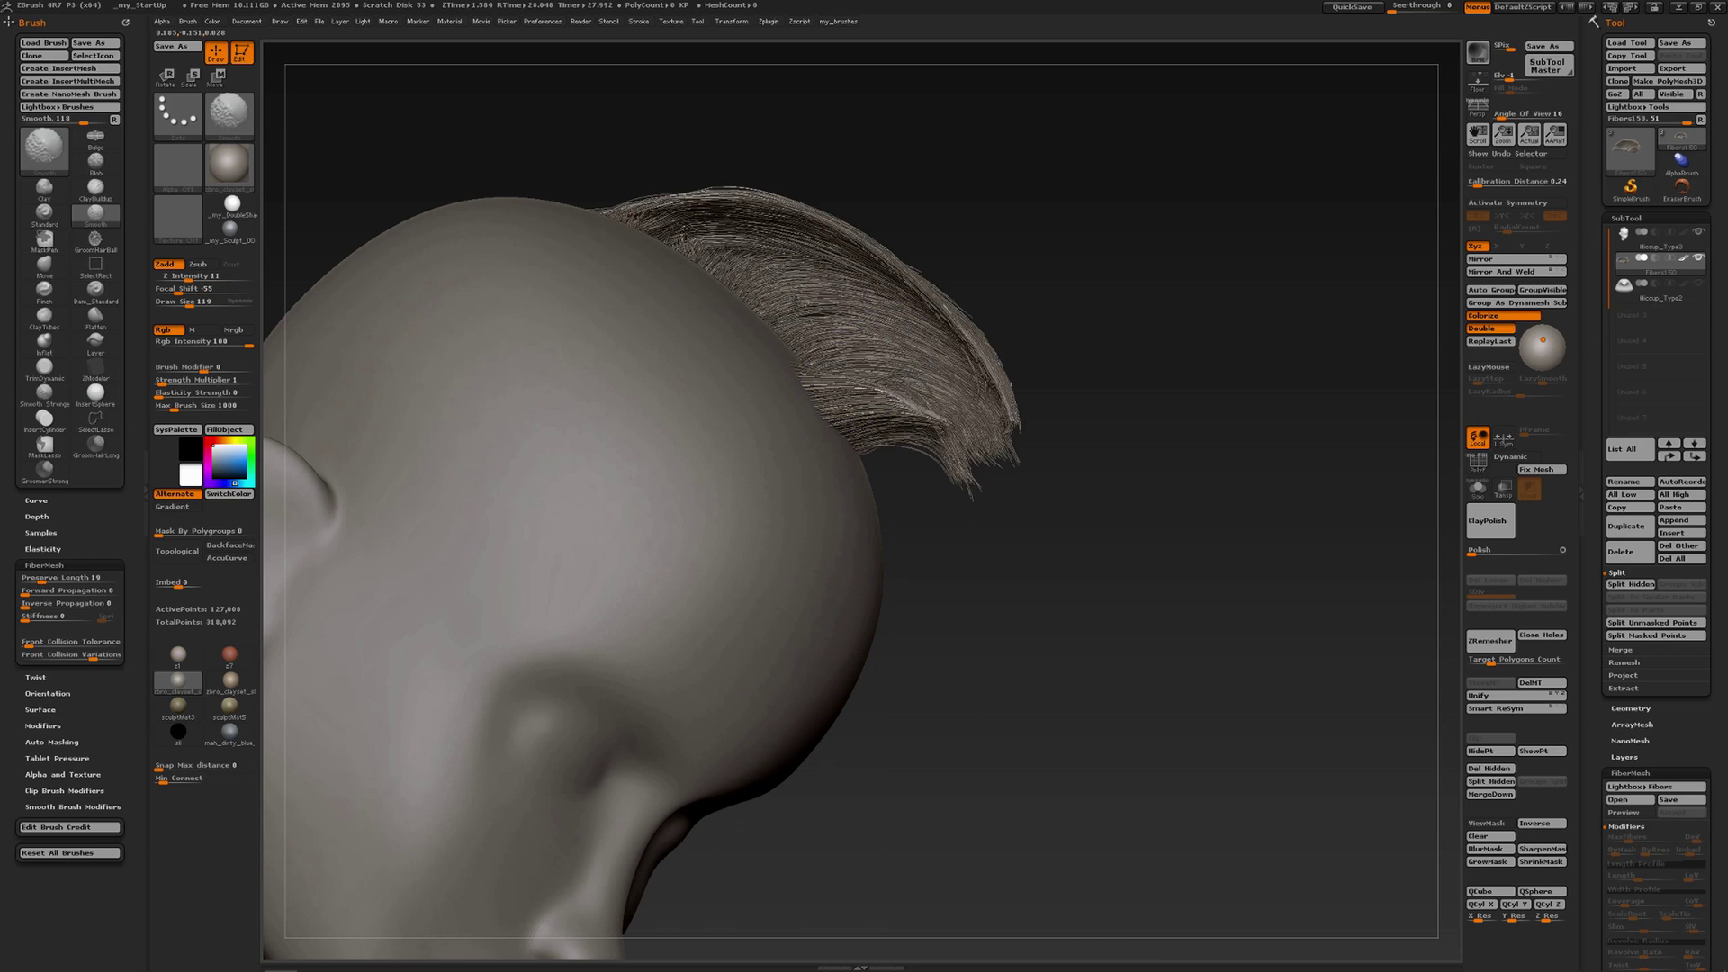
left_click_drag(726, 236, 756, 261, "shift")
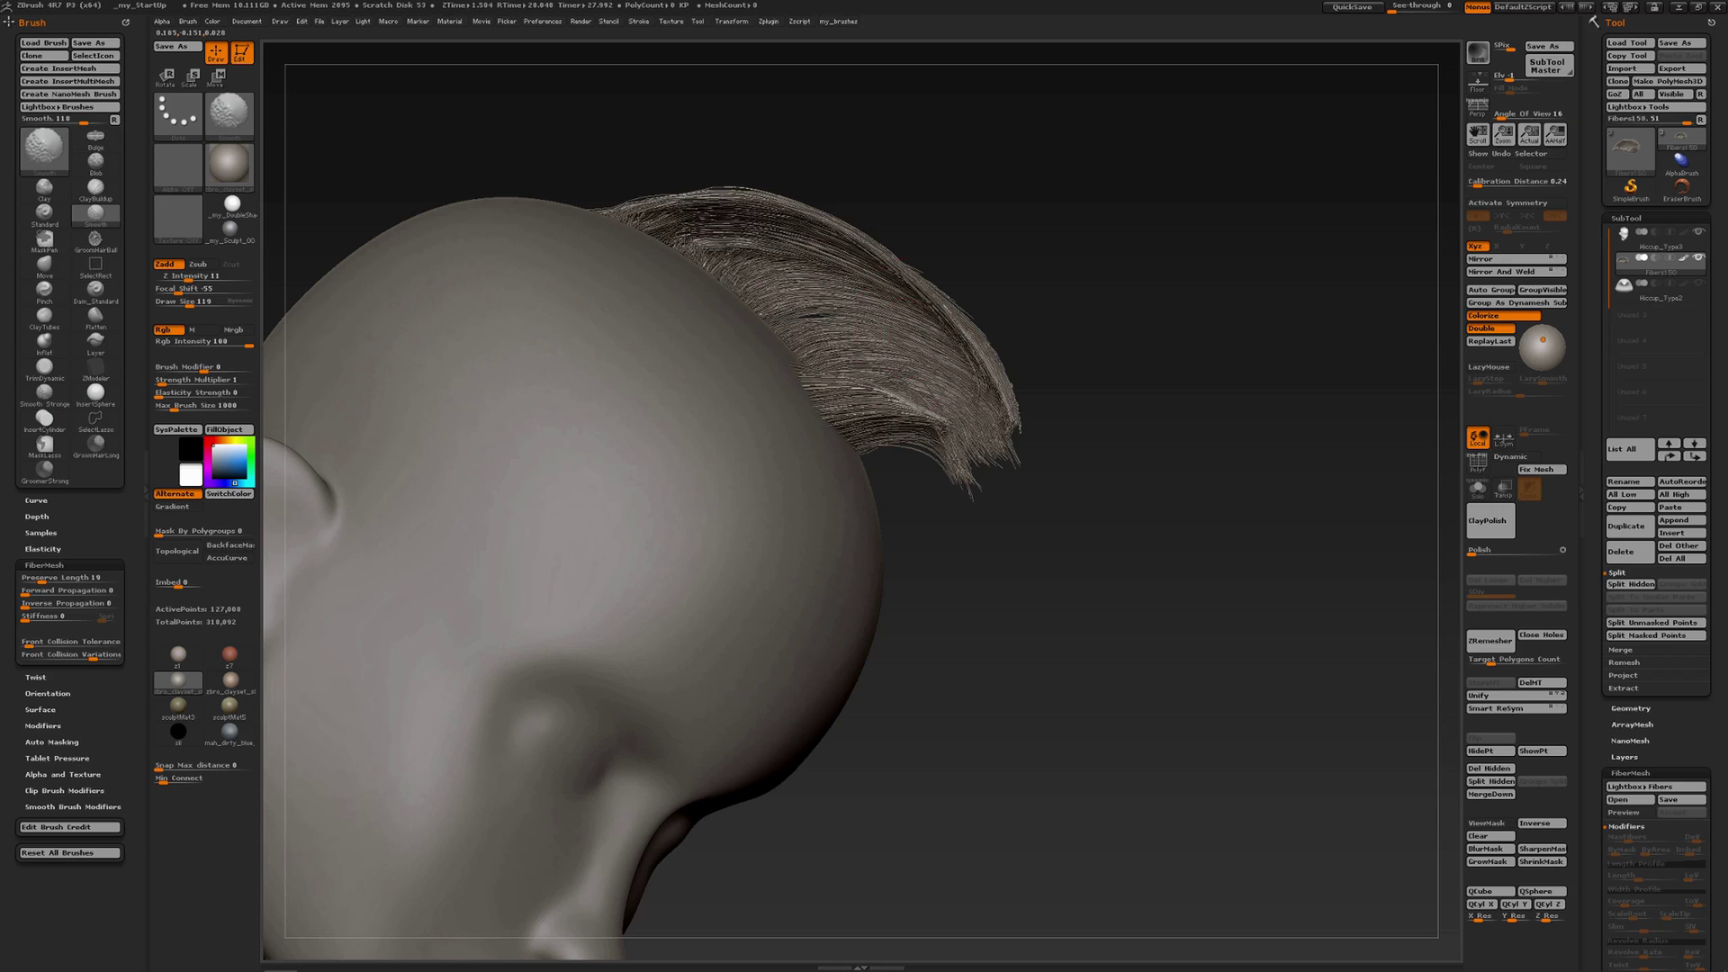
- Smooth the fibers near the rear roots of the hair and check the shape from both sides
mouse_move(1152, 378)
left_mouse_down("alt")
mouse_move(1143, 297)
mouse_move(702, 292)
left_mouse_up("alt")
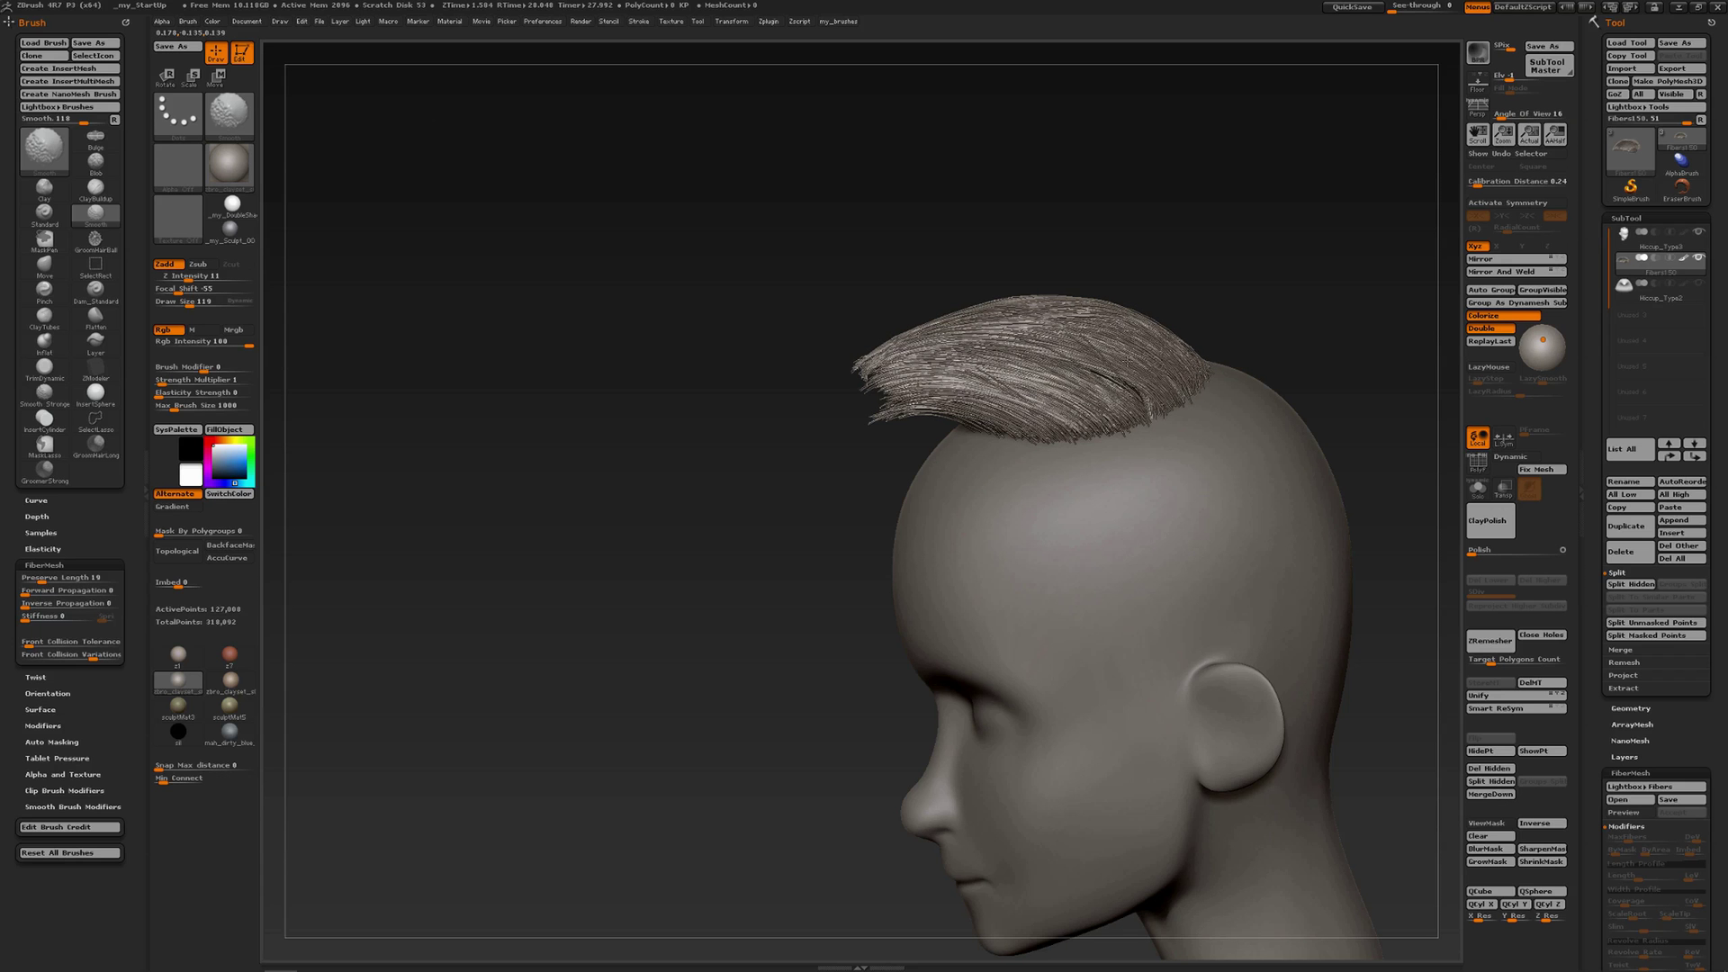
mouse_move(837, 279)
left_mouse_down()
mouse_move(1092, 378)
mouse_move(1134, 373)
left_mouse_up()
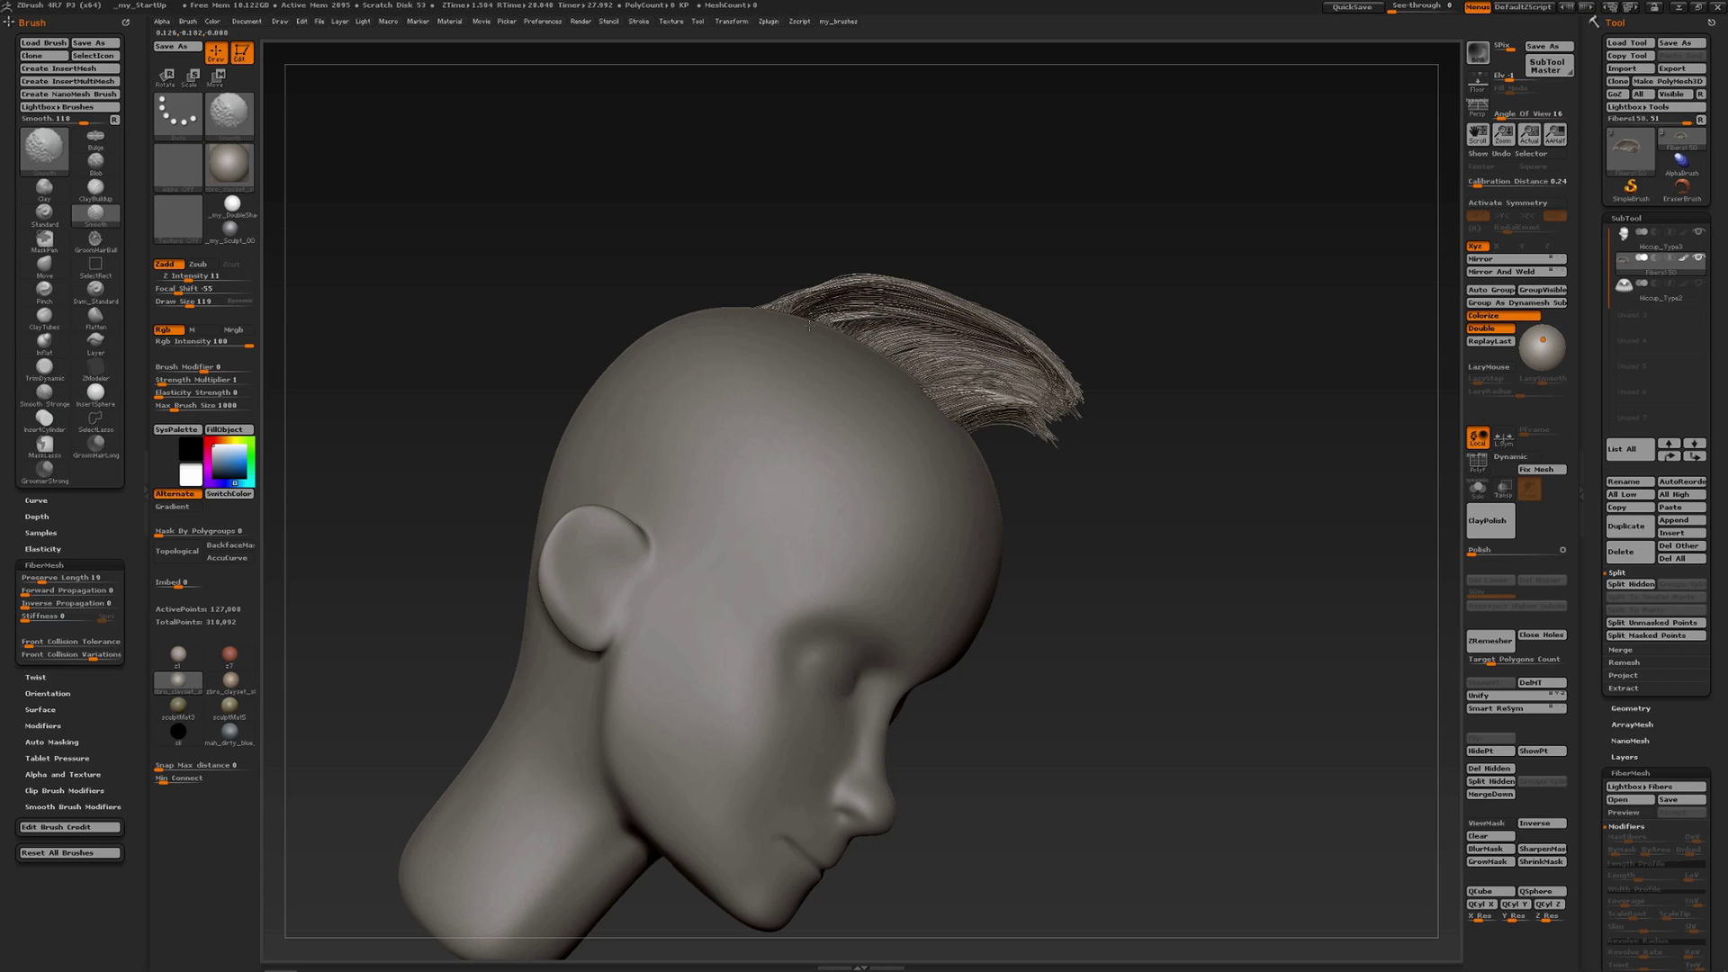
left_click_drag(1129, 346, 851, 356)
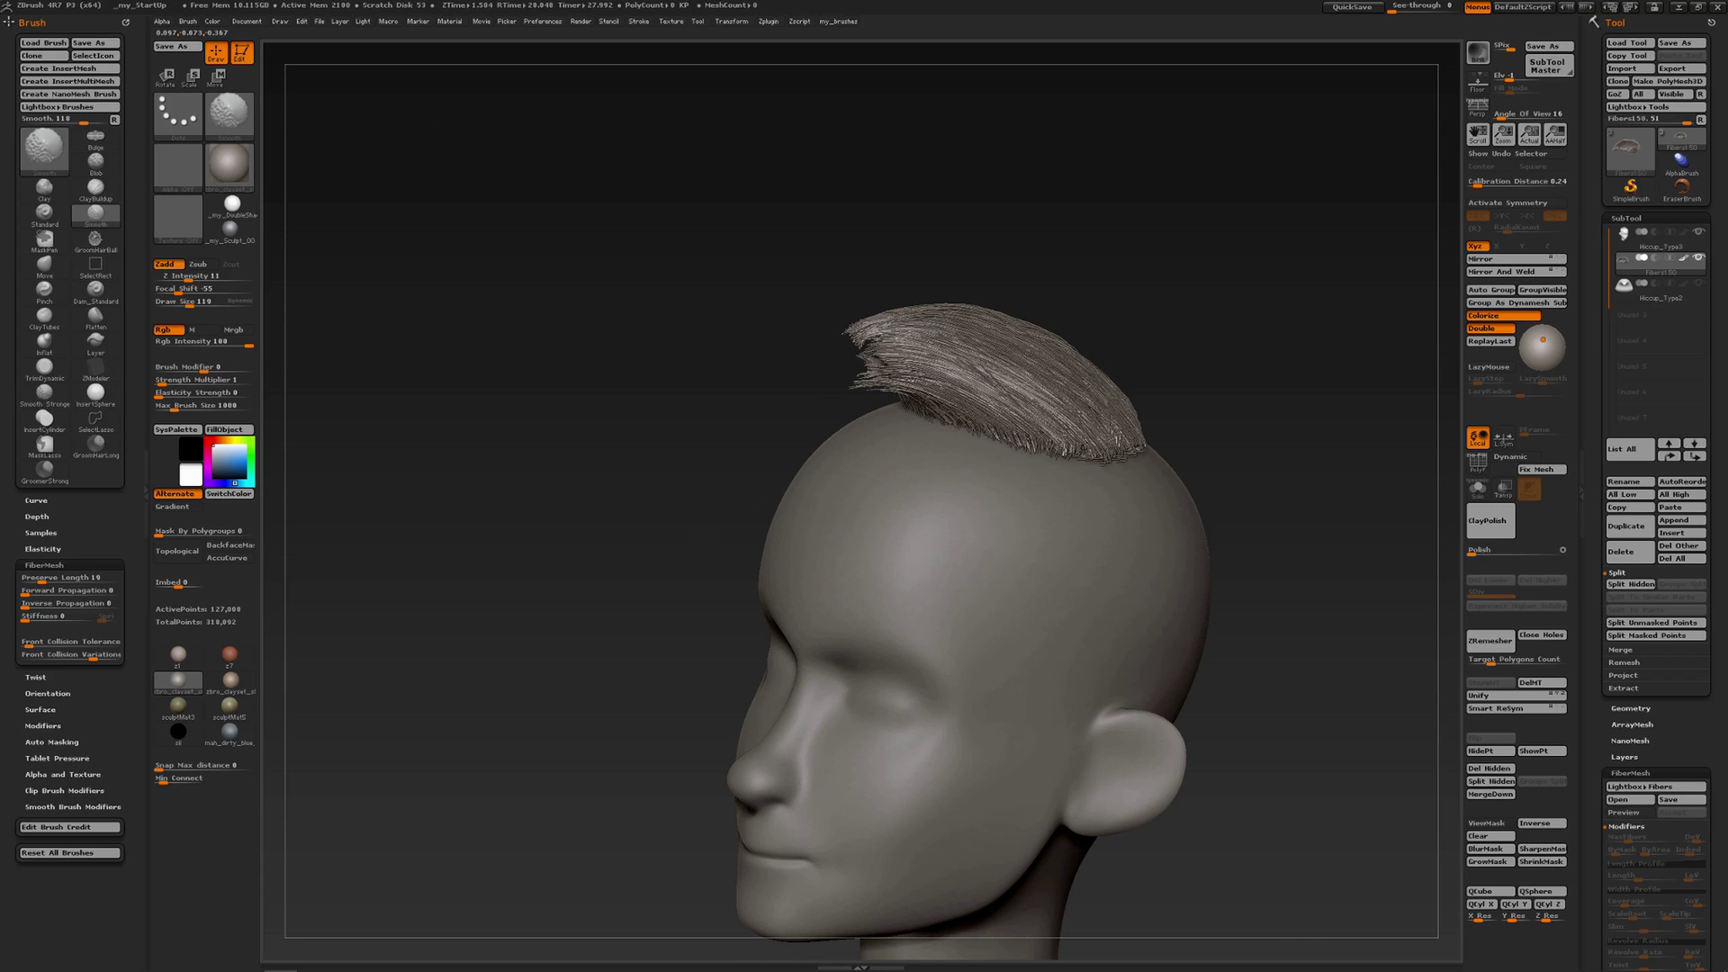
left_click_drag(1062, 419, 1054, 444, "shift")
left_click_drag(1260, 369, 1139, 393)
left_click_drag(837, 378, 1062, 383)
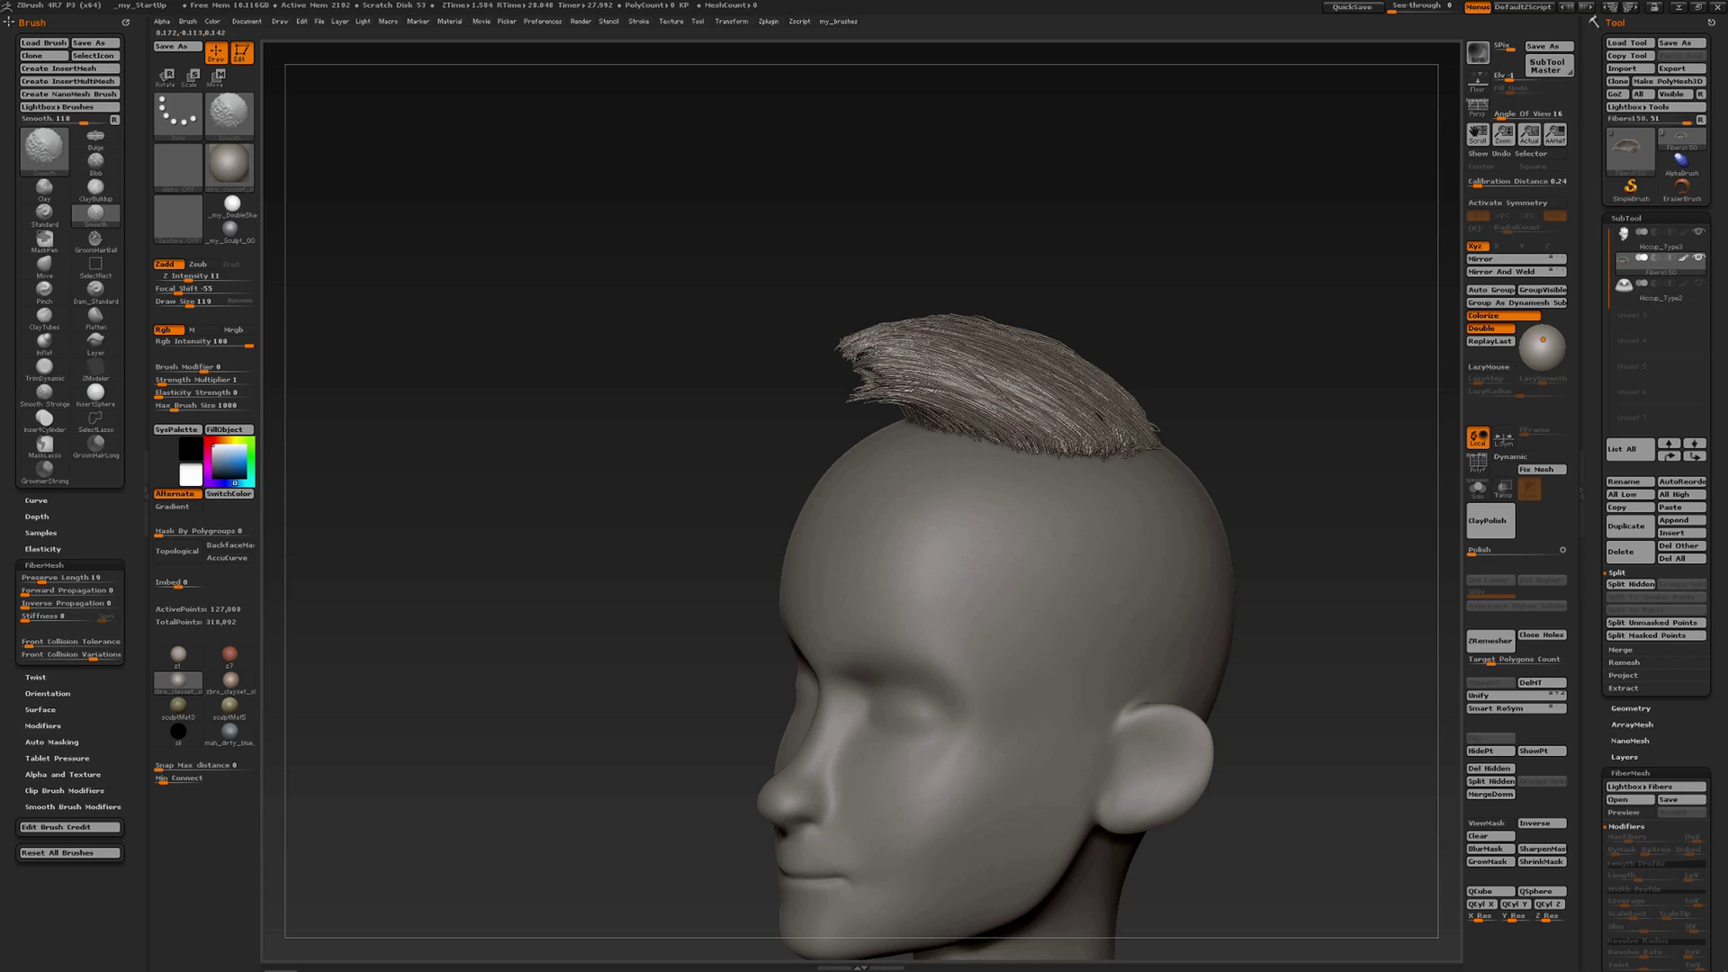
left_click_drag(905, 360, 1003, 370)
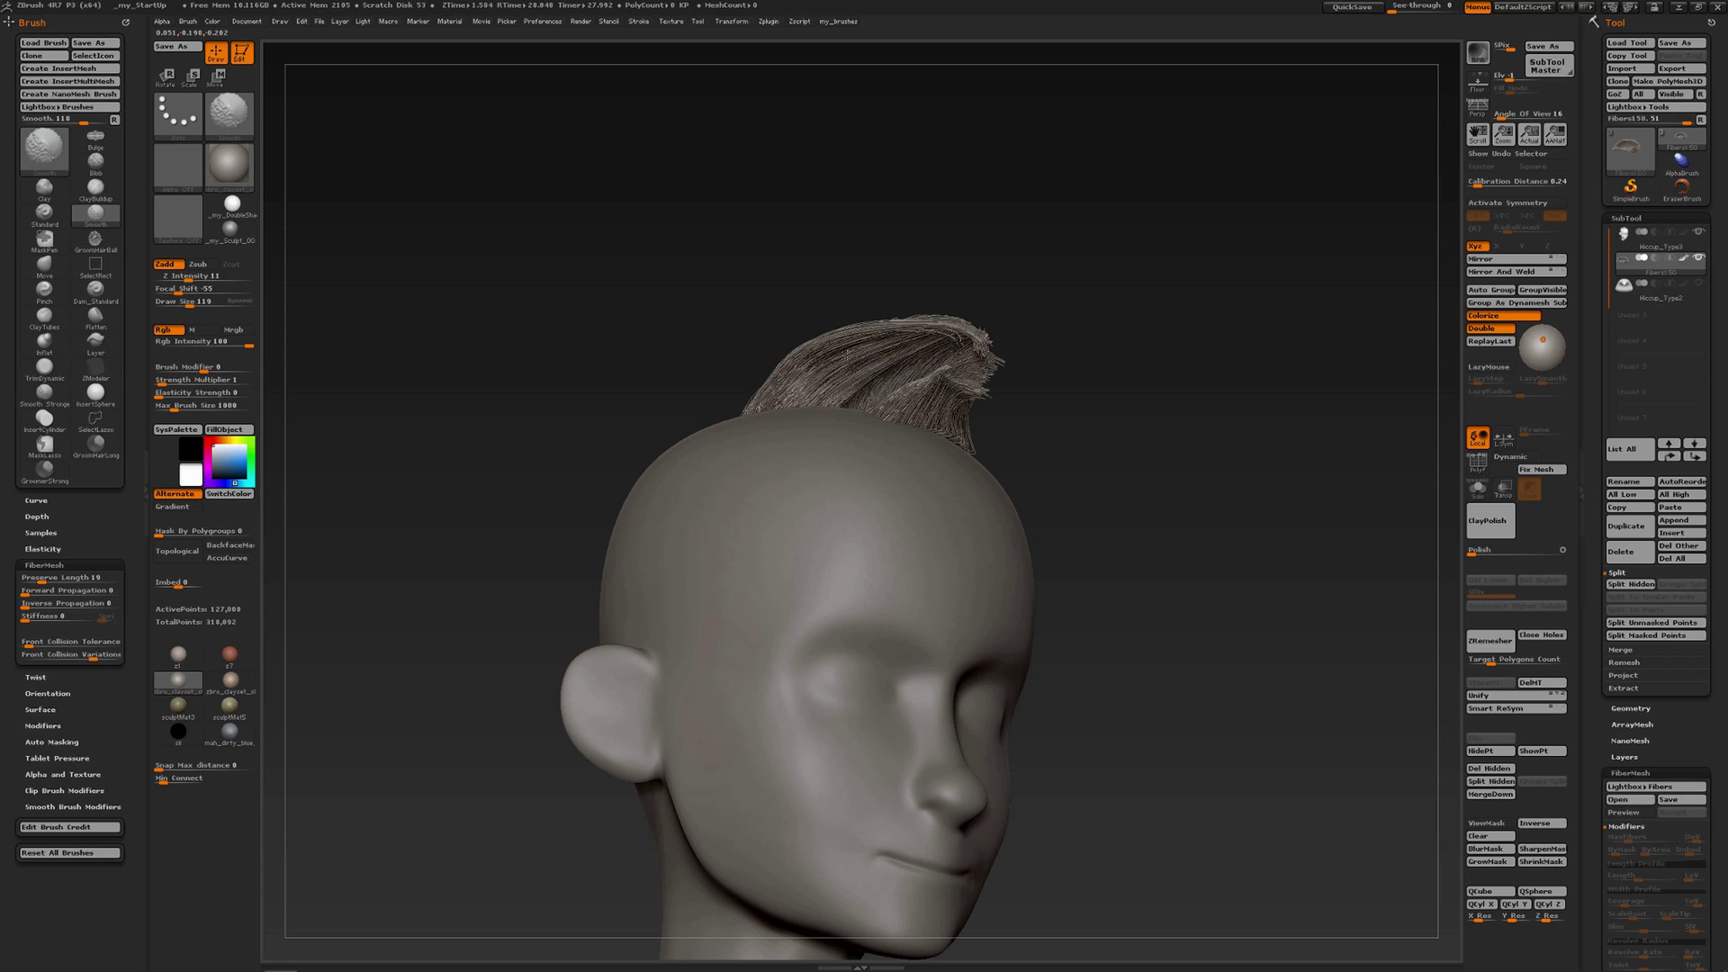
key("shift")
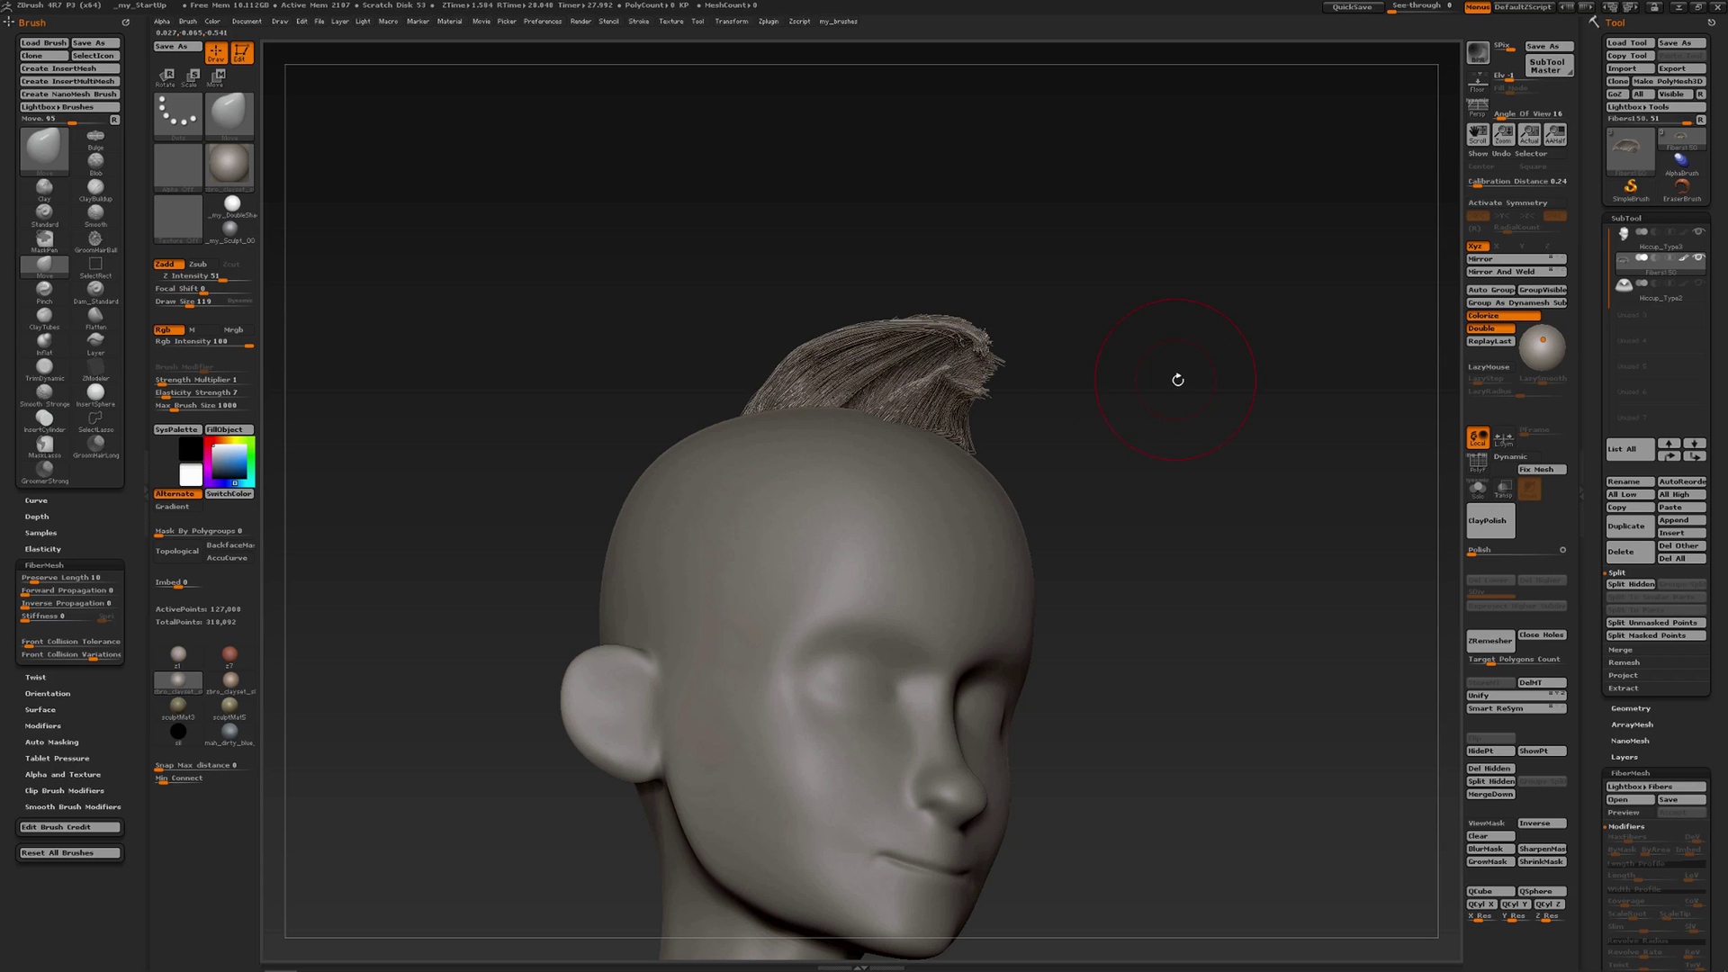
left_click_drag(1070, 411, 1027, 356, "alt")
left_click_drag(1062, 387, 981, 401)
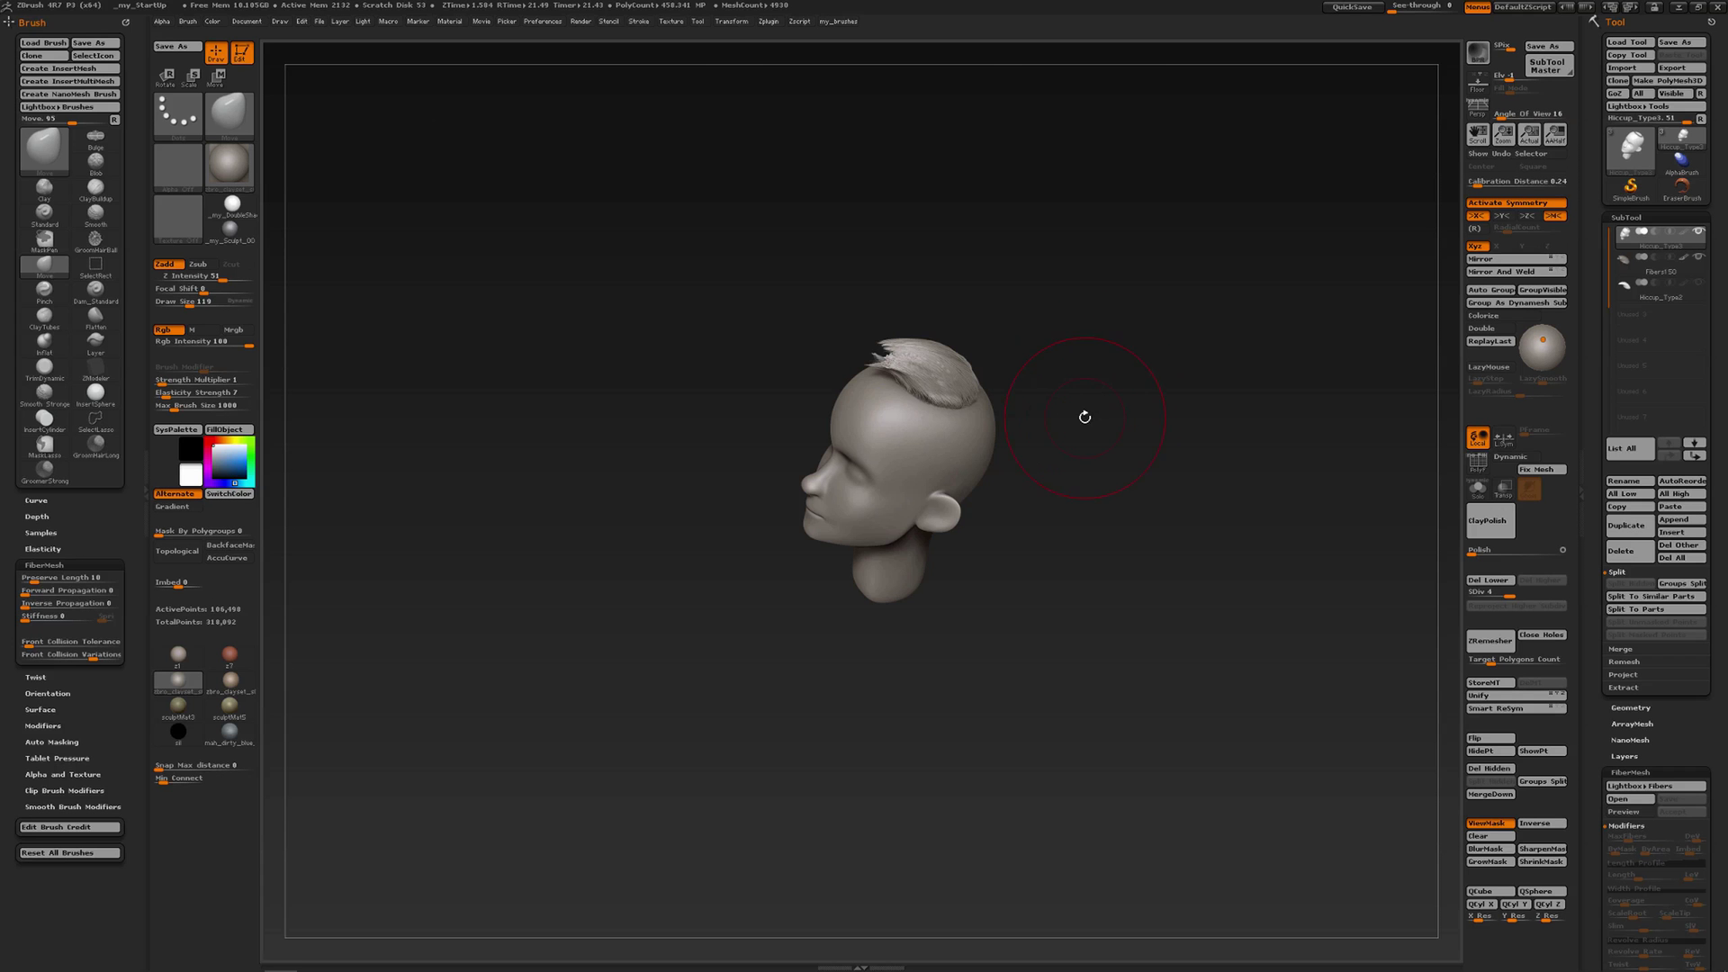
- Make the FiberMesh subtool active and unhide all its fiber groups, including the ungroomed clumps on the head
mouse_move(1037, 453)
left_mouse_down()
mouse_move(1119, 483)
mouse_move(1062, 471)
mouse_move(1061, 517)
mouse_move(977, 373)
mouse_move(921, 595)
left_mouse_up()
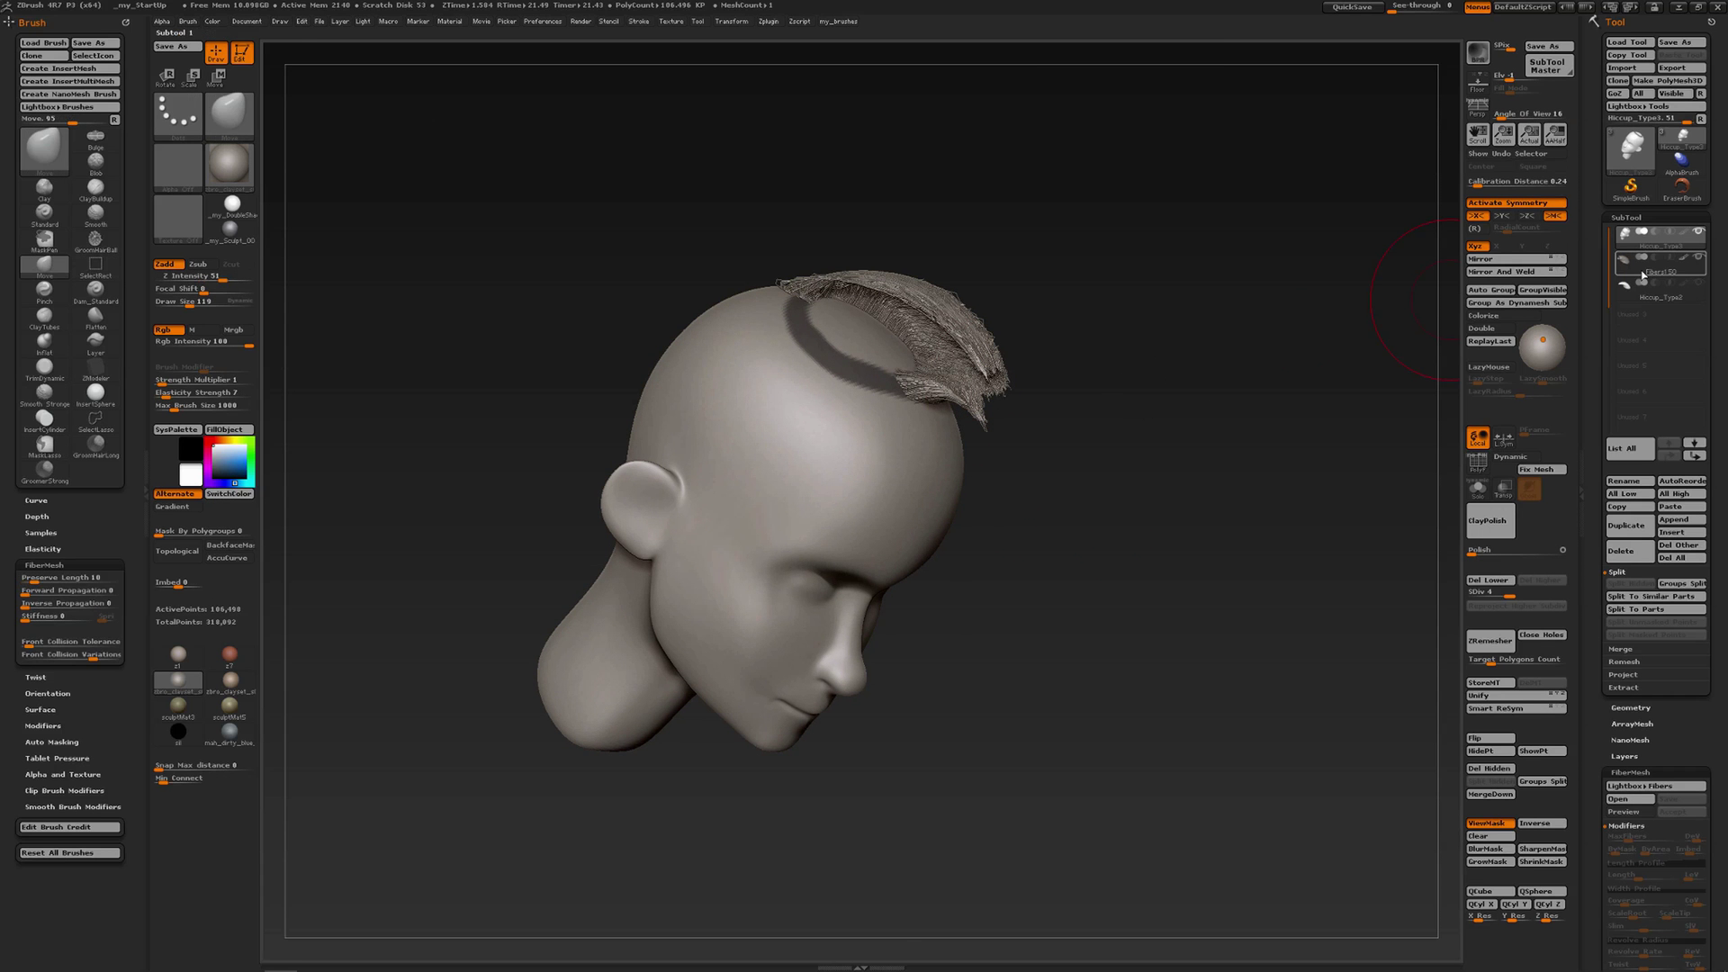
left_click(1624, 267)
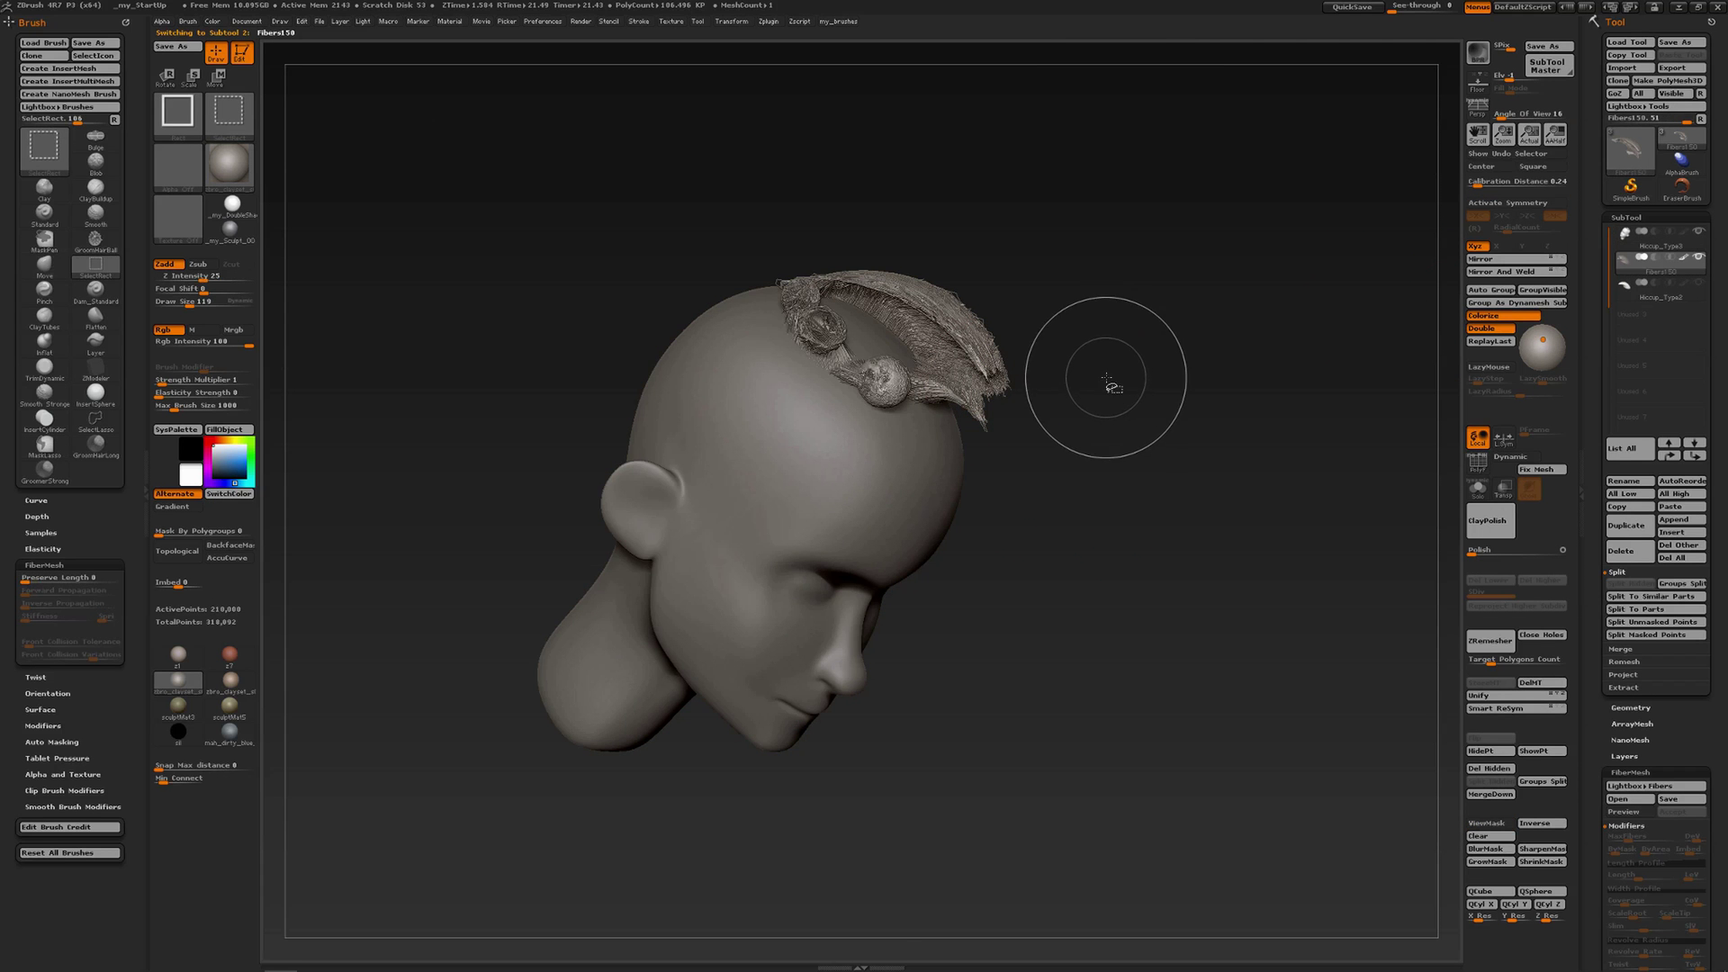
left_click_drag(1090, 367, 1064, 302)
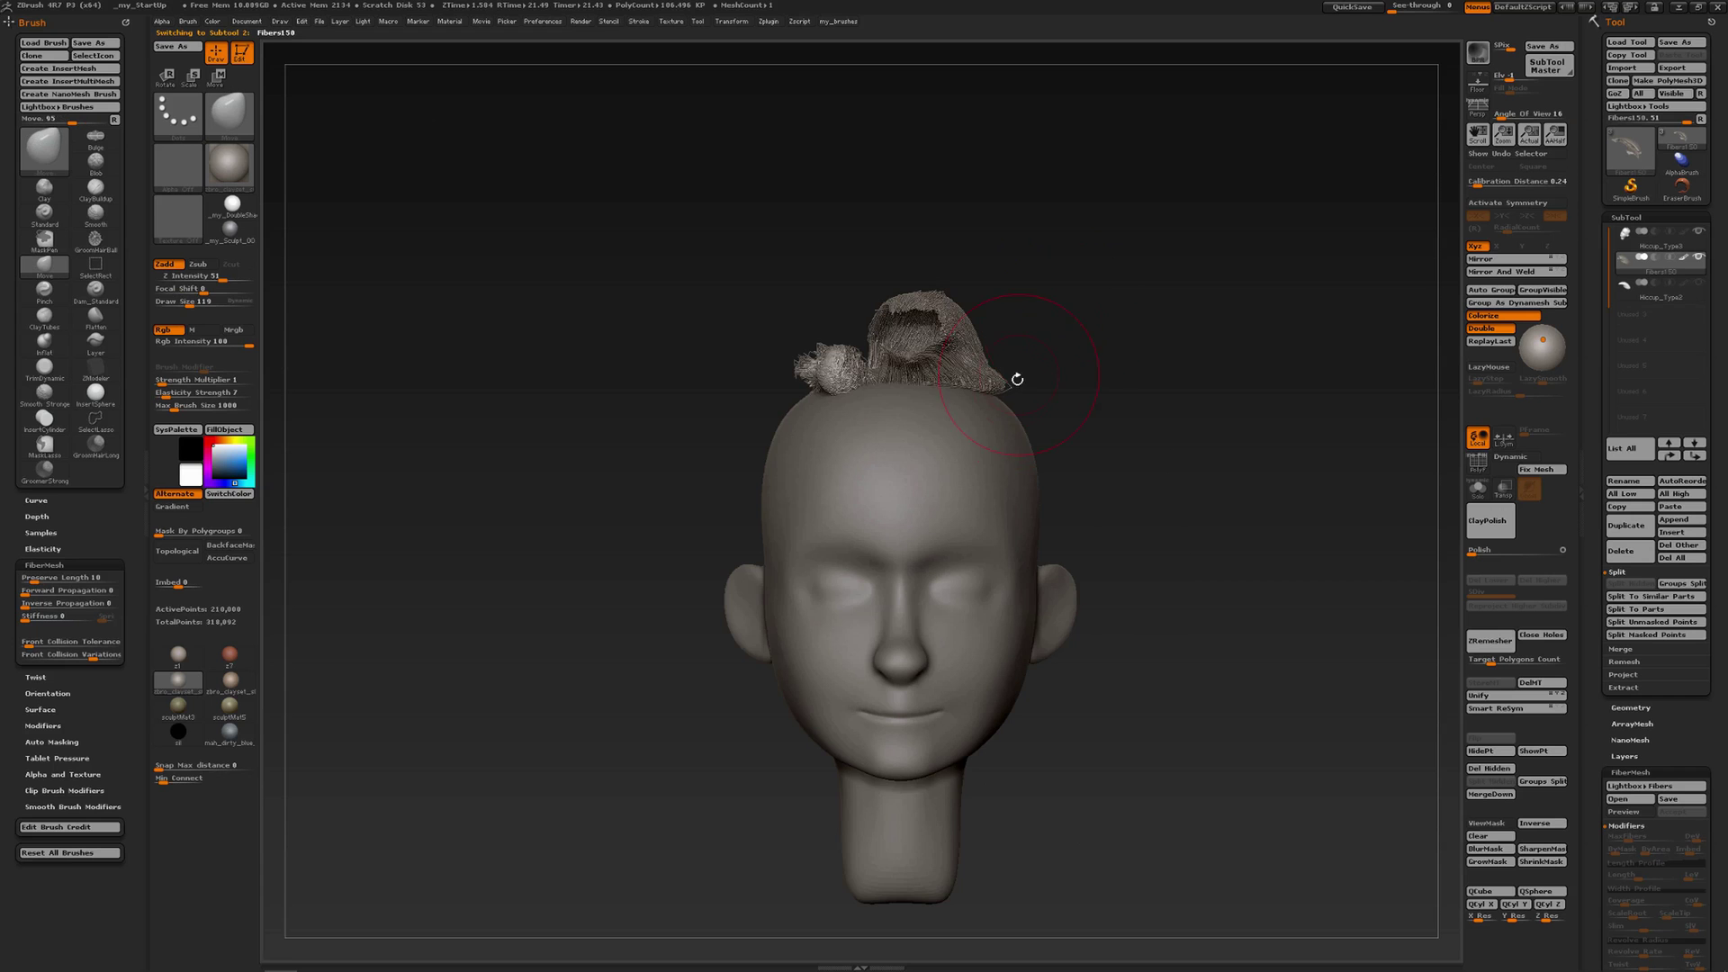
left_click_drag(991, 399, 1076, 333, "alt")
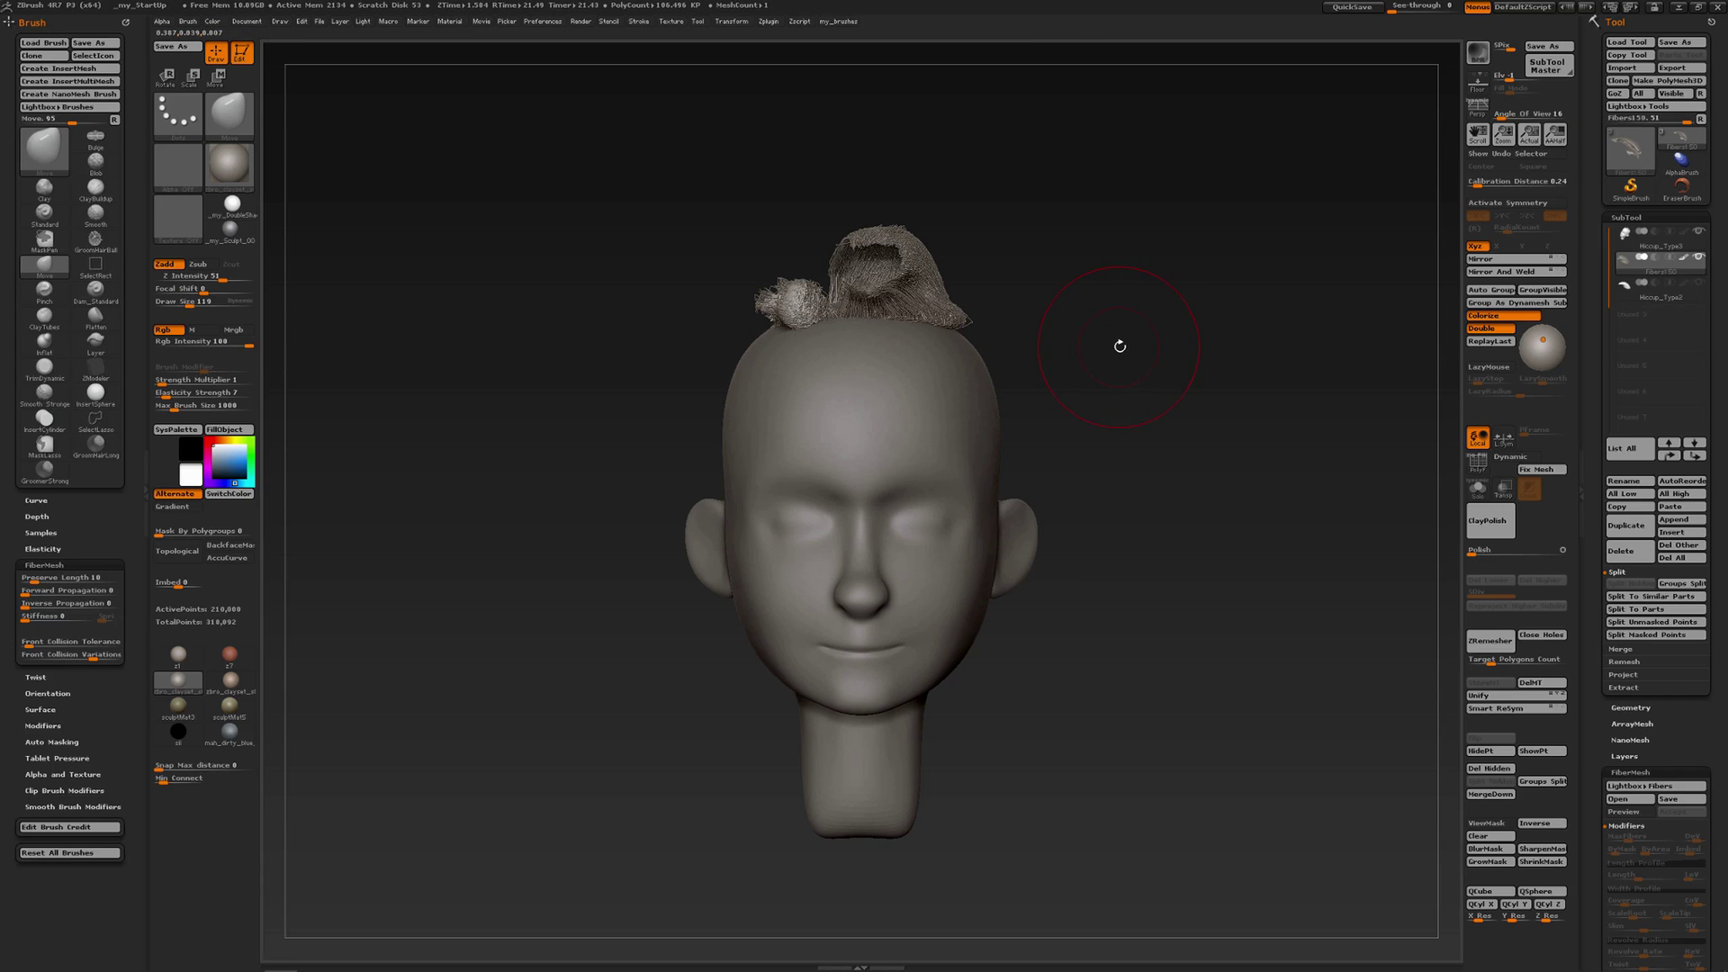